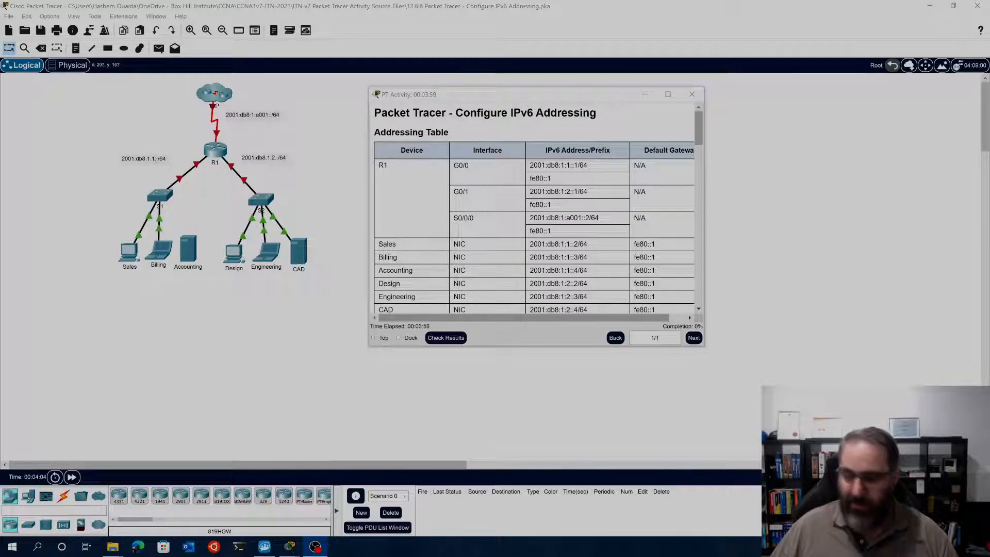
Enlarge the network topology, bring all devices into view and move the activity instructions window off the diagram
{"action": "scroll", "coordinate": [156, 163], "scroll_direction": "up", "scroll_amount": 5}
{"action": "scroll", "coordinate": [155, 162], "scroll_direction": "down", "scroll_amount": 5}
{"action": "left_click_drag", "start_coordinate": [472, 100], "coordinate": [721, 155]}
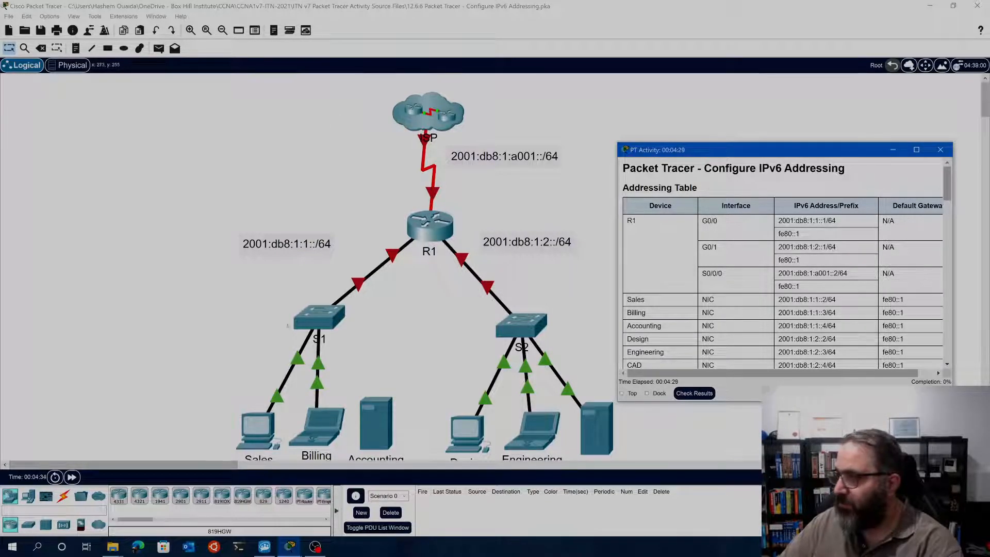
{"action": "scroll", "coordinate": [402, 298], "scroll_direction": "down", "scroll_amount": 1}
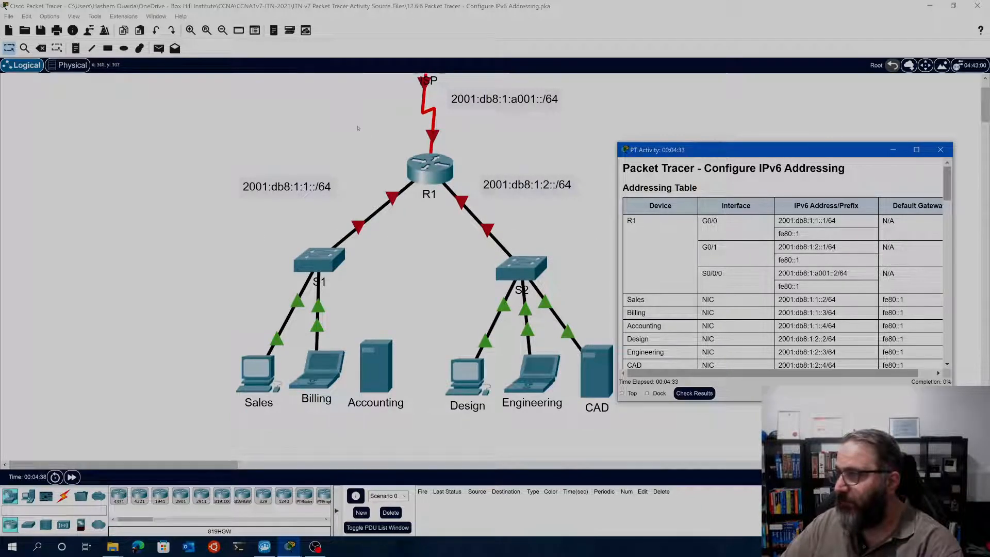
{"action": "left_click_drag", "start_coordinate": [985, 111], "coordinate": [987, 106]}
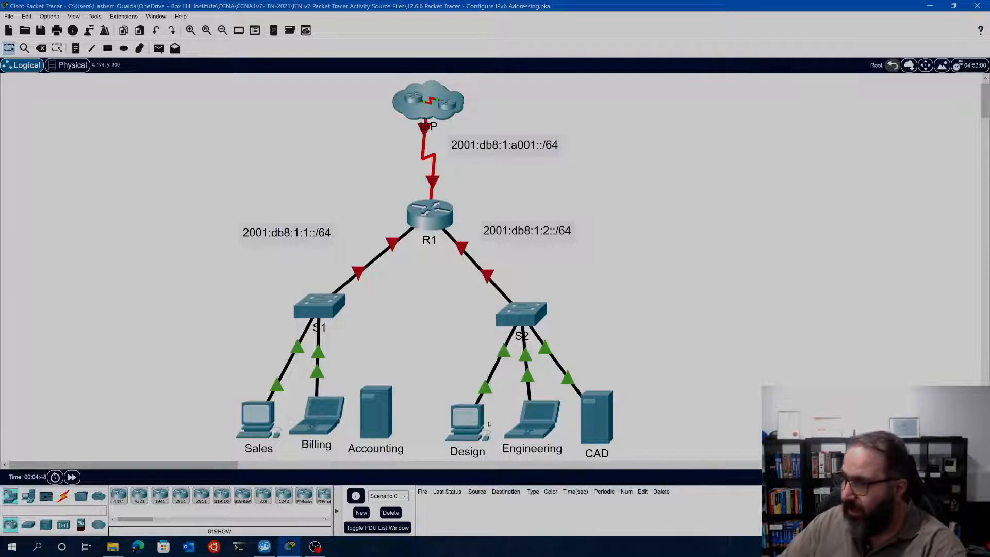
Bring the activity instructions window back to the front and reposition it beside the topology
{"action": "mouse_move", "coordinate": [297, 552]}
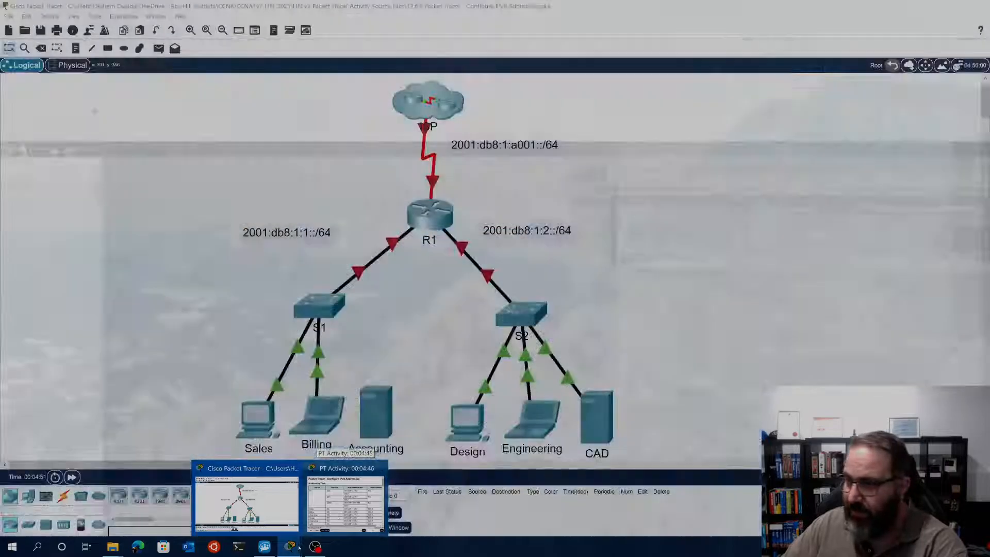
{"action": "left_click", "coordinate": [345, 503]}
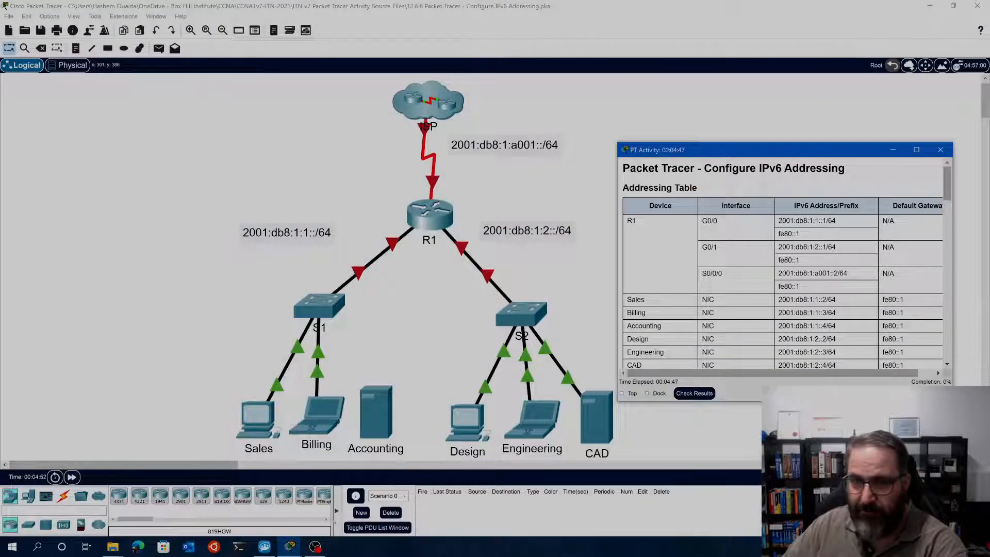
{"action": "left_click_drag", "start_coordinate": [715, 153], "coordinate": [686, 102]}
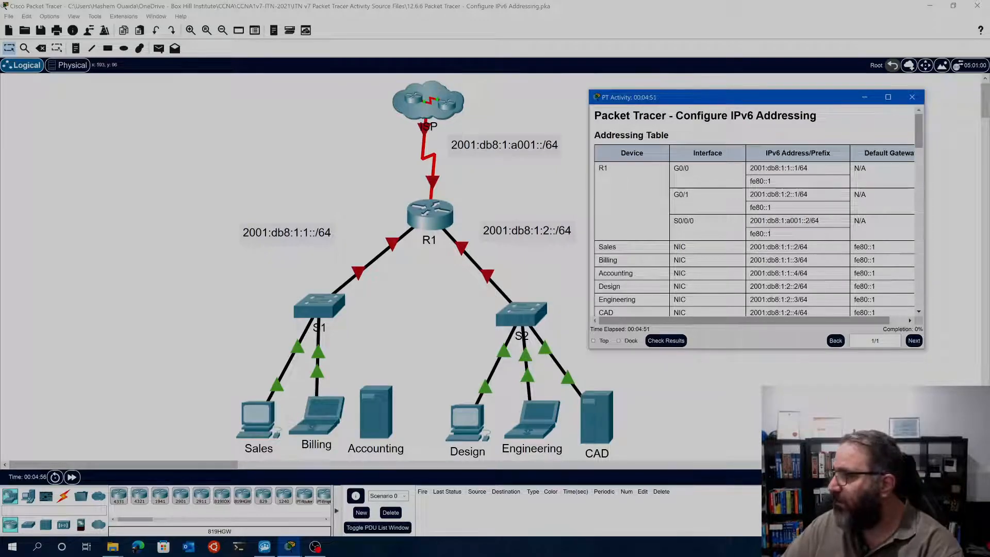
{"action": "scroll", "coordinate": [770, 253], "scroll_direction": "down", "scroll_amount": 2}
{"action": "scroll", "coordinate": [770, 253], "scroll_direction": "up", "scroll_amount": 1}
{"action": "scroll", "coordinate": [769, 233], "scroll_direction": "up", "scroll_amount": 2}
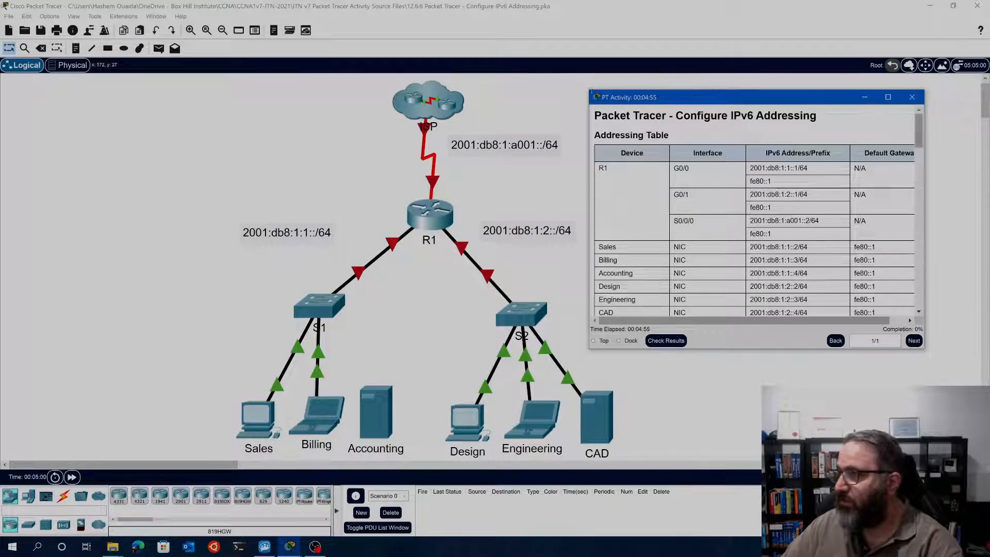
Enlarge the activity instructions window so the full addressing table and the objectives fit in it
{"action": "left_click_drag", "start_coordinate": [590, 90], "coordinate": [501, 76]}
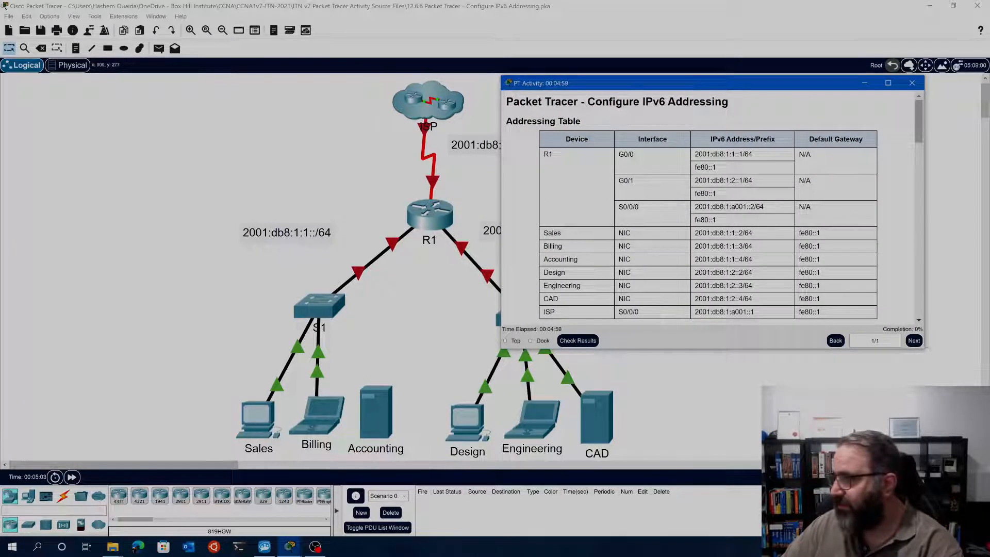
{"action": "left_click_drag", "start_coordinate": [925, 354], "coordinate": [953, 387]}
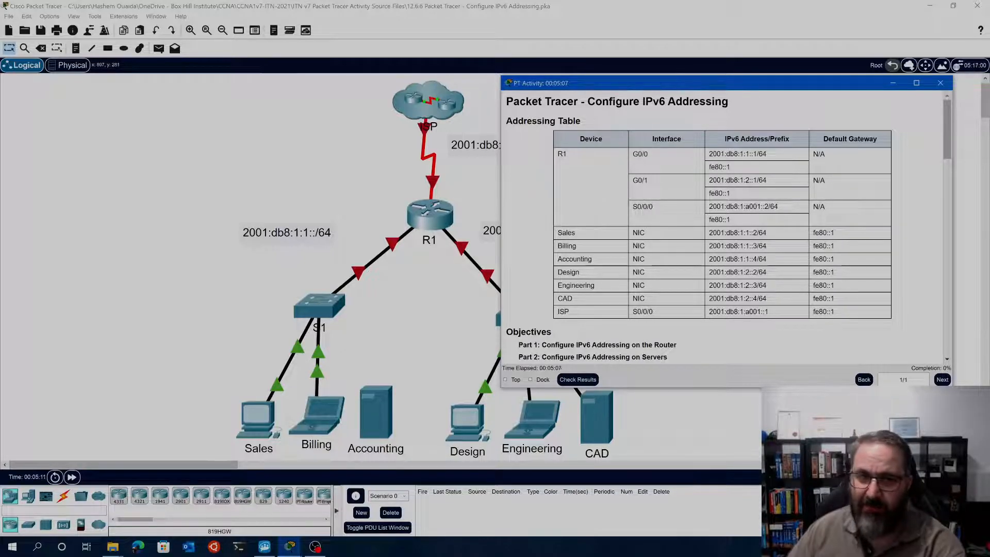
{"action": "left_click_drag", "start_coordinate": [779, 86], "coordinate": [694, 14]}
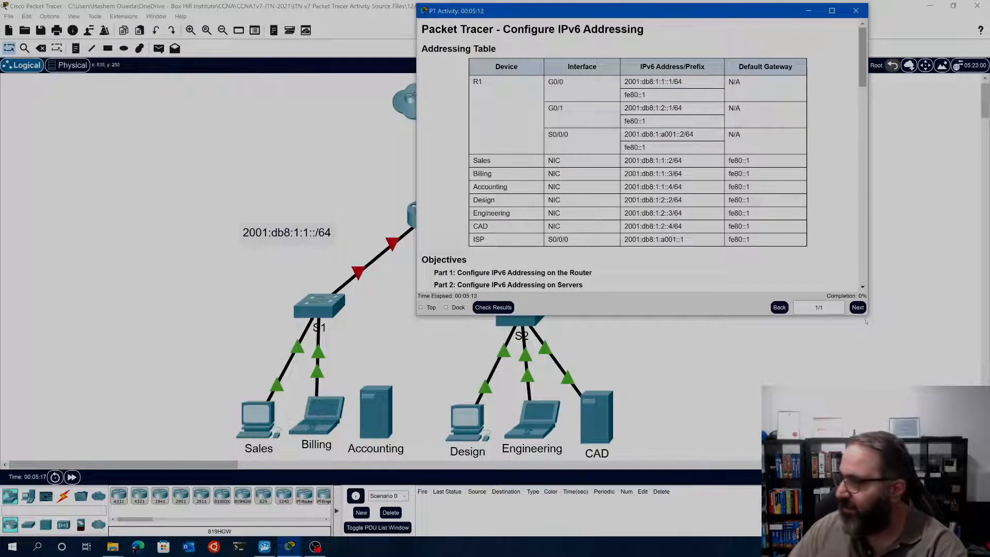
{"action": "left_click_drag", "start_coordinate": [867, 315], "coordinate": [922, 492]}
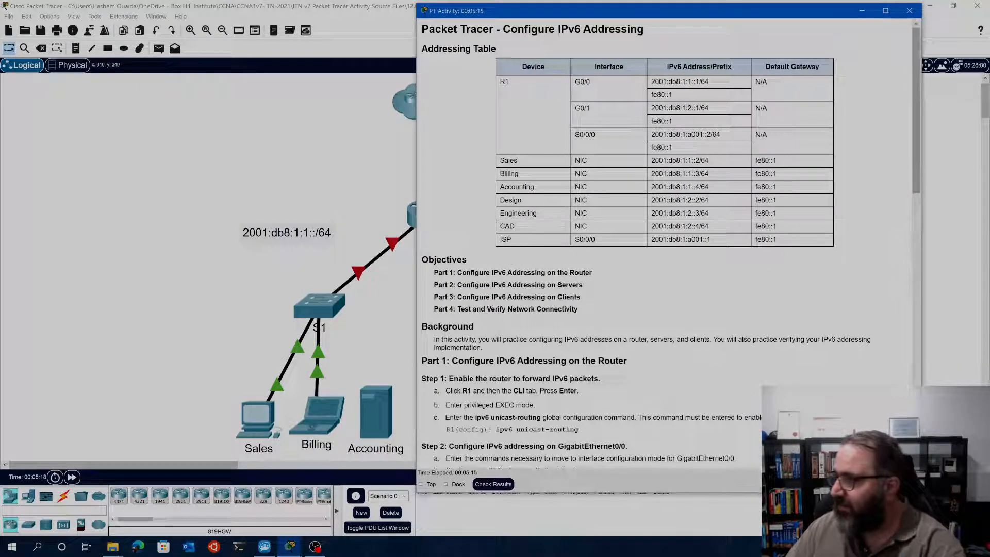
Increase the text size of the activity instructions and maximize their window
{"action": "scroll", "coordinate": [747, 393], "scroll_direction": "down", "scroll_amount": 5}
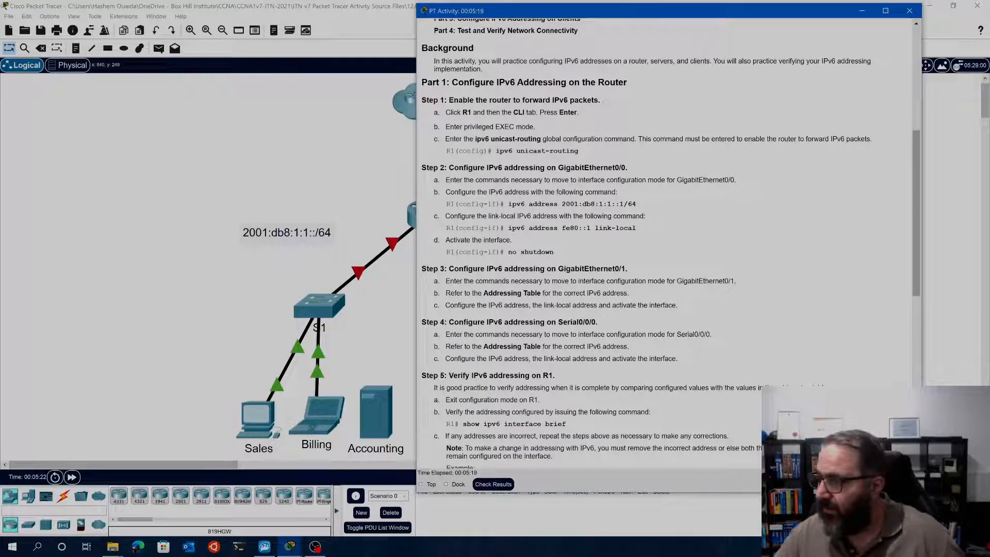
{"action": "scroll", "coordinate": [527, 224], "scroll_direction": "up", "scroll_amount": 1}
{"action": "scroll", "coordinate": [527, 224], "scroll_direction": "up", "scroll_amount": 4}
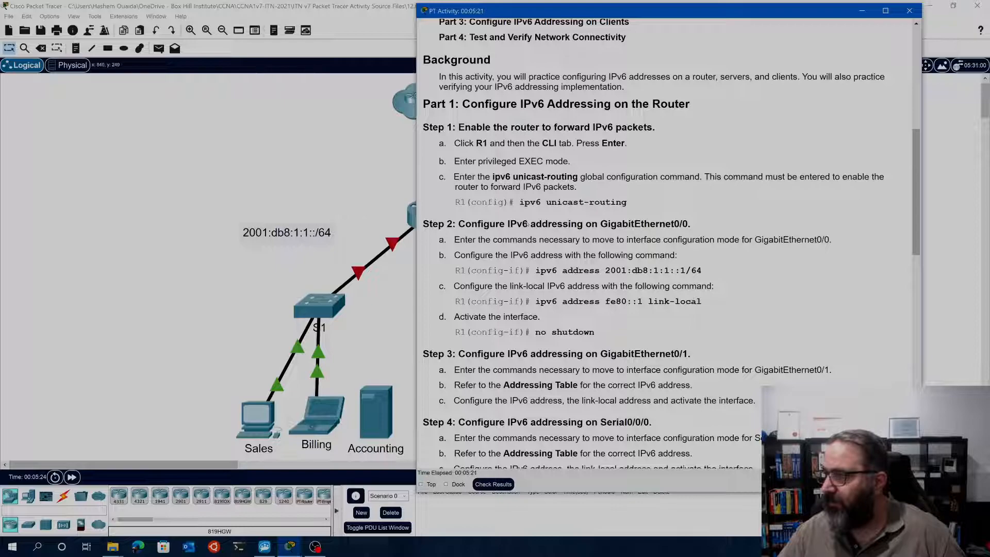
{"action": "scroll", "coordinate": [526, 223], "scroll_direction": "up", "scroll_amount": 5}
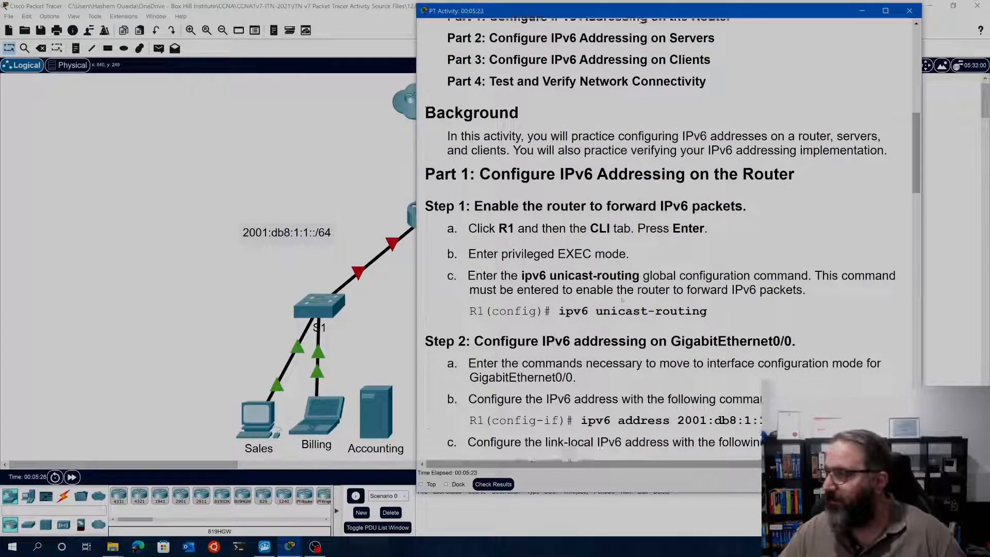
{"action": "scroll", "coordinate": [621, 267], "scroll_direction": "up", "scroll_amount": 3}
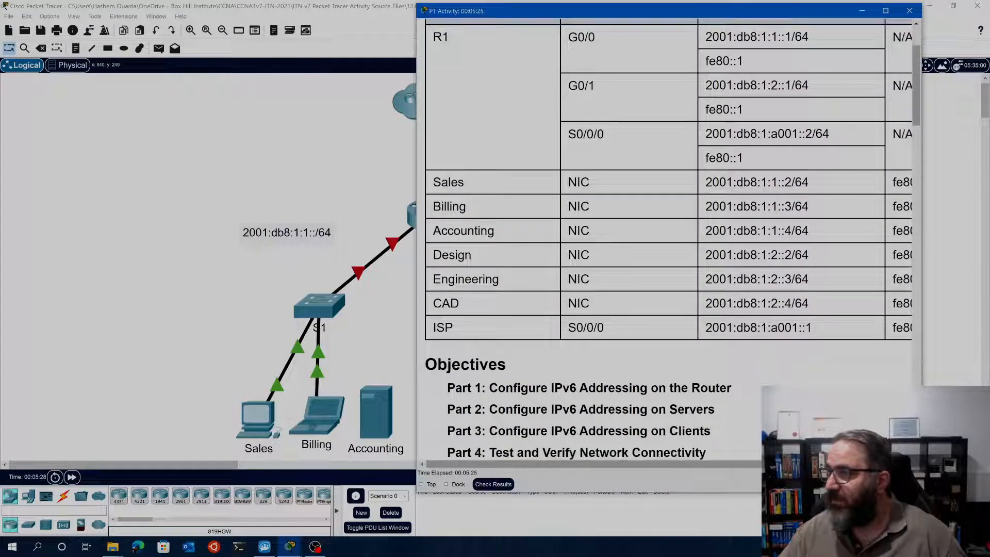
{"action": "left_click", "coordinate": [886, 11]}
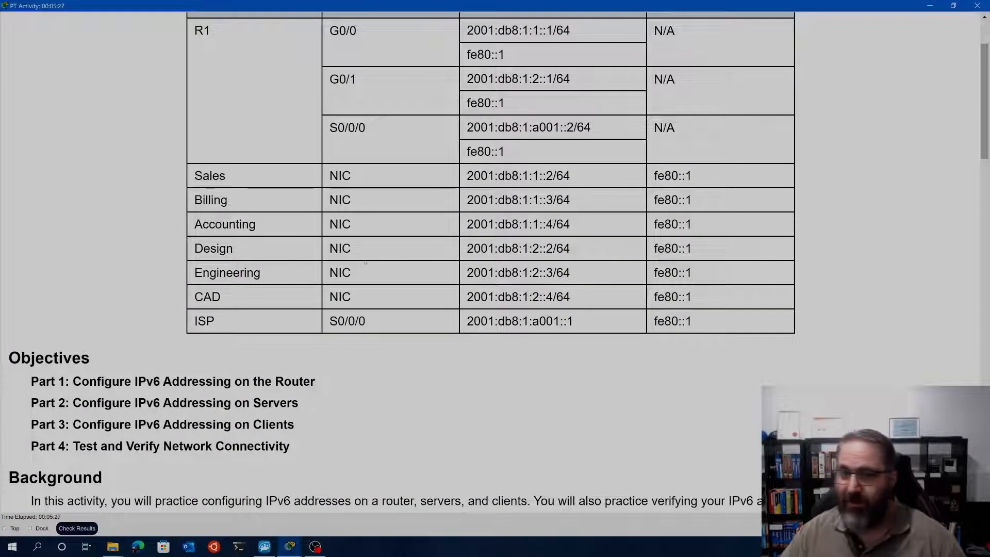
Read the addressing table, the objectives and the Part 1 router instructions, including the GigabitEthernet0/0 IPv6 address command
{"action": "scroll", "coordinate": [233, 265], "scroll_direction": "up", "scroll_amount": 2}
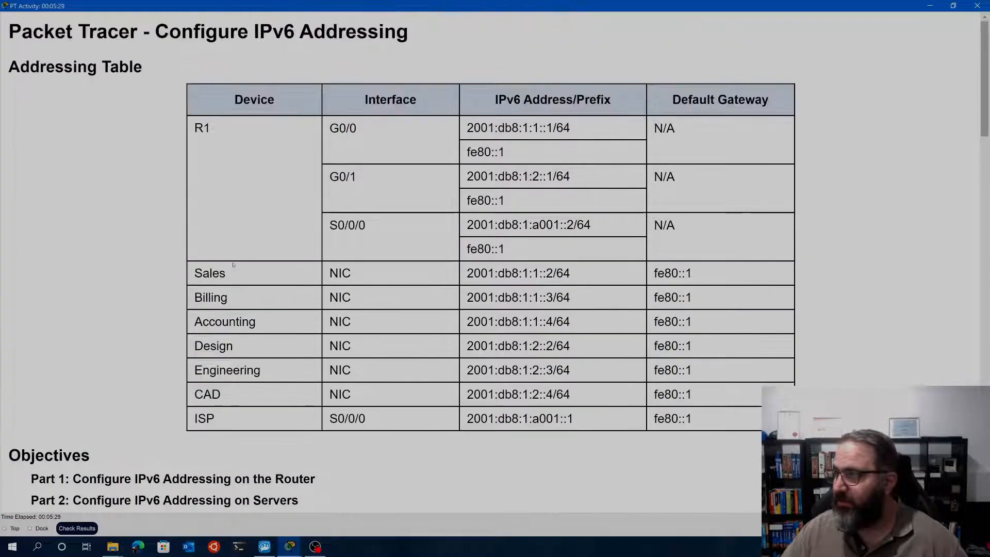
{"action": "scroll", "coordinate": [233, 265], "scroll_direction": "down", "scroll_amount": 2}
{"action": "scroll", "coordinate": [233, 265], "scroll_direction": "down", "scroll_amount": 3}
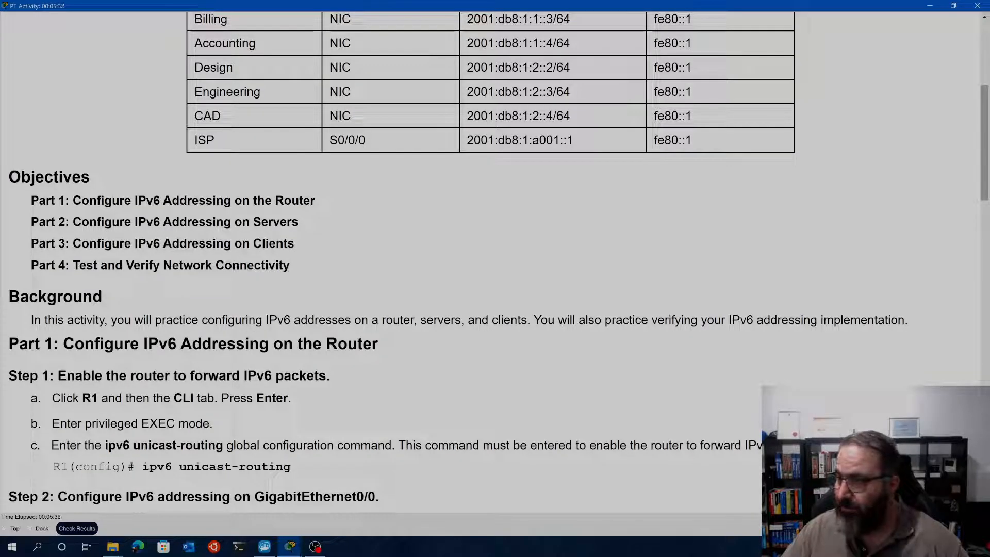
{"action": "scroll", "coordinate": [626, 97], "scroll_direction": "down", "scroll_amount": 3}
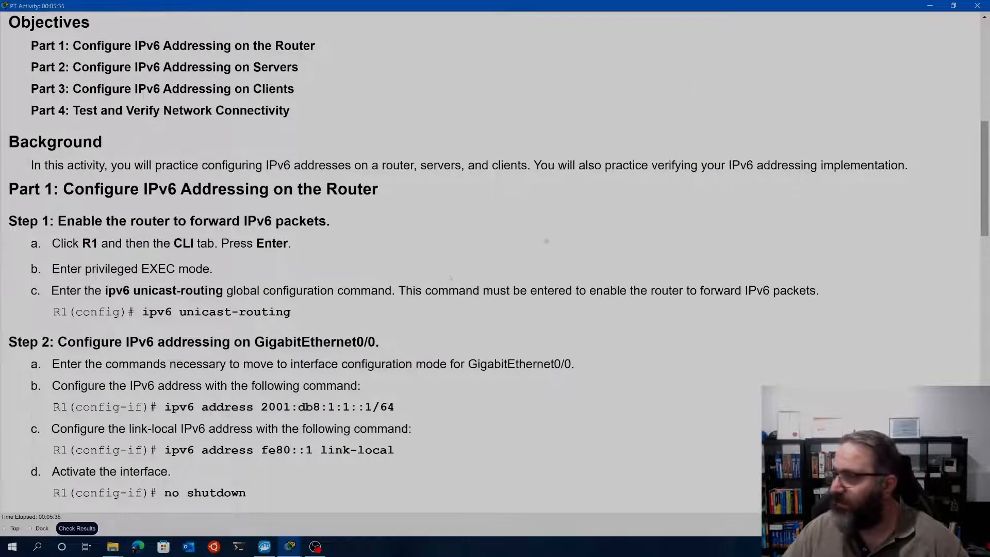
{"action": "scroll", "coordinate": [289, 301], "scroll_direction": "down", "scroll_amount": 1}
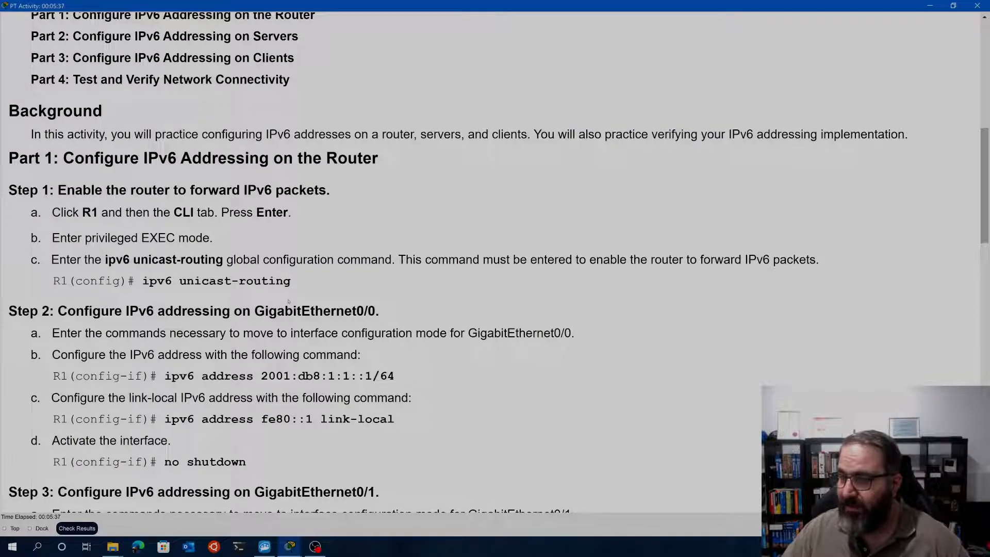
{"action": "scroll", "coordinate": [289, 302], "scroll_direction": "down", "scroll_amount": 6}
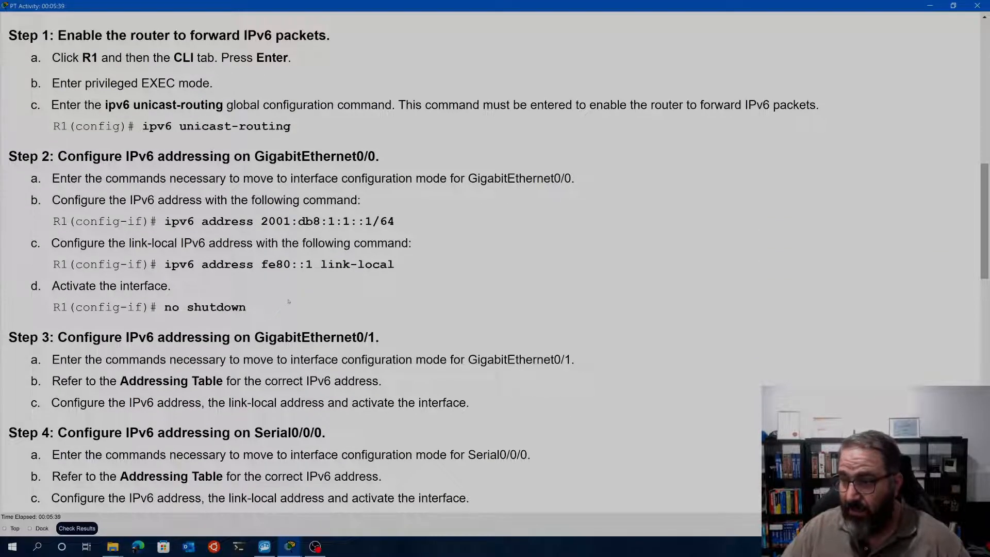
{"action": "scroll", "coordinate": [288, 301], "scroll_direction": "up", "scroll_amount": 5}
{"action": "scroll", "coordinate": [304, 315], "scroll_direction": "up", "scroll_amount": 2}
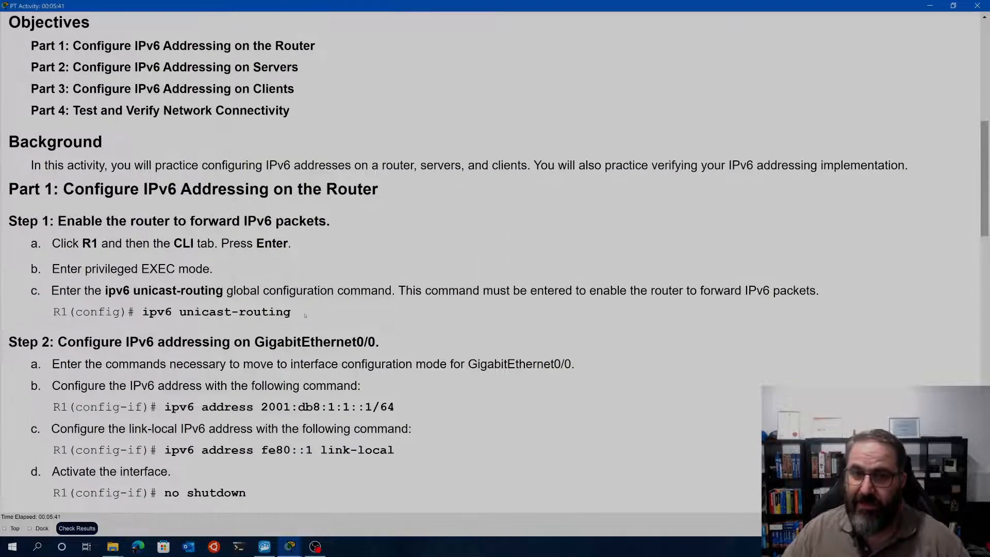
{"action": "scroll", "coordinate": [307, 312], "scroll_direction": "down", "scroll_amount": 2}
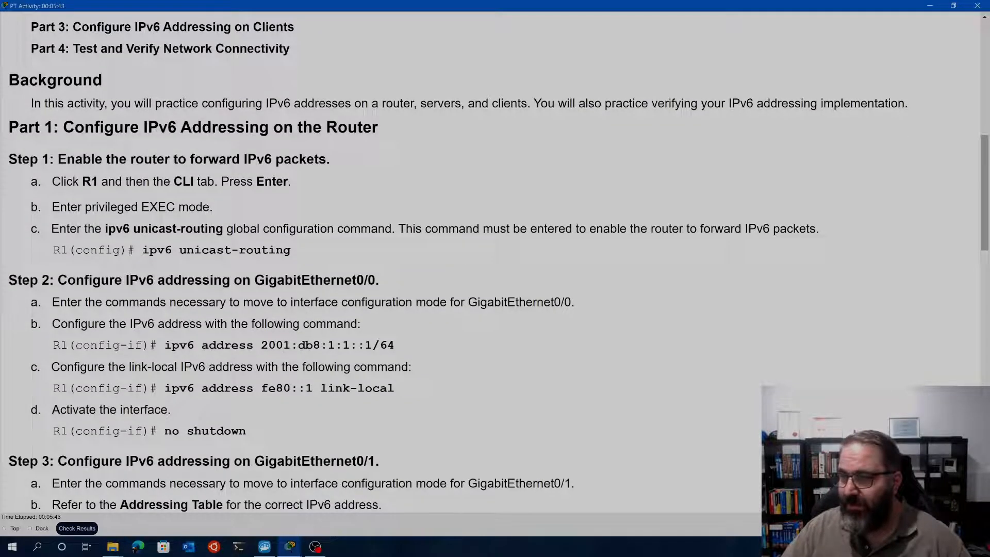
{"action": "left_click_drag", "start_coordinate": [262, 346], "coordinate": [328, 345]}
{"action": "left_click", "coordinate": [264, 344]}
{"action": "left_click", "coordinate": [303, 345]}
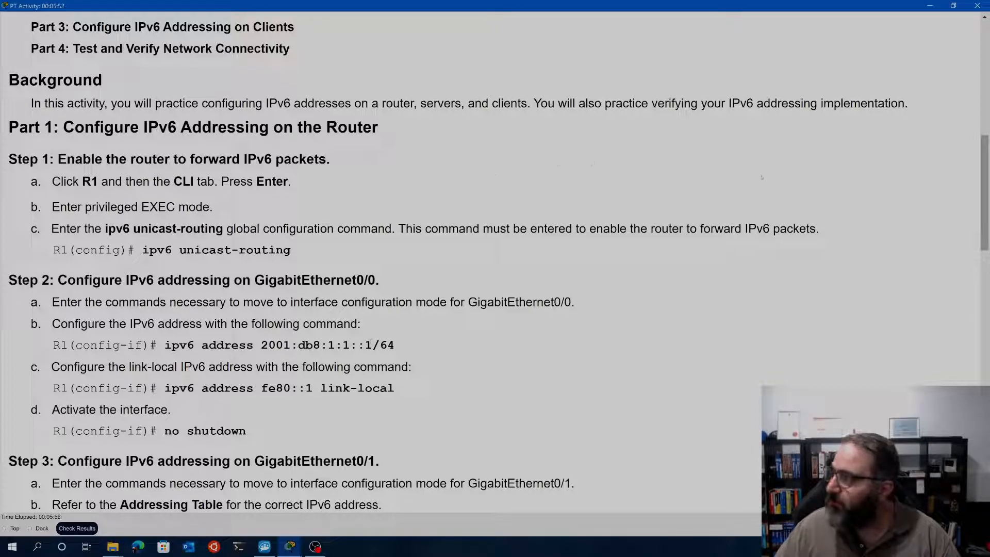
Restore the instructions window beside the topology and highlight the ipv6 unicast-routing command in Step 1
{"action": "left_click", "coordinate": [953, 6]}
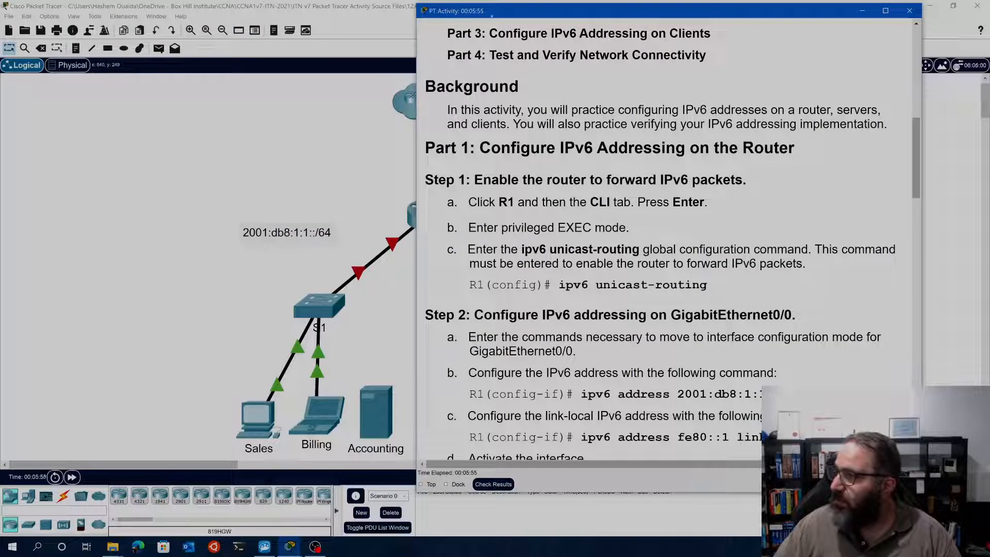
{"action": "left_click_drag", "start_coordinate": [586, 12], "coordinate": [688, 29]}
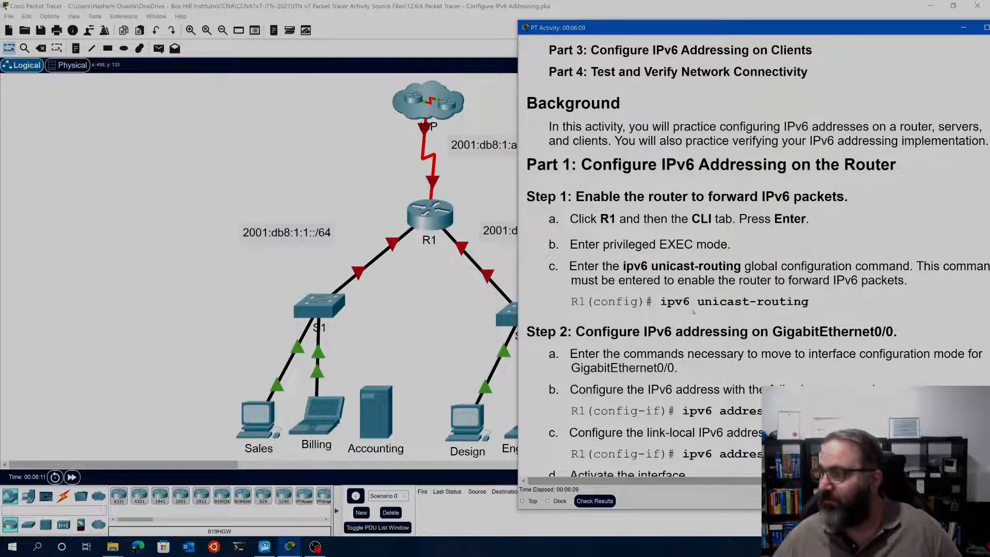
{"action": "left_click_drag", "start_coordinate": [809, 303], "coordinate": [658, 303]}
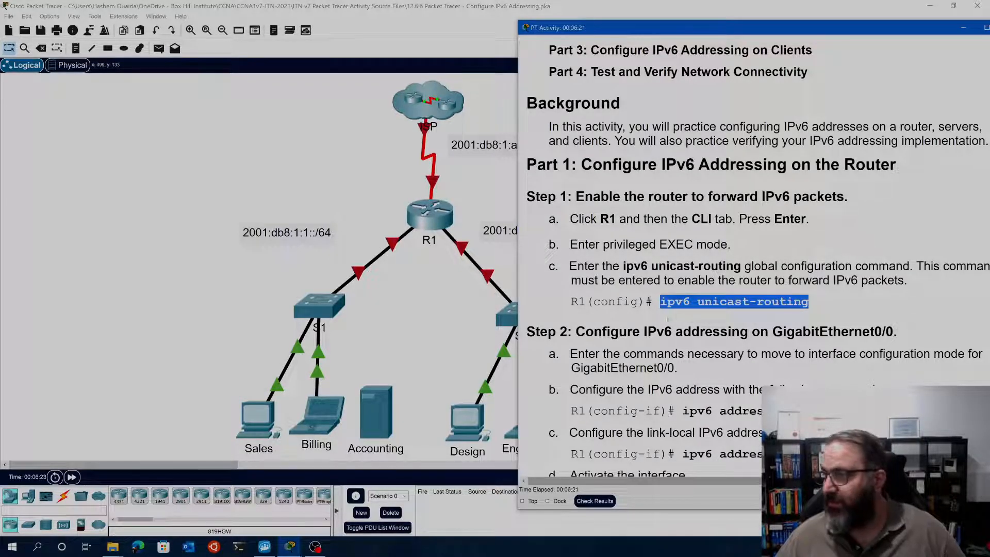
Open the command line of router R1 and enter privileged EXEC mode with enable
{"action": "left_click", "coordinate": [395, 164]}
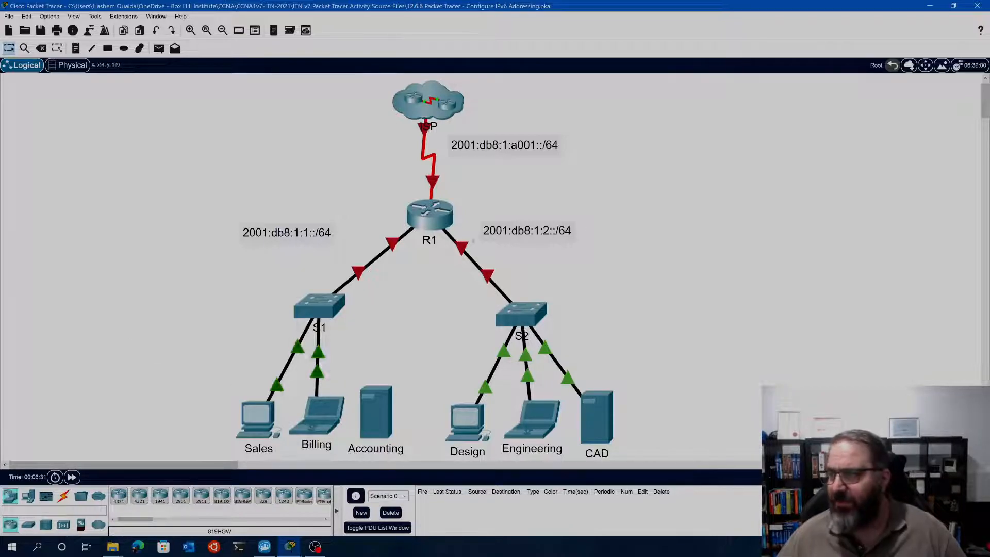
{"action": "left_click", "coordinate": [429, 214]}
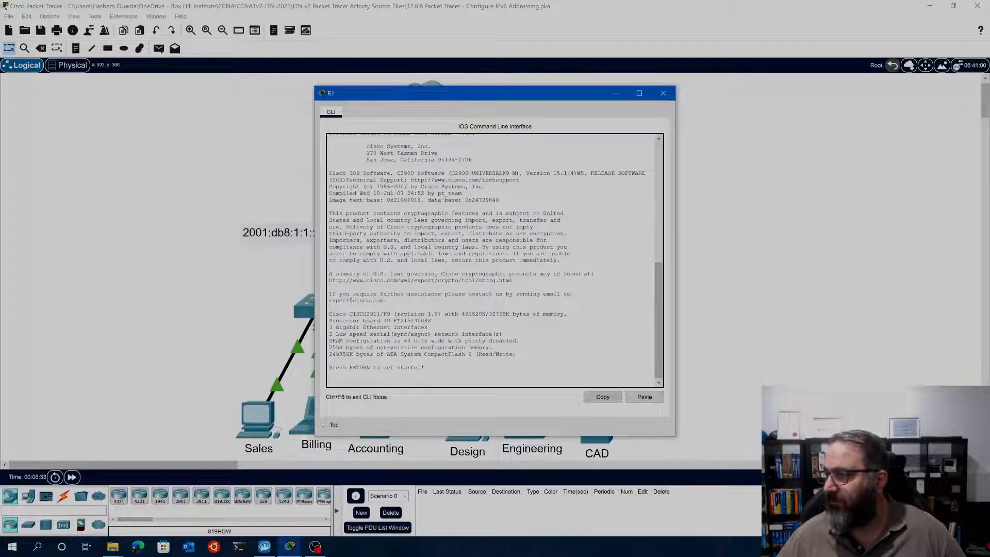
{"action": "key", "text": "Return"}
{"action": "key", "text": "Return"}
{"action": "key", "text": "Return"}
{"action": "type", "text": "enable"}
{"action": "key", "text": "Return"}
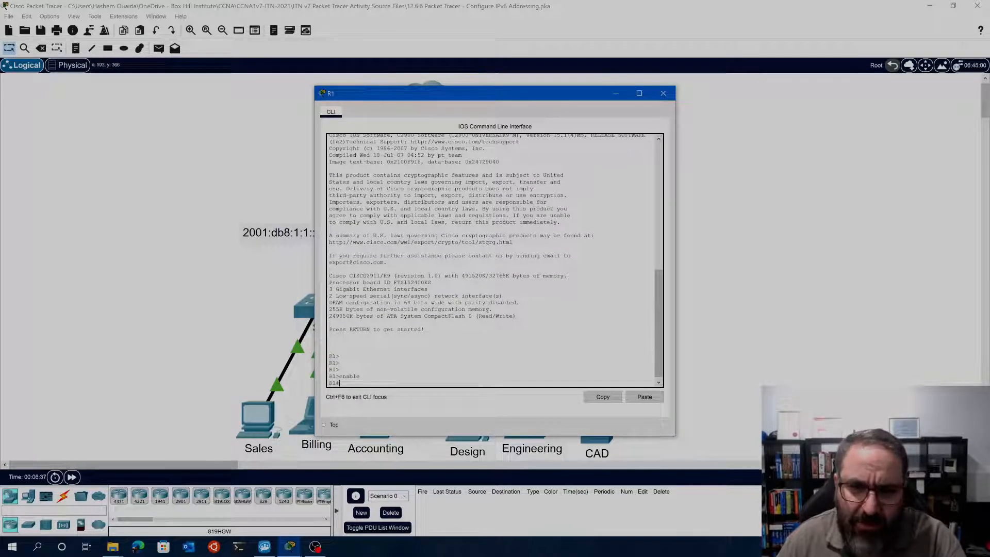
{"action": "scroll", "coordinate": [394, 336], "scroll_direction": "up", "scroll_amount": 15}
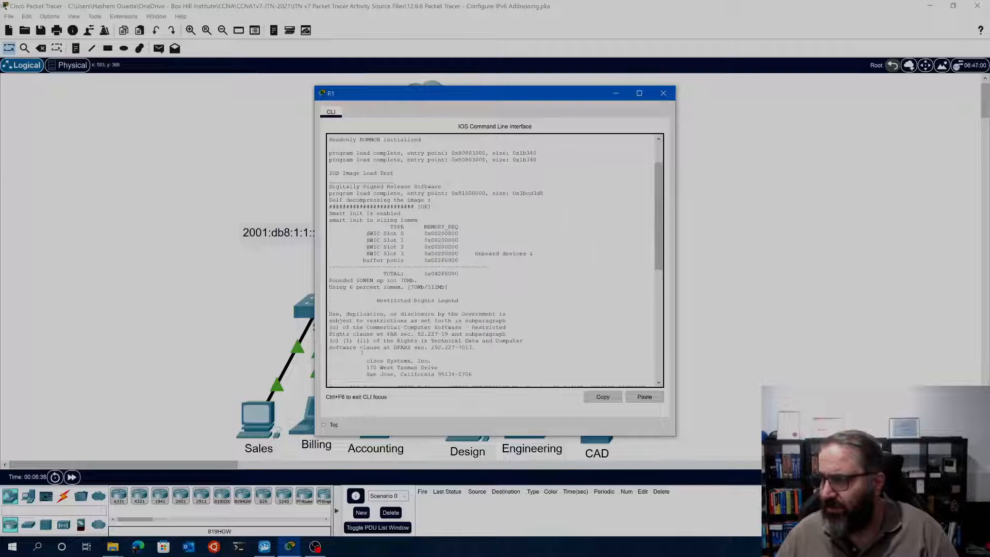
{"action": "scroll", "coordinate": [395, 336], "scroll_direction": "down", "scroll_amount": 15}
{"action": "scroll", "coordinate": [333, 374], "scroll_direction": "up", "scroll_amount": 15}
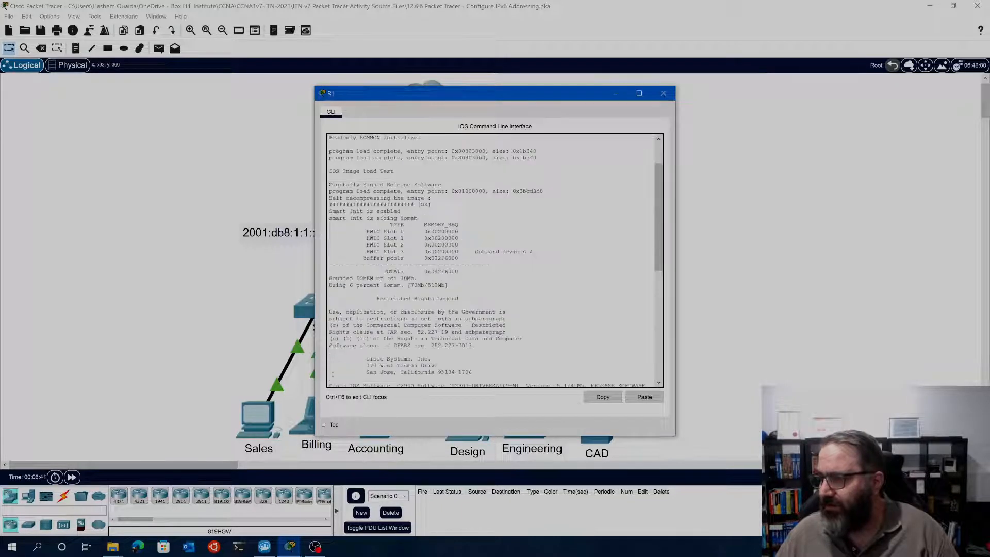
{"action": "scroll", "coordinate": [376, 347], "scroll_direction": "down", "scroll_amount": 15}
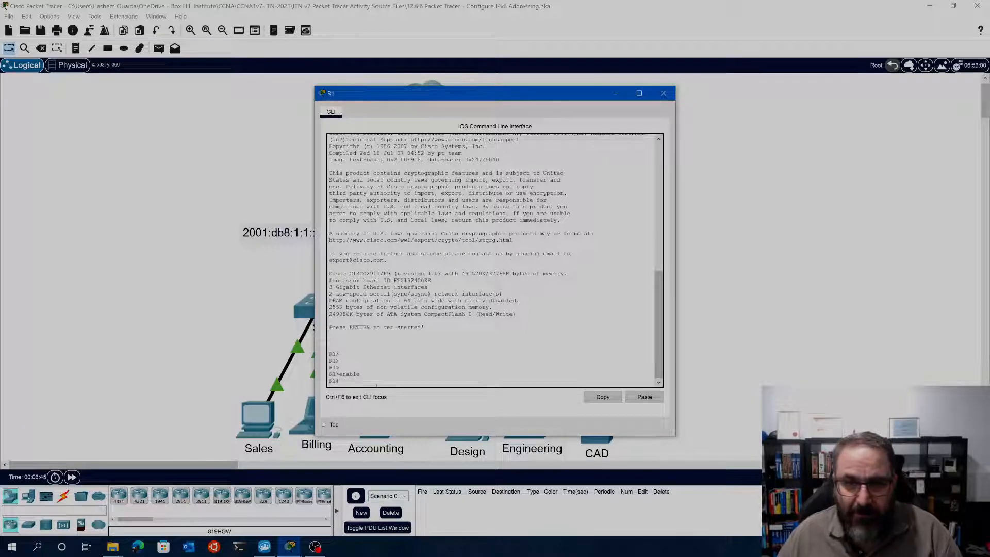
{"action": "left_click", "coordinate": [639, 93]}
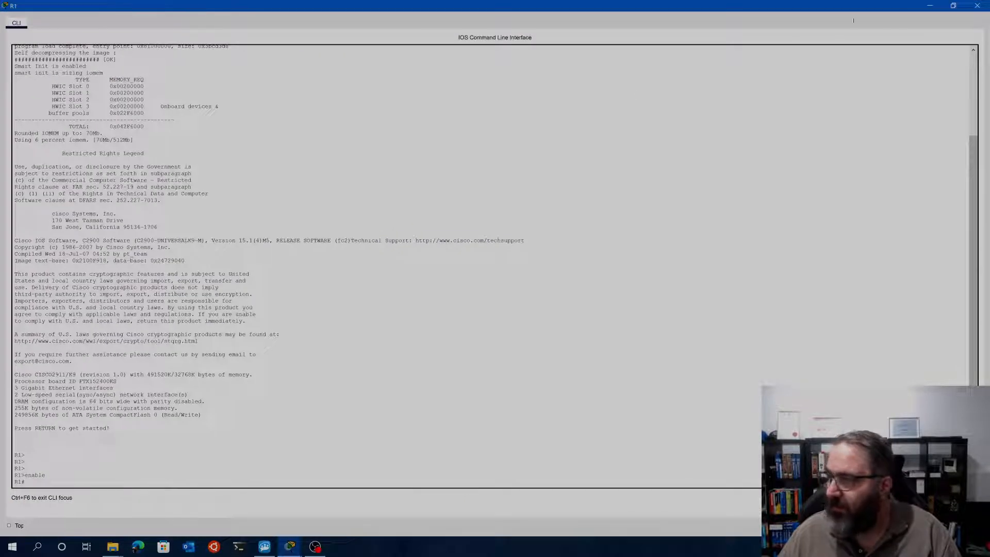
{"action": "left_click", "coordinate": [953, 7]}
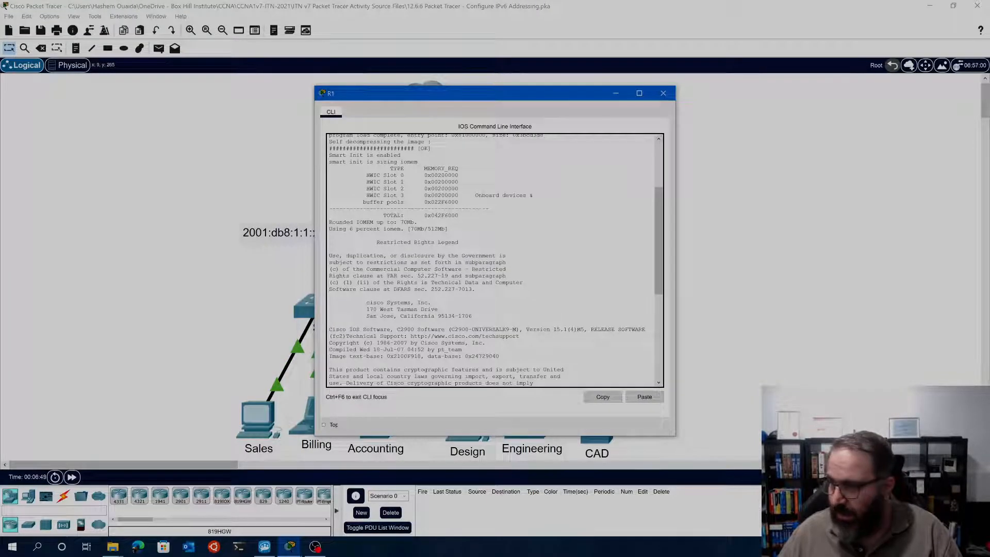
Enter global configuration mode on R1 and enable IPv6 forwarding with ipv6 unicast-routing
{"action": "scroll", "coordinate": [490, 260], "scroll_direction": "down", "scroll_amount": 10}
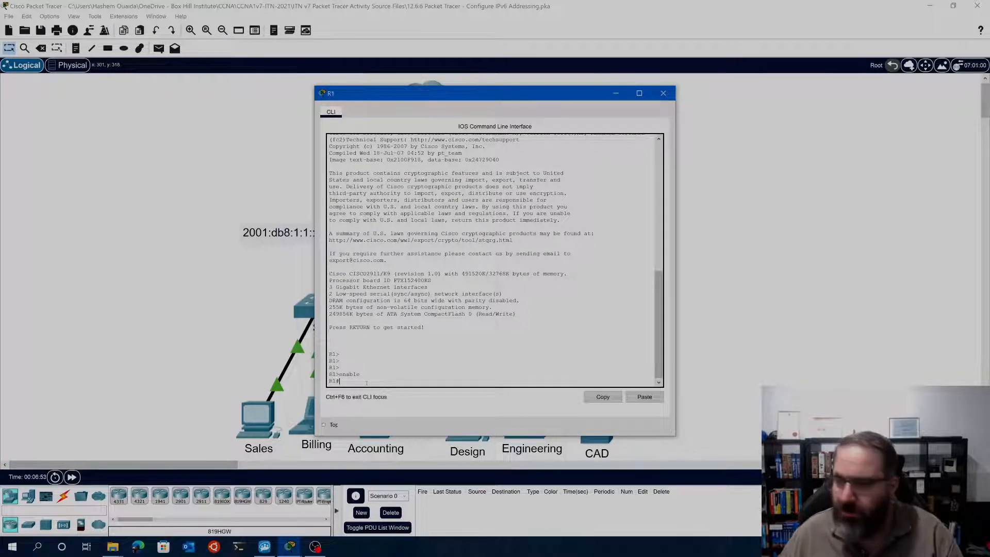
{"action": "type", "text": "conf t"}
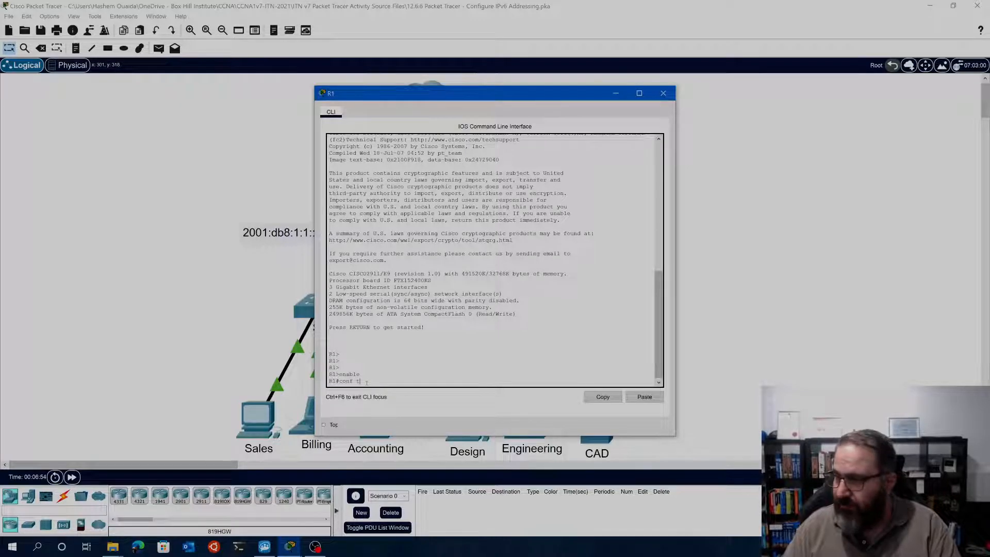
{"action": "key", "text": "Return"}
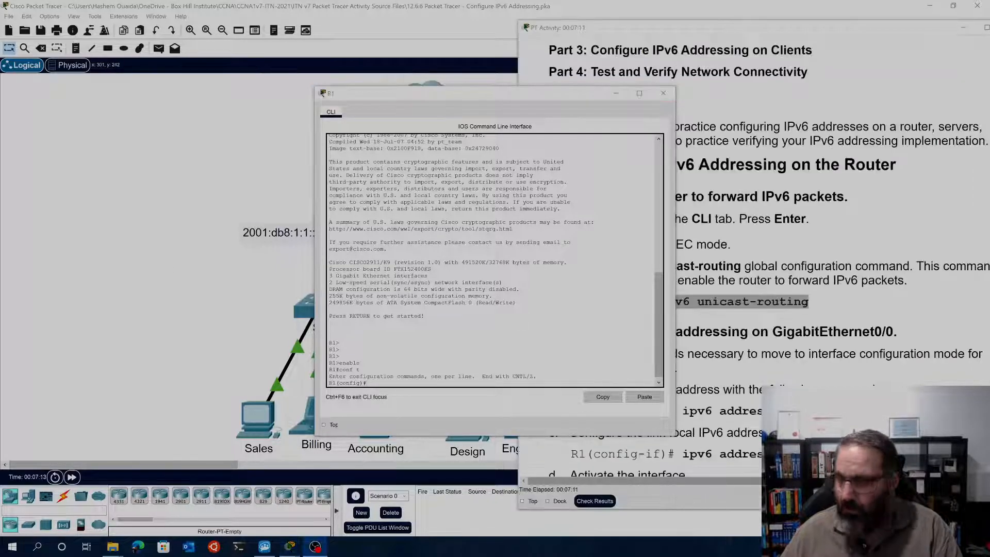
{"action": "right_click", "coordinate": [387, 382]}
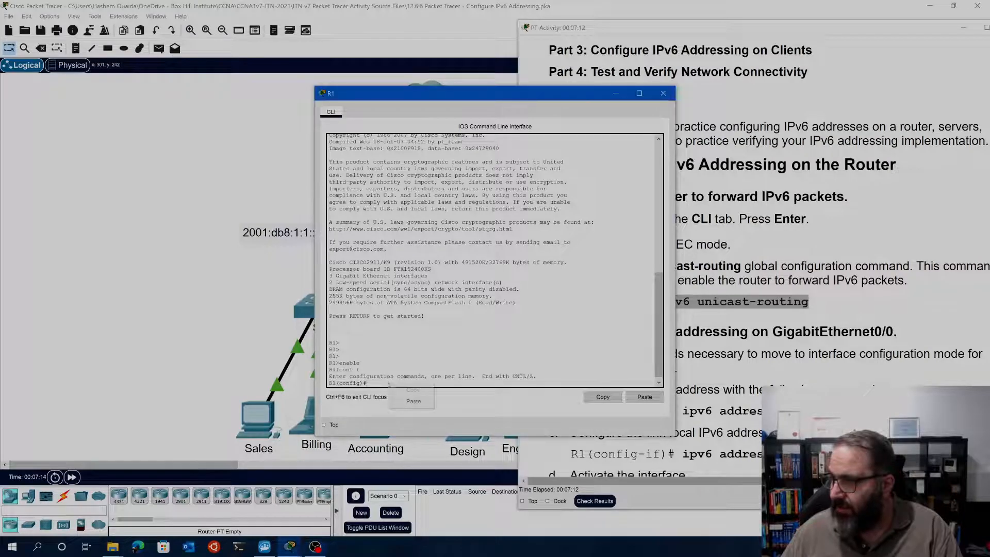
{"action": "left_click", "coordinate": [405, 403]}
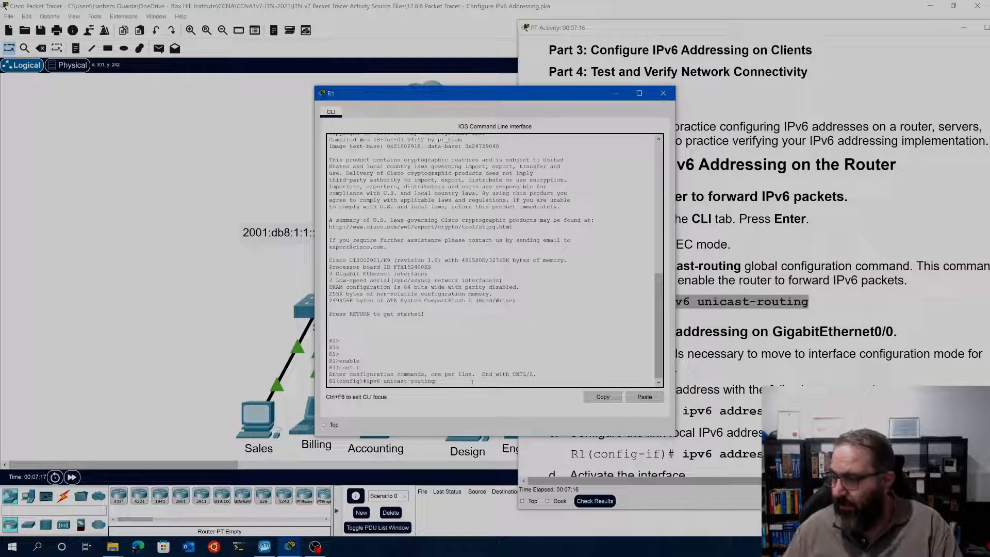
{"action": "key", "text": "Return"}
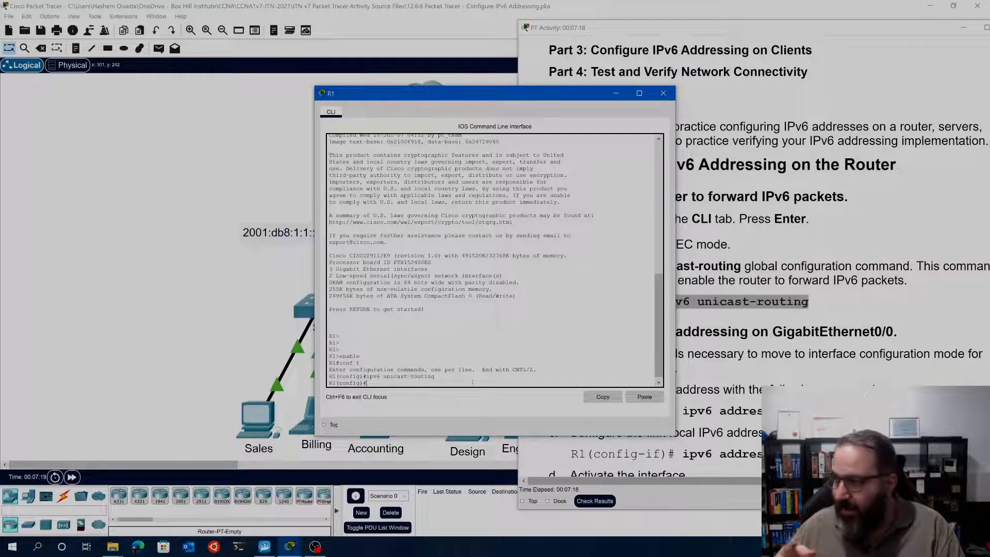
Move R1's command-line window clear of the activity instructions and show the full Step 2 commands for GigabitEthernet0/0
{"action": "left_click_drag", "start_coordinate": [464, 93], "coordinate": [232, 64]}
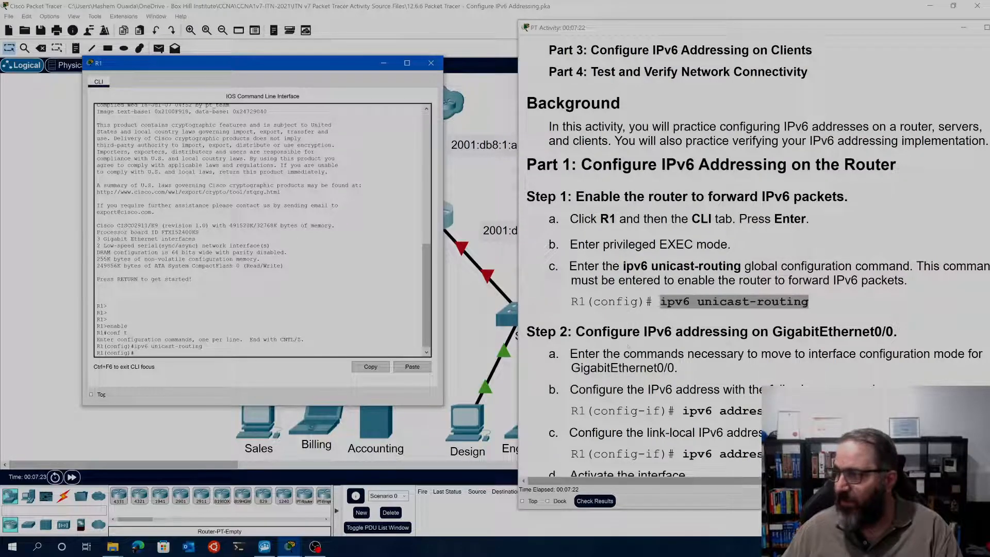
{"action": "scroll", "coordinate": [752, 258], "scroll_direction": "down", "scroll_amount": 3}
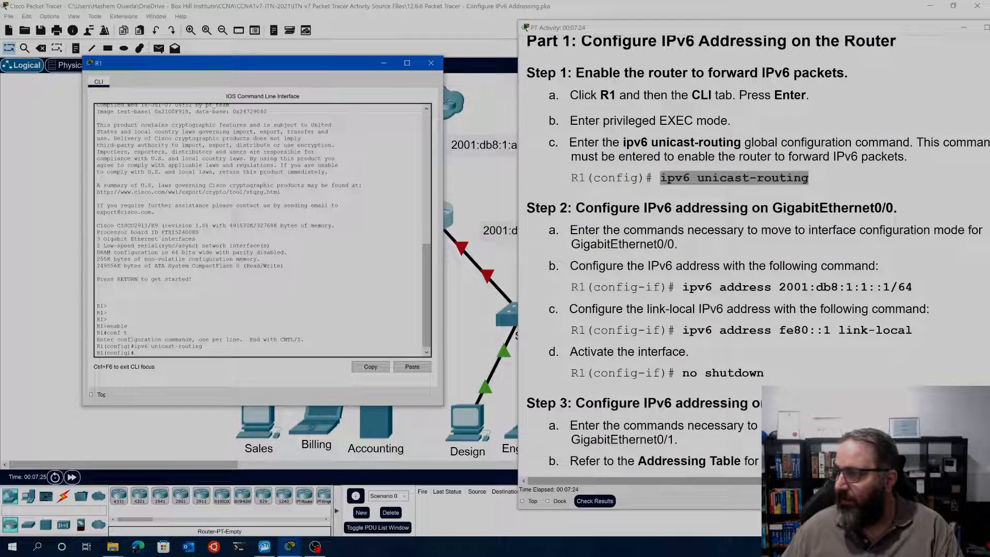
{"action": "left_click", "coordinate": [919, 286]}
{"action": "left_click", "coordinate": [242, 338]}
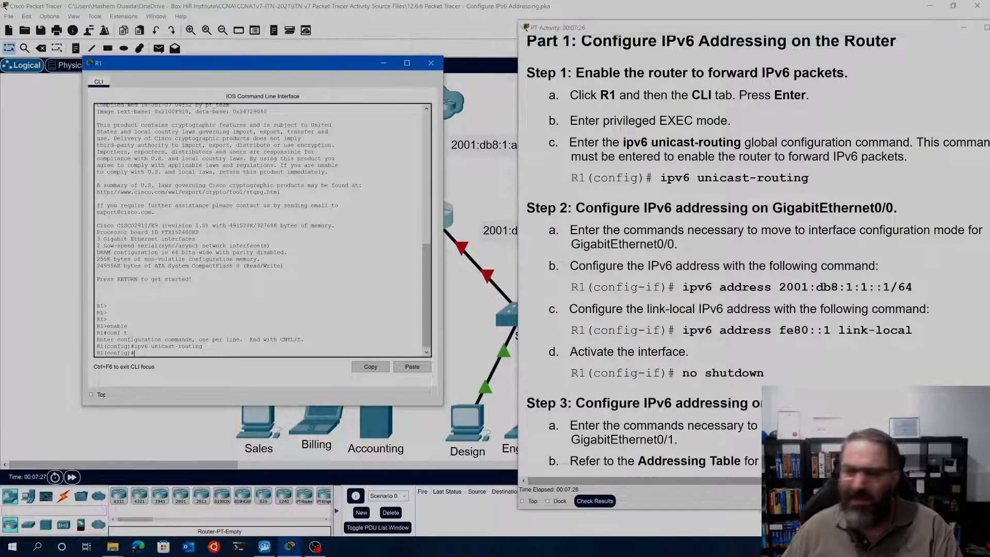
{"action": "type", "text": "ipv6"}
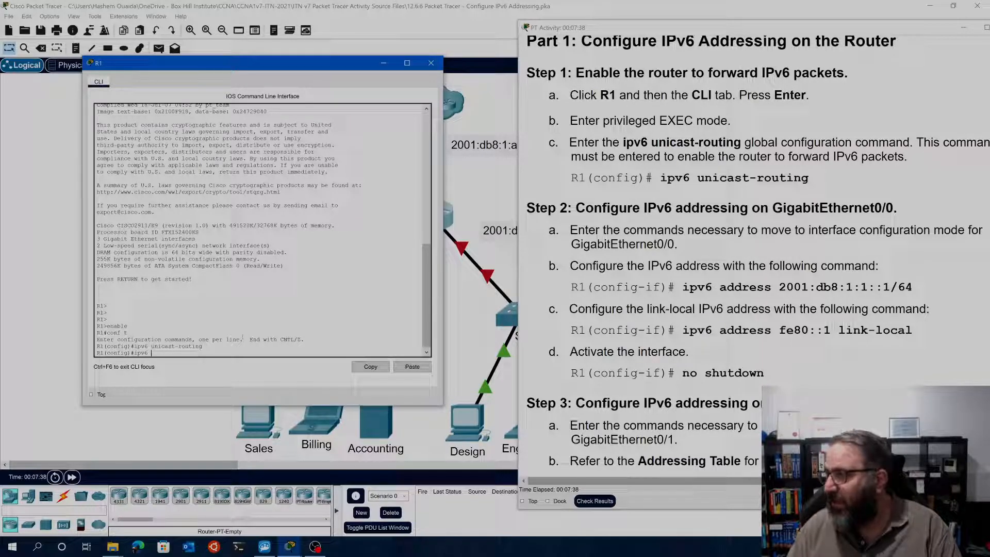
{"action": "type", "text": "add"}
{"action": "key", "text": "Tab"}
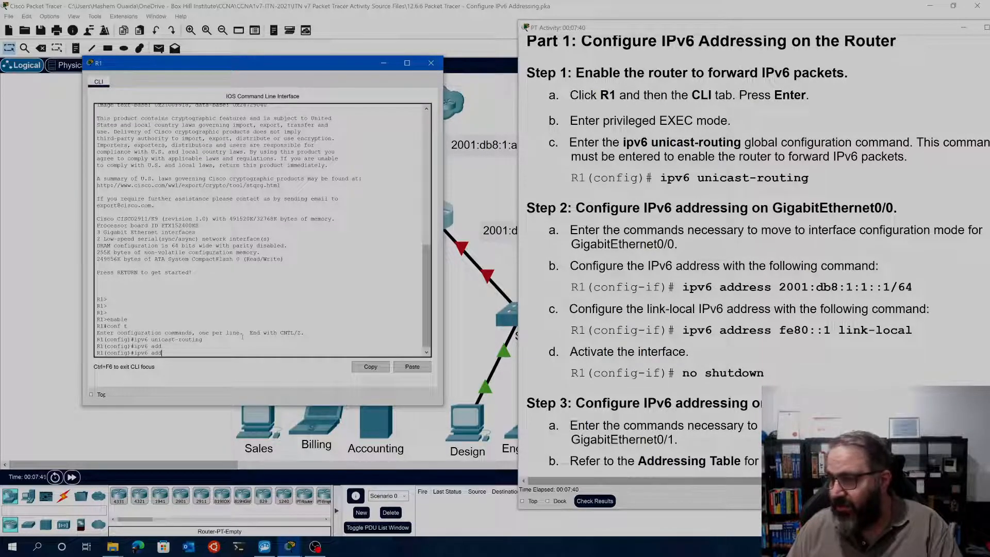
{"action": "type", "text": "ress"}
{"action": "key", "text": "Tab"}
{"action": "key", "text": "BackSpace"}
{"action": "key", "text": "BackSpace"}
{"action": "key", "text": "BackSpace"}
{"action": "key", "text": "BackSpace"}
{"action": "key", "text": "Tab"}
{"action": "key", "text": "Tab"}
{"action": "key", "text": "Tab"}
{"action": "key", "text": "Tab"}
{"action": "key", "text": "Tab"}
{"action": "key", "text": "Tab"}
{"action": "key", "text": "Tab"}
{"action": "key", "text": "Tab"}
{"action": "key", "text": "Tab"}
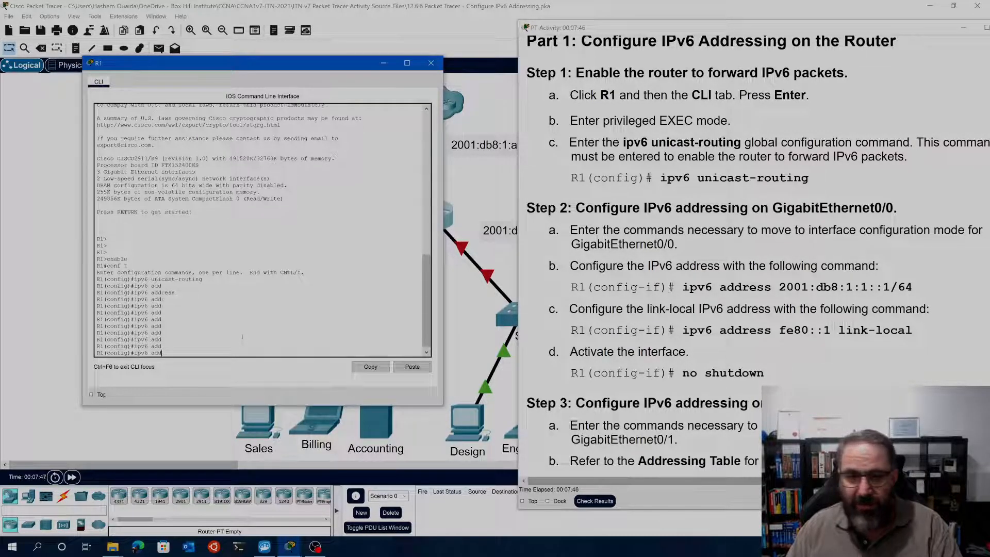
{"action": "key", "text": "BackSpace"}
{"action": "key", "text": "BackSpace"}
{"action": "key", "text": "BackSpace"}
{"action": "key", "text": "BackSpace"}
{"action": "key", "text": "BackSpace"}
{"action": "key", "text": "BackSpace"}
{"action": "key", "text": "BackSpace"}
{"action": "key", "text": "BackSpace"}
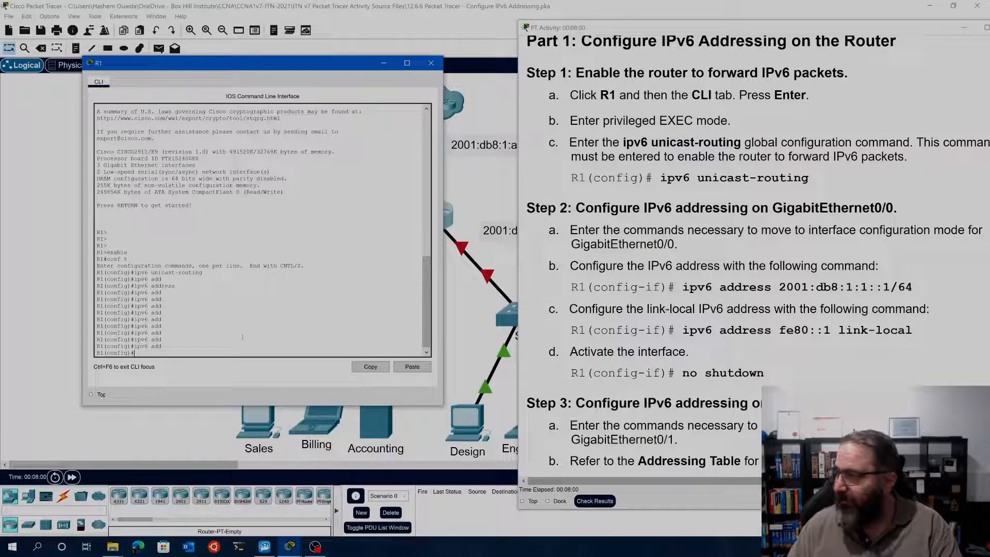
Enter interface configuration mode for GigabitEthernet 0/0 on R1
{"action": "type", "text": "int"}
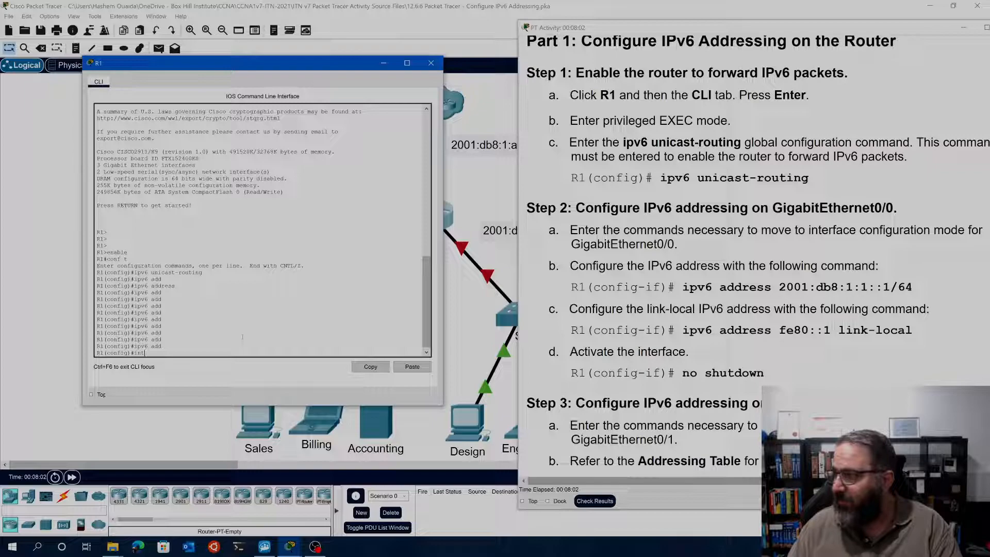
{"action": "type", "text": " gig"}
{"action": "key", "text": "Tab"}
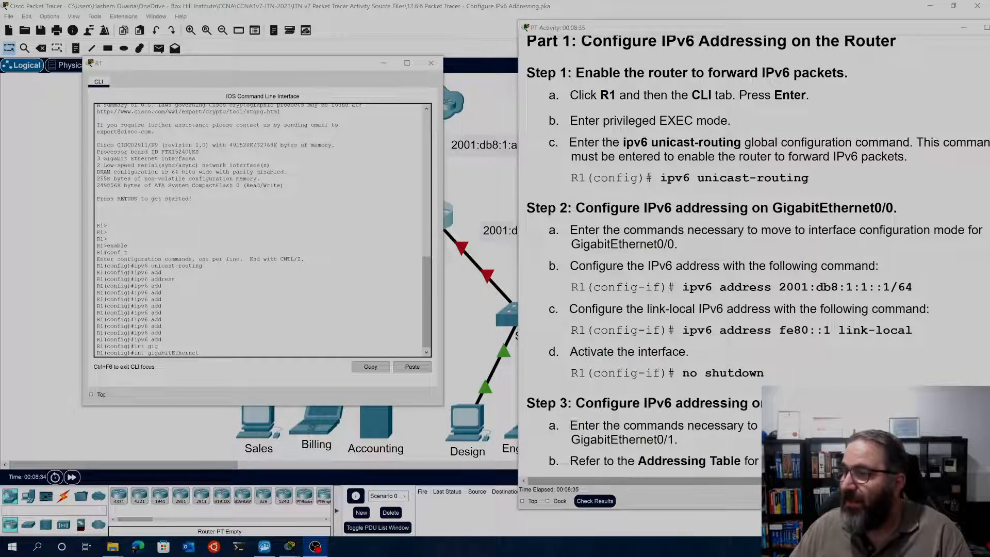
{"action": "left_click", "coordinate": [268, 330]}
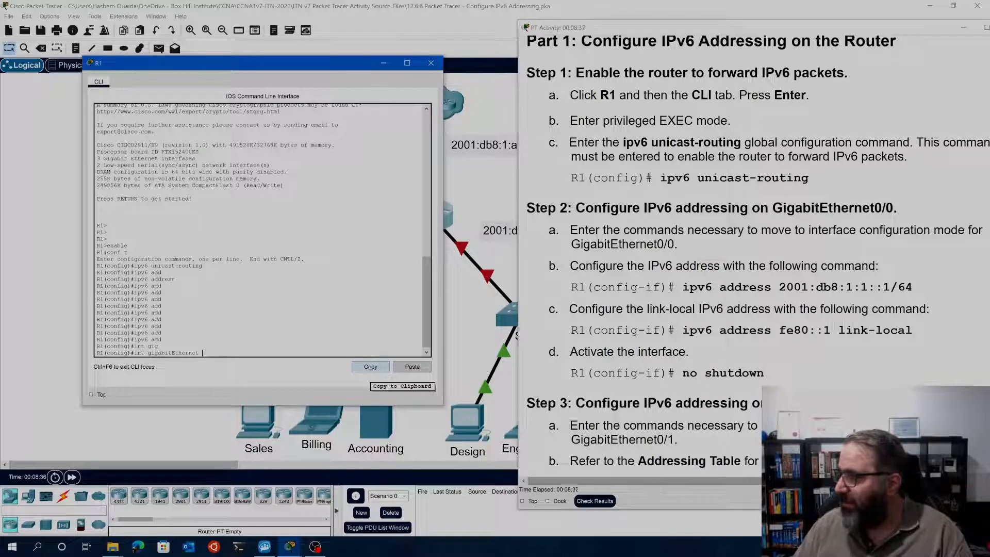
{"action": "type", "text": "0/0"}
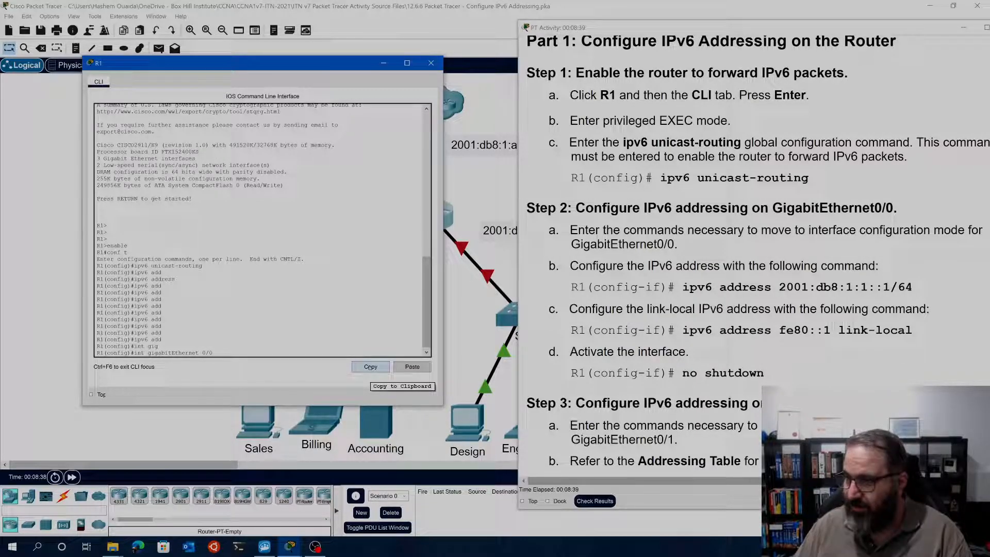
{"action": "key", "text": "Tab"}
{"action": "key", "text": "Return"}
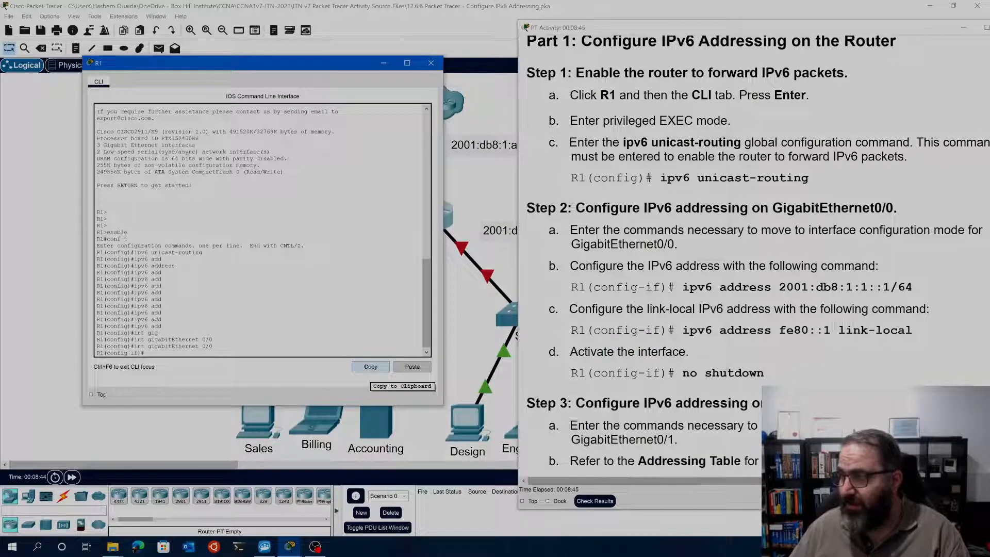
Try to assign the IPv6 address to GigabitEthernet0/0 with the command ipv6 2001:db8:1:1::1/64
{"action": "type", "text": "ipv"}
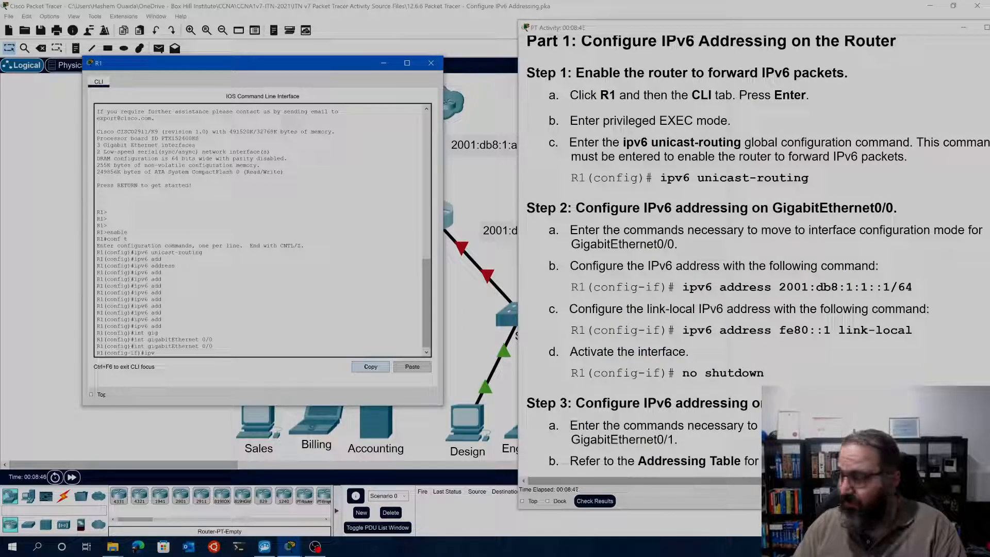
{"action": "type", "text": "6"}
{"action": "key", "text": "Tab"}
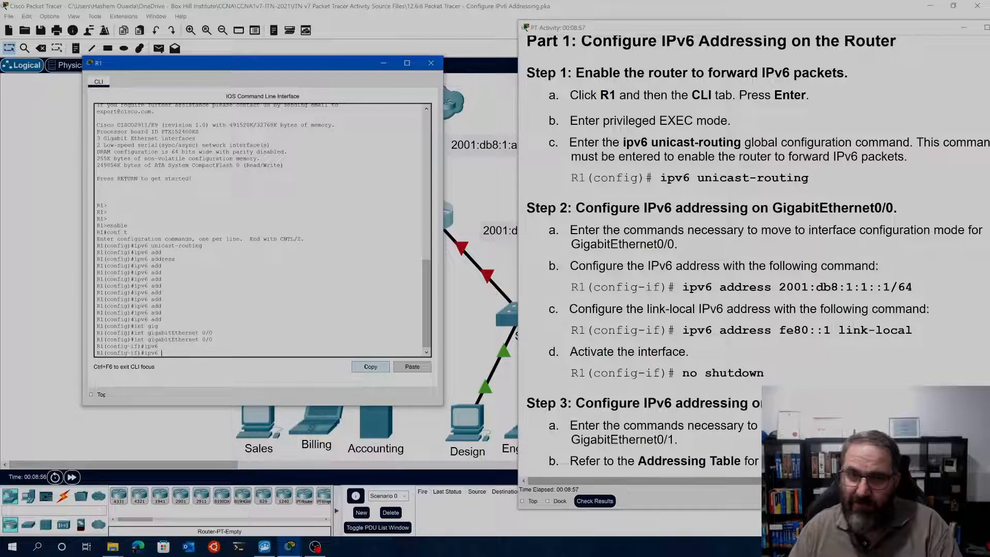
{"action": "type", "text": "2001:"}
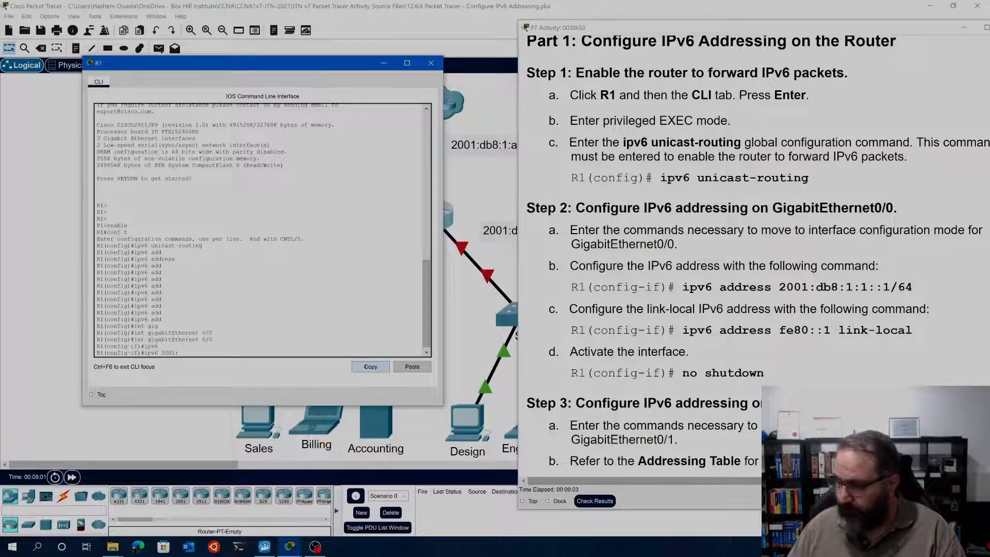
{"action": "type", "text": "db"}
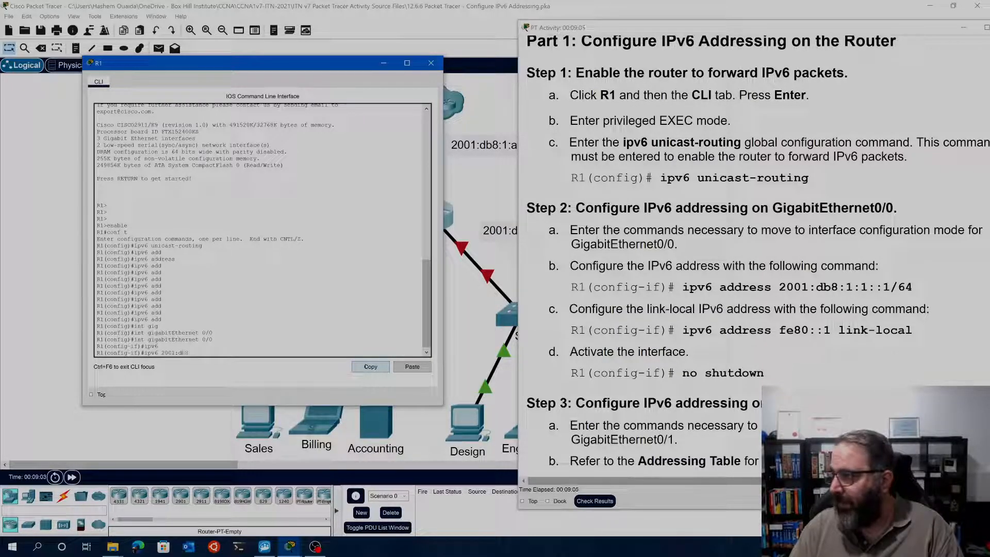
{"action": "type", "text": "8:1:1::"}
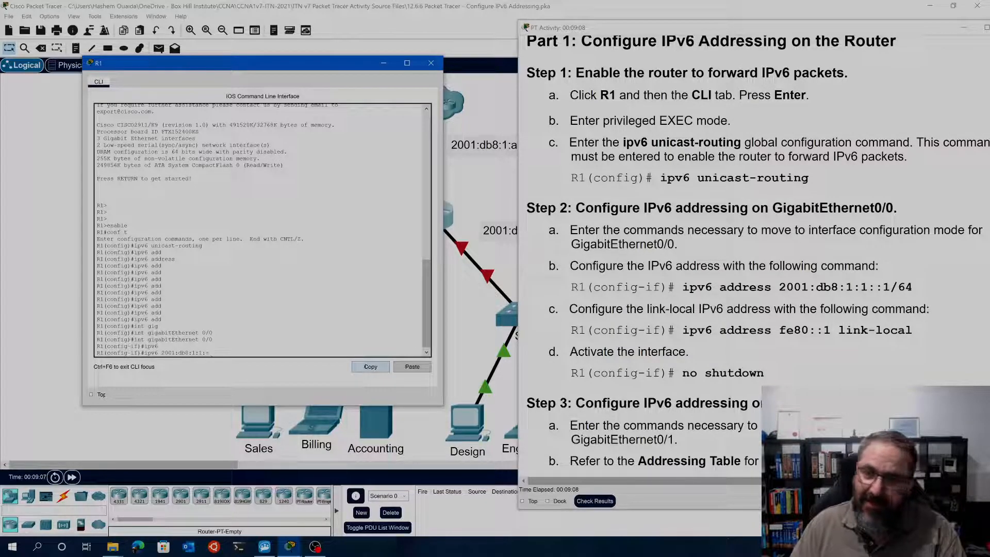
{"action": "type", "text": "1/"}
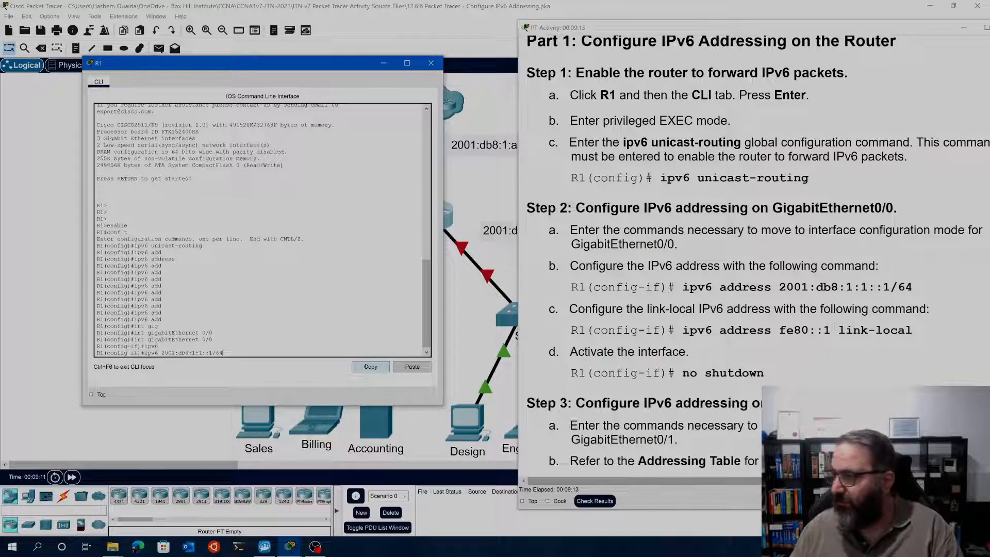
{"action": "type", "text": "64"}
{"action": "key", "text": "Return"}
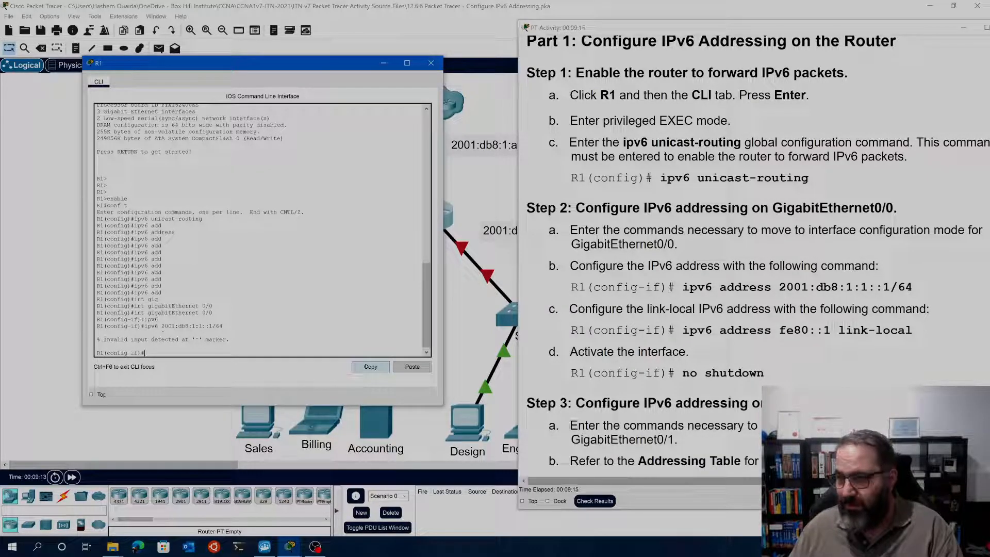
Recall the last command, insert the abbreviated address keyword, and run it as ipv6 addre 2001:db8:1:1::1/64
{"action": "key", "text": "Up"}
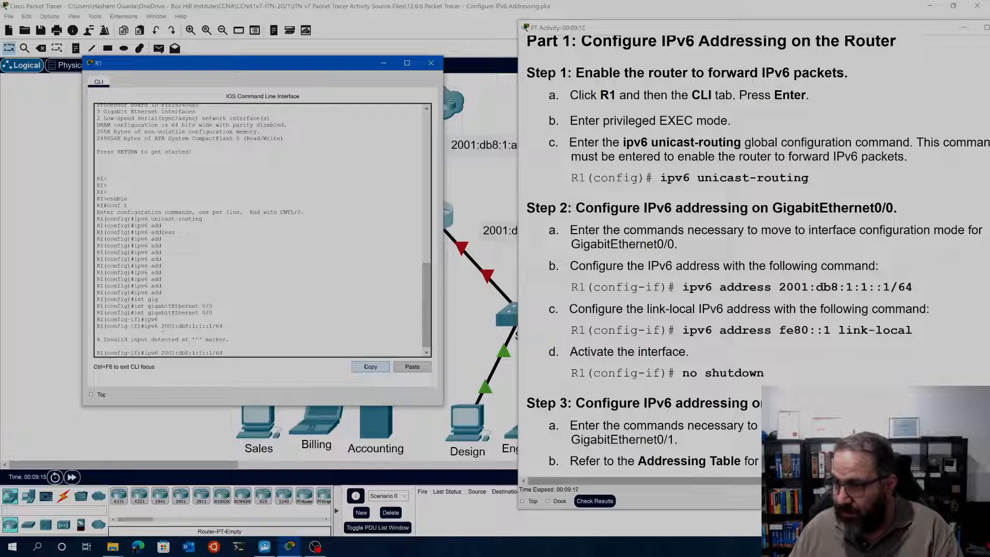
{"action": "key", "text": "Left"}
{"action": "key", "text": "Left"}
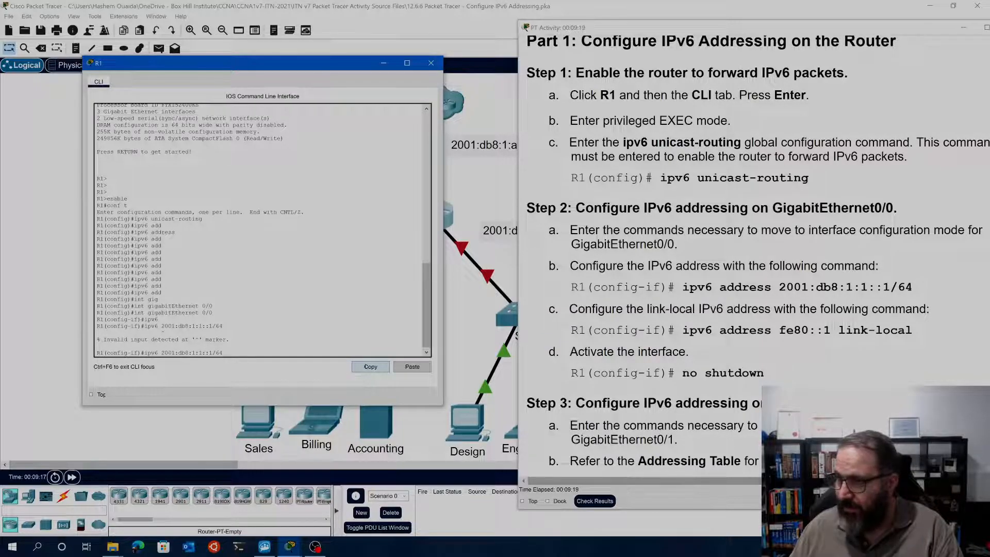
{"action": "type", "text": "a"}
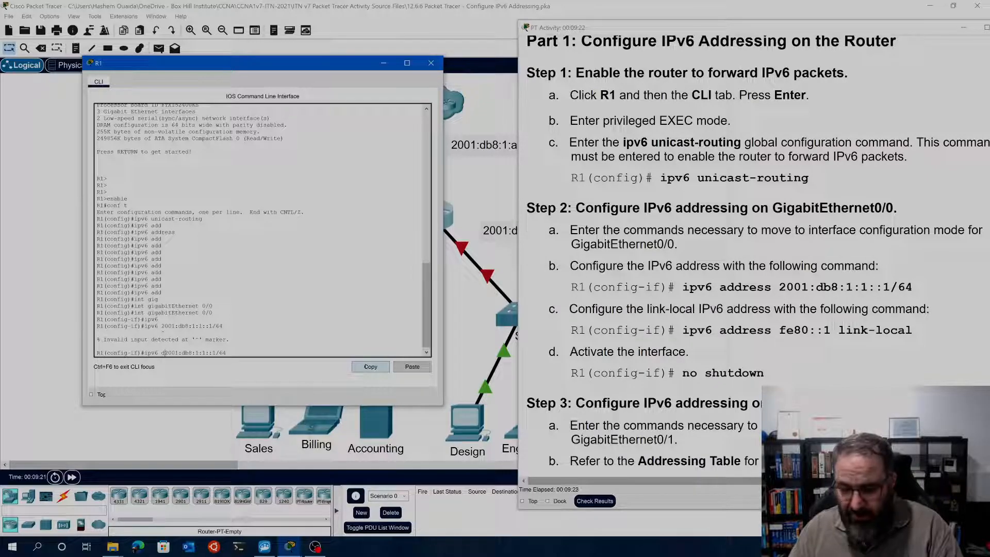
{"action": "type", "text": "ddres"}
{"action": "key", "text": "Tab"}
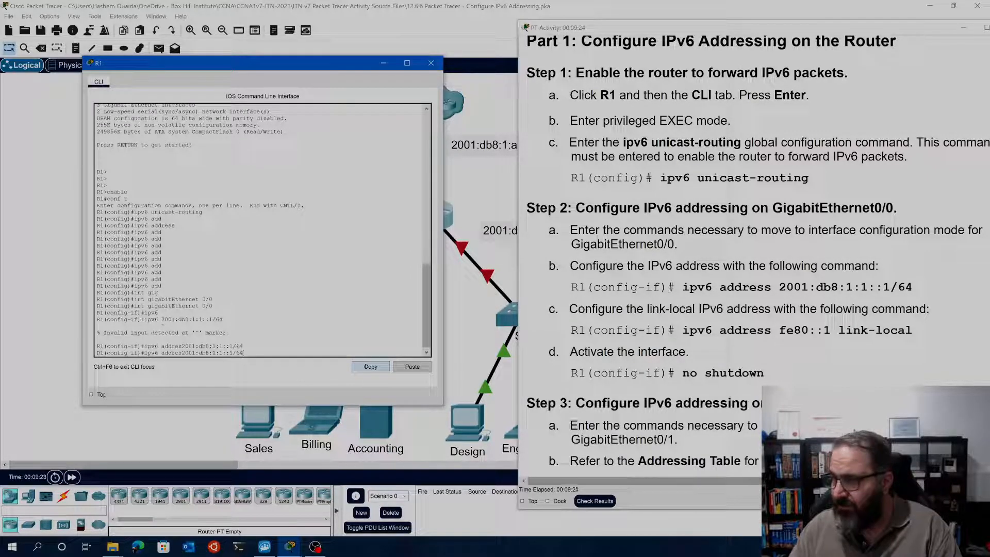
{"action": "key", "text": "Left"}
{"action": "key", "text": "Left"}
{"action": "key", "text": "Left"}
{"action": "key", "text": "Left"}
{"action": "key", "text": "Left"}
{"action": "key", "text": "Left"}
{"action": "key", "text": "Left"}
{"action": "key", "text": "Left"}
{"action": "key", "text": "Left"}
{"action": "key", "text": "Left"}
{"action": "key", "text": "Left"}
{"action": "key", "text": "Left"}
{"action": "key", "text": "Left"}
{"action": "key", "text": "Left"}
{"action": "key", "text": "Left"}
{"action": "key", "text": "Left"}
{"action": "key", "text": "Left"}
{"action": "key", "text": "Left"}
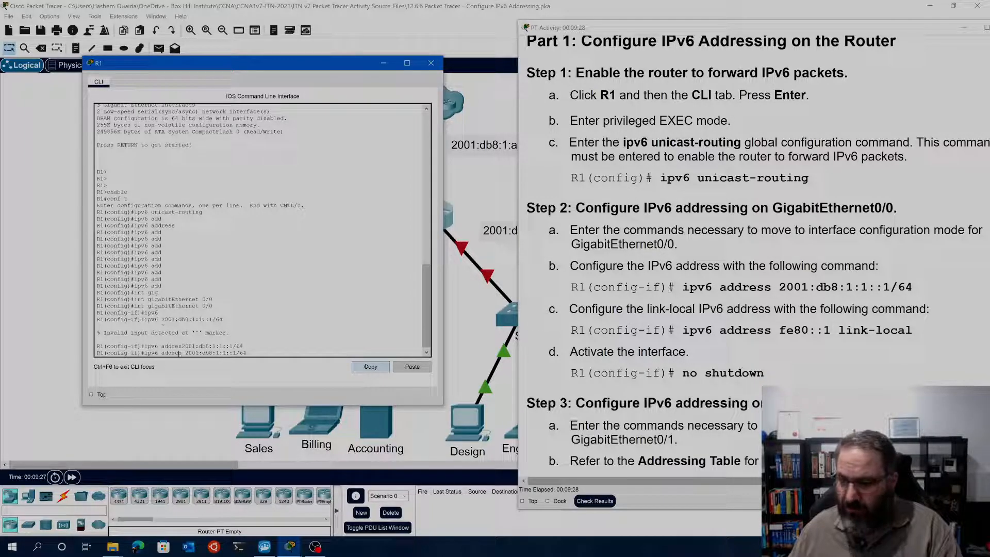
{"action": "key", "text": "BackSpace"}
{"action": "key", "text": "Tab"}
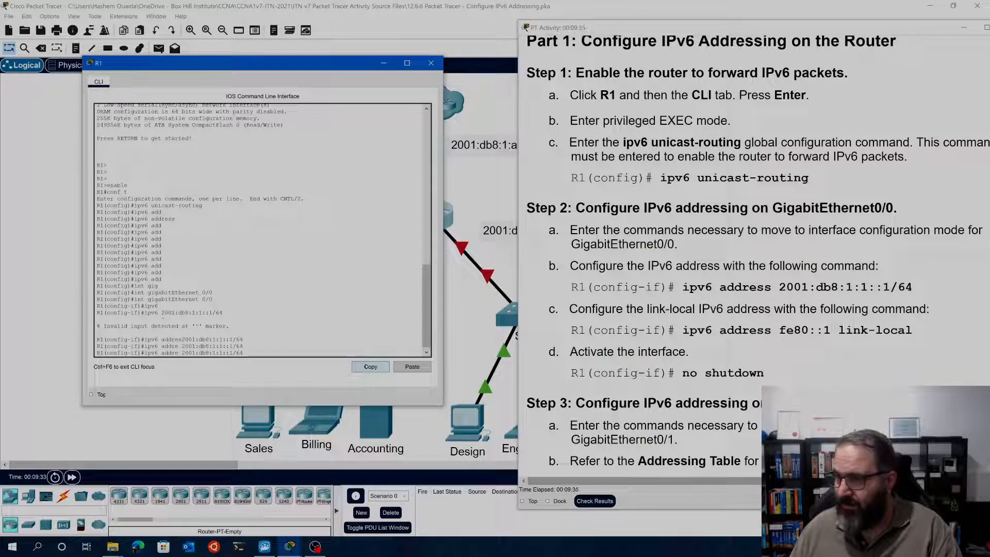
{"action": "key", "text": "Return"}
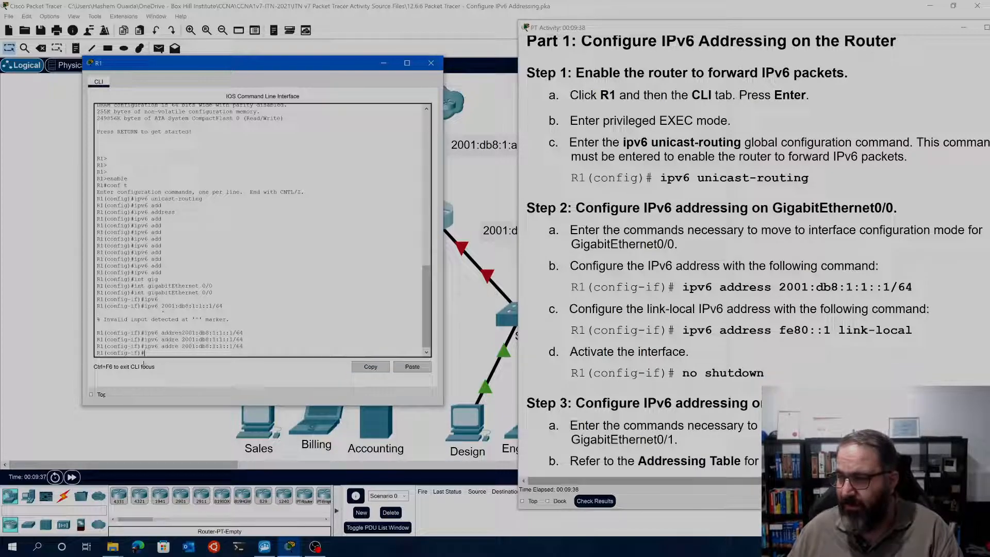
{"action": "left_click_drag", "start_coordinate": [179, 346], "coordinate": [162, 347]}
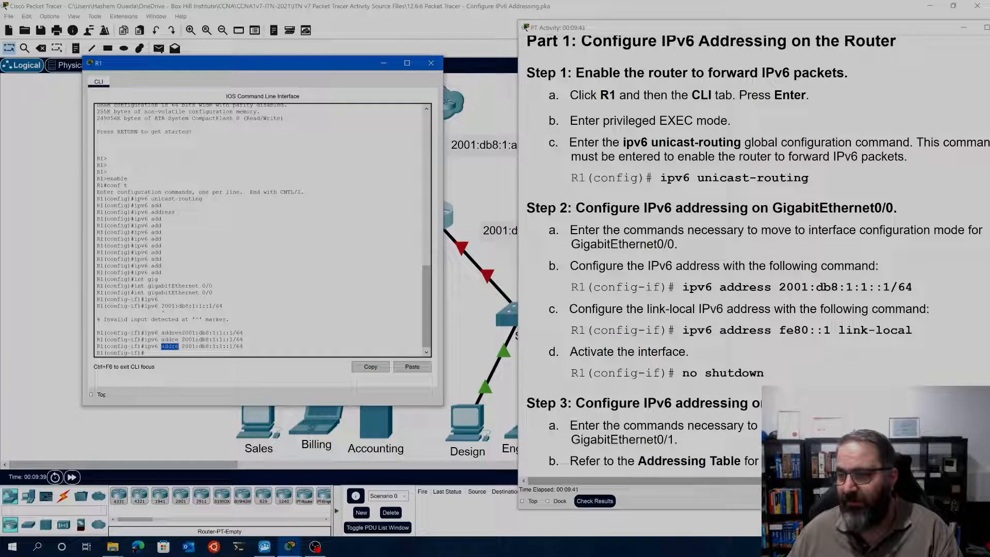
{"action": "left_click", "coordinate": [161, 353]}
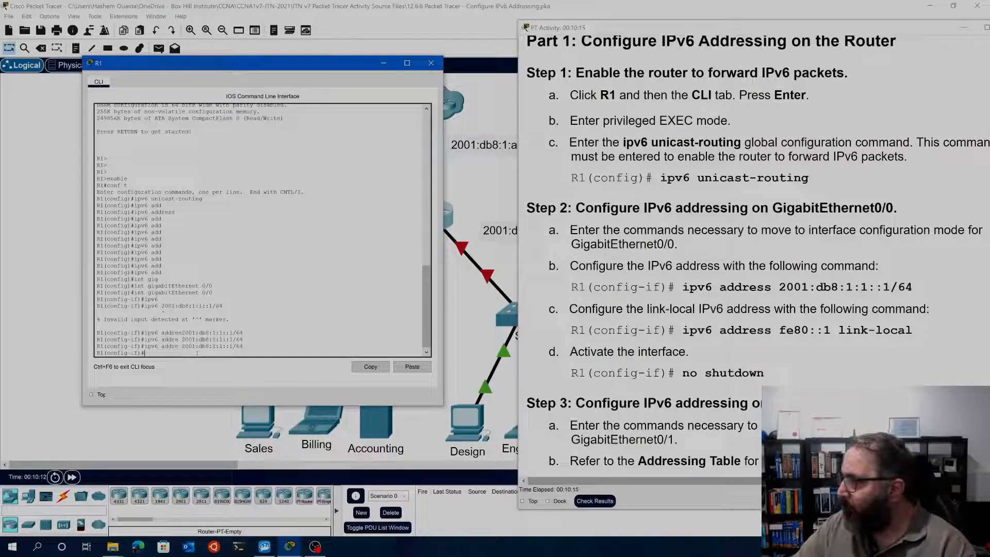
Examine the command for the link-local IPv6 address in Step 2c of the activity instructions
{"action": "type", "text": "i"}
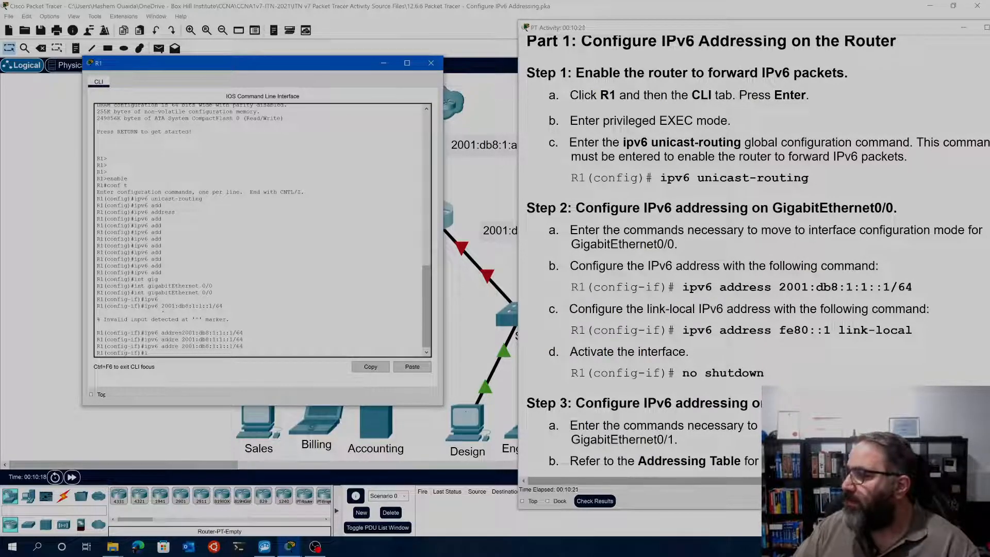
{"action": "left_click_drag", "start_coordinate": [837, 331], "coordinate": [786, 331]}
{"action": "left_click_drag", "start_coordinate": [920, 331], "coordinate": [682, 330]}
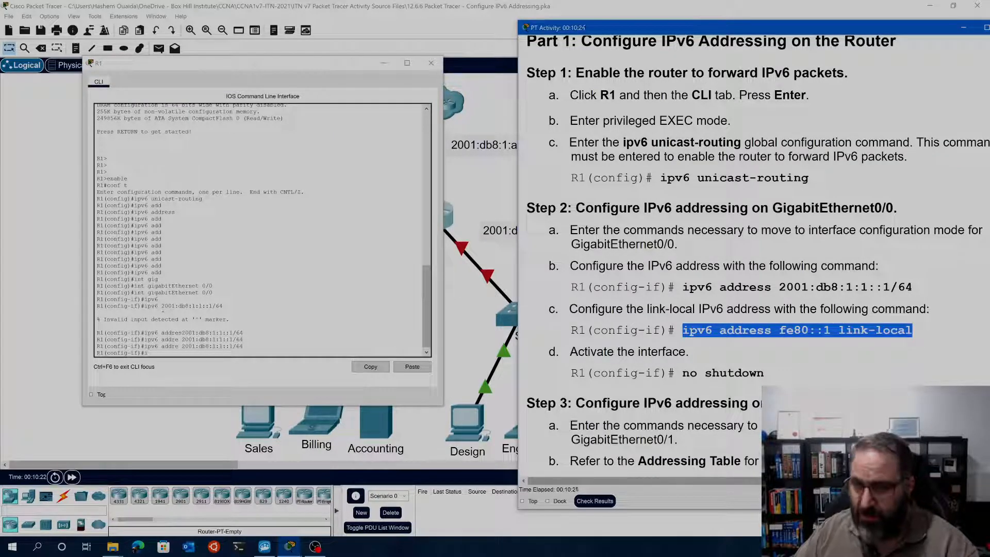
{"action": "left_click", "coordinate": [682, 331]}
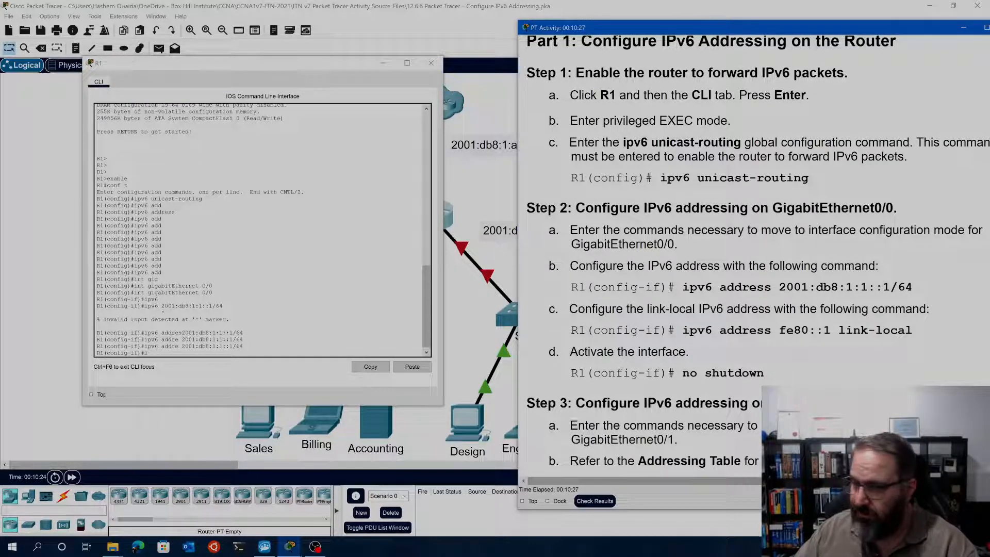
{"action": "left_click_drag", "start_coordinate": [682, 330], "coordinate": [916, 327]}
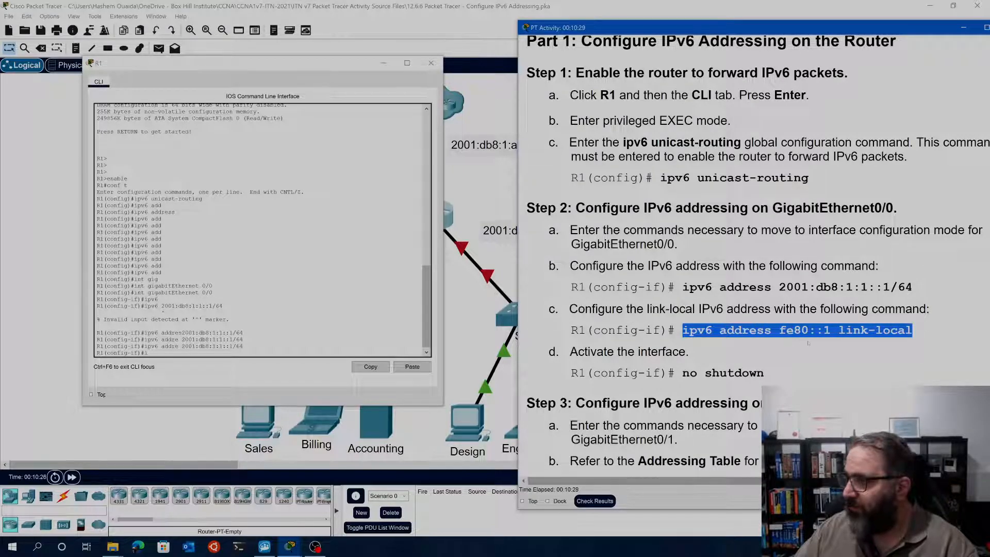
{"action": "left_click", "coordinate": [806, 342]}
{"action": "left_click", "coordinate": [211, 353]}
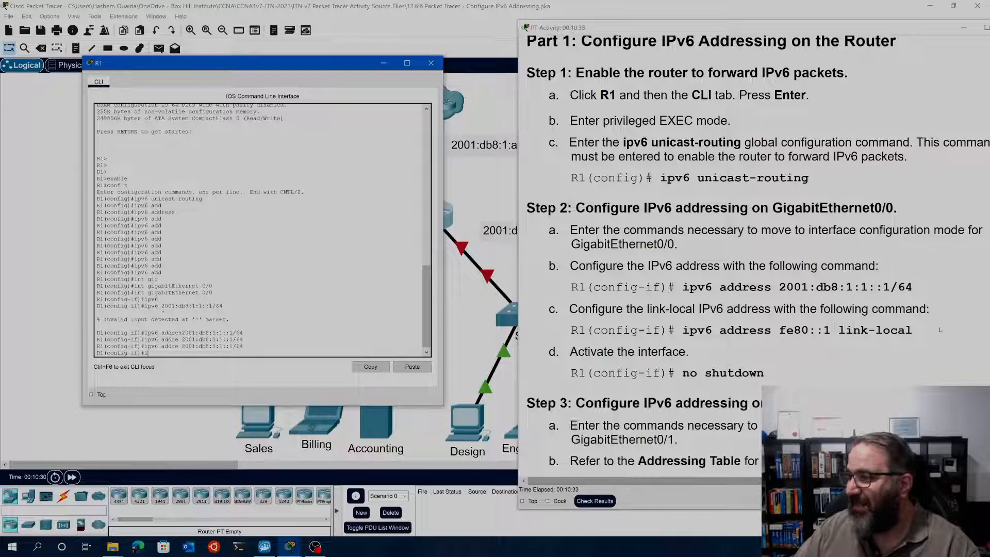
{"action": "left_click_drag", "start_coordinate": [911, 329], "coordinate": [676, 330]}
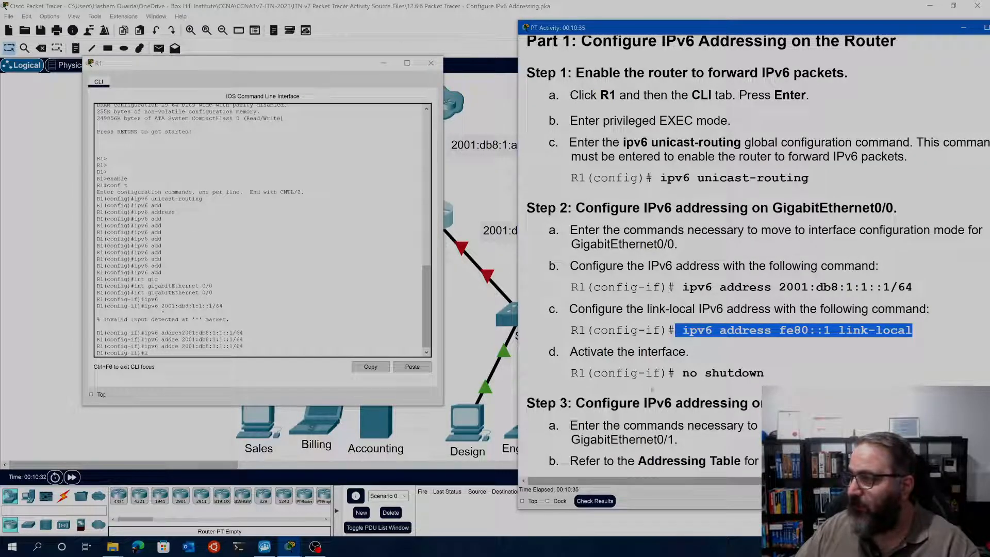
Assign the link-local address to GigabitEthernet0/0 on R1 with the command ipv6 address fe80::1 link-local
{"action": "left_click", "coordinate": [166, 351]}
{"action": "type", "text": "ip"}
{"action": "key", "text": "Tab"}
{"action": "type", "text": "v"}
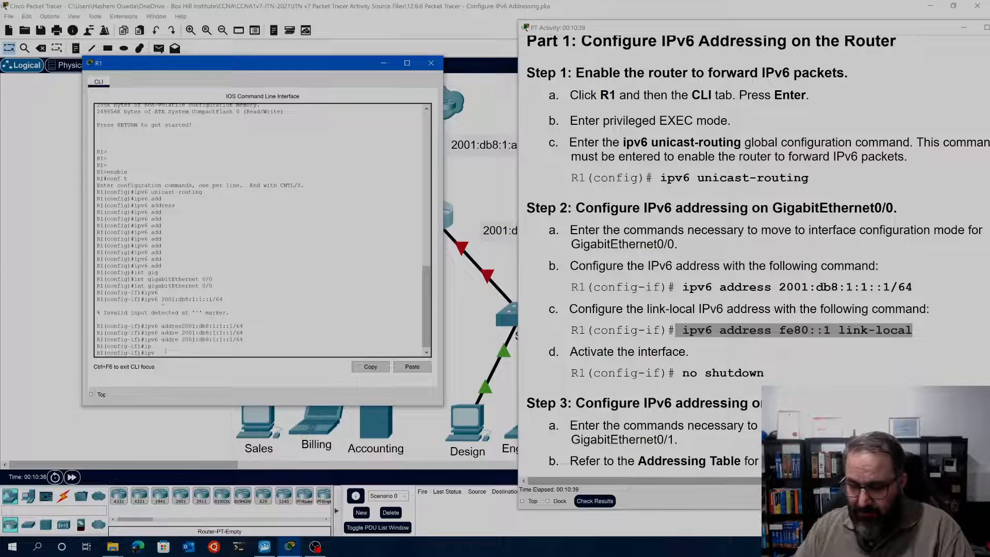
{"action": "type", "text": "6"}
{"action": "key", "text": "Tab"}
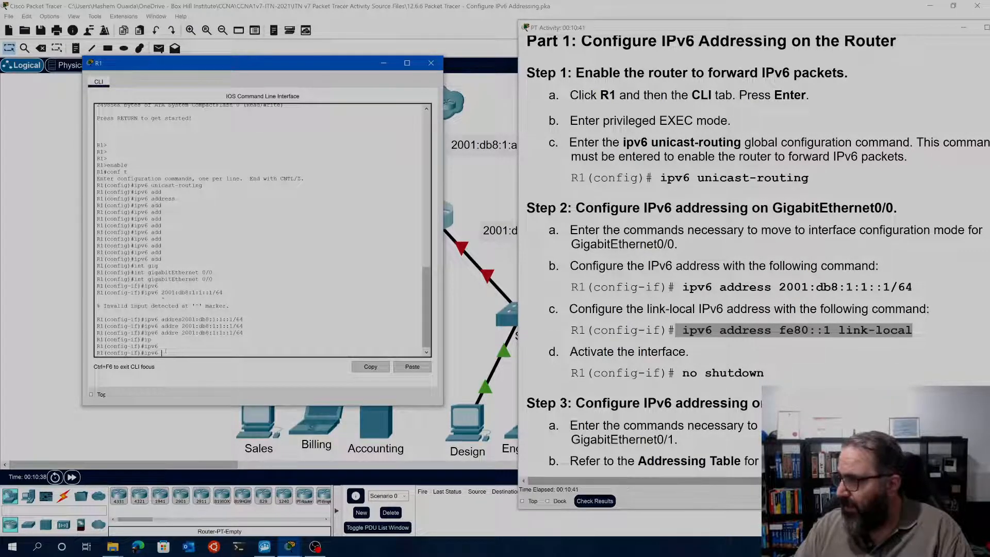
{"action": "type", "text": "add"}
{"action": "key", "text": "Tab"}
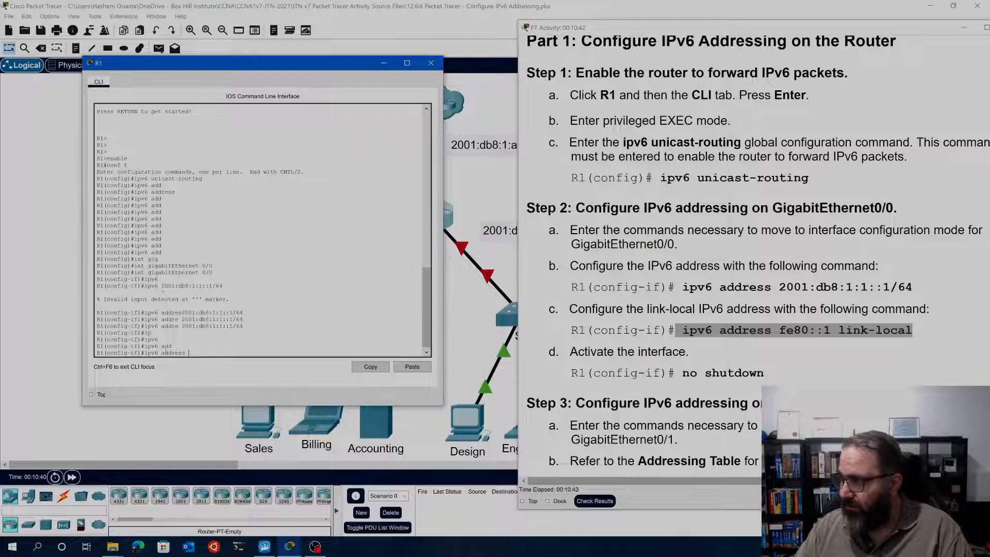
{"action": "type", "text": "fe"}
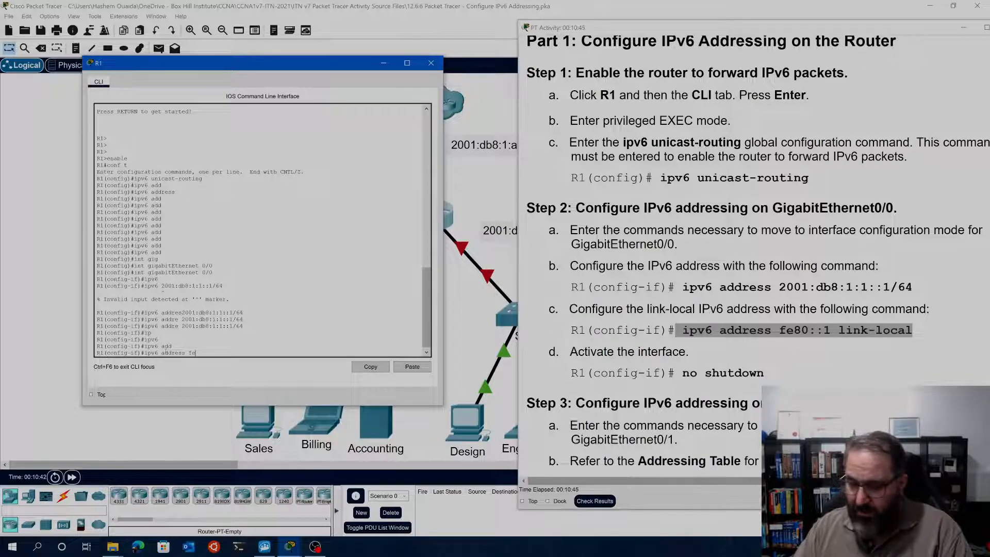
{"action": "type", "text": "8"}
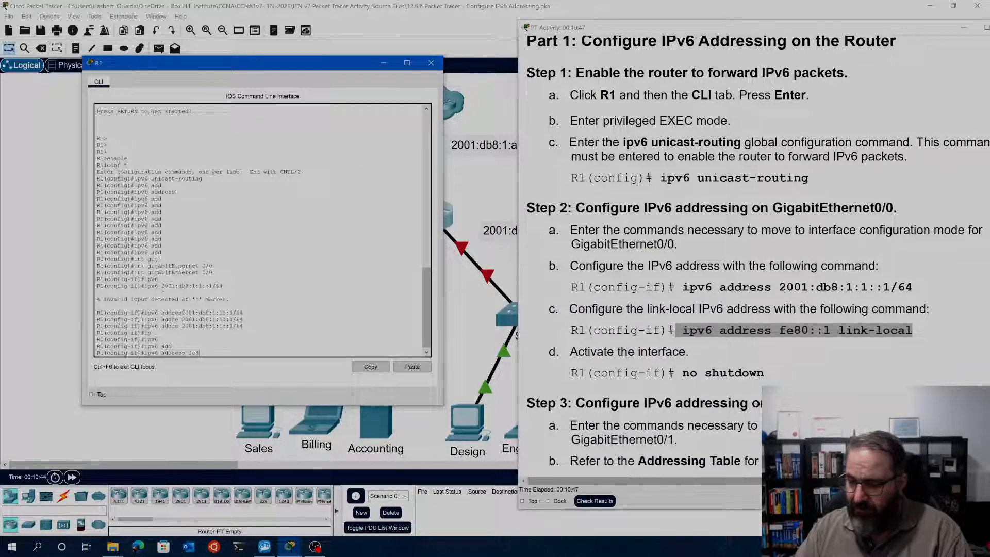
{"action": "type", "text": "0::"}
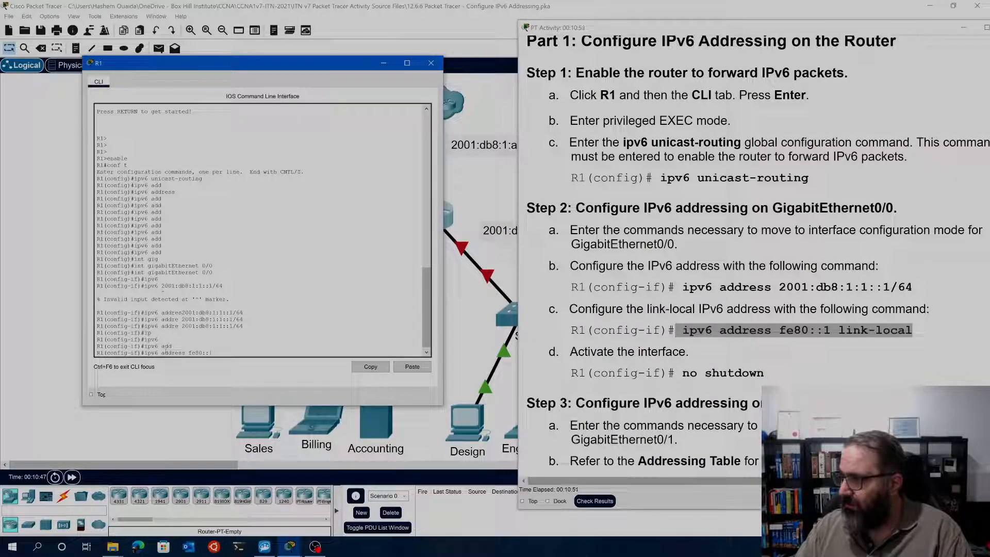
{"action": "type", "text": "1 li"}
{"action": "key", "text": "Tab"}
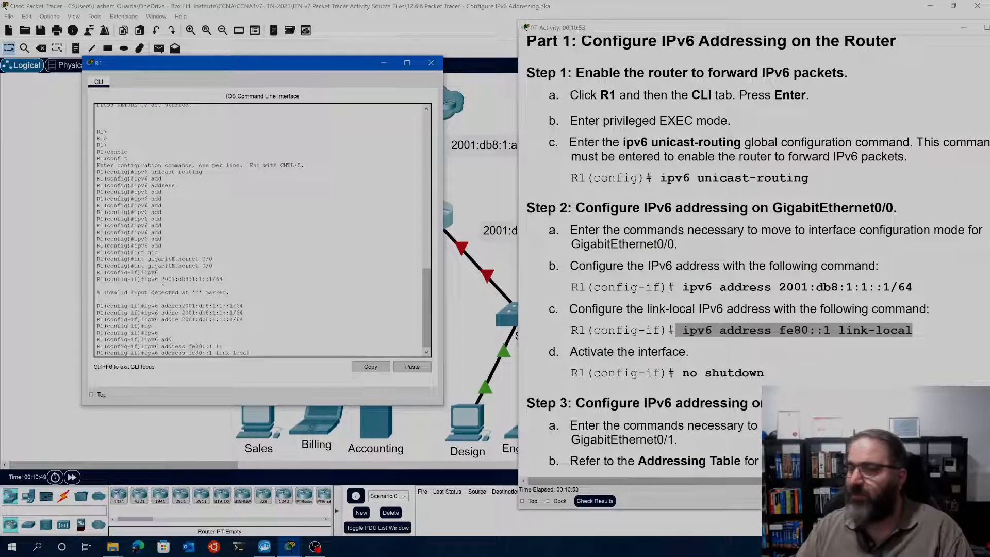
{"action": "key", "text": "Return"}
Activate GigabitEthernet0/0 with no shutdown, and fast-forward the simulation time in the topology
{"action": "type", "text": "no shut"}
{"action": "key", "text": "Tab"}
{"action": "key", "text": "Return"}
{"action": "key", "text": "Return"}
{"action": "key", "text": "Return"}
{"action": "key", "text": "Return"}
{"action": "key", "text": "Return"}
{"action": "key", "text": "Return"}
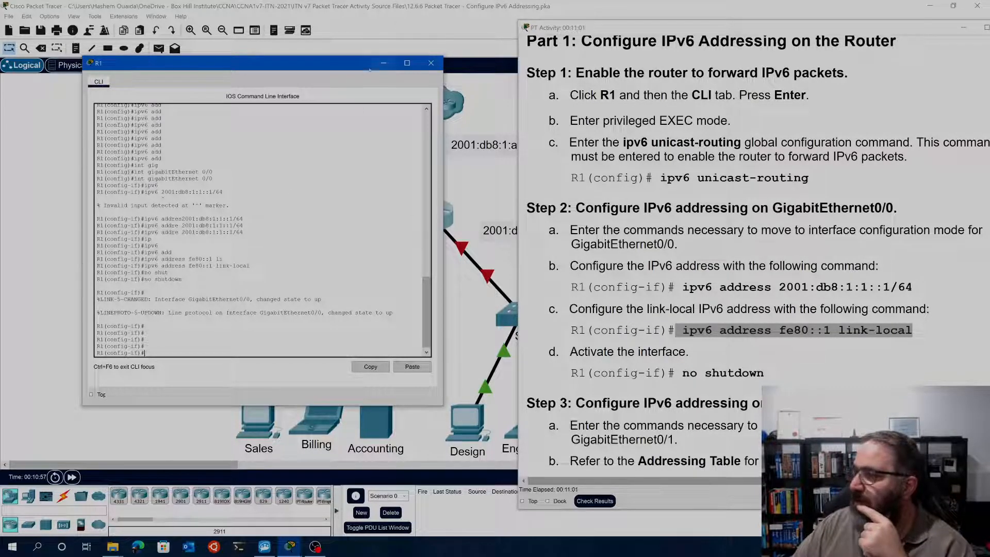
{"action": "left_click", "coordinate": [334, 22]}
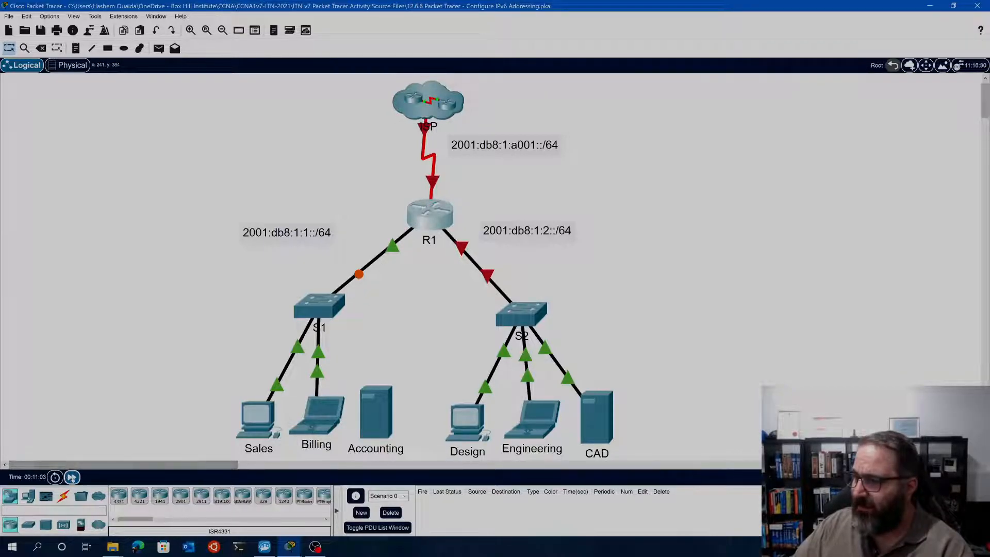
{"action": "left_click", "coordinate": [72, 477]}
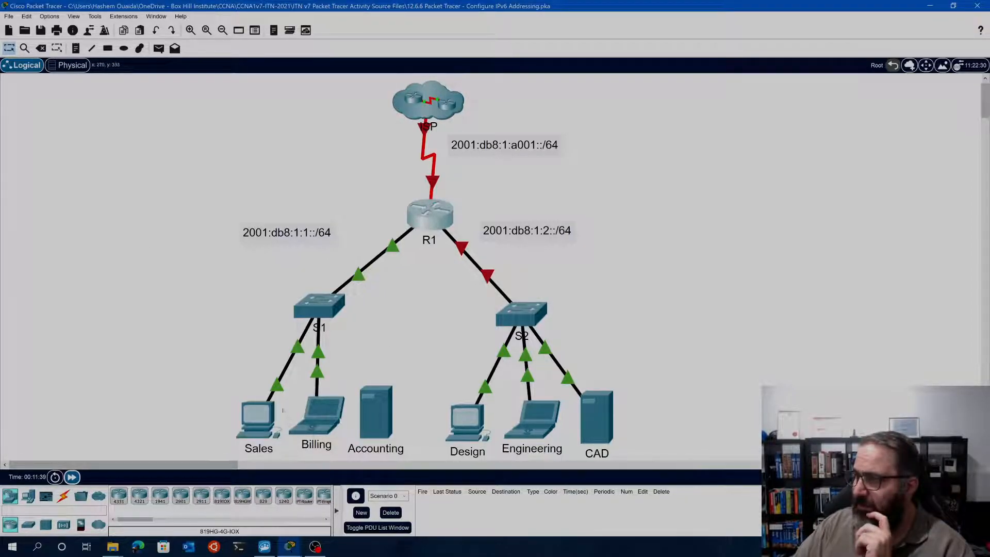
Check the IPv4 and IPv6 settings of the Sales PC in its IP Configuration and close it
{"action": "left_click", "coordinate": [254, 416]}
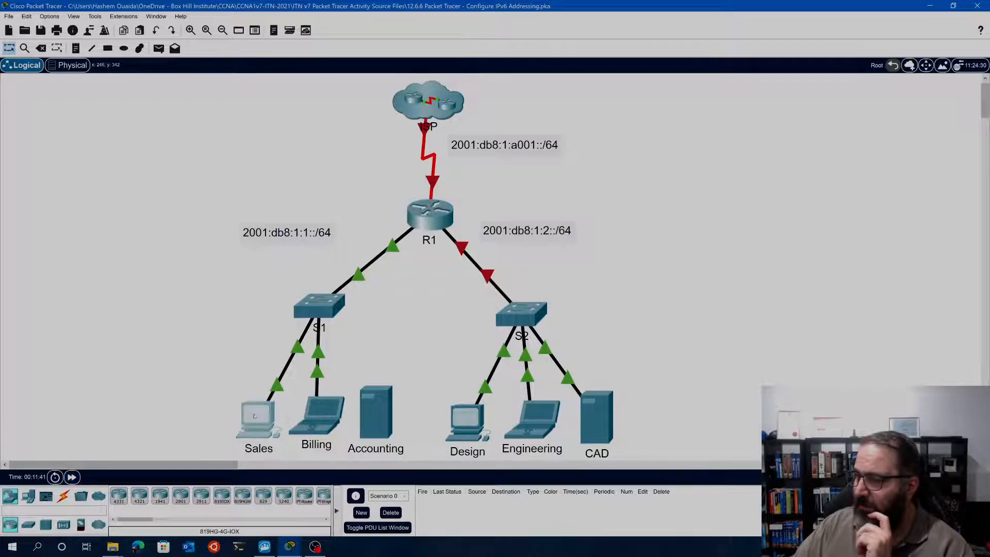
{"action": "left_click", "coordinate": [380, 156]}
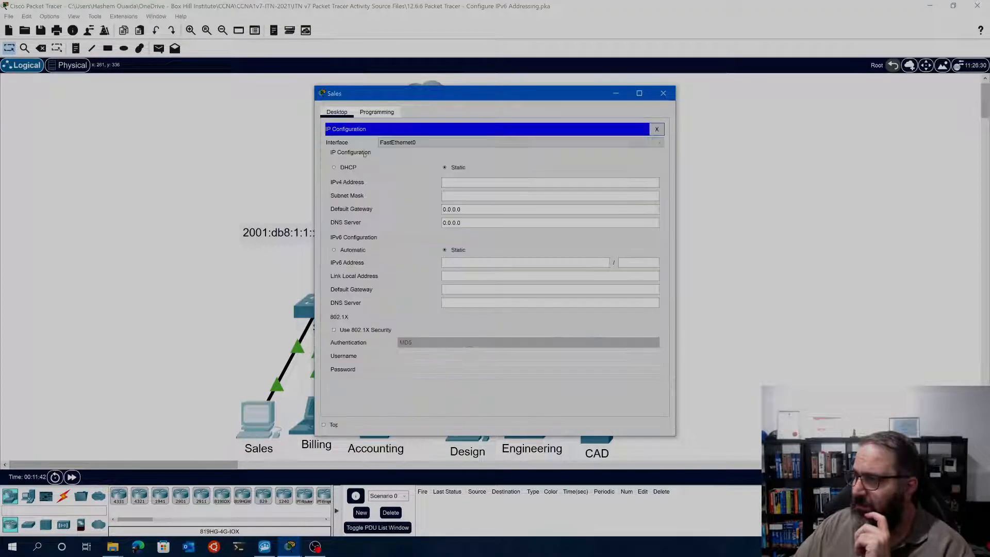
{"action": "left_click", "coordinate": [401, 144]}
{"action": "left_click", "coordinate": [344, 142]}
{"action": "left_click", "coordinate": [656, 129]}
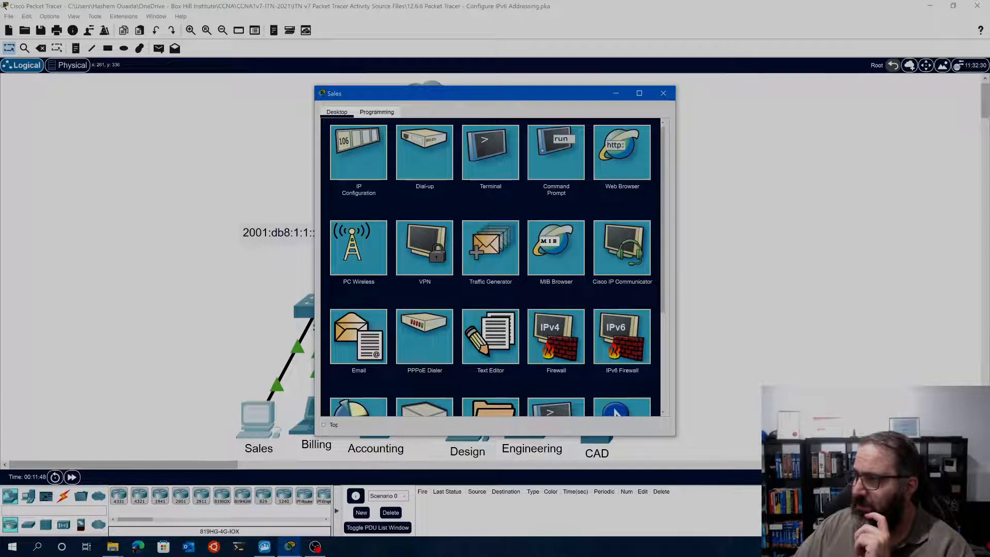
Run ipconfig /all in the Sales PC's Command Prompt to check its addresses, and close the PC's window
{"action": "left_click", "coordinate": [562, 152]}
{"action": "type", "text": "ipconfig /all"}
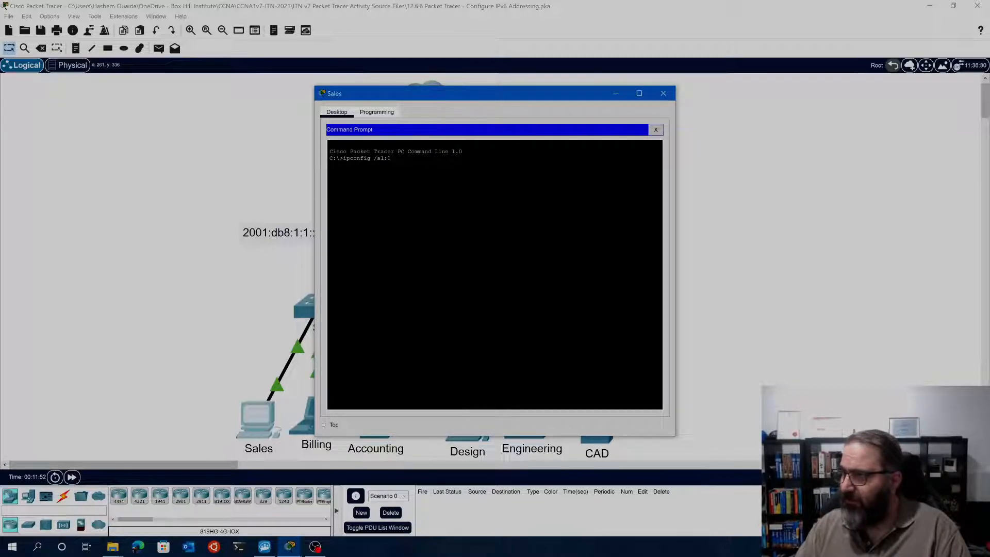
{"action": "key", "text": "Return"}
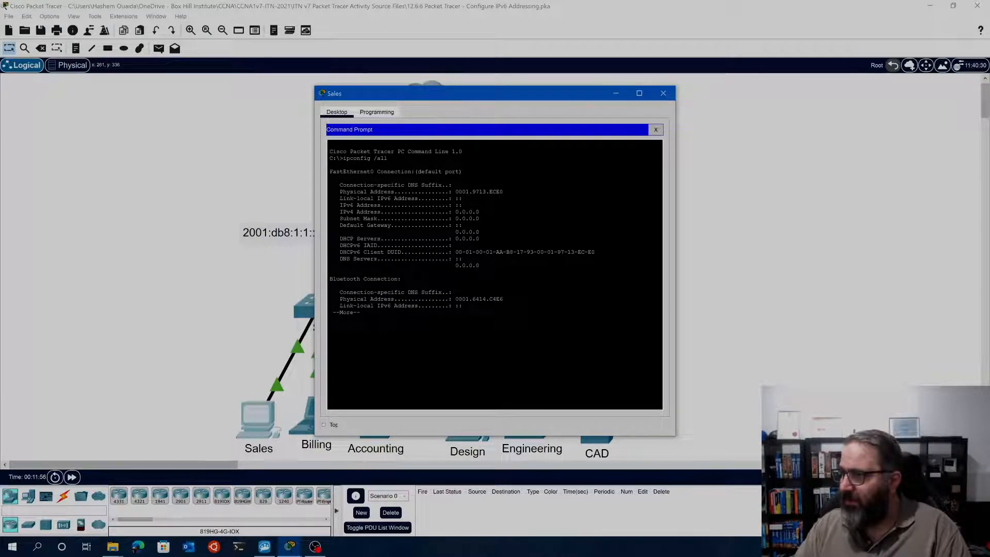
{"action": "key", "text": "ctrl+c"}
{"action": "key", "text": "Up"}
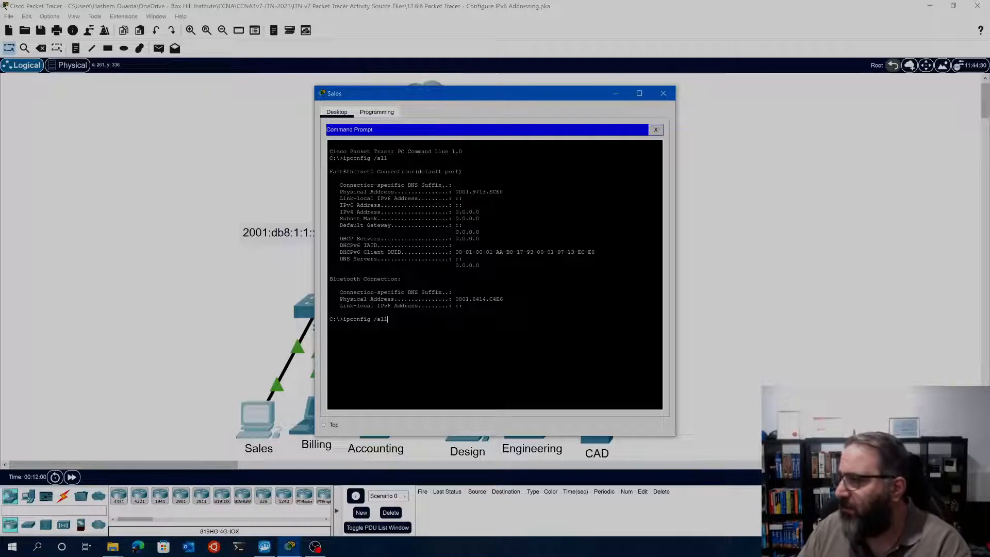
{"action": "key", "text": "BackSpace"}
{"action": "key", "text": "BackSpace"}
{"action": "key", "text": "BackSpace"}
{"action": "key", "text": "BackSpace"}
{"action": "key", "text": "BackSpace"}
{"action": "key", "text": "BackSpace"}
{"action": "key", "text": "BackSpace"}
{"action": "key", "text": "BackSpace"}
{"action": "key", "text": "BackSpace"}
{"action": "key", "text": "BackSpace"}
{"action": "key", "text": "BackSpace"}
{"action": "key", "text": "BackSpace"}
{"action": "key", "text": "BackSpace"}
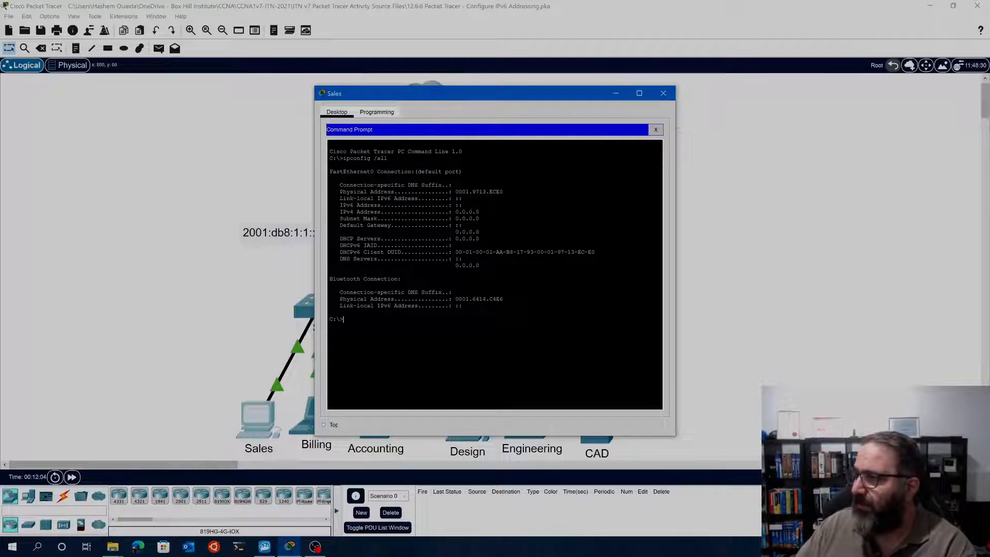
{"action": "left_click", "coordinate": [655, 129]}
{"action": "left_click", "coordinate": [663, 93]}
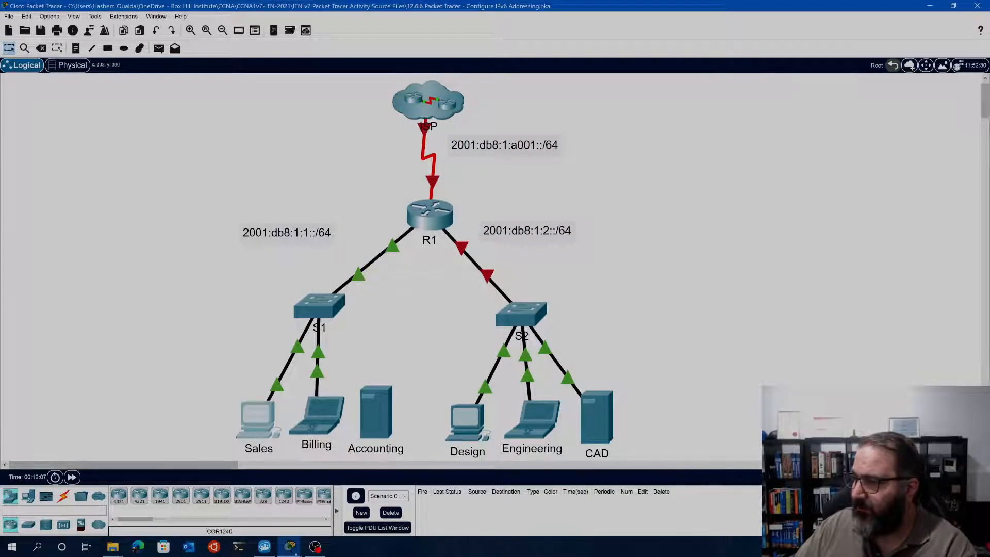
Bring back R1's command line and the activity instructions, and review Step 3 for GigabitEthernet0/1 and the link between R1 and S2
{"action": "left_click", "coordinate": [219, 495]}
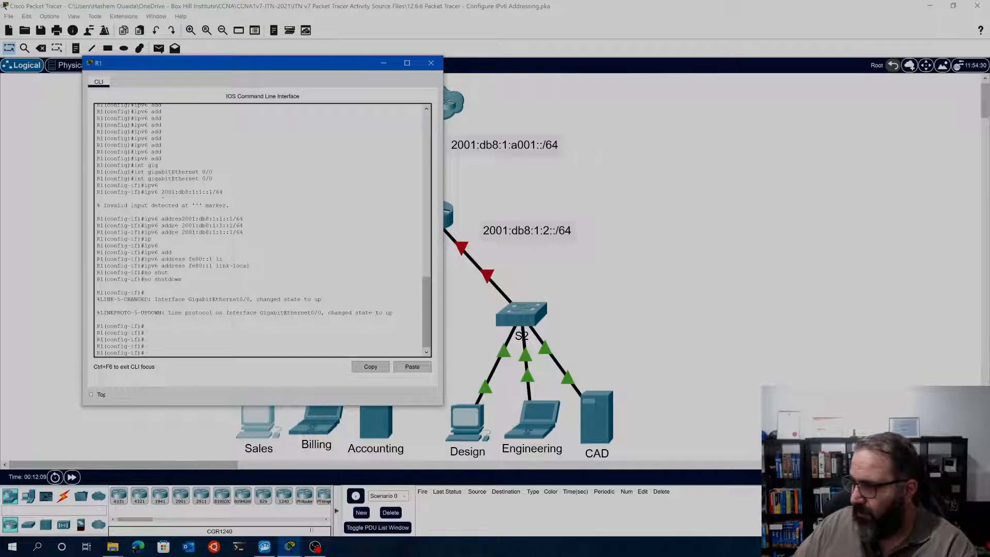
{"action": "left_click", "coordinate": [304, 495]}
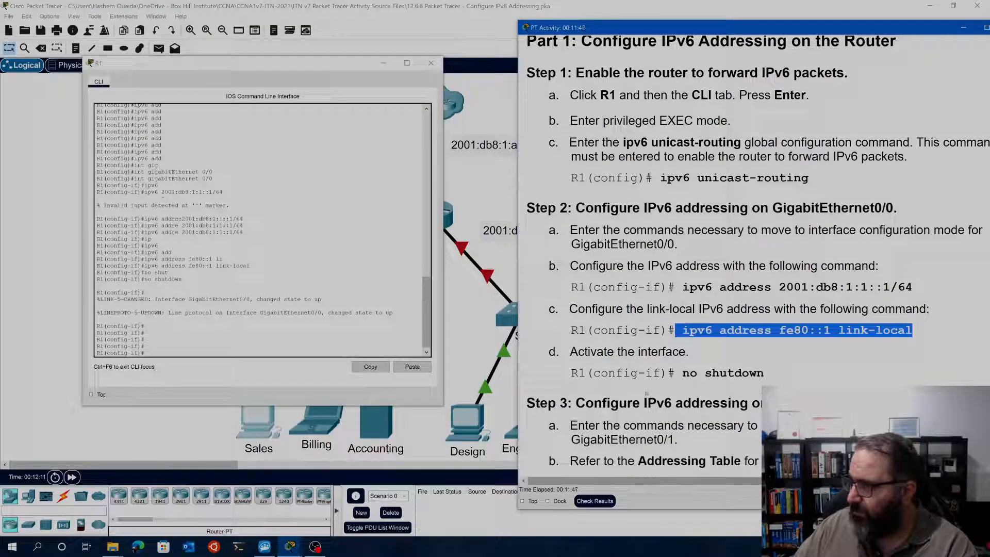
{"action": "left_click", "coordinate": [768, 375]}
{"action": "scroll", "coordinate": [768, 374], "scroll_direction": "down", "scroll_amount": 3}
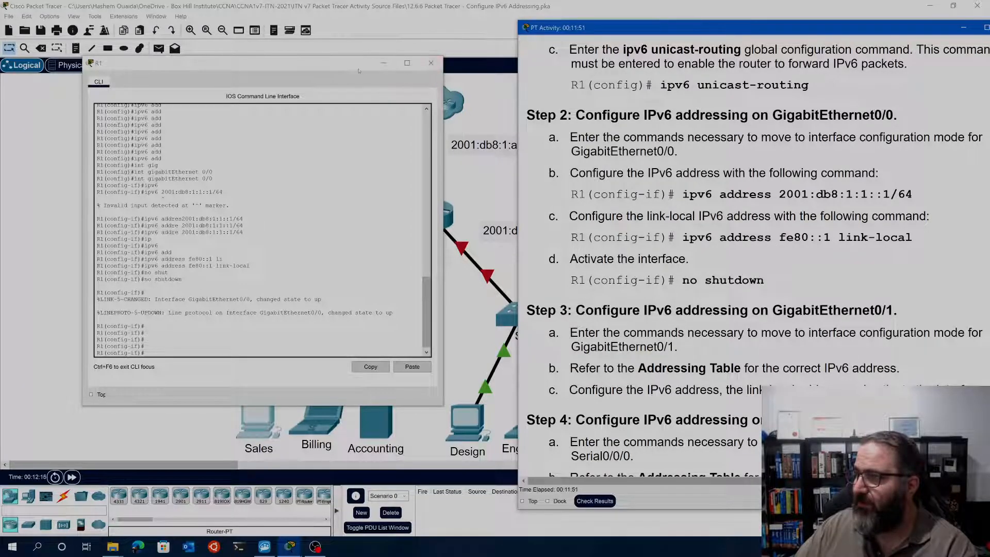
{"action": "left_click_drag", "start_coordinate": [353, 71], "coordinate": [262, 88]}
{"action": "left_click", "coordinate": [461, 235]}
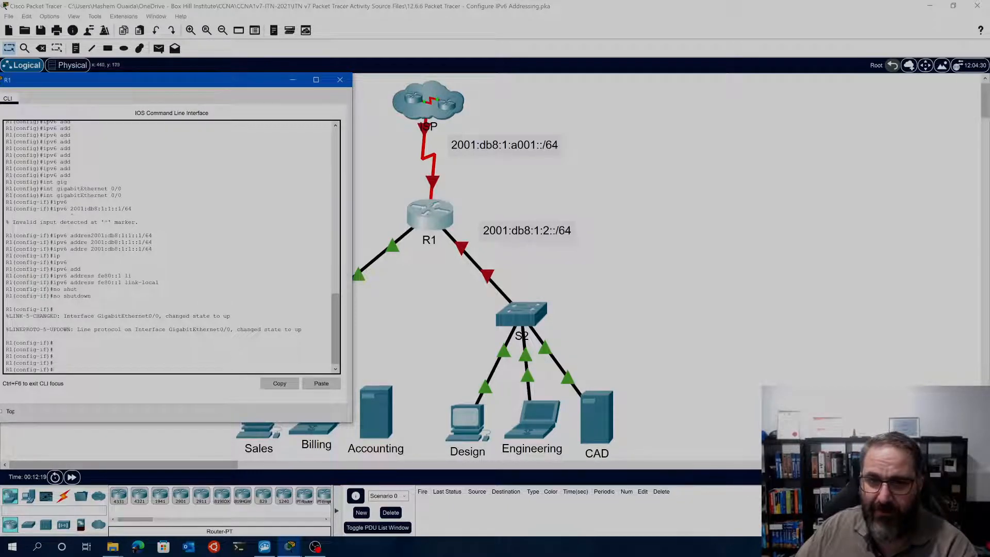
{"action": "left_click_drag", "start_coordinate": [189, 79], "coordinate": [340, 77]}
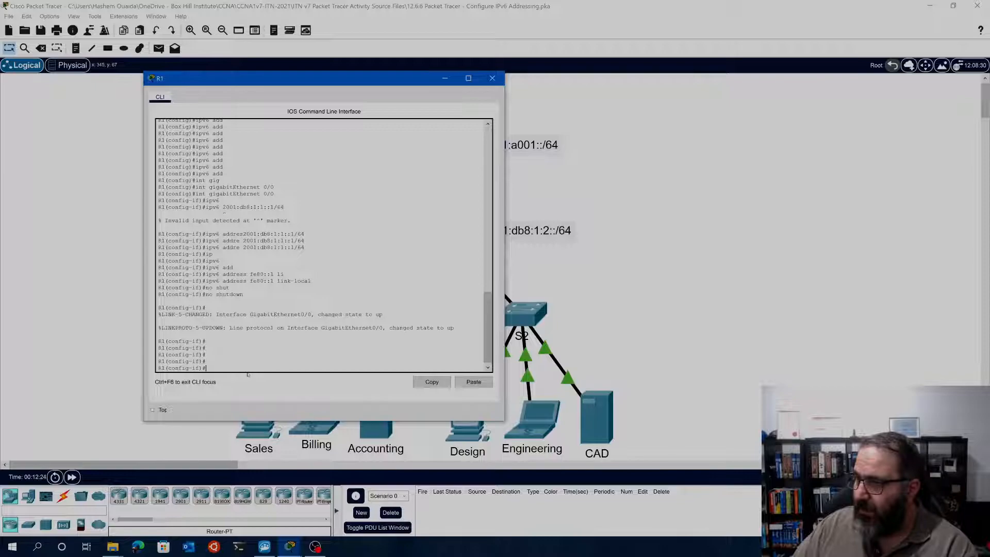
Enter interface configuration mode for GigabitEthernet0/1 on R1 with the command int gig 0/1
{"action": "type", "text": "iny"}
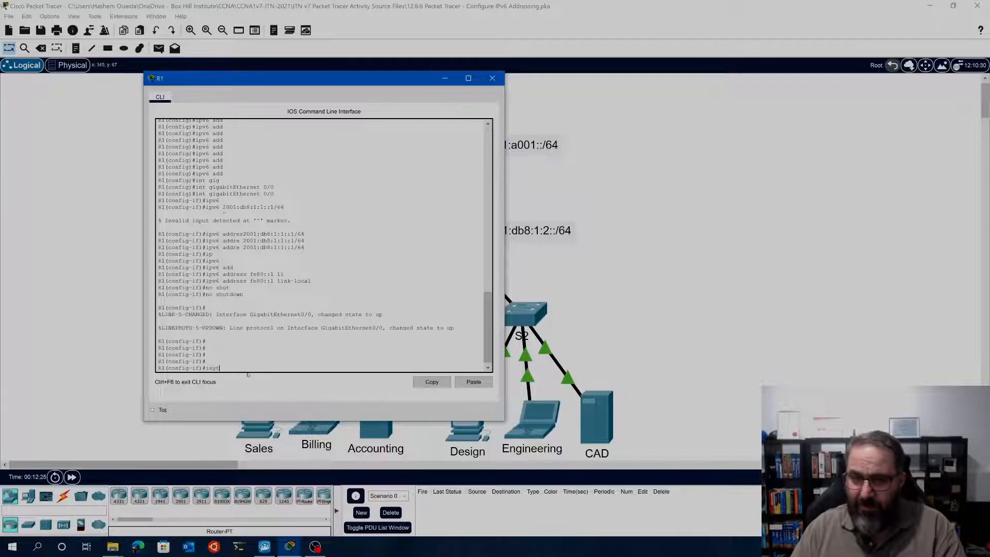
{"action": "key", "text": "BackSpace"}
{"action": "type", "text": "t g"}
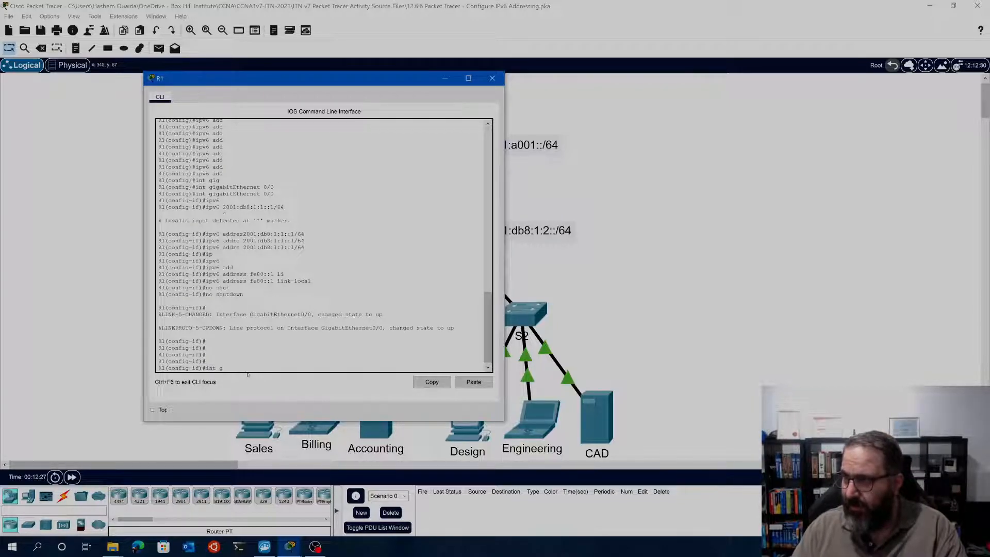
{"action": "type", "text": "ig"}
{"action": "key", "text": "Tab"}
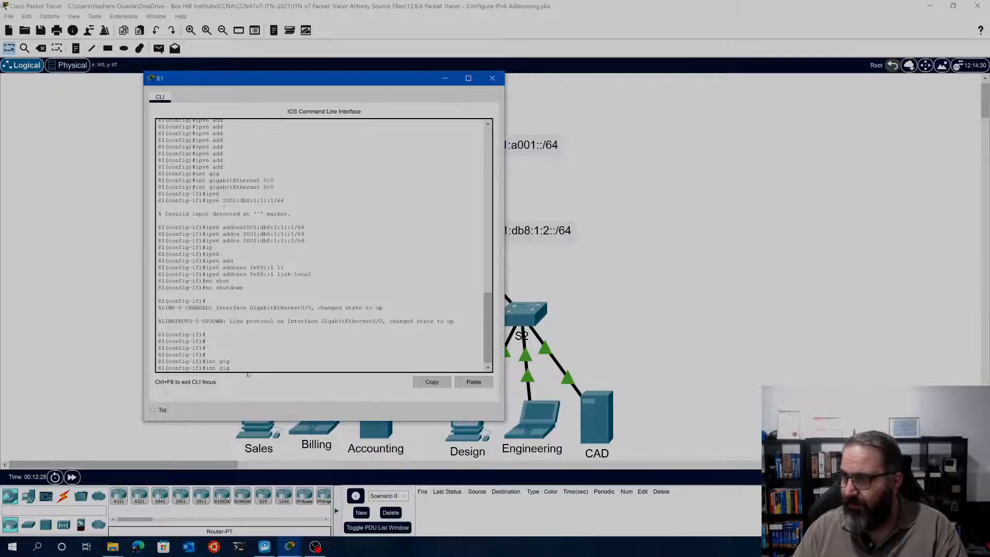
{"action": "type", "text": "g"}
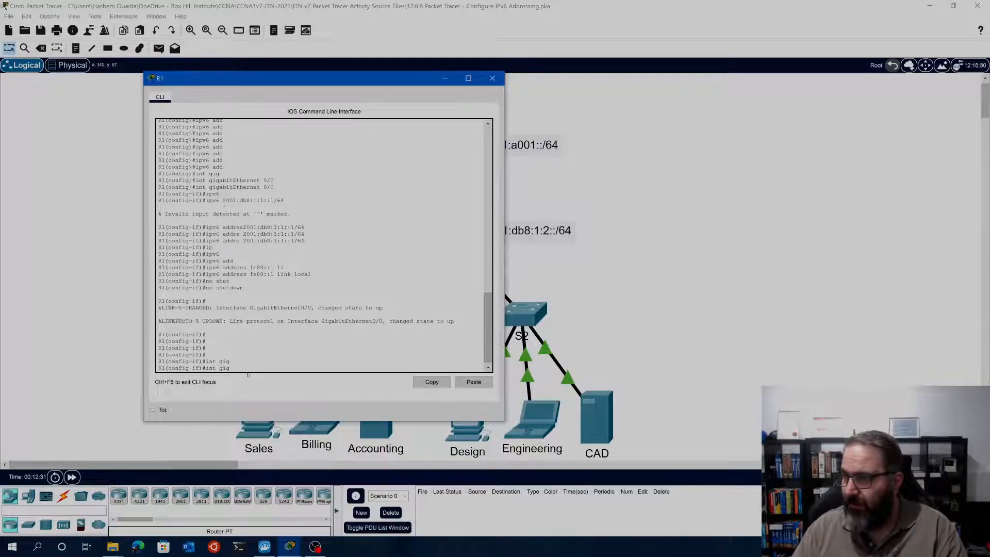
{"action": "type", "text": " 0"}
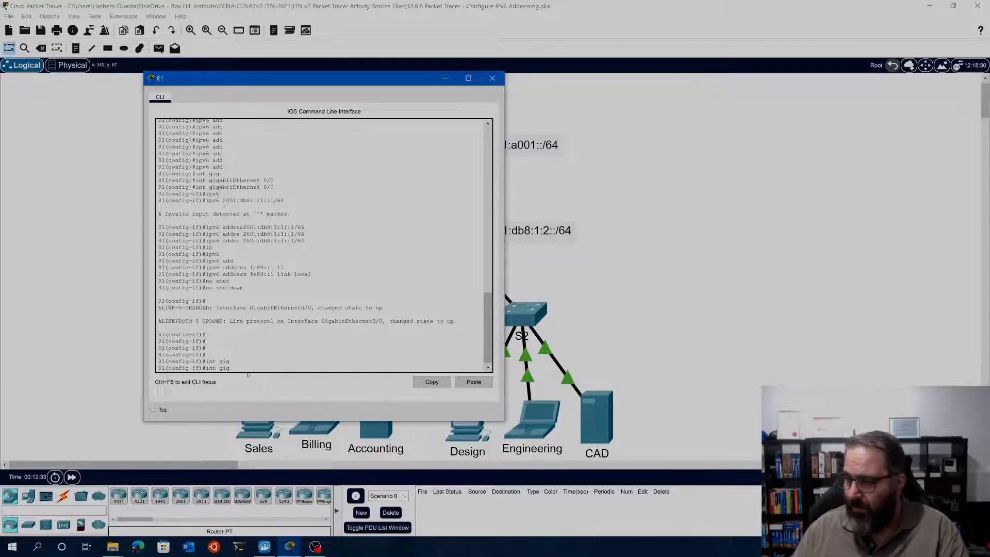
{"action": "type", "text": "/1"}
{"action": "key", "text": "Return"}
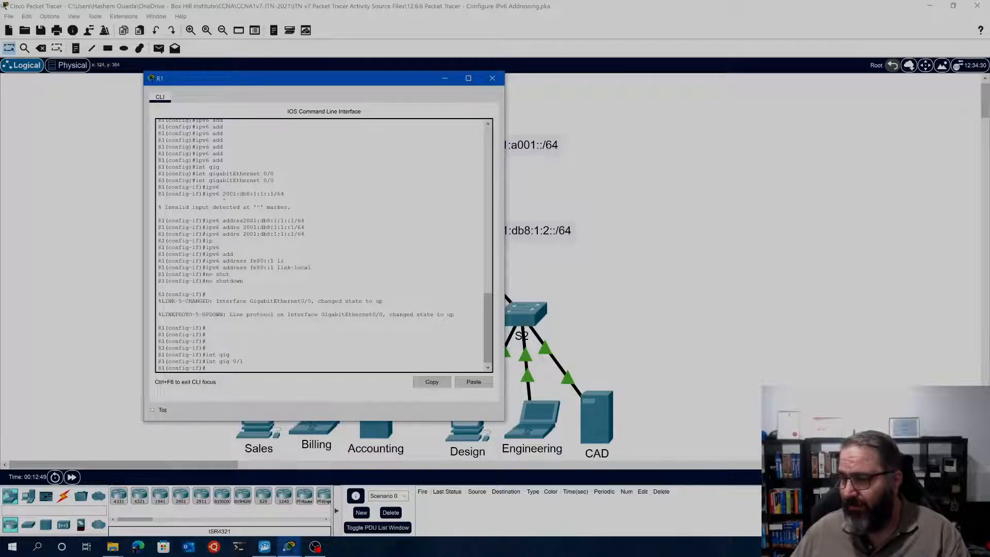
Bring the activity instructions back beside R1's command line and review Step 3 on configuring IPv6 addressing for GigabitEthernet0/1
{"action": "left_click", "coordinate": [291, 546]}
{"action": "left_click", "coordinate": [311, 498]}
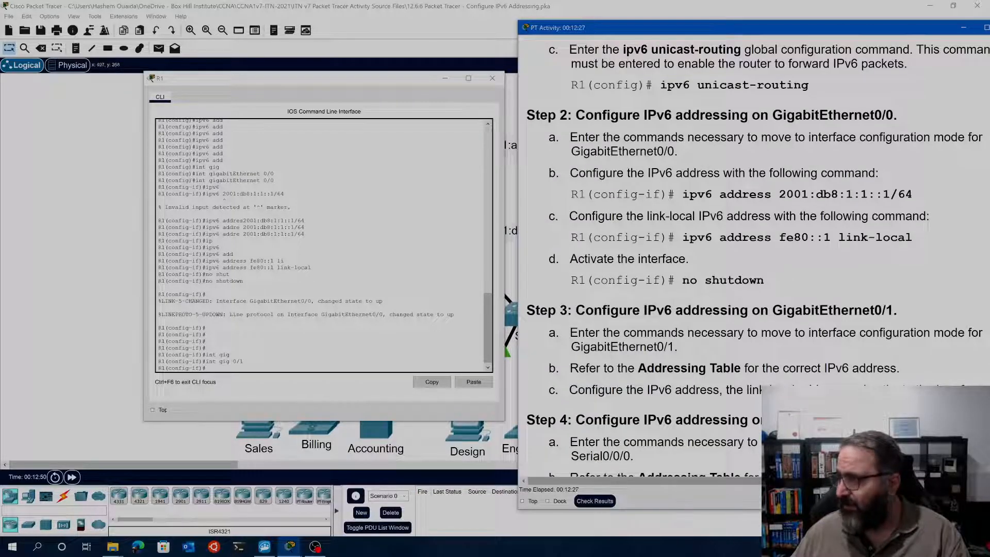
{"action": "scroll", "coordinate": [731, 258], "scroll_direction": "down", "scroll_amount": 2}
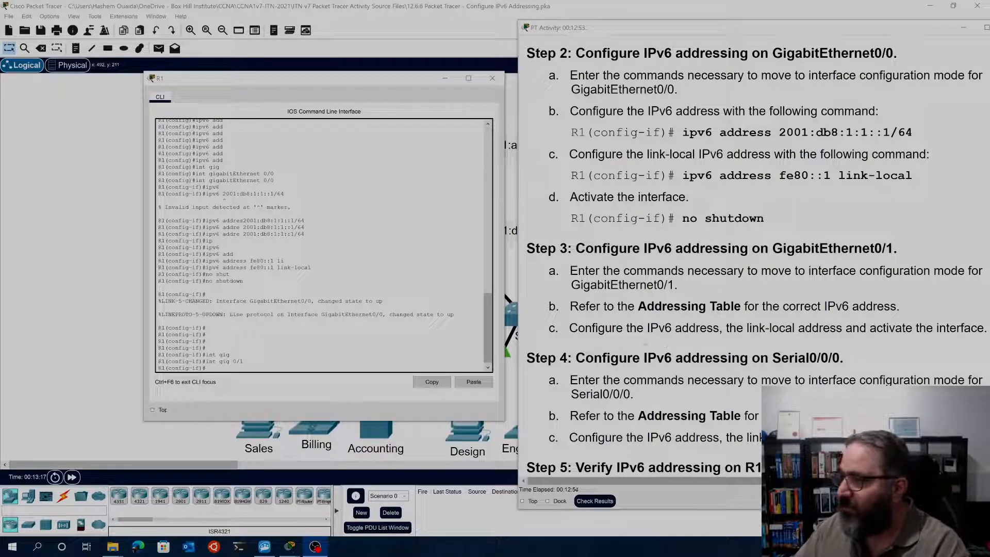
{"action": "scroll", "coordinate": [756, 295], "scroll_direction": "down", "scroll_amount": 1}
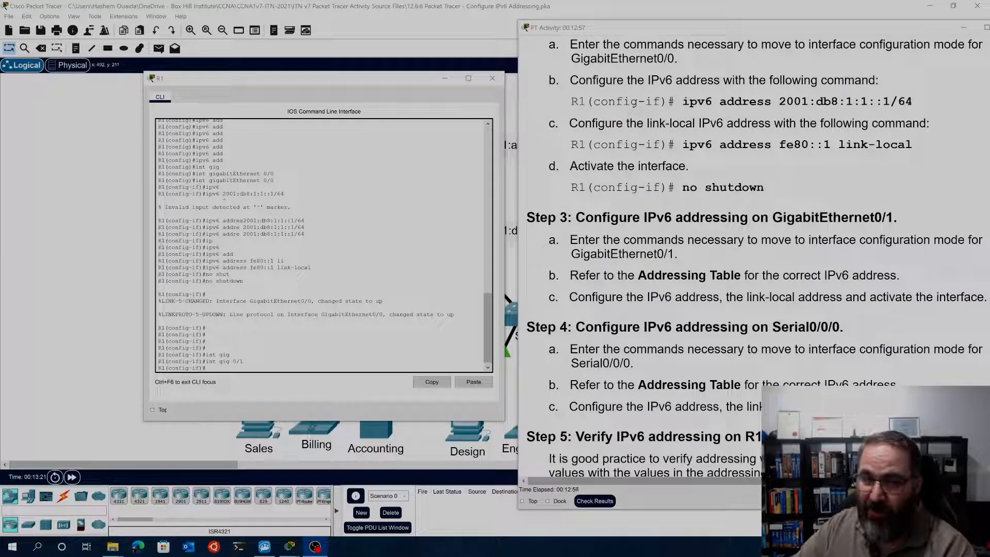
{"action": "left_click_drag", "start_coordinate": [289, 82], "coordinate": [252, 38]}
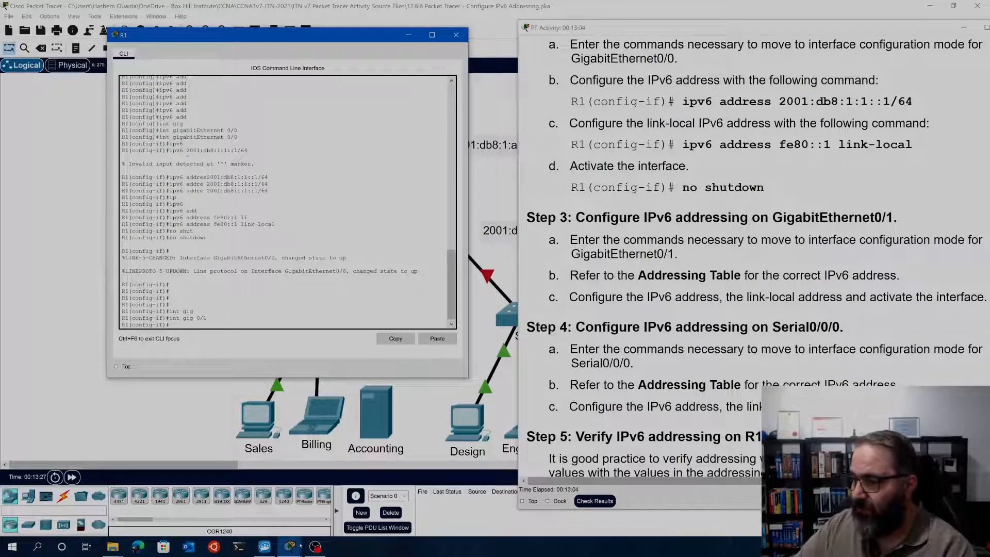
{"action": "mouse_move", "coordinate": [290, 546]}
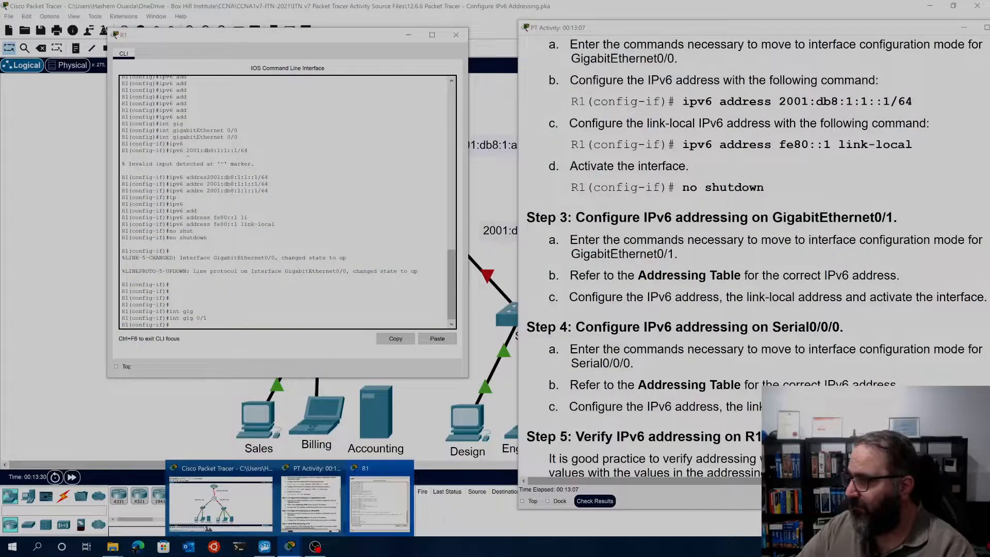
{"action": "left_click", "coordinate": [311, 500]}
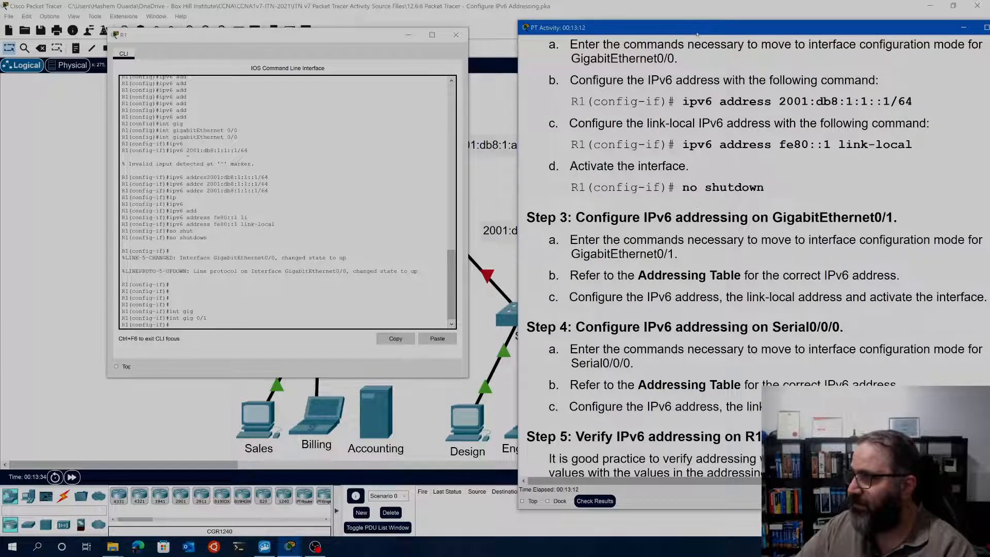
{"action": "left_click_drag", "start_coordinate": [698, 31], "coordinate": [611, 19]}
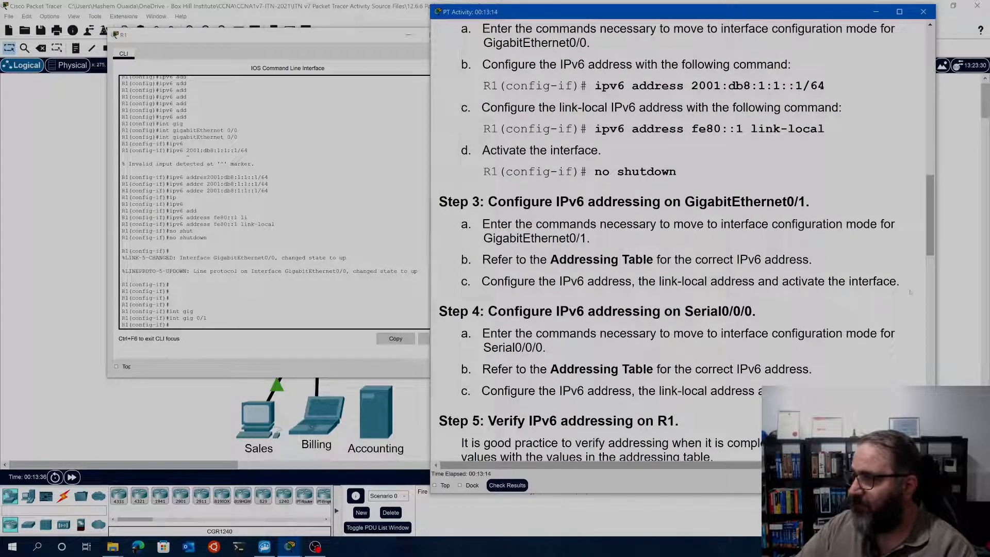
{"action": "left_click_drag", "start_coordinate": [900, 281], "coordinate": [469, 202]}
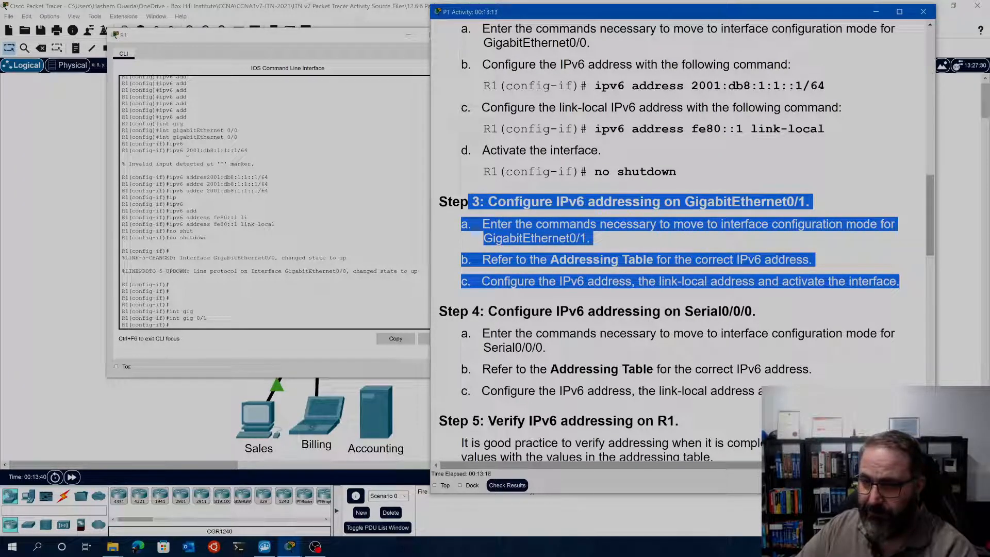
Widen the instructions window to show the full Addressing Table and copy R1's G0/1 address 2001:db8:1:2::1/64
{"action": "scroll", "coordinate": [574, 155], "scroll_direction": "up", "scroll_amount": 15}
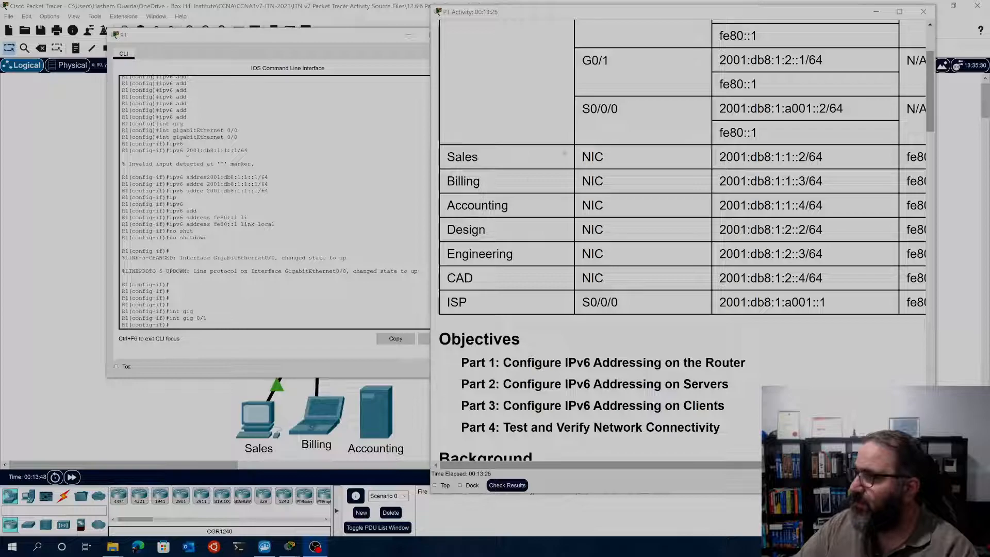
{"action": "left_click_drag", "start_coordinate": [430, 51], "coordinate": [174, 52]}
{"action": "scroll", "coordinate": [931, 65], "scroll_direction": "up", "scroll_amount": 3}
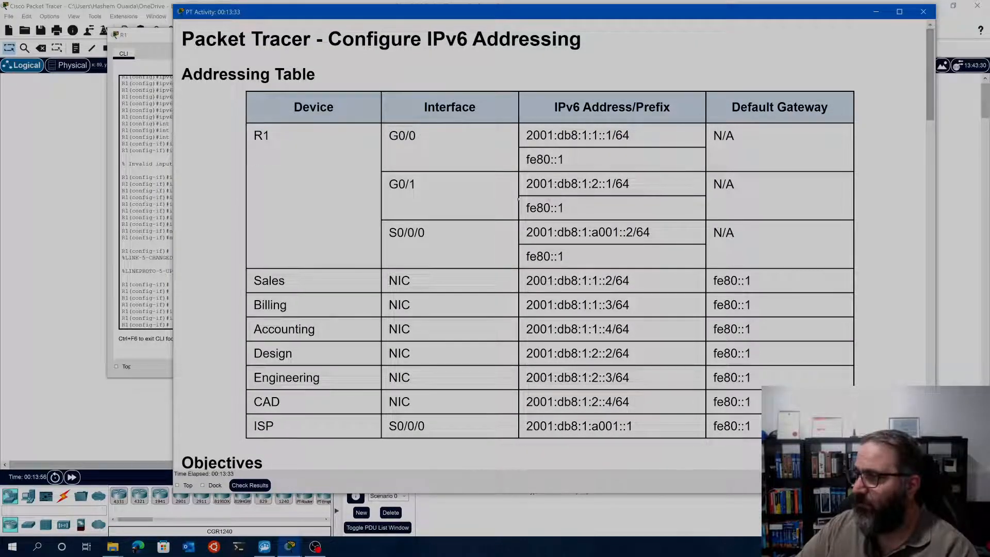
{"action": "left_click_drag", "start_coordinate": [636, 189], "coordinate": [525, 186]}
{"action": "right_click", "coordinate": [549, 191]}
{"action": "left_click", "coordinate": [551, 192]}
Assign the copied address to GigabitEthernet0/1 on R1 with the command ipv6 addre 2001:db8:1:2::1/64
{"action": "left_click", "coordinate": [156, 314]}
{"action": "key", "text": "Up"}
{"action": "key", "text": "Up"}
{"action": "key", "text": "Up"}
{"action": "key", "text": "Up"}
{"action": "key", "text": "Up"}
{"action": "key", "text": "Up"}
{"action": "key", "text": "Up"}
{"action": "key", "text": "Up"}
{"action": "key", "text": "Up"}
{"action": "key", "text": "Up"}
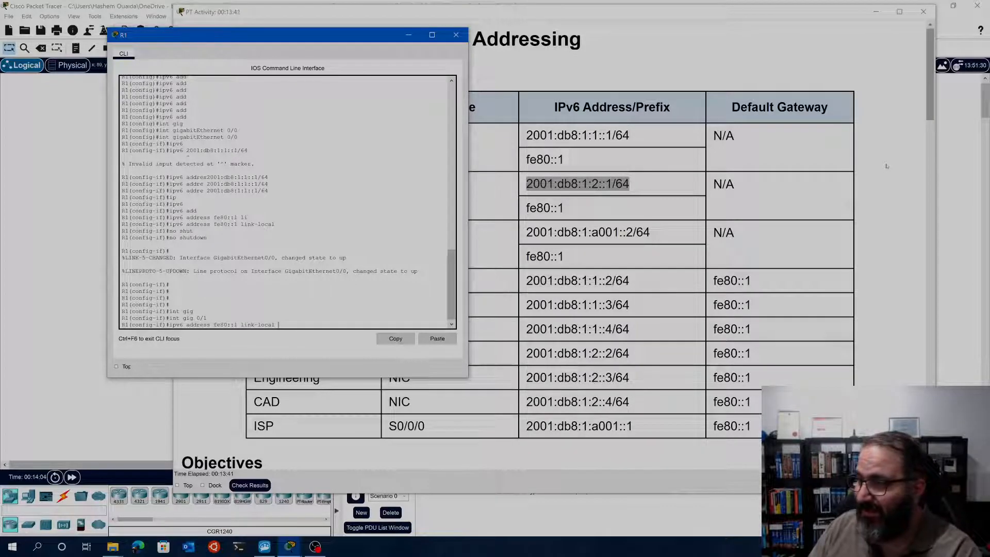
{"action": "key", "text": "BackSpace"}
{"action": "key", "text": "BackSpace"}
{"action": "key", "text": "BackSpace"}
{"action": "key", "text": "BackSpace"}
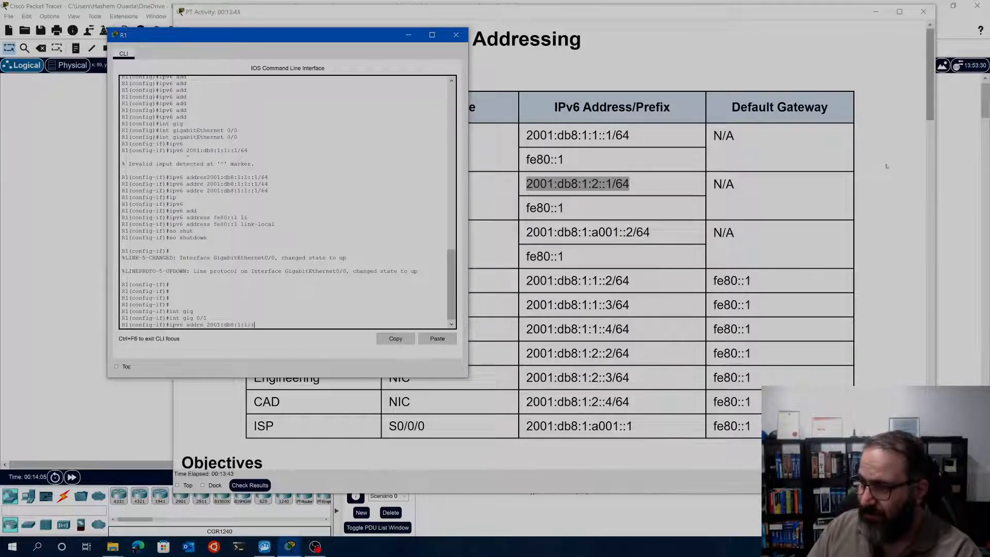
{"action": "right_click", "coordinate": [223, 323]}
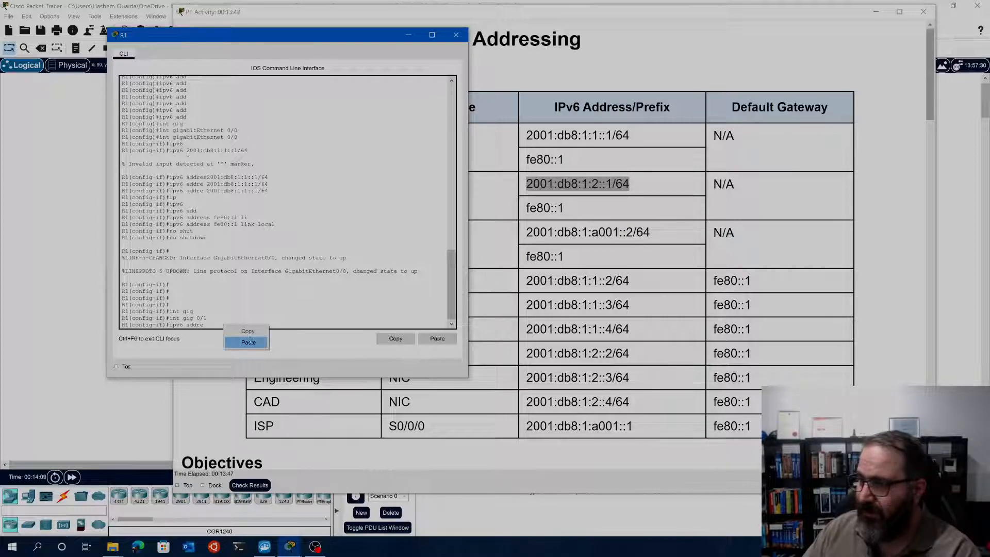
{"action": "left_click", "coordinate": [241, 338]}
{"action": "key", "text": "Return"}
Set the link-local address of GigabitEthernet0/1 with the command ipv6 address fe80::1 link-local
{"action": "type", "text": "no shutdown"}
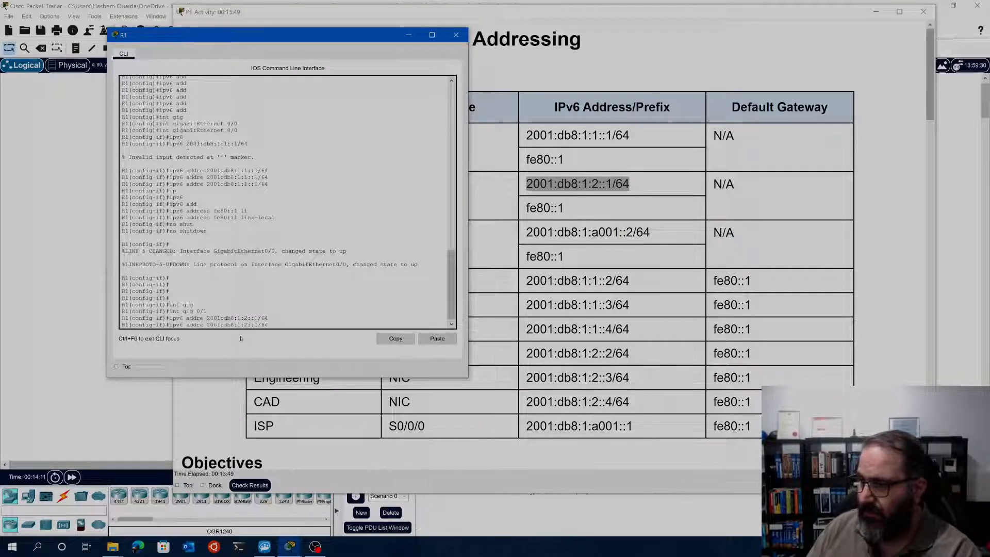
{"action": "key", "text": "Up"}
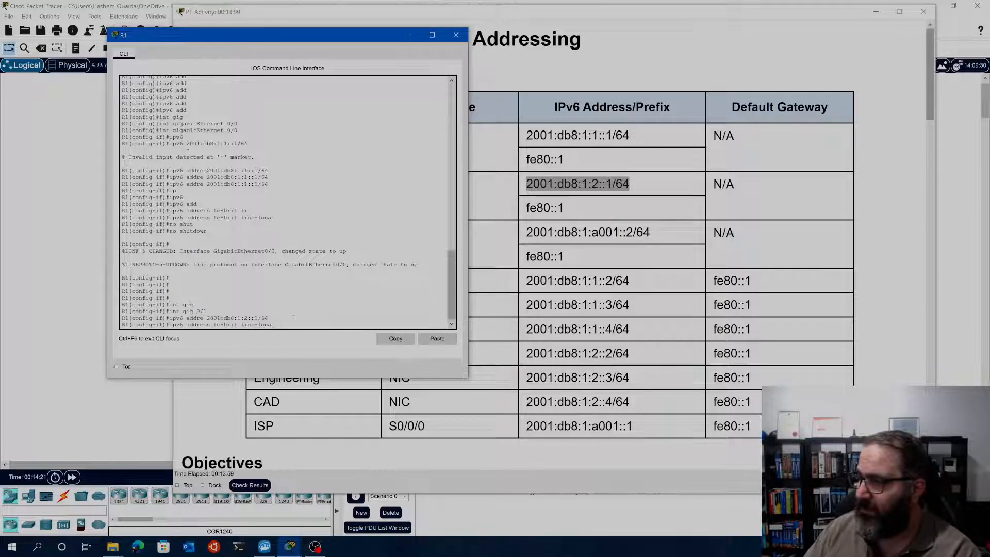
{"action": "key", "text": "Return"}
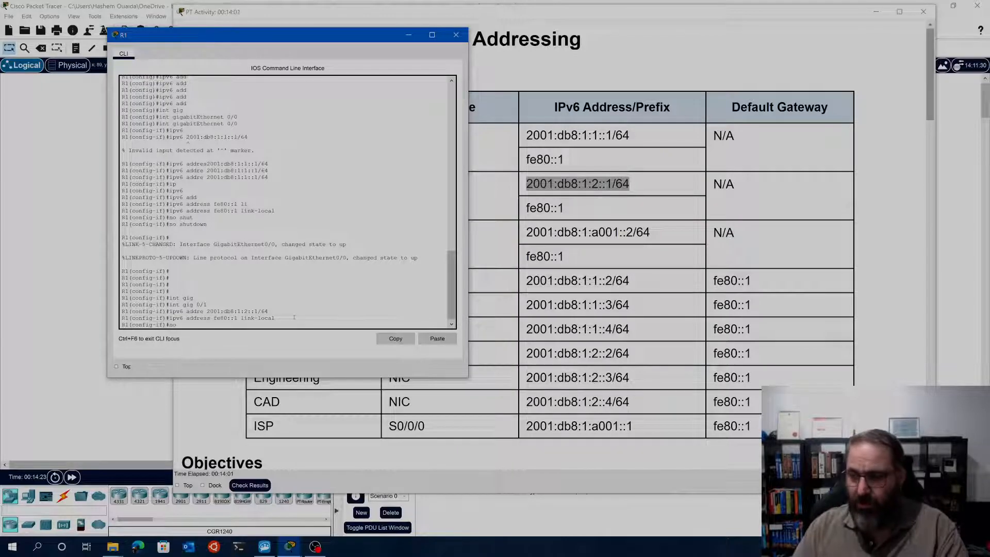
Activate GigabitEthernet0/1 on R1 with the no shutdown command
{"action": "type", "text": "no shut"}
{"action": "key", "text": "Tab"}
{"action": "key", "text": "Return"}
{"action": "key", "text": "Return"}
{"action": "key", "text": "Return"}
{"action": "key", "text": "Return"}
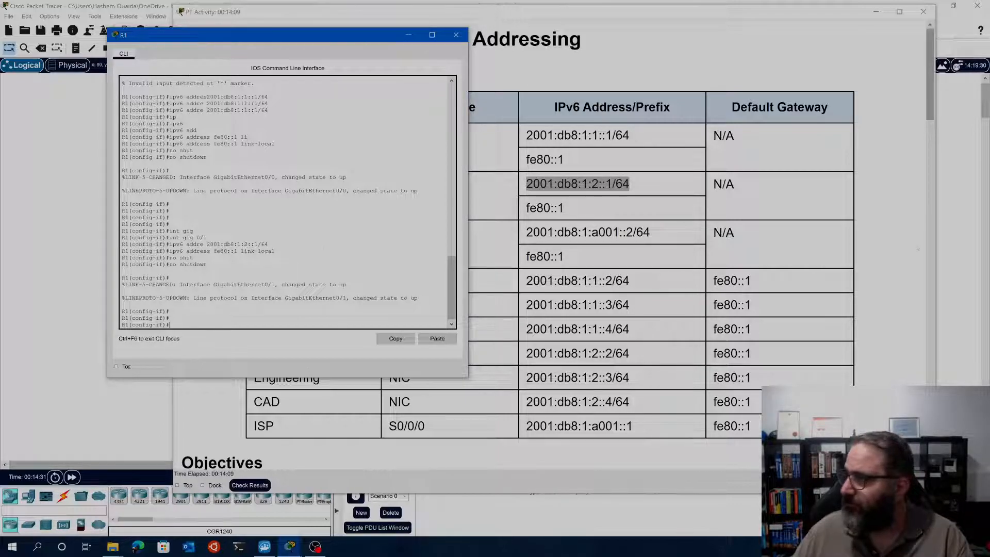
Return to the activity instructions and review Step 4 on configuring IPv6 addressing for Serial0/0/0
{"action": "left_click", "coordinate": [722, 302]}
{"action": "scroll", "coordinate": [721, 304], "scroll_direction": "down", "scroll_amount": 17}
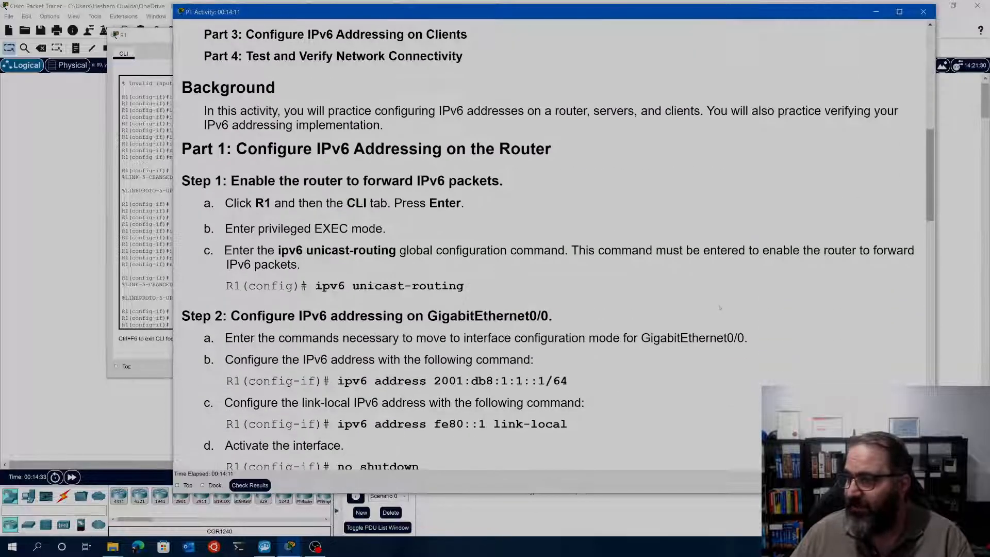
{"action": "scroll", "coordinate": [718, 308], "scroll_direction": "down", "scroll_amount": 7}
{"action": "scroll", "coordinate": [712, 311], "scroll_direction": "down", "scroll_amount": 3}
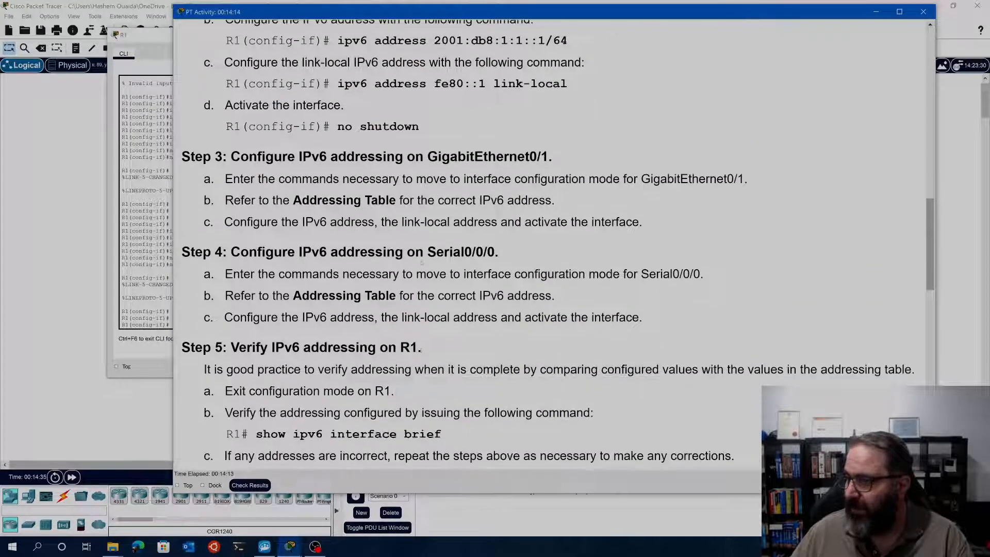
{"action": "left_click_drag", "start_coordinate": [232, 251], "coordinate": [518, 253]}
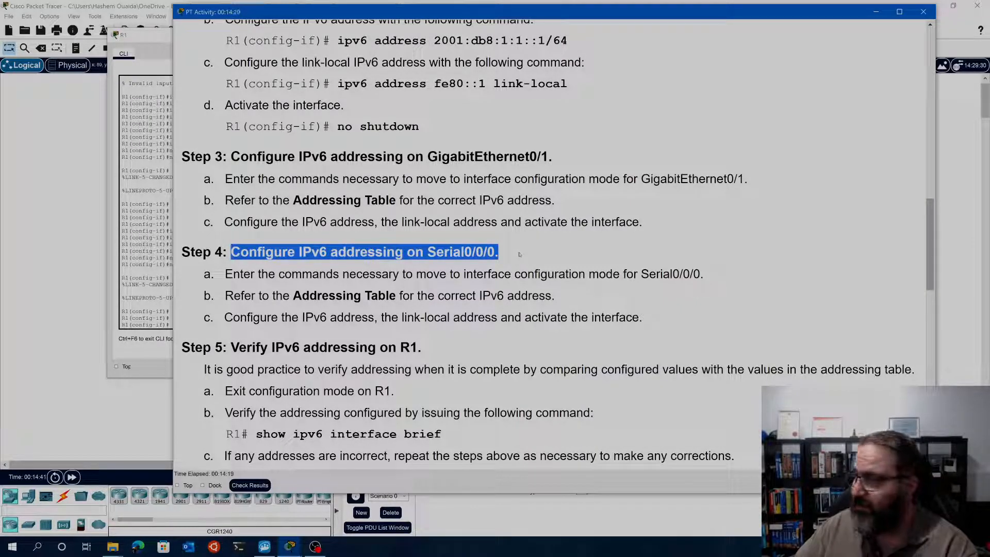
Copy R1's S0/0/0 address 2001:db8:1:a001::2/64 from the Addressing Table
{"action": "scroll", "coordinate": [480, 288], "scroll_direction": "up", "scroll_amount": 15}
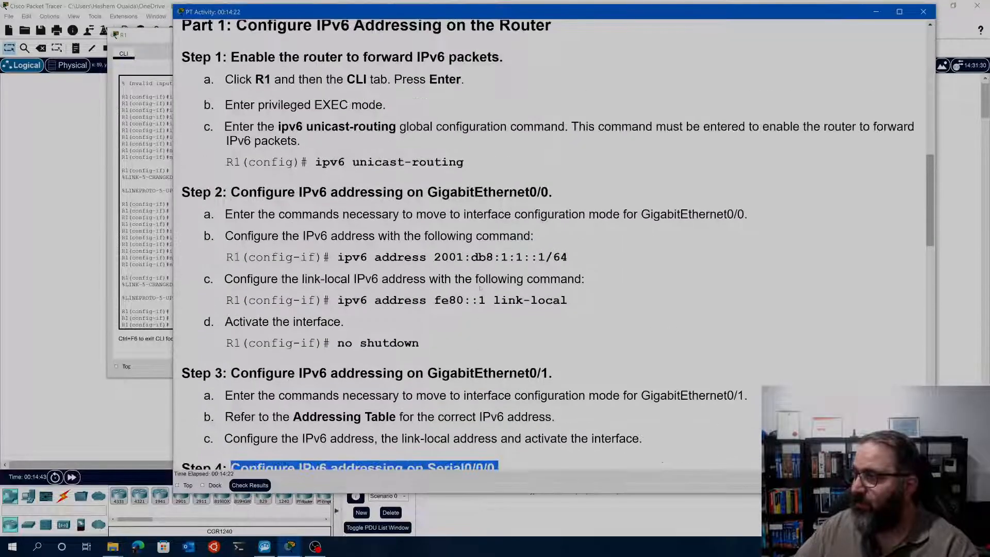
{"action": "scroll", "coordinate": [480, 289], "scroll_direction": "up", "scroll_amount": 2}
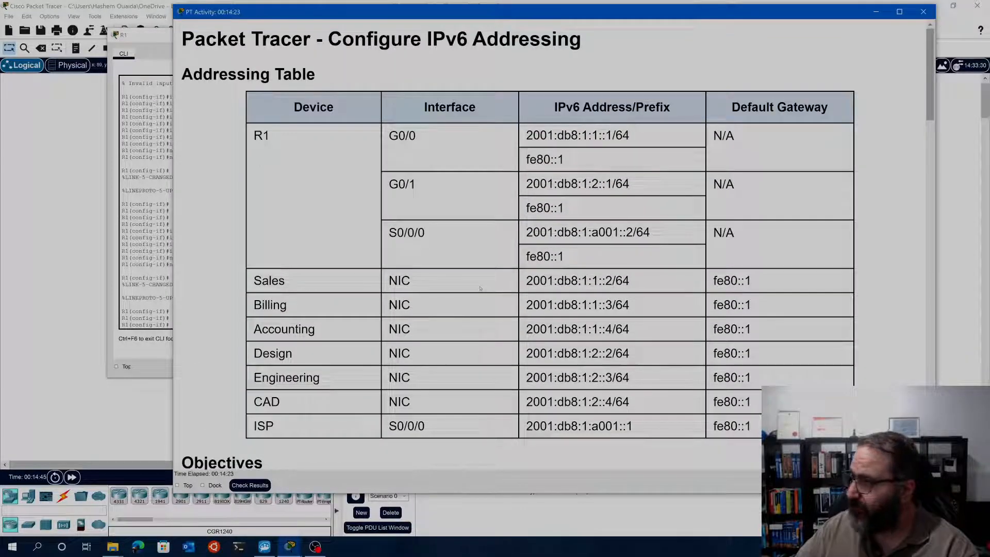
{"action": "left_click_drag", "start_coordinate": [654, 233], "coordinate": [525, 232]}
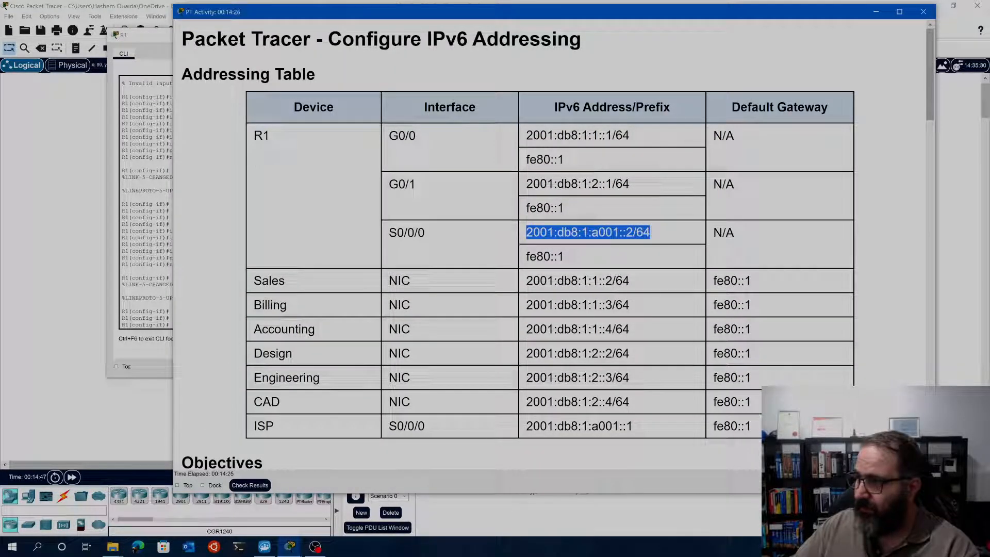
{"action": "right_click", "coordinate": [560, 234]}
{"action": "left_click", "coordinate": [583, 241]}
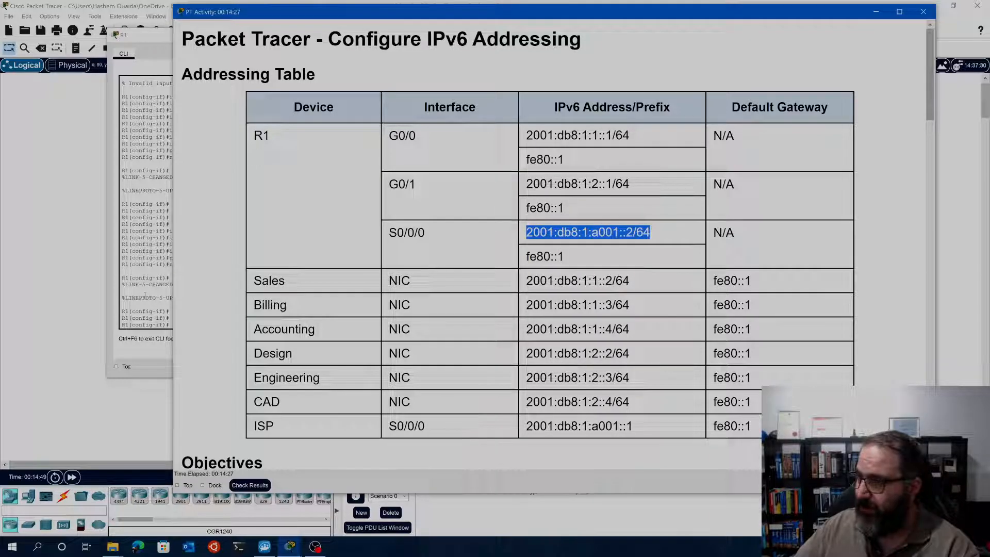
Enter interface configuration mode for Serial0/0/0 on R1 with the command int s0/0/0
{"action": "left_click", "coordinate": [150, 310]}
{"action": "type", "text": "int s0/0/0"}
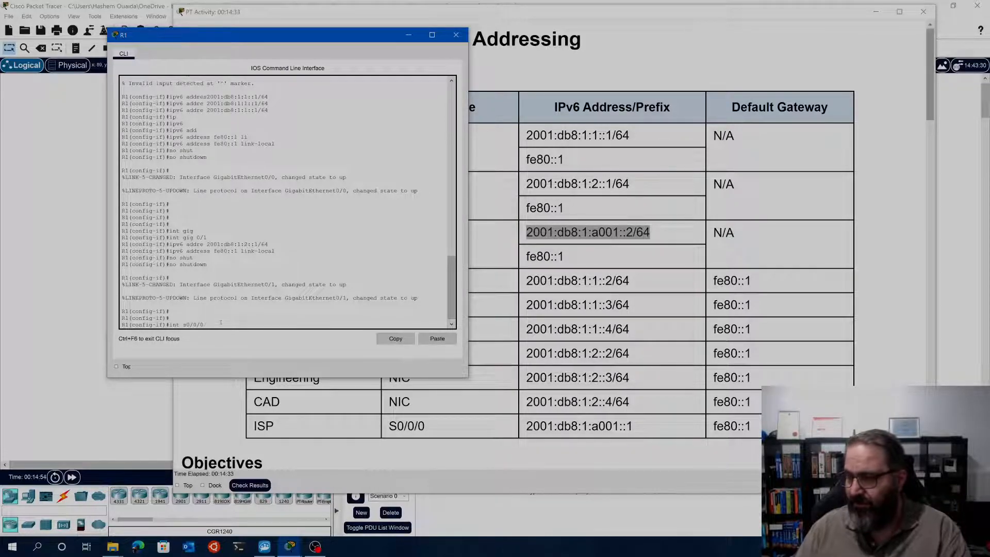
{"action": "key", "text": "Return"}
Try to recall the earlier ipv6 addre command and replace its address with the copied 2001:db8:1:a001::2/64 for Serial0/0/0
{"action": "key", "text": "Up"}
{"action": "key", "text": "Up"}
{"action": "key", "text": "Up"}
{"action": "key", "text": "Up"}
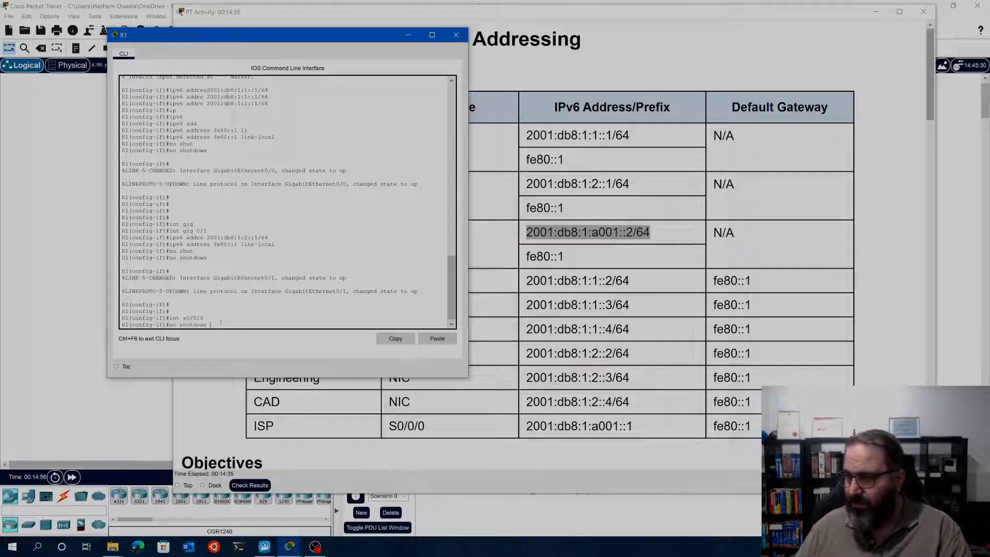
{"action": "key", "text": "Up"}
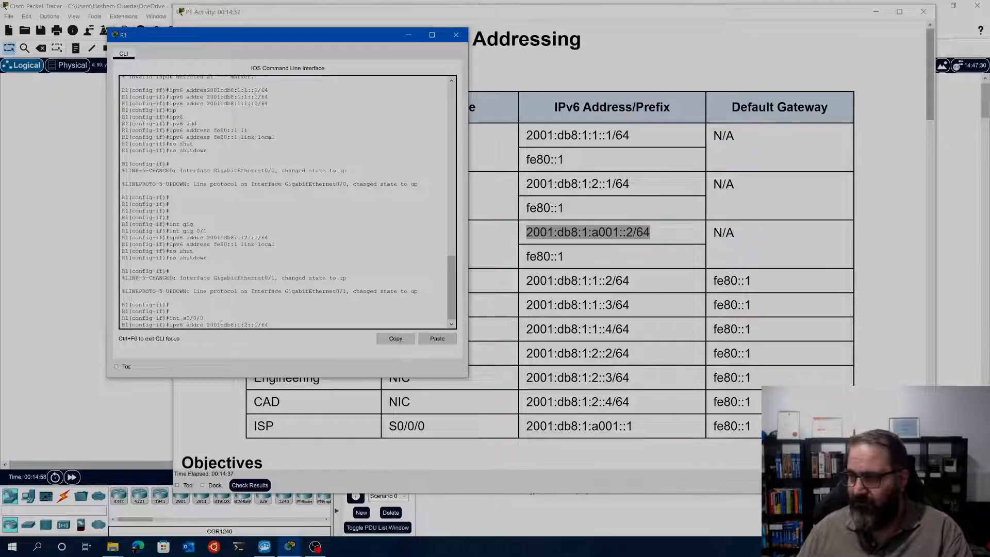
{"action": "left_click_drag", "start_coordinate": [269, 324], "coordinate": [206, 325]}
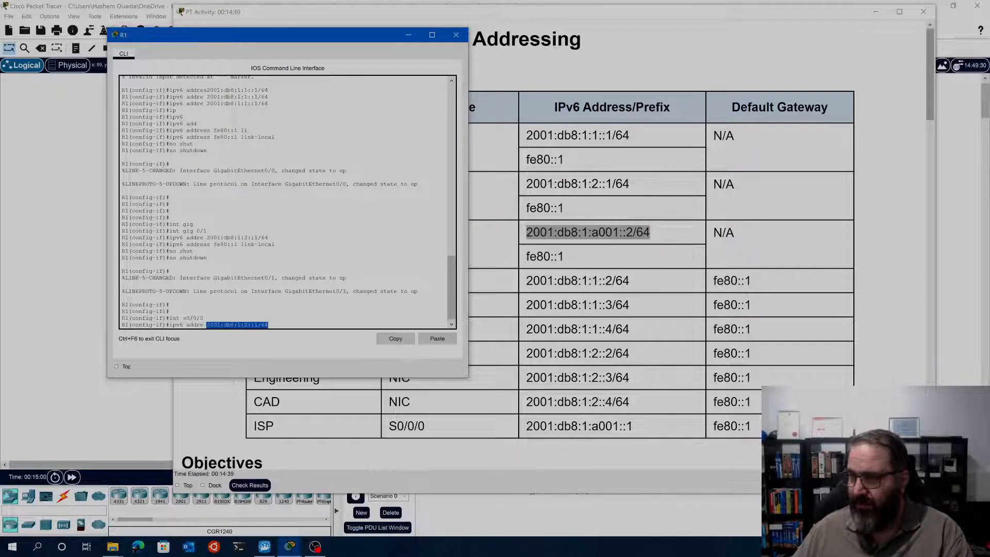
{"action": "right_click", "coordinate": [218, 328]}
{"action": "left_click", "coordinate": [241, 344]}
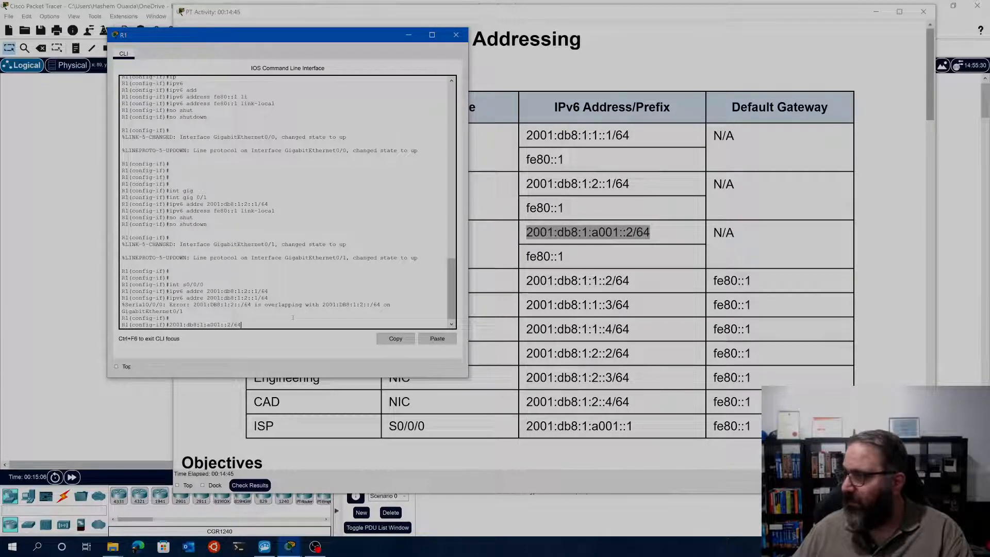
{"action": "key", "text": "Return"}
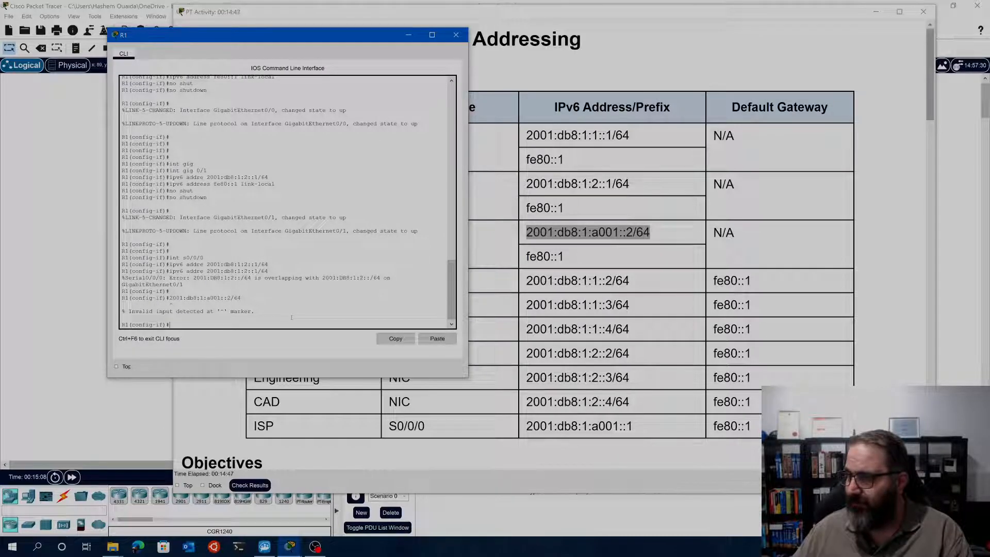
Recall the ipv6 addre command again, erase its old address and try to paste 2001:db8:1:a001::2/64 in its place
{"action": "key", "text": "Up"}
{"action": "key", "text": "Up"}
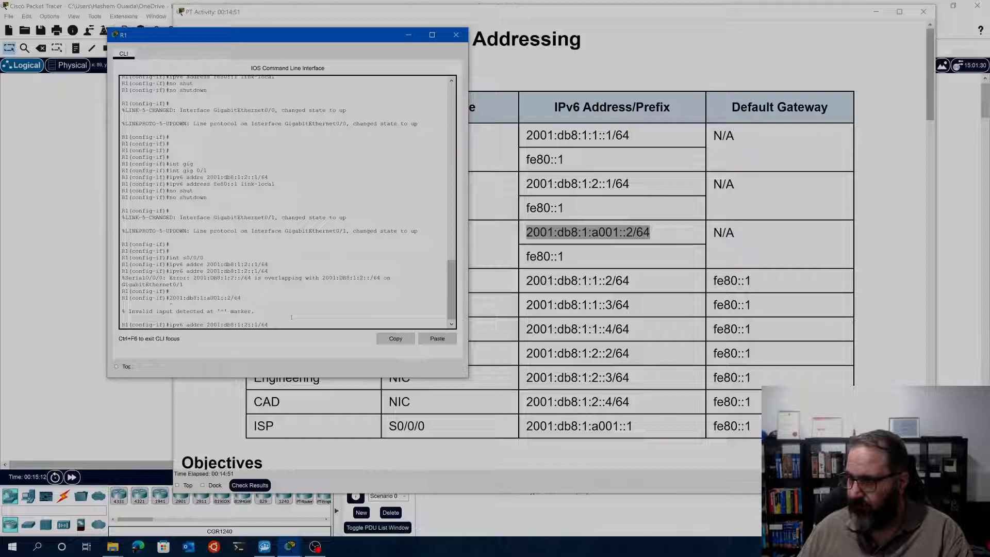
{"action": "key", "text": "BackSpace"}
{"action": "key", "text": "BackSpace"}
{"action": "key", "text": "BackSpace"}
{"action": "key", "text": "BackSpace"}
{"action": "key", "text": "BackSpace"}
{"action": "key", "text": "BackSpace"}
{"action": "key", "text": "BackSpace"}
{"action": "key", "text": "BackSpace"}
{"action": "key", "text": "BackSpace"}
{"action": "key", "text": "BackSpace"}
{"action": "key", "text": "BackSpace"}
{"action": "key", "text": "BackSpace"}
{"action": "key", "text": "BackSpace"}
{"action": "key", "text": "BackSpace"}
{"action": "key", "text": "BackSpace"}
{"action": "key", "text": "BackSpace"}
{"action": "key", "text": "BackSpace"}
{"action": "key", "text": "BackSpace"}
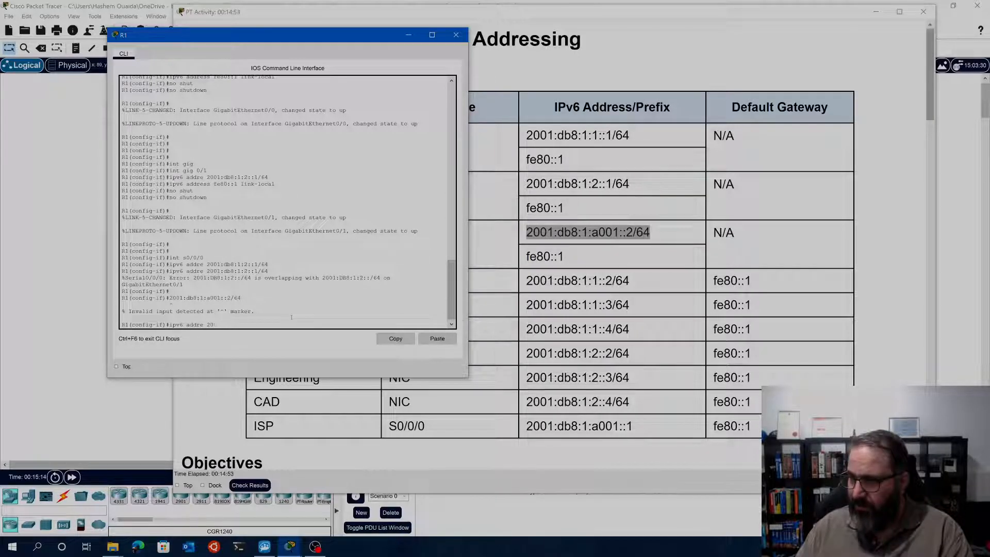
{"action": "right_click", "coordinate": [237, 320]}
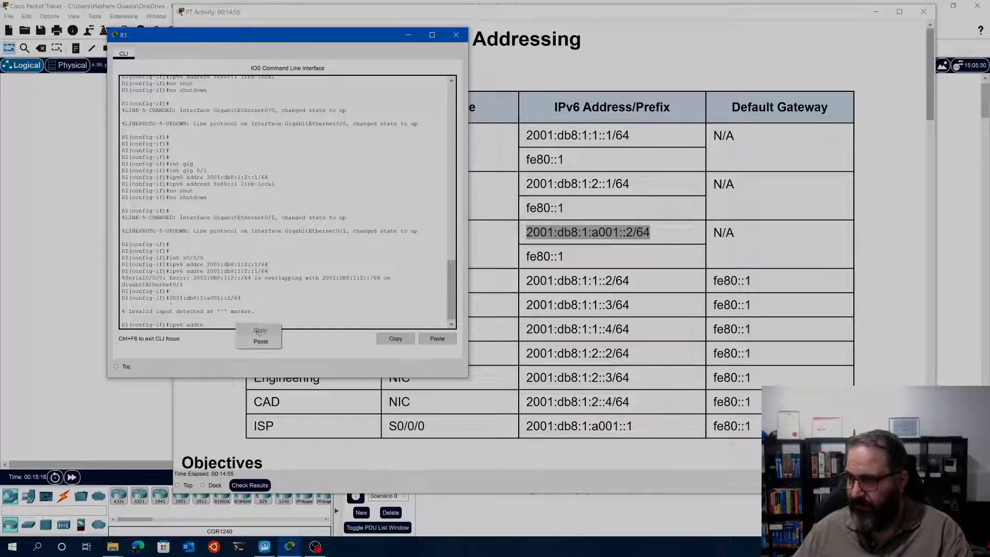
{"action": "left_click", "coordinate": [265, 339]}
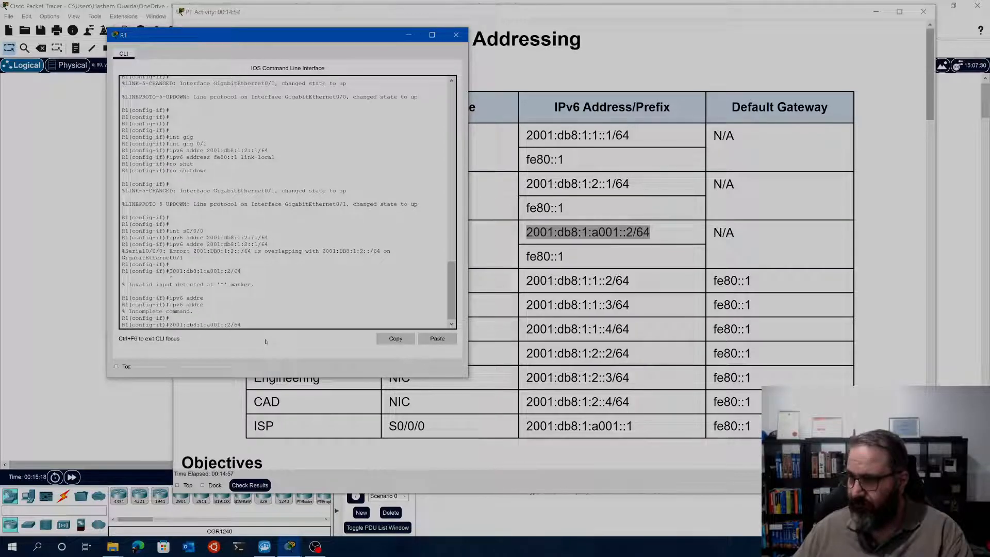
{"action": "key", "text": "Return"}
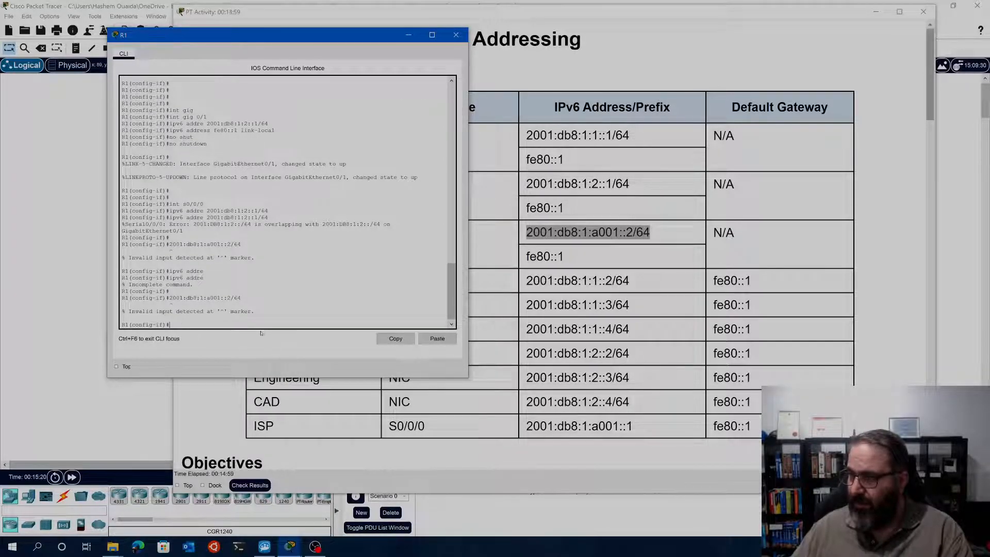
Try once more to add the copied 2001:db8:1:a001::2/64 to the recalled ipv6 addre command, and erase the misplaced text
{"action": "key", "text": "Up"}
{"action": "key", "text": "Up"}
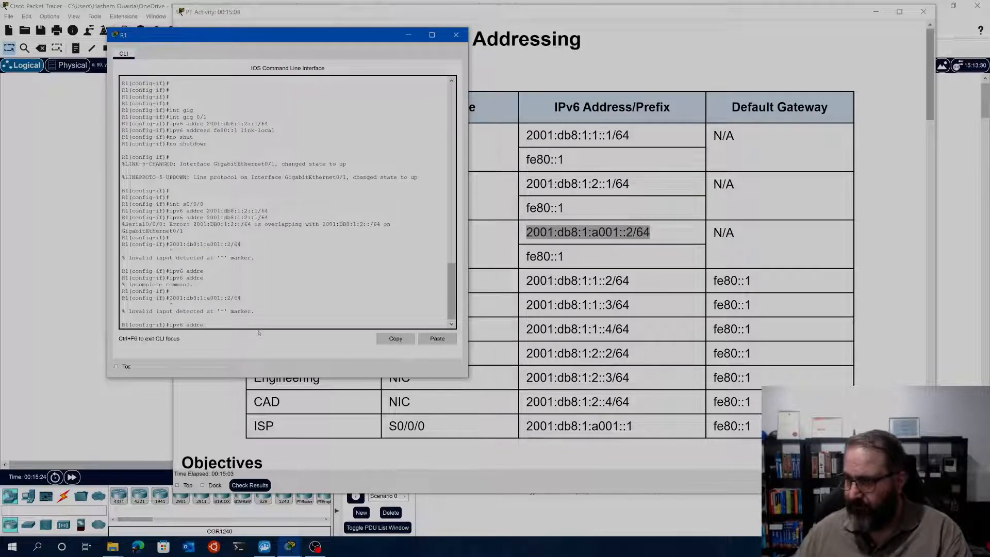
{"action": "left_click", "coordinate": [428, 341]}
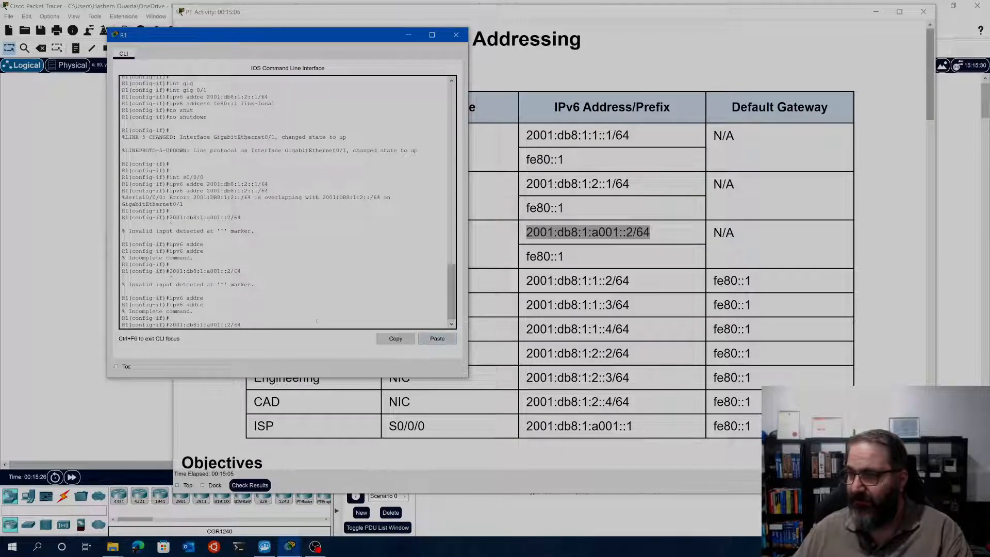
{"action": "left_click_drag", "start_coordinate": [276, 326], "coordinate": [148, 325]}
{"action": "key", "text": "BackSpace"}
{"action": "key", "text": "BackSpace"}
Assign the IPv6 address 2001:db8:1:a001::2/64 to R1's Serial0/0/0 with the ipv6 address command
{"action": "key", "text": "Up"}
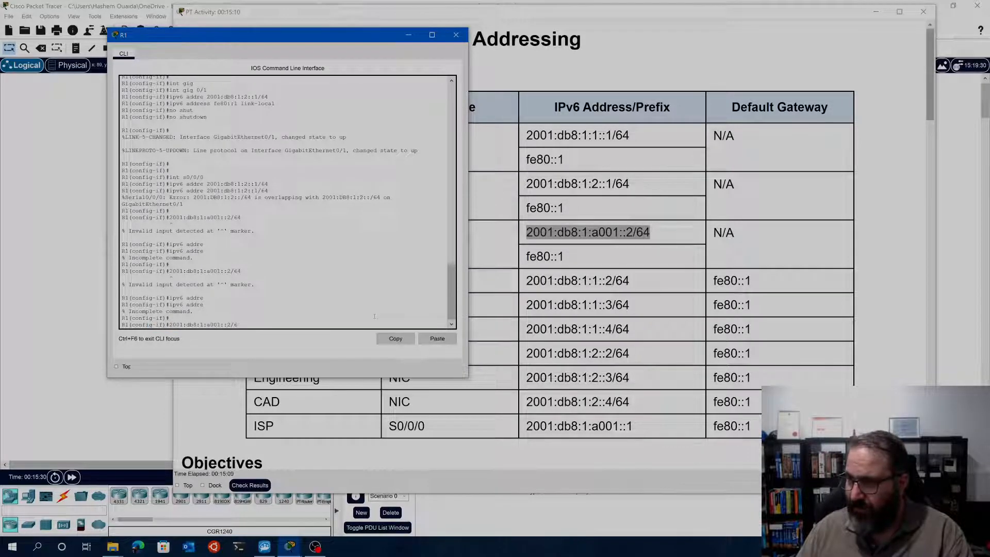
{"action": "type", "text": "ss 200"}
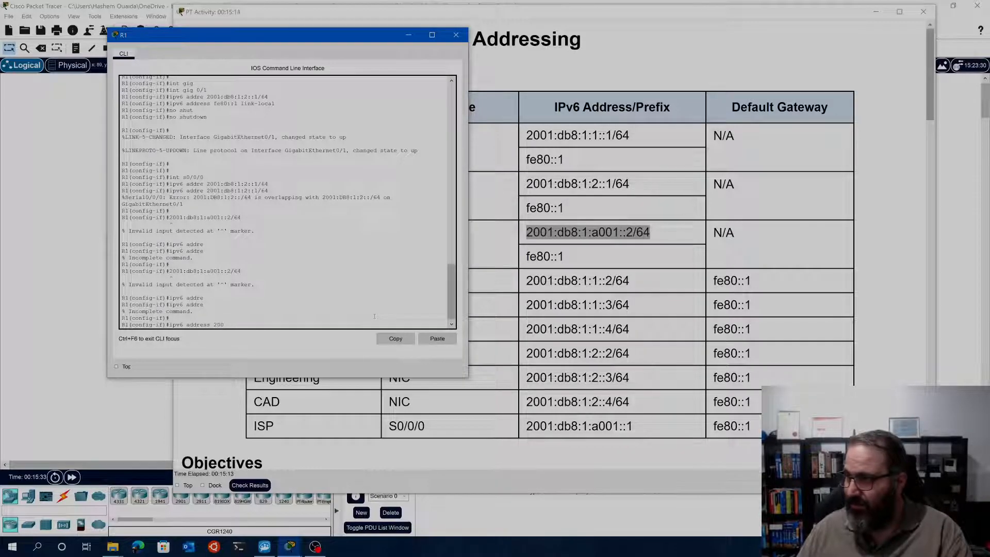
{"action": "type", "text": "1:db8"}
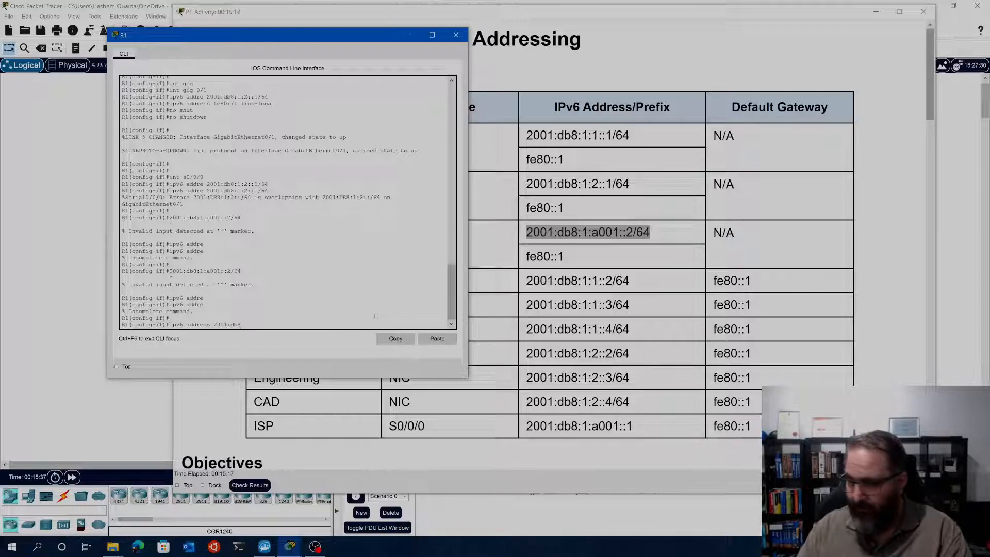
{"action": "type", "text": ":"}
{"action": "type", "text": "1:a001"}
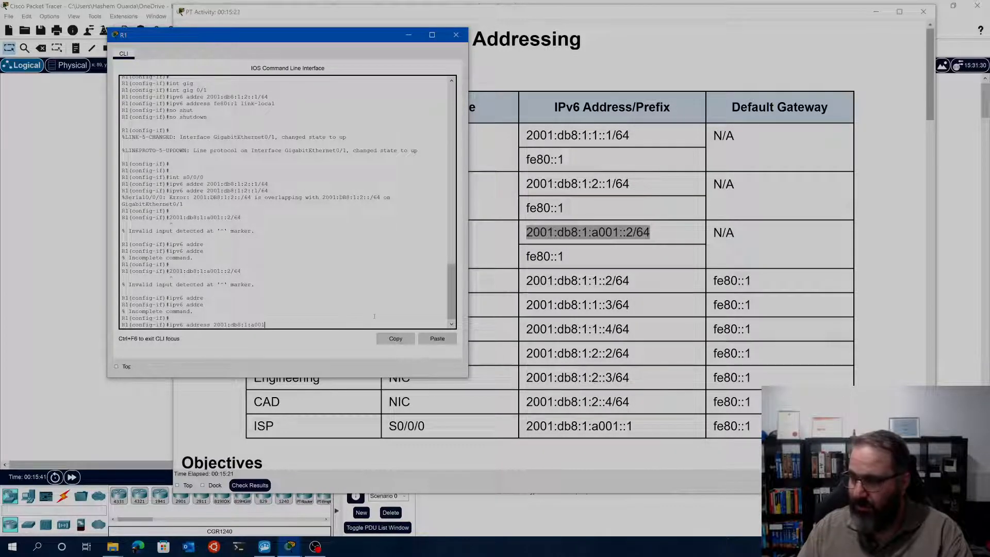
{"action": "type", "text": "::2"}
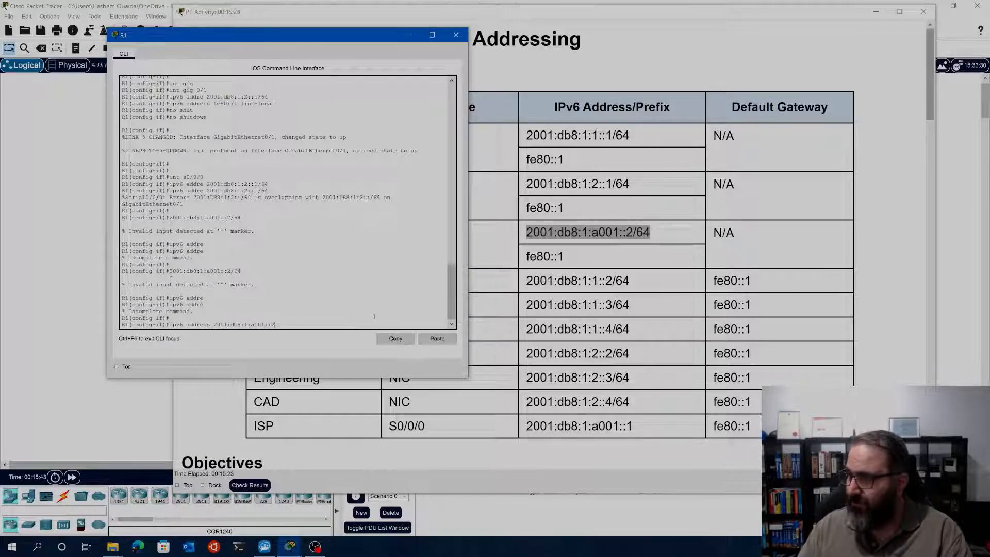
{"action": "type", "text": "/64"}
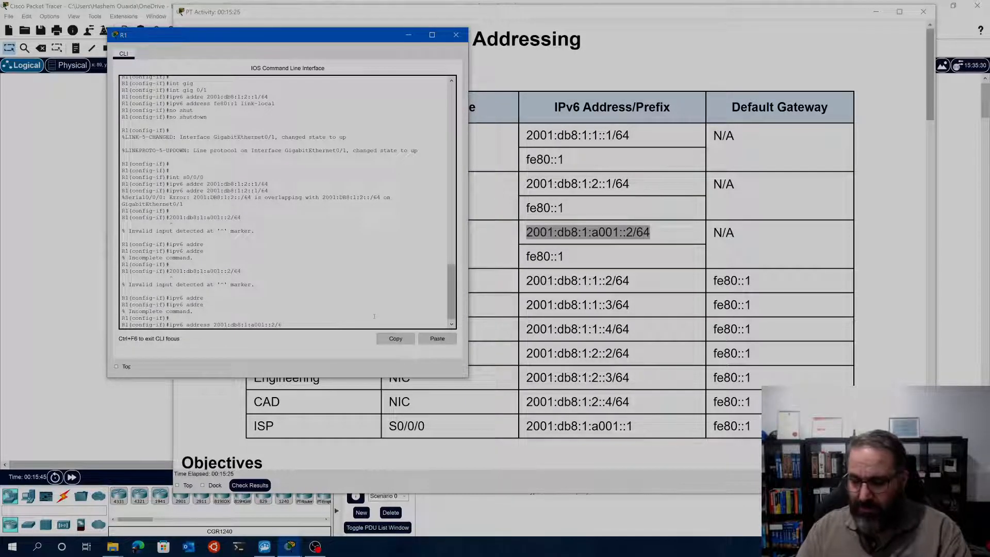
{"action": "key", "text": "Return"}
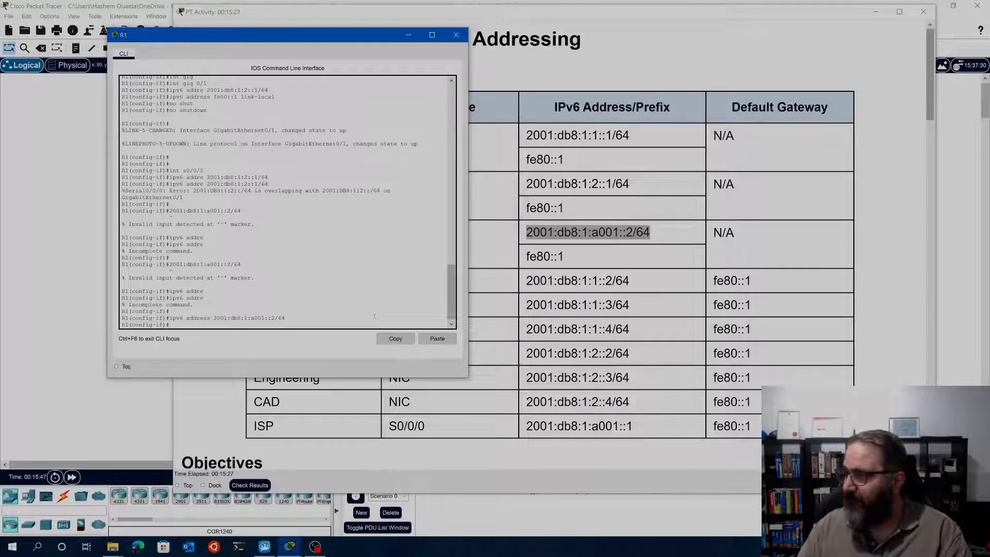
Set the link-local address of Serial0/0/0 by reusing the earlier command ipv6 address fe80::1 link-local
{"action": "type", "text": "ipv6 addre"}
{"action": "key", "text": "BackSpace"}
{"action": "key", "text": "BackSpace"}
{"action": "key", "text": "BackSpace"}
{"action": "key", "text": "BackSpace"}
{"action": "key", "text": "BackSpace"}
{"action": "key", "text": "BackSpace"}
{"action": "key", "text": "BackSpace"}
{"action": "key", "text": "BackSpace"}
{"action": "key", "text": "BackSpace"}
{"action": "key", "text": "BackSpace"}
{"action": "key", "text": "BackSpace"}
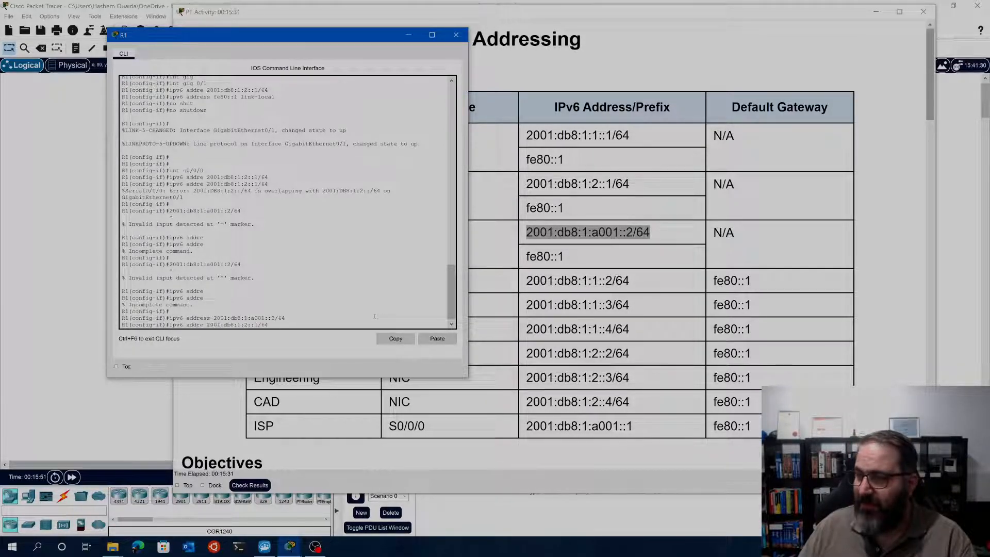
{"action": "type", "text": "int s0/0/0"}
{"action": "key", "text": "Up"}
{"action": "key", "text": "Up"}
{"action": "key", "text": "Up"}
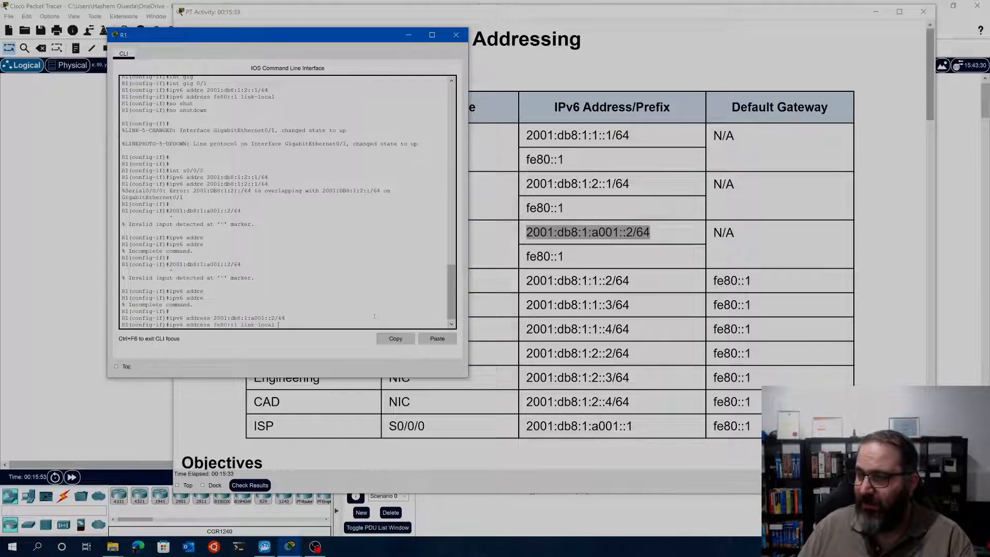
{"action": "key", "text": "Down"}
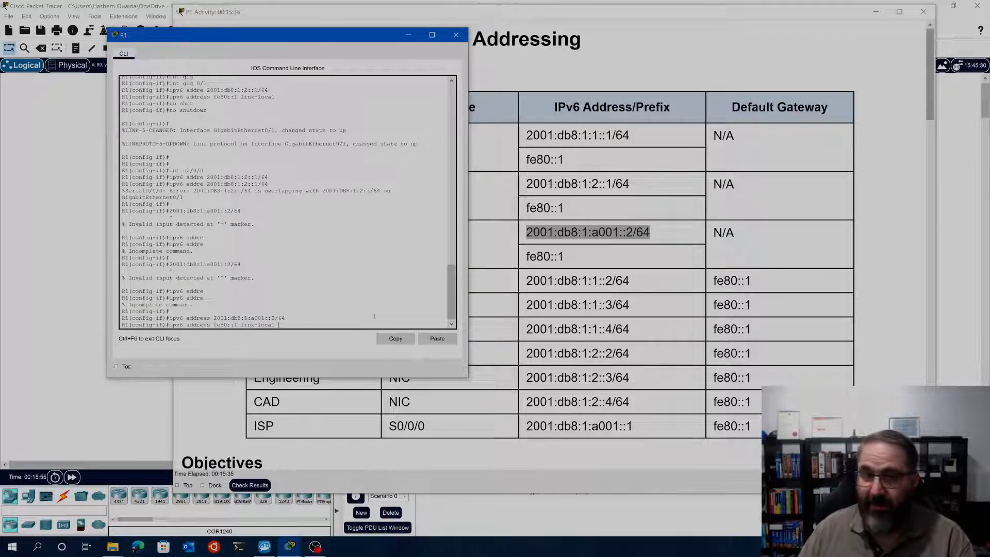
{"action": "key", "text": "Return"}
Activate Serial0/0/0 on R1 with the command no shut
{"action": "type", "text": "n"}
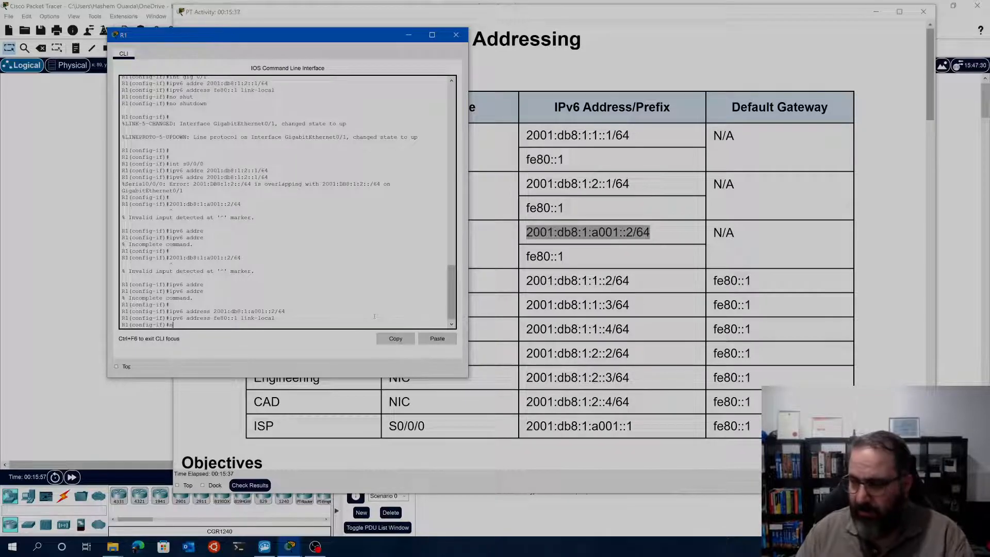
{"action": "type", "text": "o shut"}
{"action": "key", "text": "Return"}
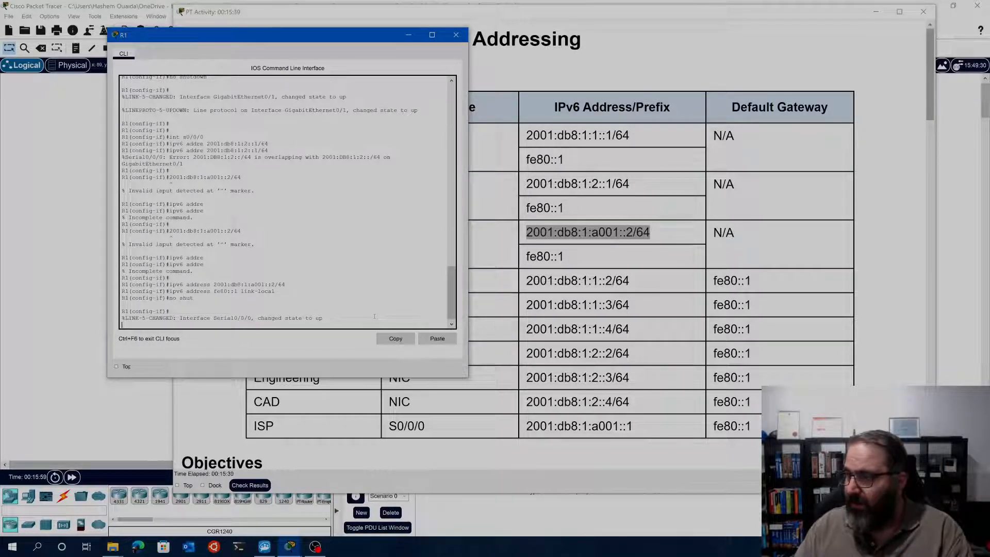
{"action": "key", "text": "Return"}
{"action": "key", "text": "Return"}
{"action": "key", "text": "Return"}
{"action": "key", "text": "Return"}
{"action": "key", "text": "Return"}
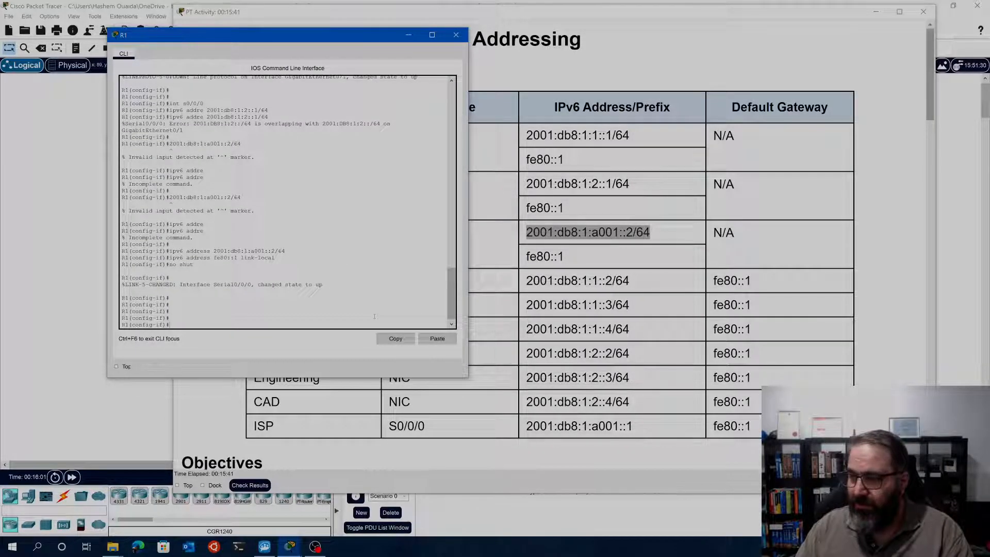
Display R1's IPv4 interface summary with do show ip int br and examine its IP-Address column
{"action": "type", "text": "do ip int"}
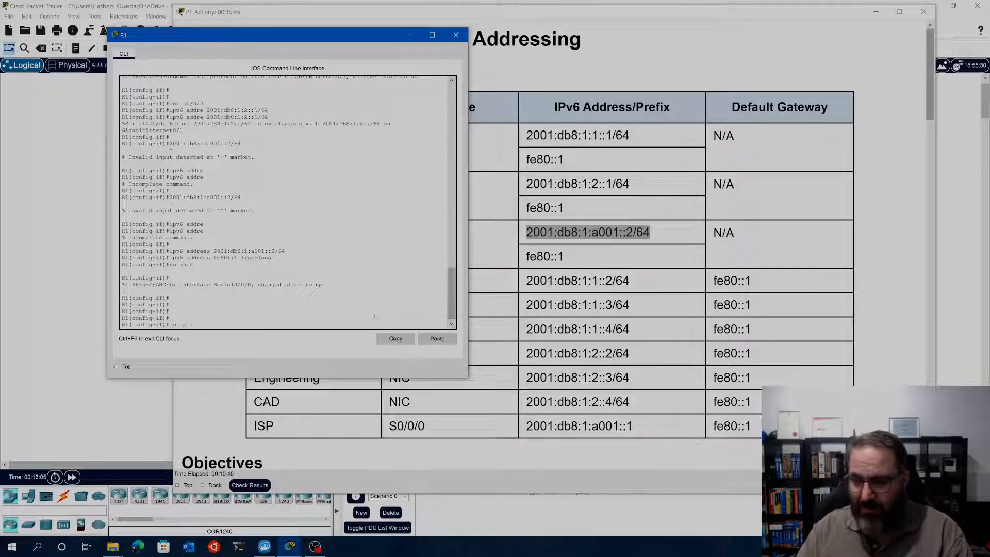
{"action": "key", "text": "BackSpace"}
{"action": "key", "text": "BackSpace"}
{"action": "key", "text": "BackSpace"}
{"action": "key", "text": "BackSpace"}
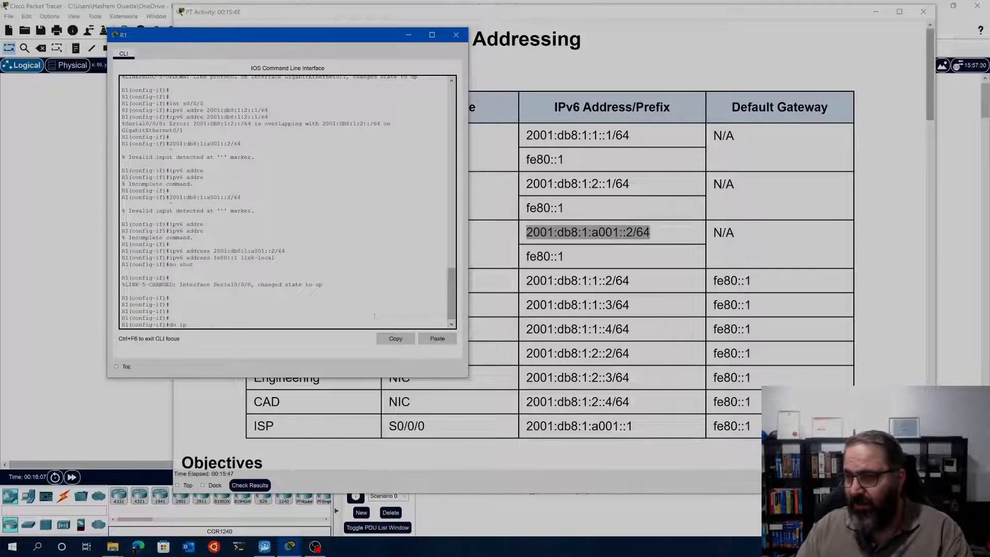
{"action": "type", "text": "show ip int "}
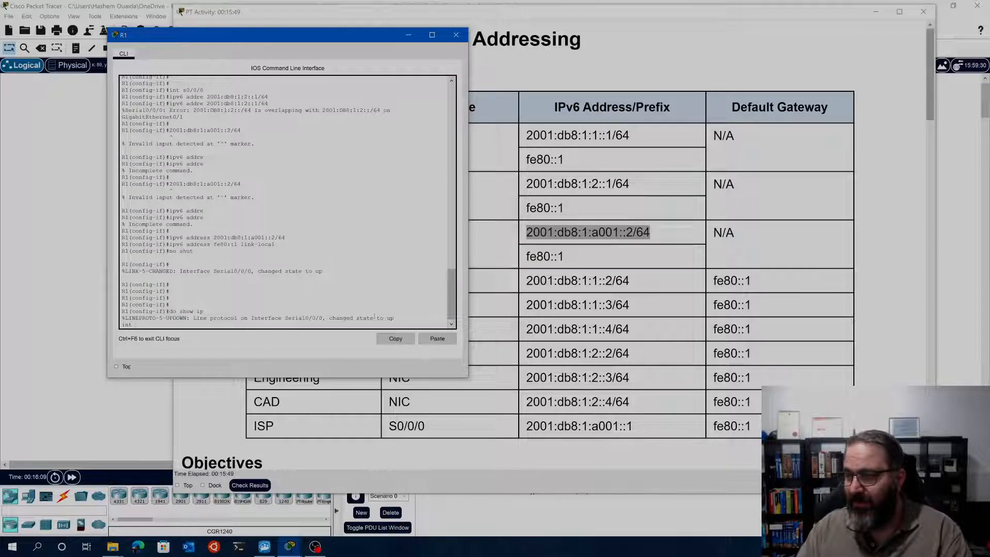
{"action": "type", "text": "br"}
{"action": "key", "text": "Return"}
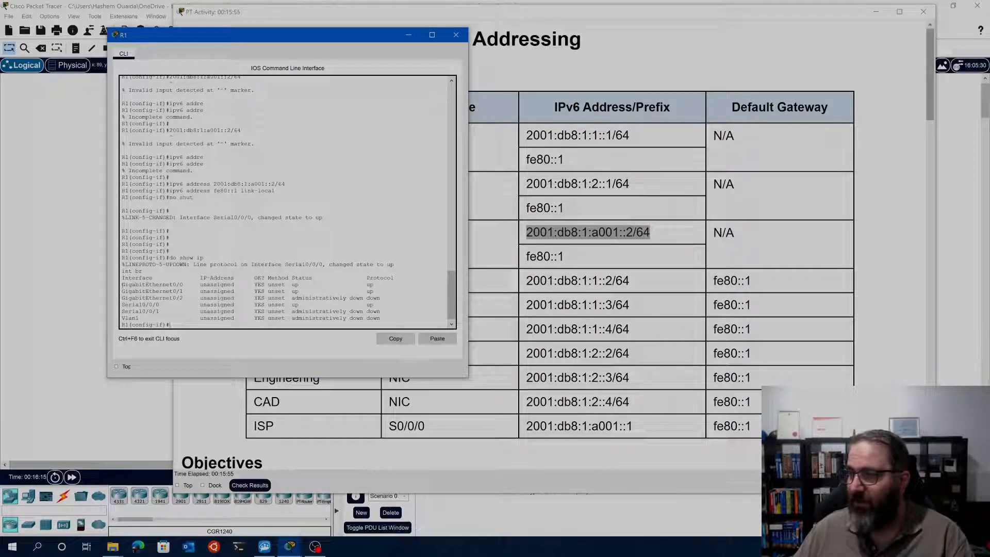
{"action": "left_click_drag", "start_coordinate": [244, 285], "coordinate": [200, 278]}
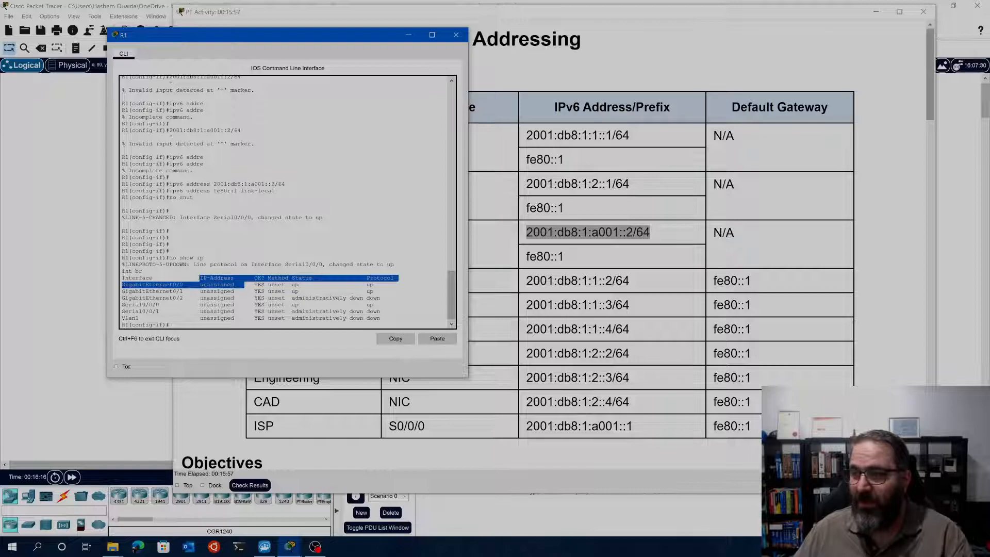
Display R1's IPv6 interface summary with do show ipv6 int br and review the GigabitEthernet0/0, GigabitEthernet0/1 and Serial0/0/0 entries
{"action": "left_click", "coordinate": [209, 321]}
{"action": "key", "text": "Up"}
{"action": "key", "text": "Left"}
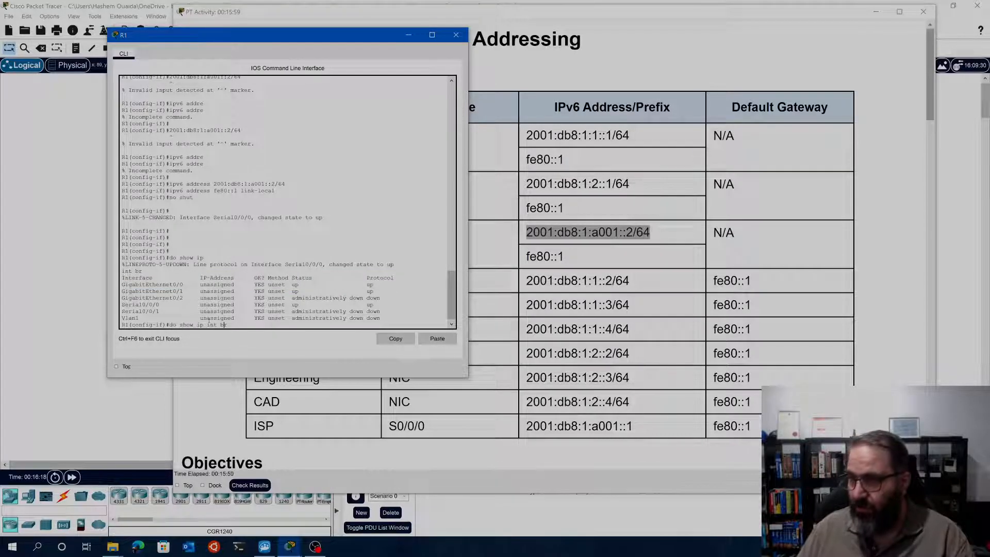
{"action": "key", "text": "Left"}
{"action": "type", "text": "v6"}
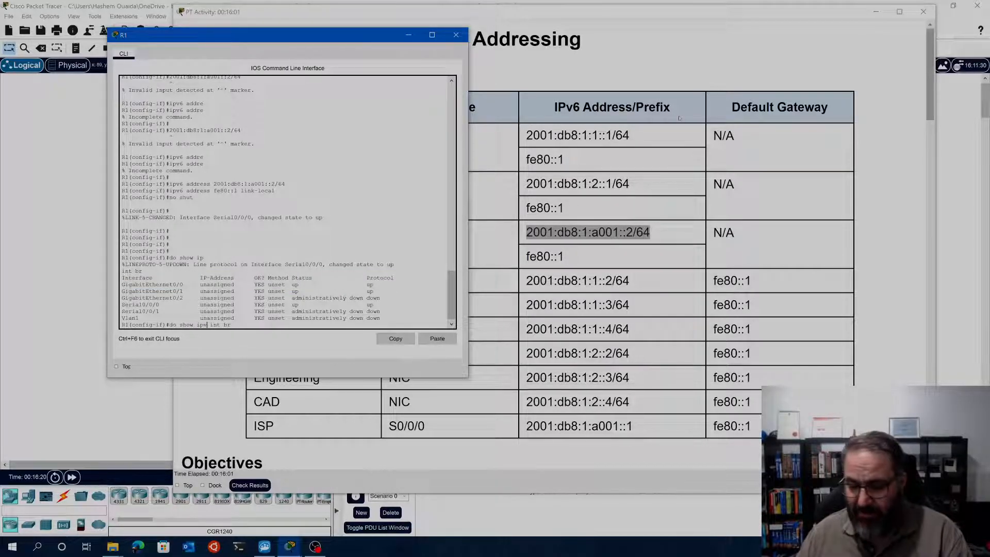
{"action": "key", "text": "Return"}
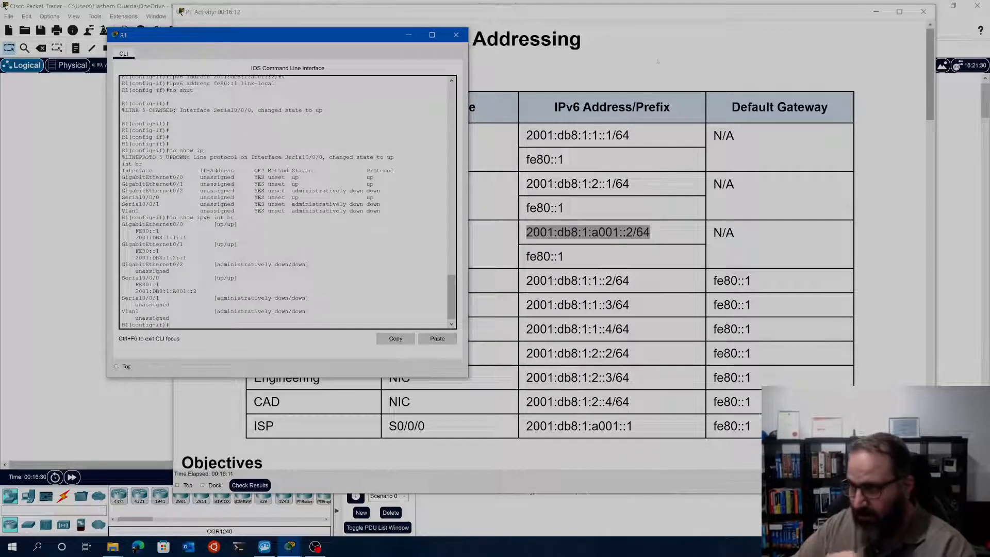
{"action": "key", "text": "Up"}
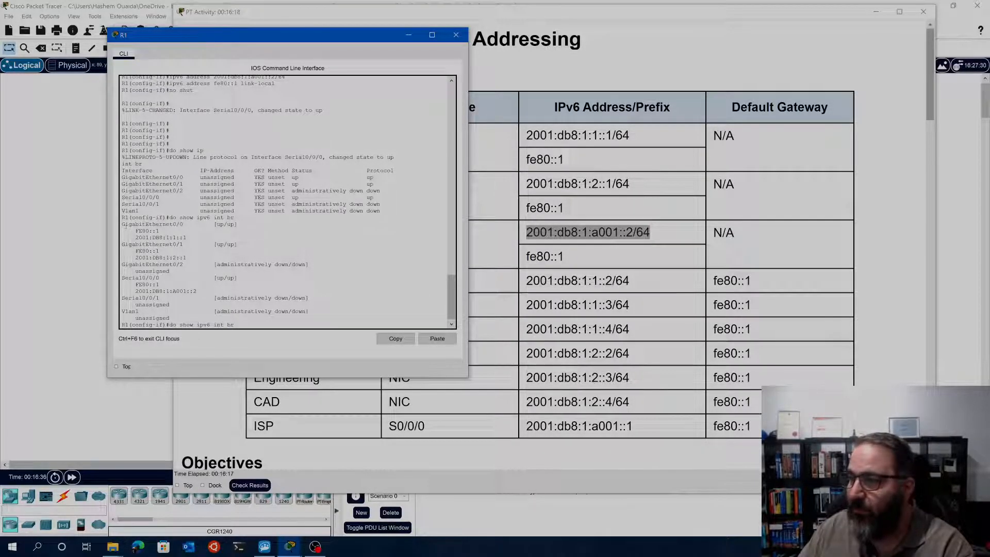
{"action": "mouse_move", "coordinate": [122, 224]}
{"action": "left_mouse_down"}
{"action": "mouse_move", "coordinate": [186, 237]}
{"action": "mouse_move", "coordinate": [164, 251]}
{"action": "mouse_move", "coordinate": [190, 225]}
{"action": "mouse_move", "coordinate": [124, 224]}
{"action": "left_mouse_up"}
{"action": "left_click", "coordinate": [190, 224]}
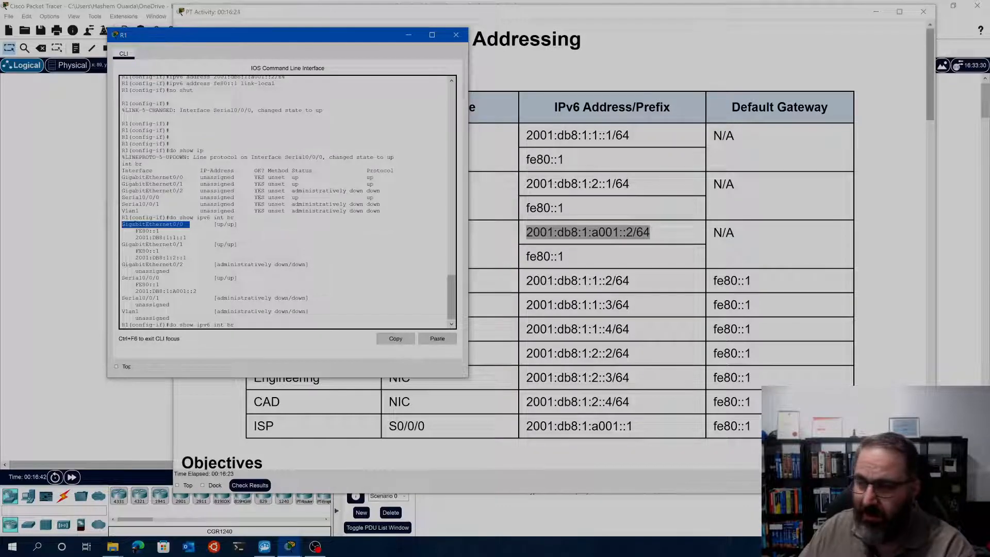
{"action": "left_click_drag", "start_coordinate": [186, 264], "coordinate": [165, 244]}
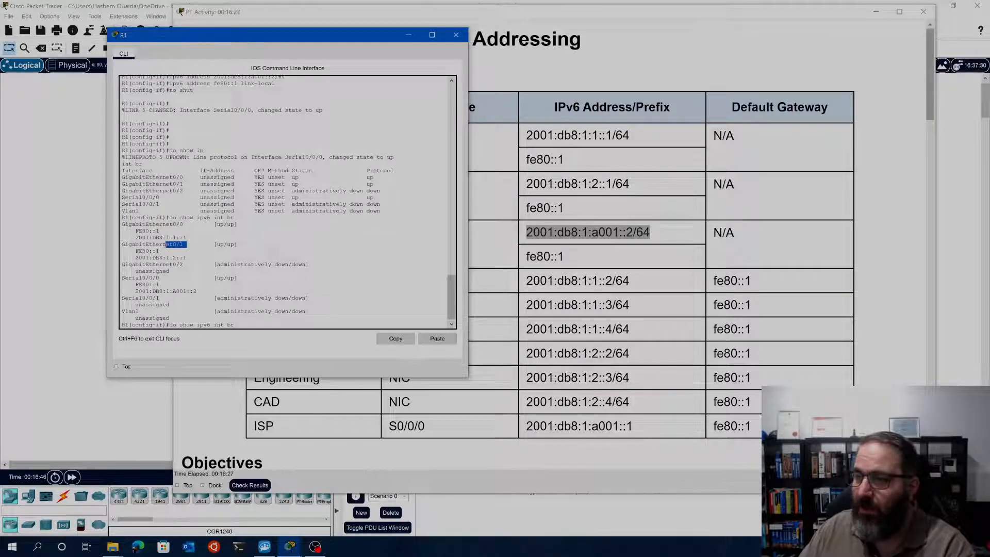
{"action": "left_click_drag", "start_coordinate": [122, 278], "coordinate": [197, 291]}
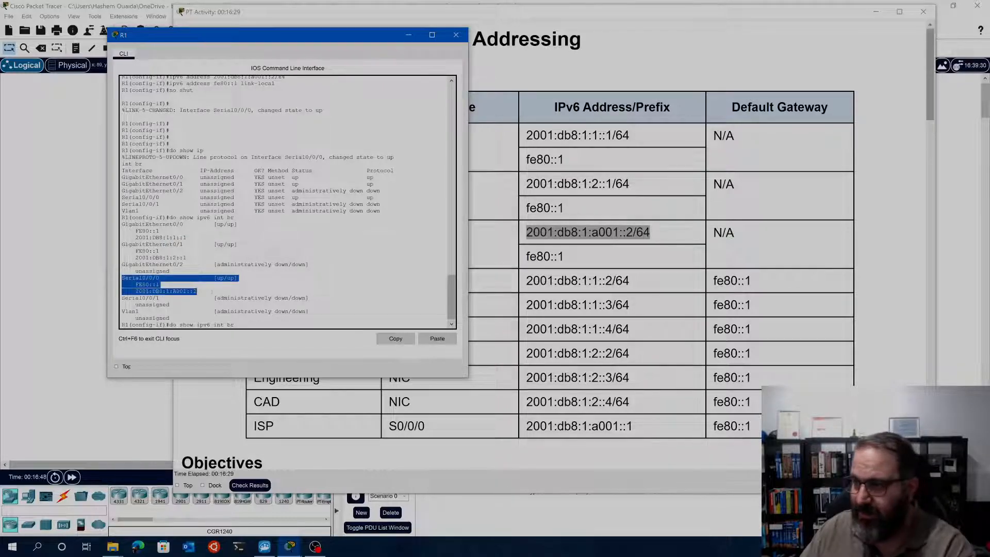
{"action": "left_click", "coordinate": [153, 277]}
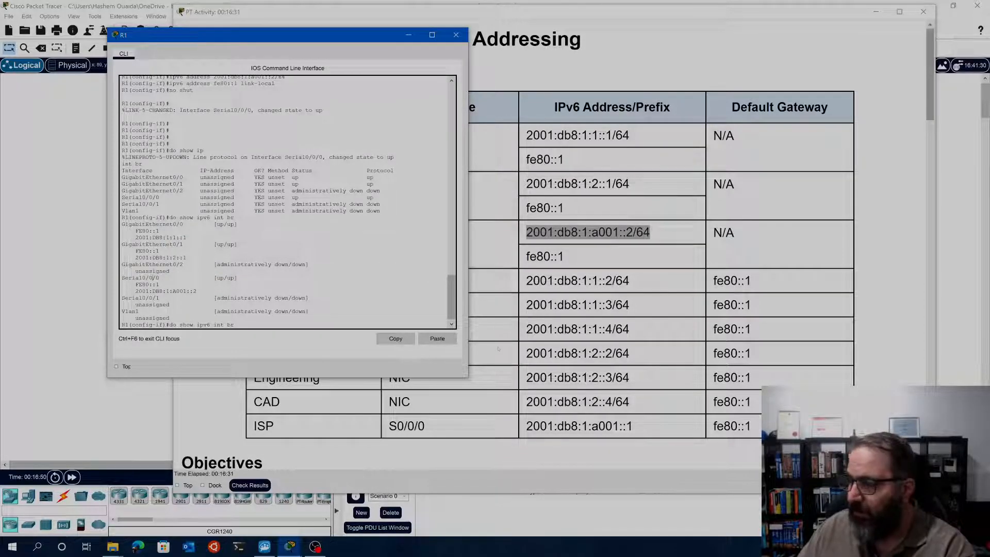
Review the ISP S0/0/0 row in the Addressing Table and inspect the devices and links in the network topology
{"action": "left_click", "coordinate": [497, 349]}
{"action": "left_click_drag", "start_coordinate": [252, 283], "coordinate": [542, 361]}
{"action": "left_click", "coordinate": [312, 252]}
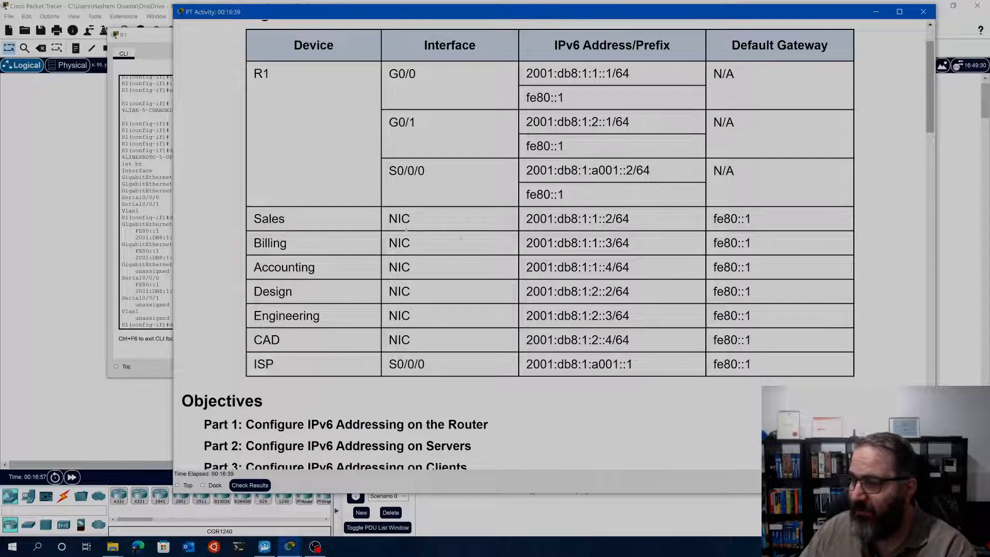
{"action": "left_click_drag", "start_coordinate": [763, 364], "coordinate": [250, 365]}
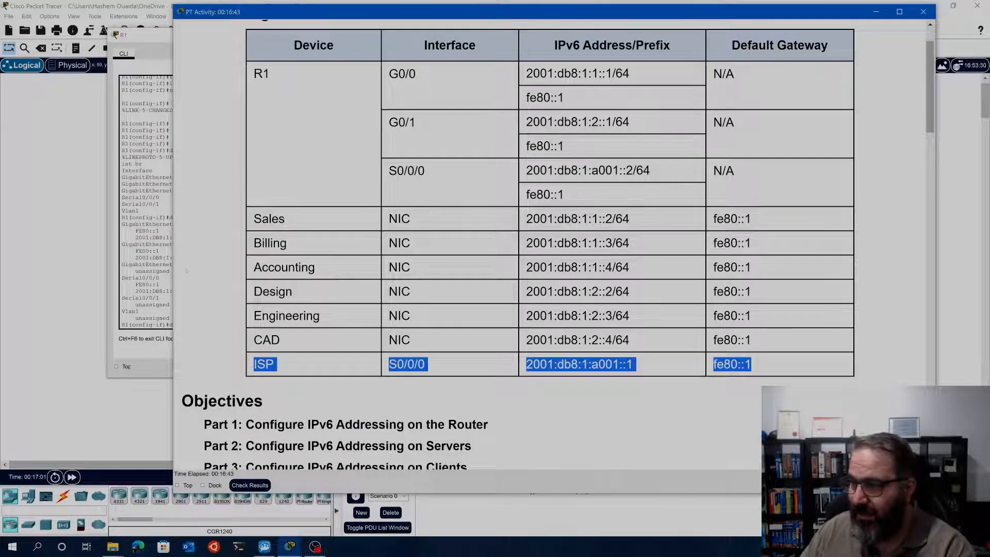
{"action": "left_click", "coordinate": [147, 360]}
{"action": "left_click", "coordinate": [49, 324]}
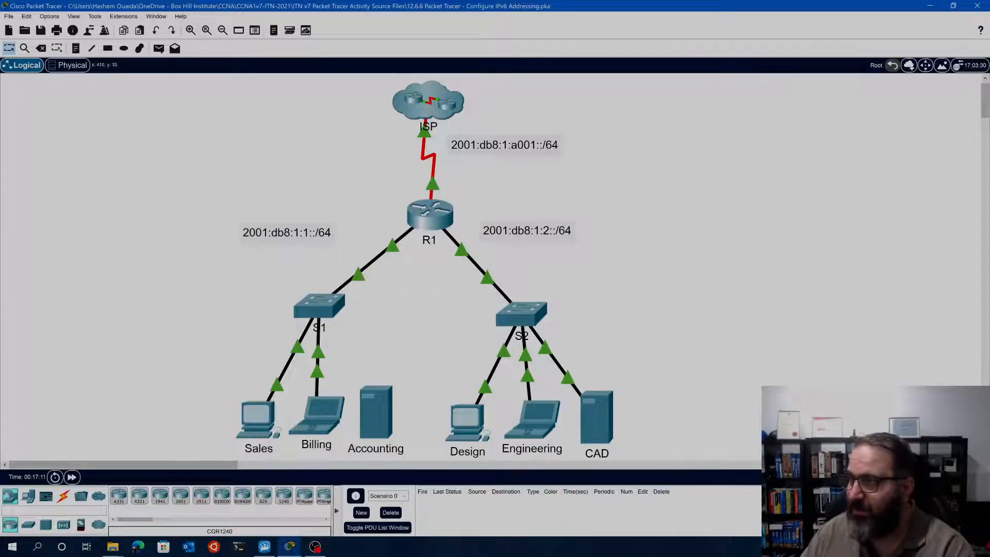
{"action": "scroll", "coordinate": [397, 373], "scroll_direction": "down", "scroll_amount": 3}
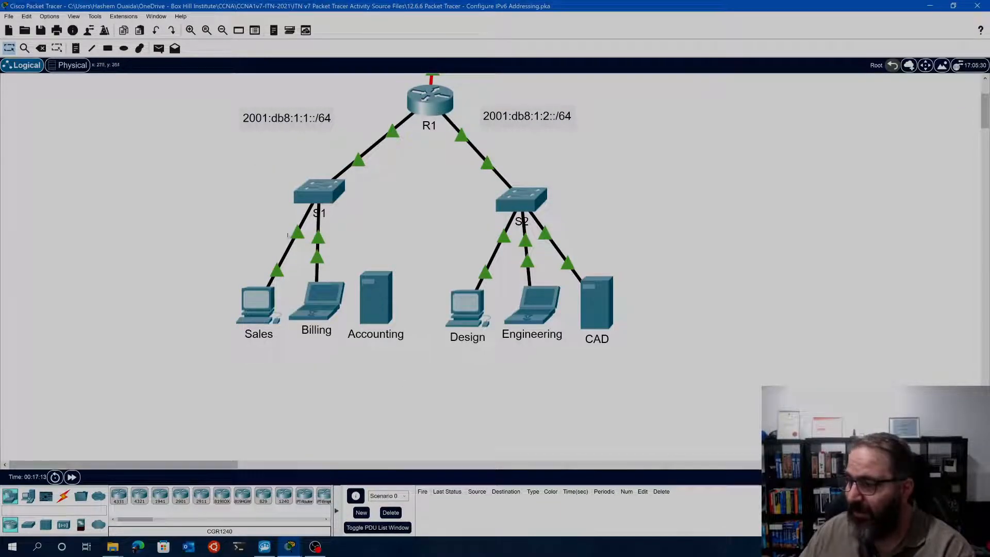
Return to the activity instructions and look through the server and client addressing parts
{"action": "left_click", "coordinate": [290, 546]}
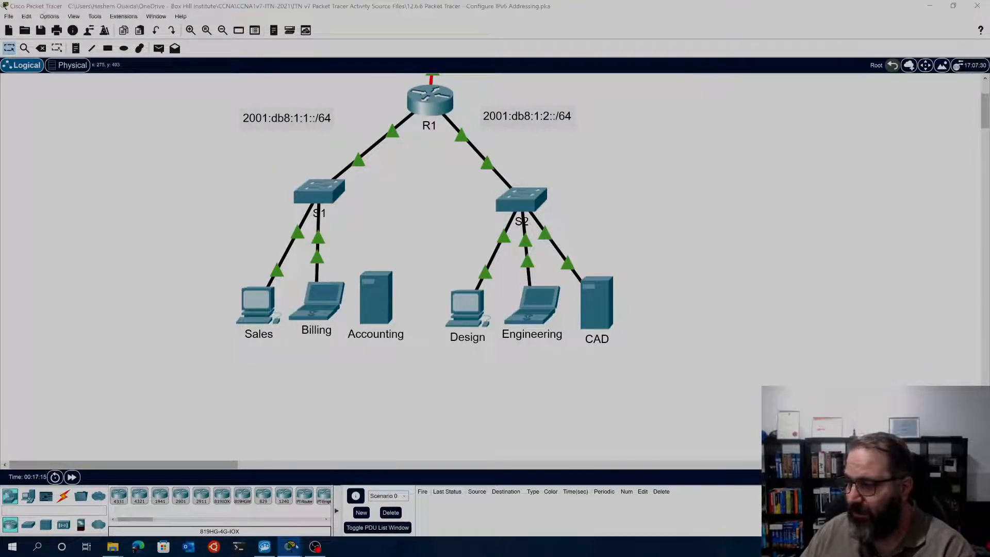
{"action": "left_click", "coordinate": [310, 502]}
{"action": "scroll", "coordinate": [441, 371], "scroll_direction": "down", "scroll_amount": 10}
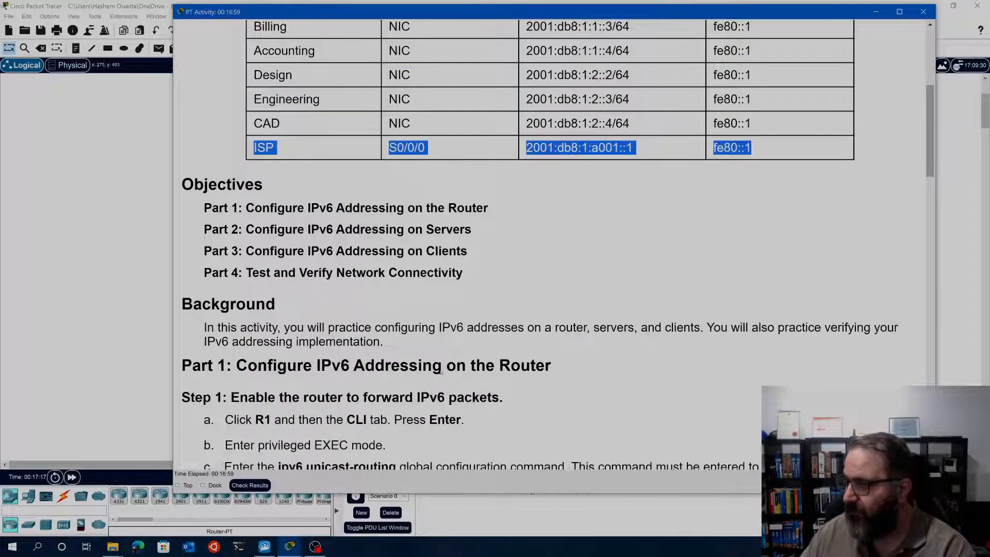
{"action": "scroll", "coordinate": [441, 371], "scroll_direction": "down", "scroll_amount": 15}
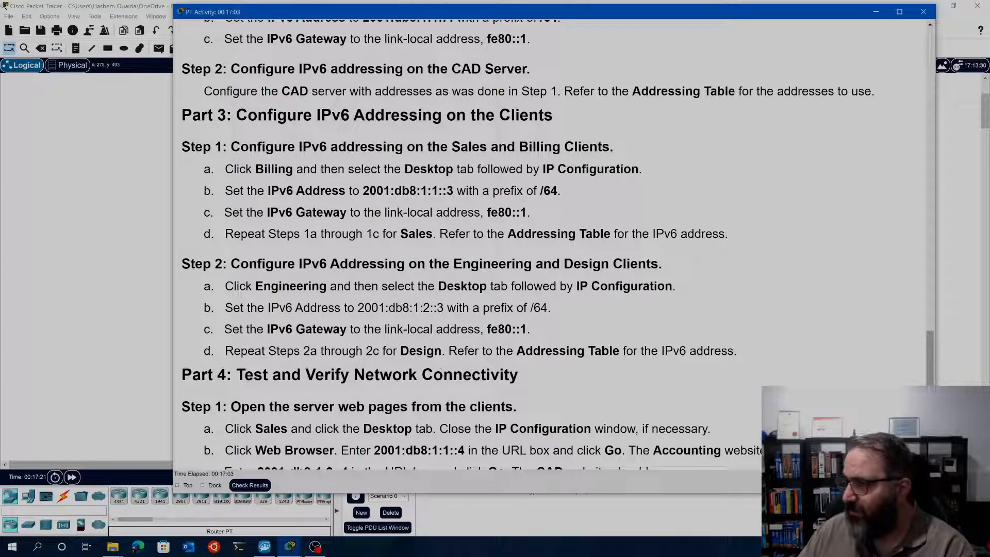
Review Step 5 of the activity instructions, focusing on the requirement to save the router configuration to NVRAM
{"action": "scroll", "coordinate": [440, 372], "scroll_direction": "up", "scroll_amount": 1}
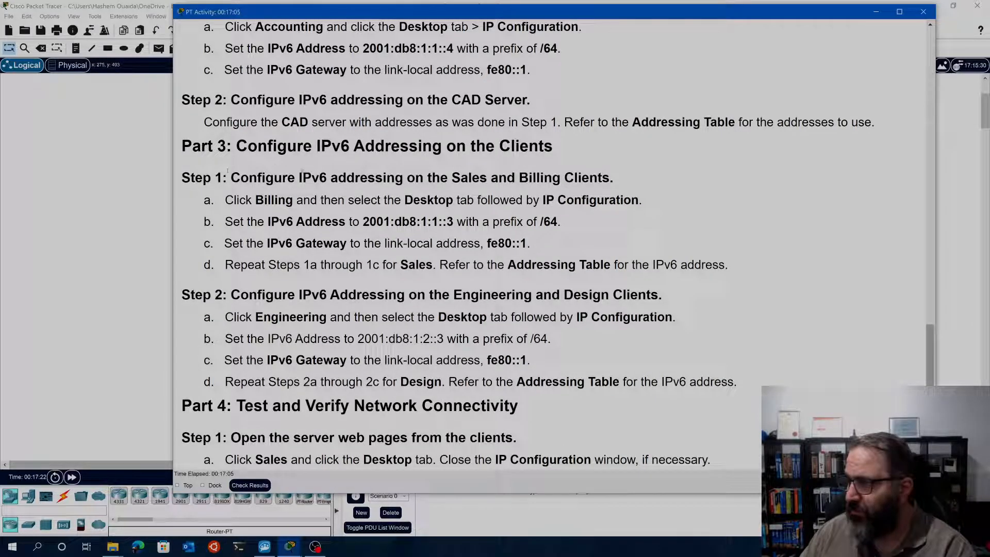
{"action": "scroll", "coordinate": [299, 281], "scroll_direction": "up", "scroll_amount": 4}
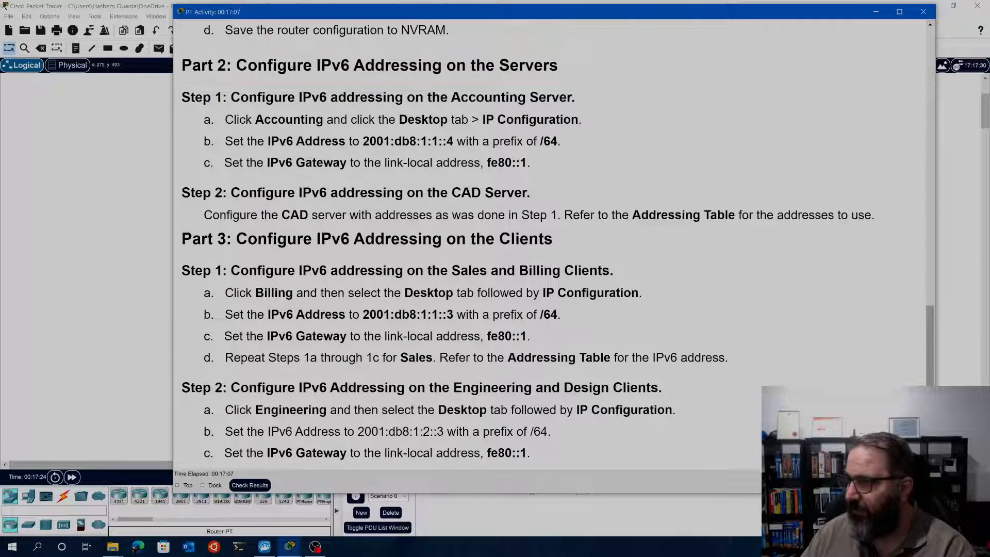
{"action": "scroll", "coordinate": [311, 277], "scroll_direction": "up", "scroll_amount": 6}
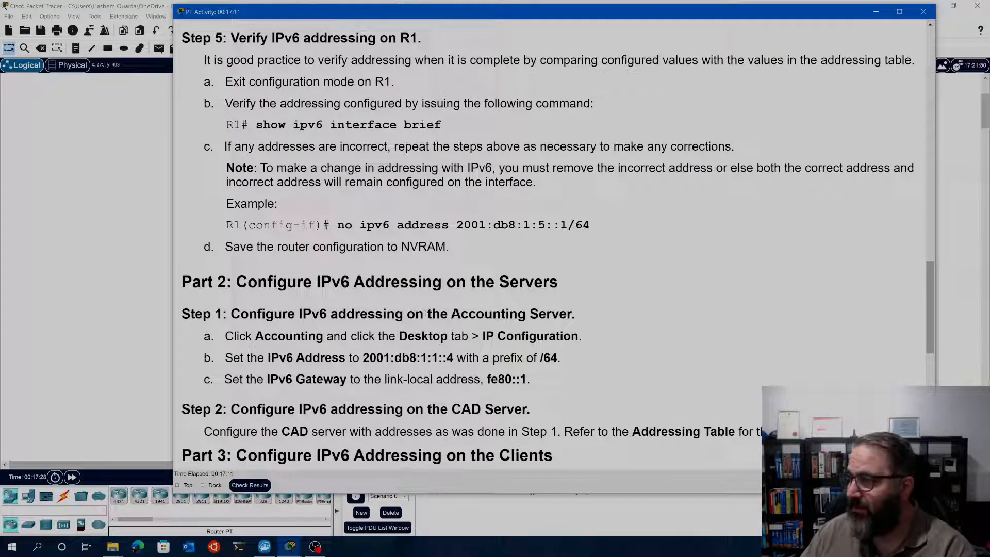
{"action": "left_click_drag", "start_coordinate": [447, 248], "coordinate": [221, 247]}
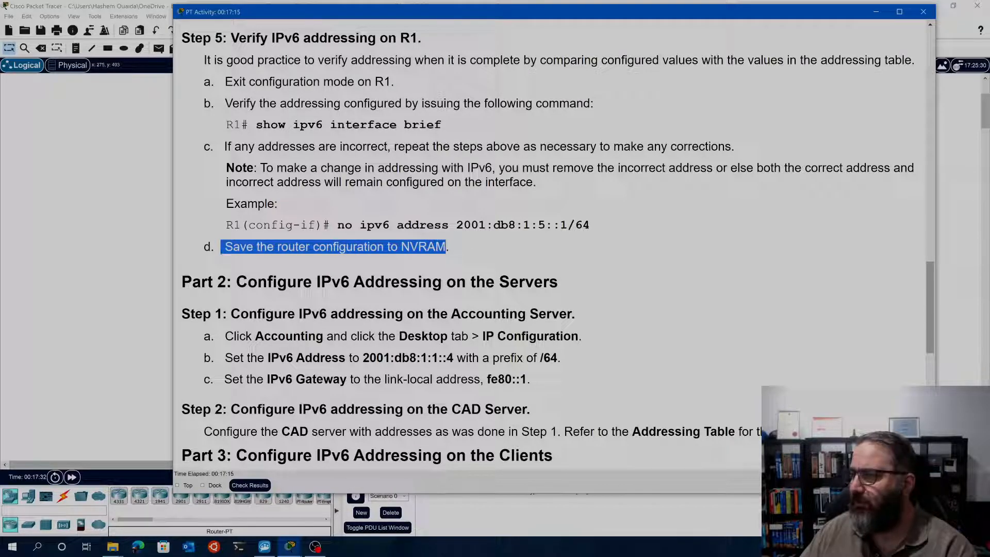
{"action": "scroll", "coordinate": [352, 287], "scroll_direction": "up", "scroll_amount": 5}
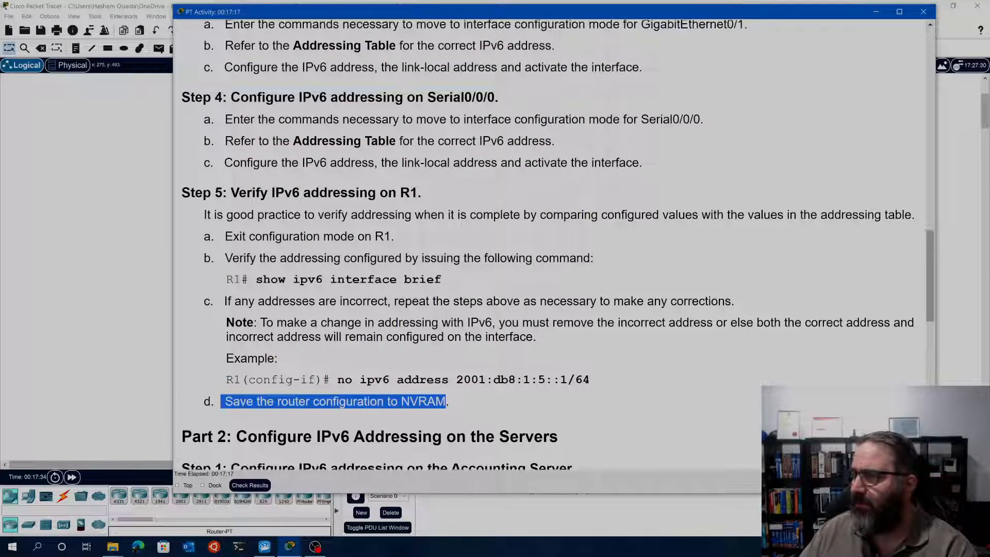
{"action": "scroll", "coordinate": [353, 287], "scroll_direction": "down", "scroll_amount": 3}
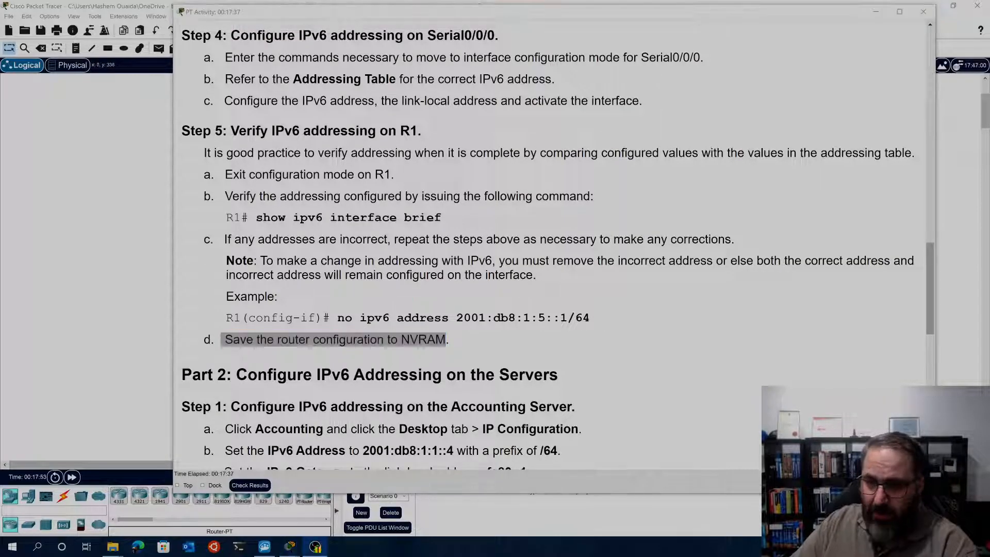
Examine the example command no ipv6 address 2001:db8:1:5::1/64 and read on to the Accounting server instructions in Part 2
{"action": "left_click", "coordinate": [95, 280]}
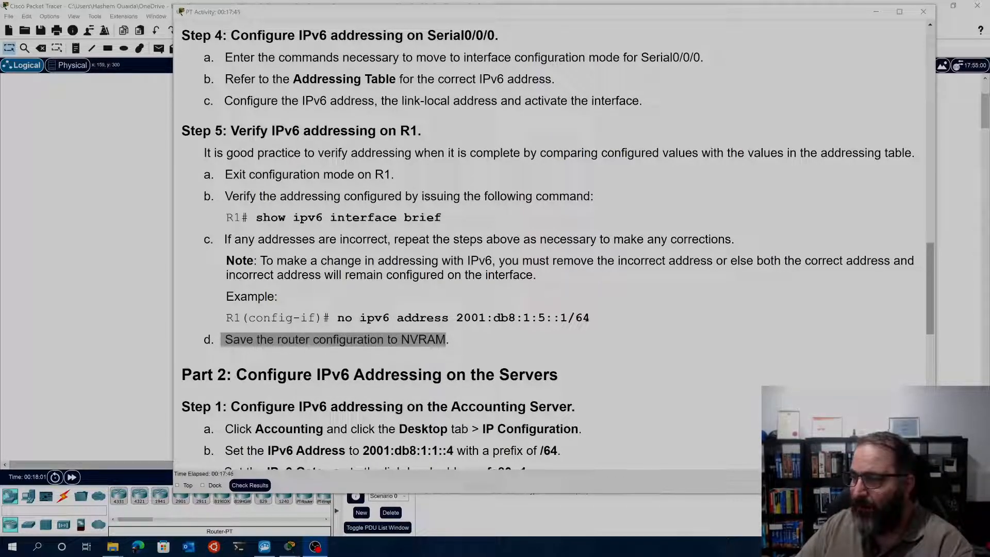
{"action": "double_click", "coordinate": [346, 318]}
{"action": "left_click", "coordinate": [591, 320]}
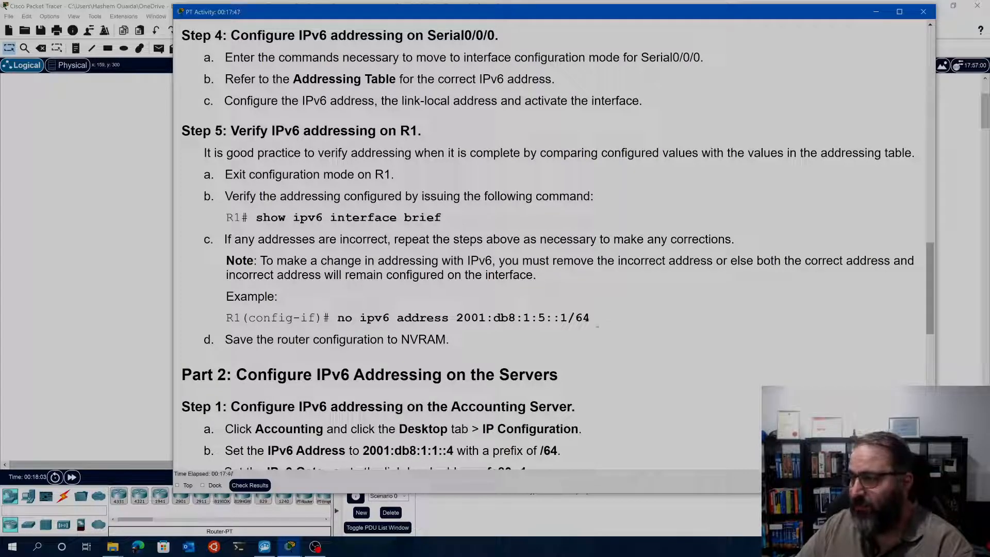
{"action": "left_click_drag", "start_coordinate": [597, 318], "coordinate": [359, 318]}
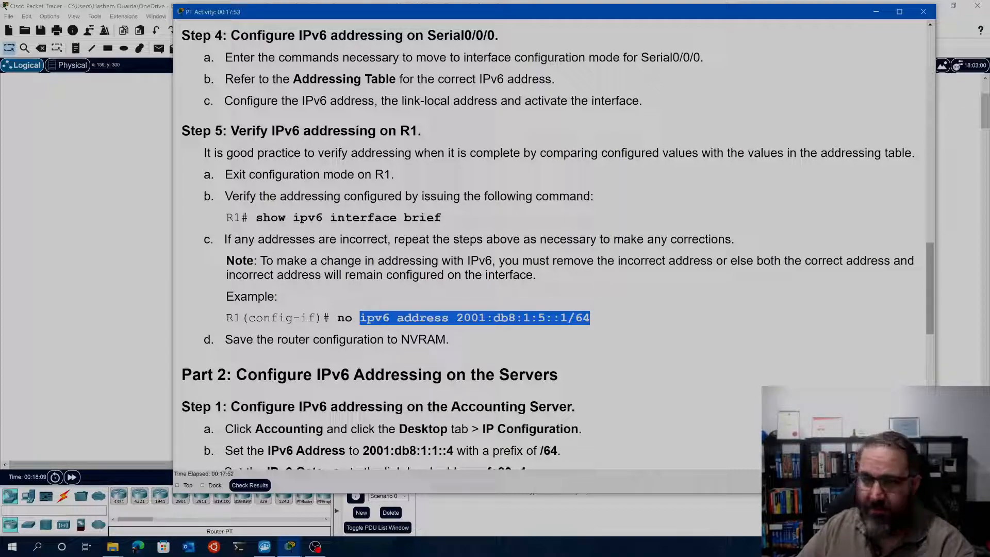
{"action": "left_click", "coordinate": [335, 330]}
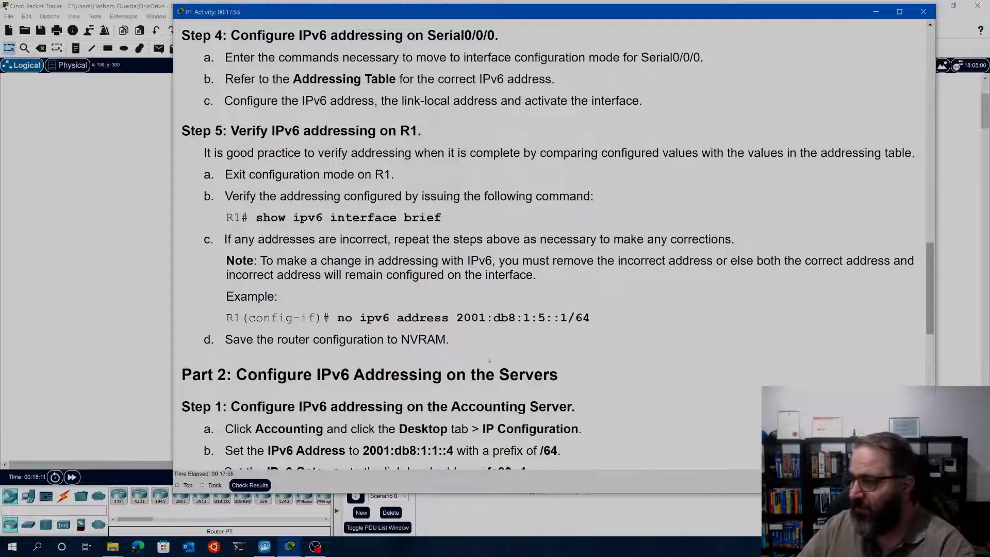
{"action": "scroll", "coordinate": [492, 354], "scroll_direction": "down", "scroll_amount": 3}
{"action": "scroll", "coordinate": [491, 355], "scroll_direction": "down", "scroll_amount": 1}
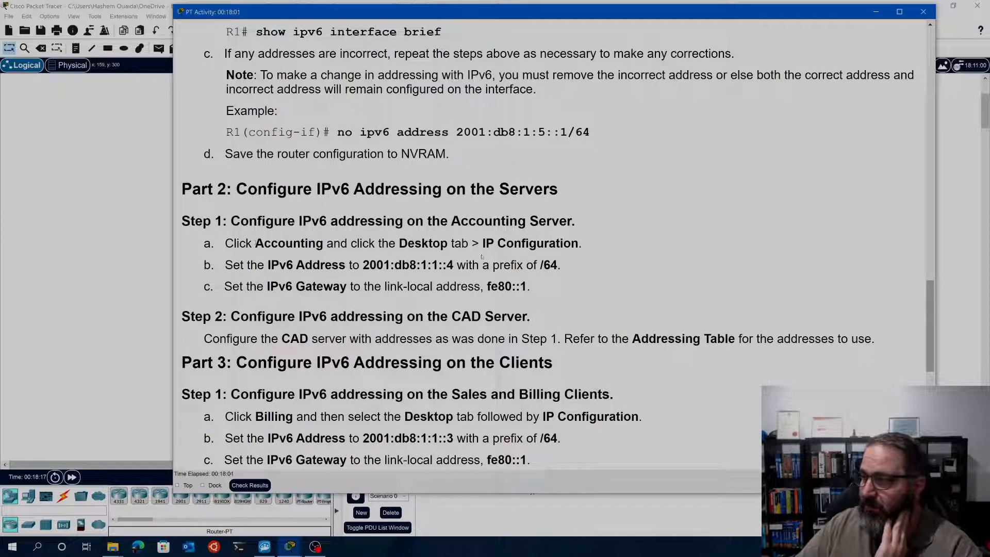
Open the Accounting server's IP Configuration and examine its IPv6 link-local address
{"action": "left_click", "coordinate": [132, 256]}
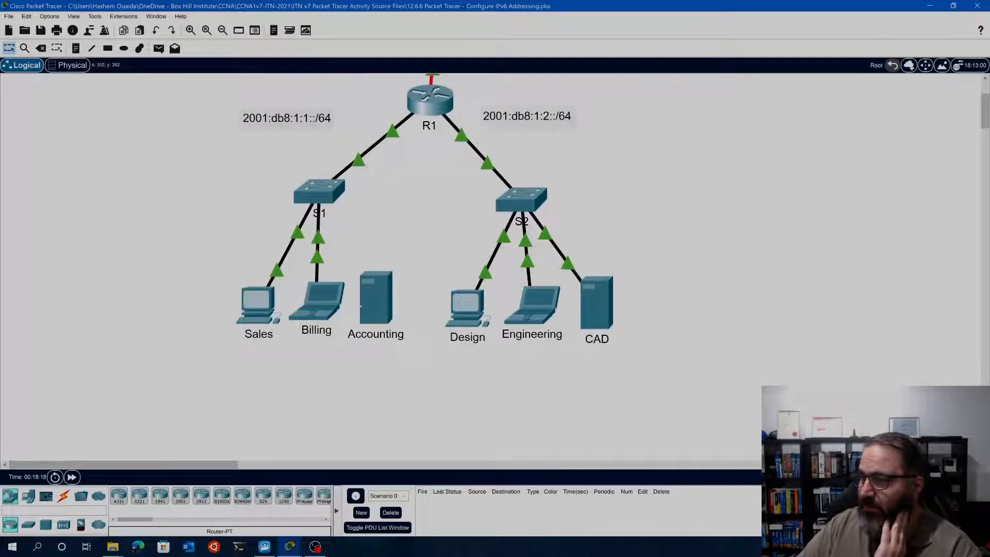
{"action": "left_click", "coordinate": [375, 301]}
{"action": "left_click", "coordinate": [361, 155]}
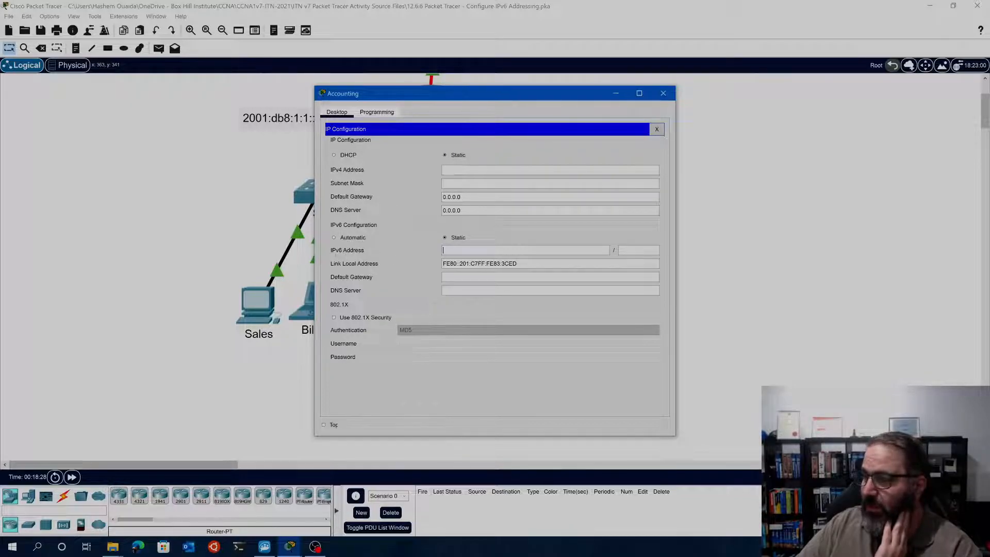
{"action": "left_click_drag", "start_coordinate": [519, 263], "coordinate": [442, 263]}
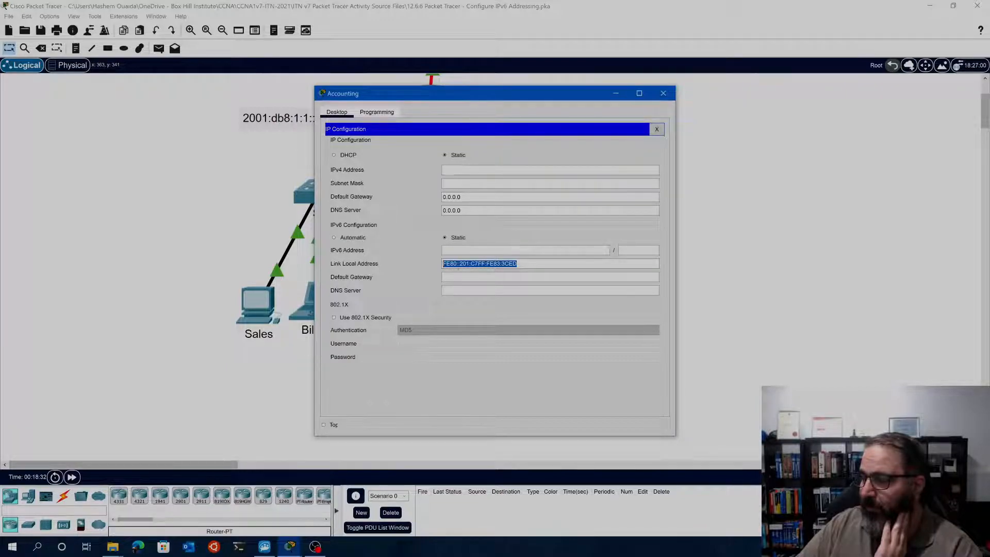
{"action": "left_click", "coordinate": [442, 263]}
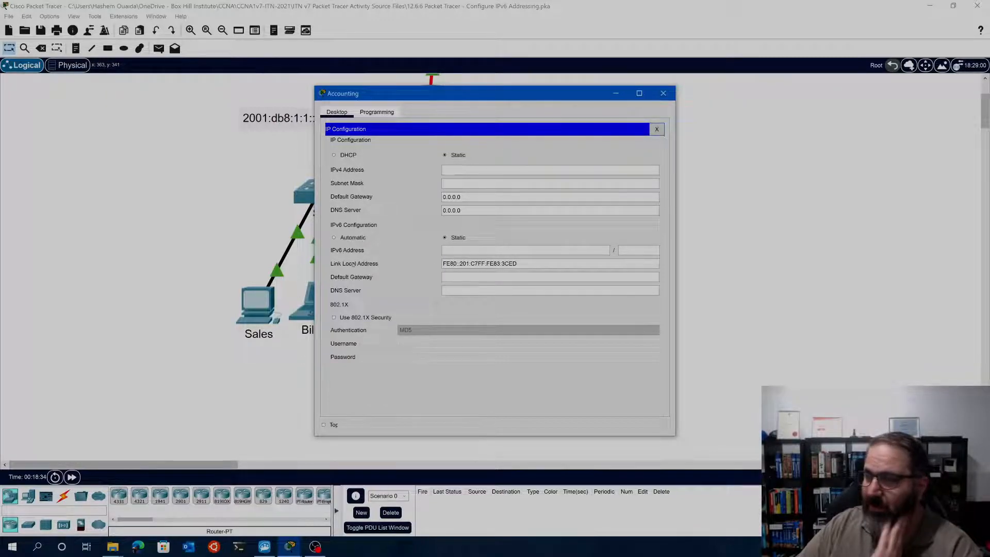
Copy the GigabitEthernet0/0 link-local address FE80::1 from the IPv6 interface summary in R1's command line
{"action": "left_click", "coordinate": [254, 212]}
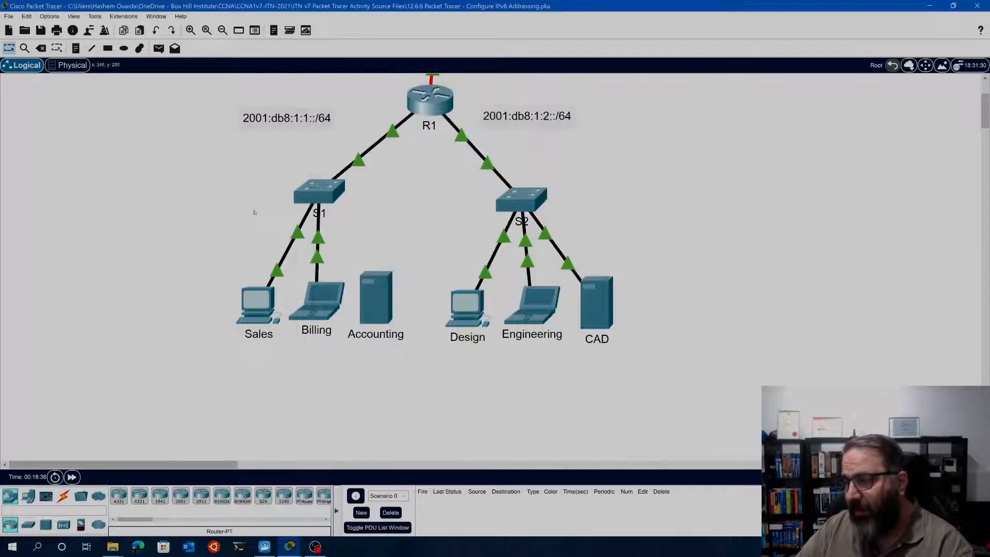
{"action": "left_click", "coordinate": [429, 108]}
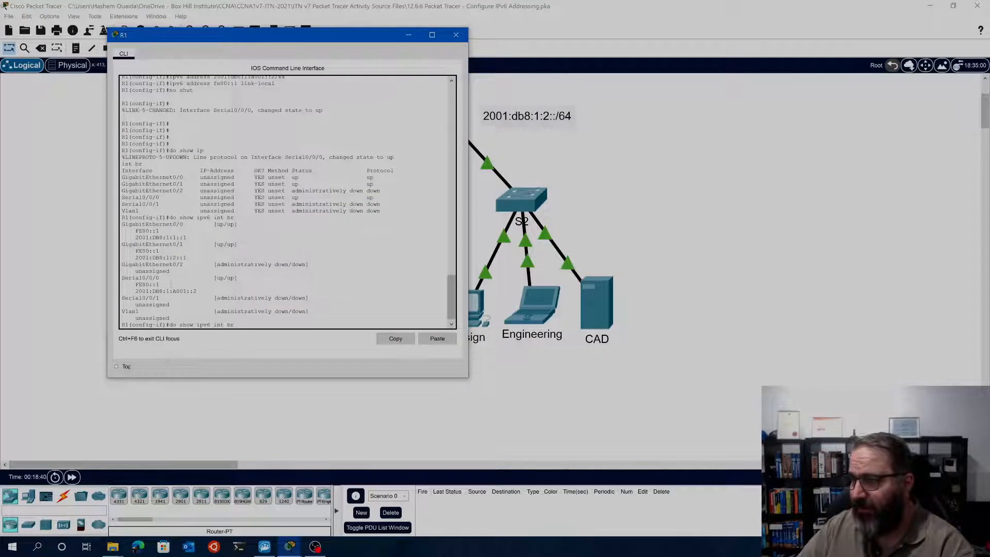
{"action": "left_click_drag", "start_coordinate": [198, 37], "coordinate": [502, 56]}
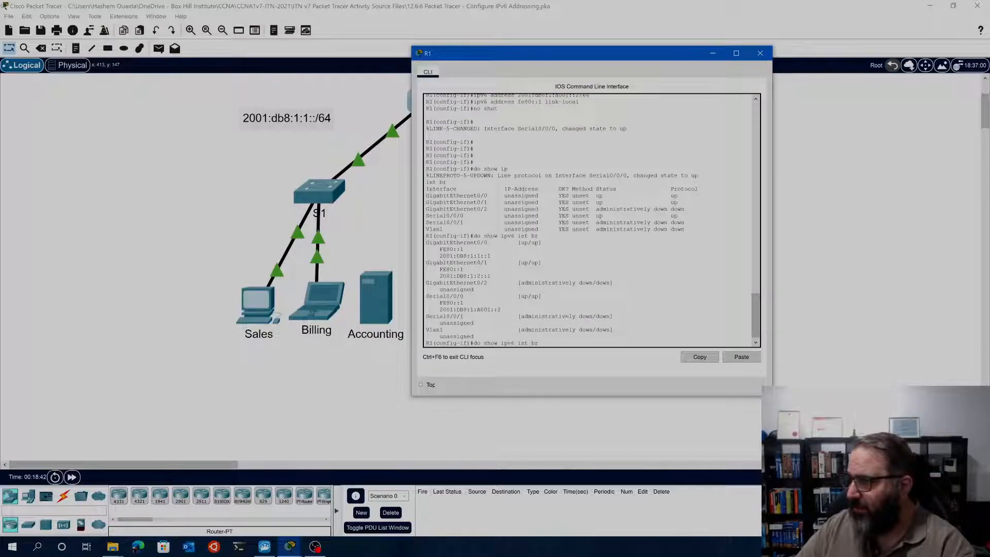
{"action": "left_click_drag", "start_coordinate": [463, 249], "coordinate": [435, 250]}
{"action": "key", "text": "ctrl+c"}
{"action": "right_click", "coordinate": [441, 248]}
{"action": "left_click", "coordinate": [461, 253]}
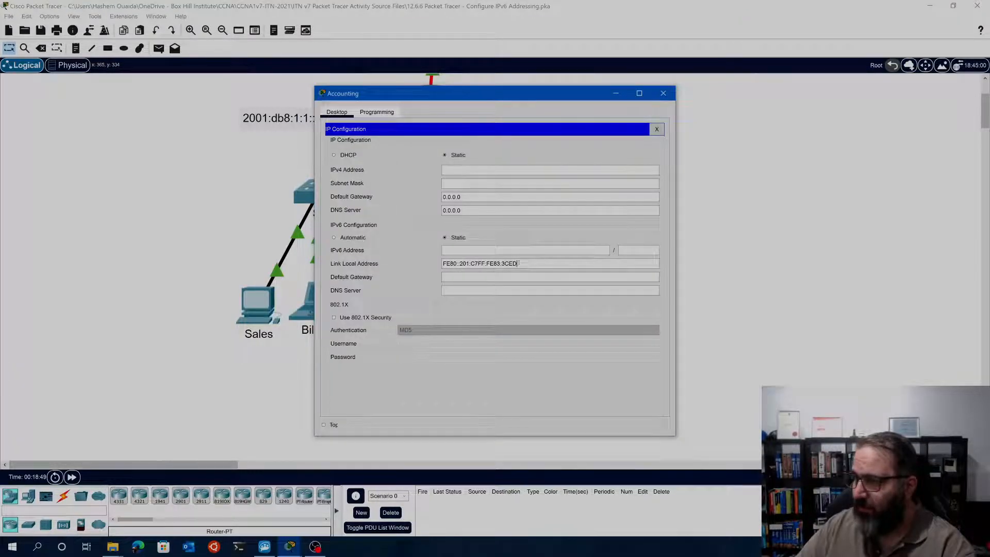
Try to ping R1's copied link-local address from the Accounting server's Command Prompt using ping ipv6
{"action": "triple_click", "coordinate": [453, 264]}
{"action": "left_click", "coordinate": [382, 112]}
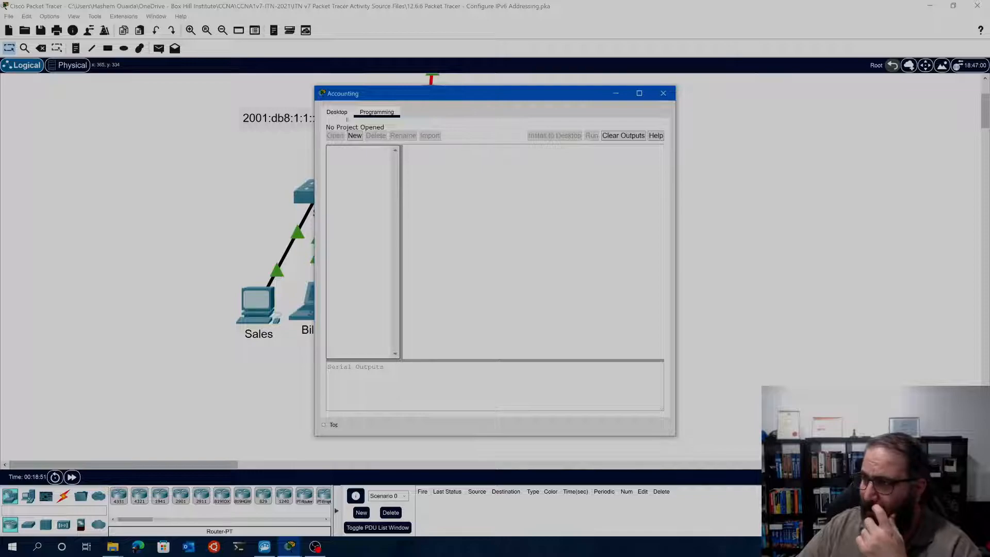
{"action": "left_click", "coordinate": [341, 113]}
{"action": "left_click", "coordinate": [657, 128]}
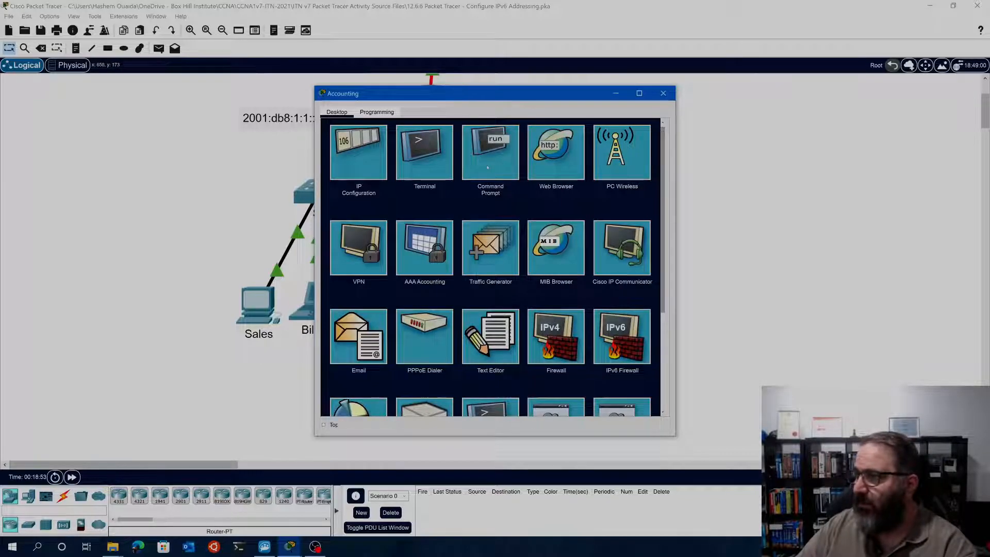
{"action": "left_click", "coordinate": [487, 167]}
{"action": "type", "text": "ping ipv6"}
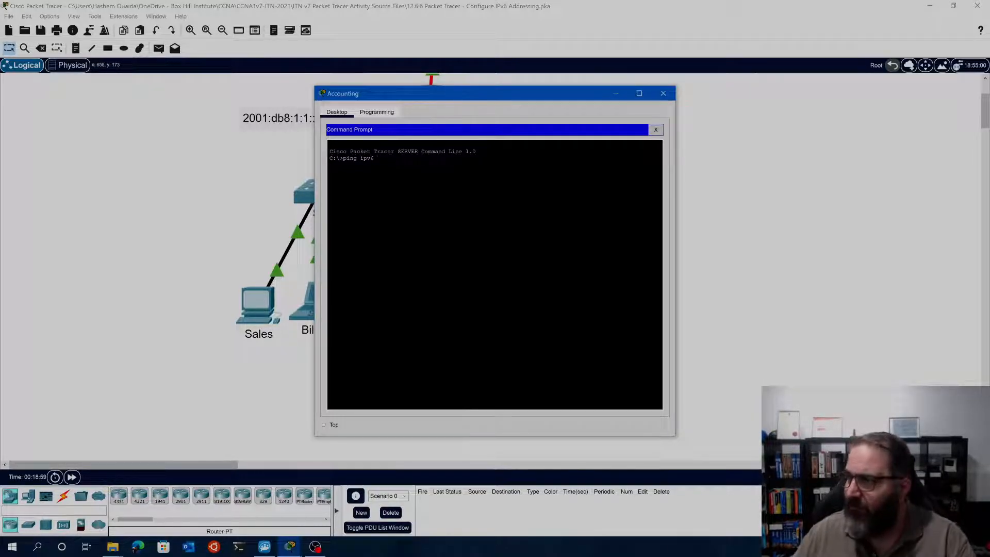
{"action": "right_click", "coordinate": [380, 159]}
{"action": "left_click", "coordinate": [405, 179]}
{"action": "key", "text": "Return"}
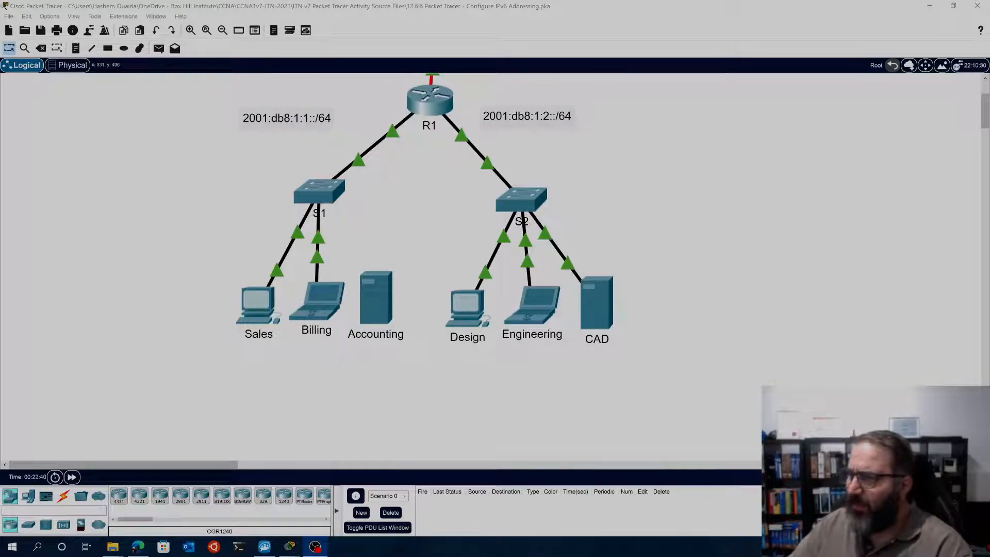
Try to access the connection types for cabling devices, and check switch S1's command line
{"action": "left_click", "coordinate": [62, 496]}
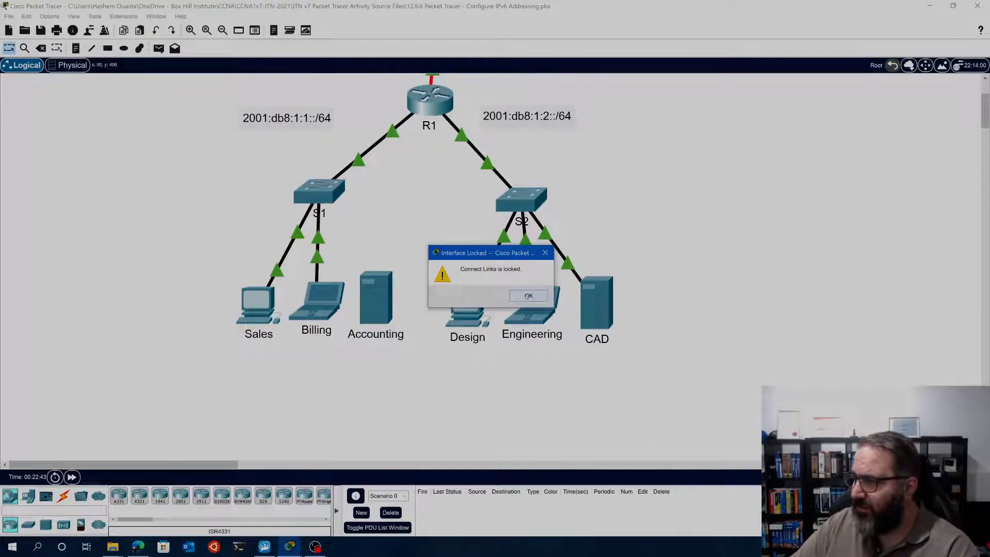
{"action": "left_click", "coordinate": [528, 295]}
{"action": "left_click", "coordinate": [317, 191]}
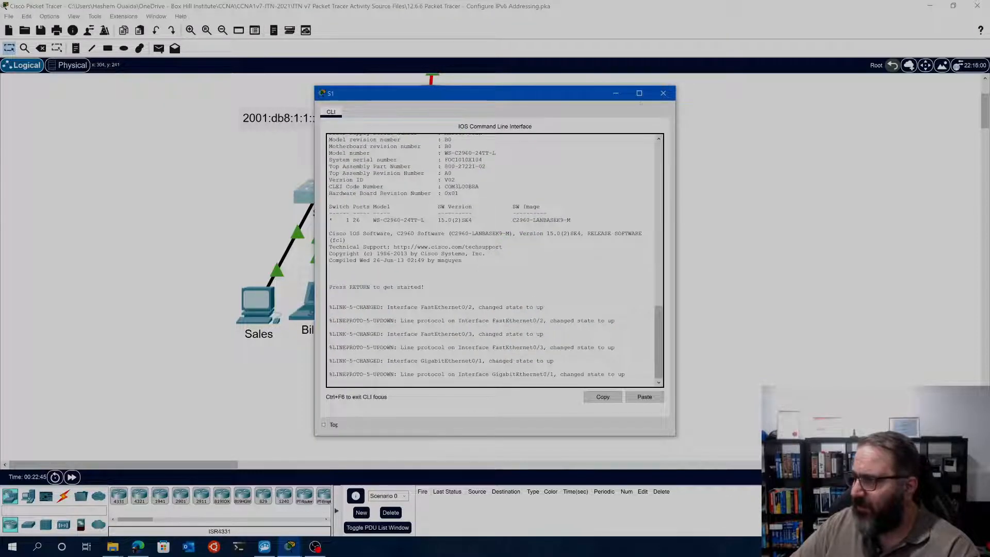
{"action": "left_click", "coordinate": [660, 96]}
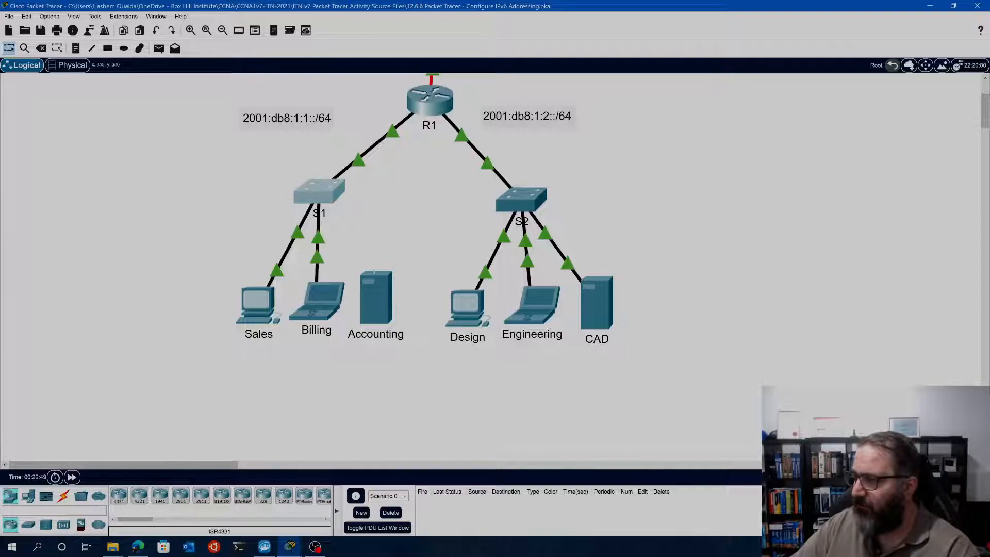
Return to the activity instructions, review Part 2 Step 1 for the Accounting server, and move the instructions window aside from the topology
{"action": "mouse_move", "coordinate": [290, 546]}
{"action": "left_click", "coordinate": [359, 502]}
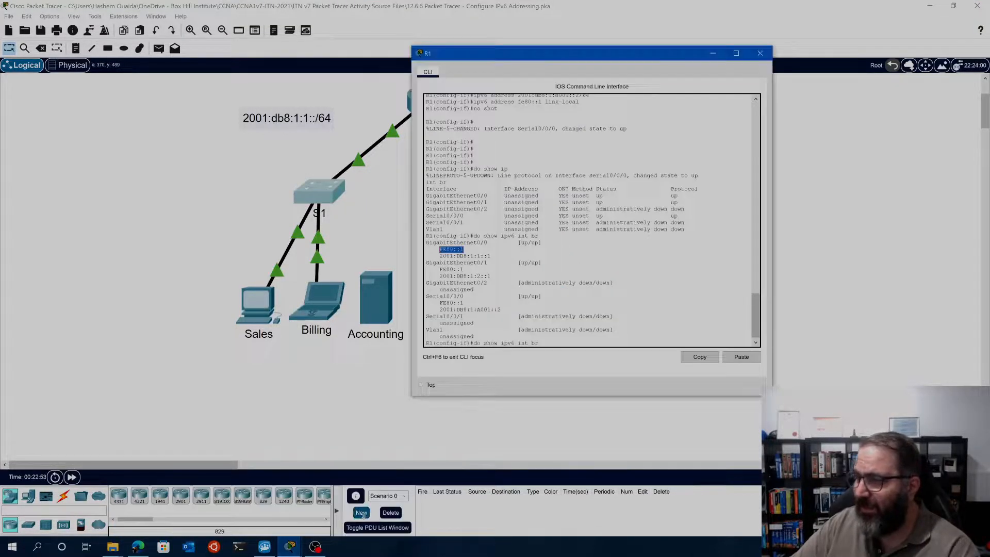
{"action": "left_click", "coordinate": [246, 503]}
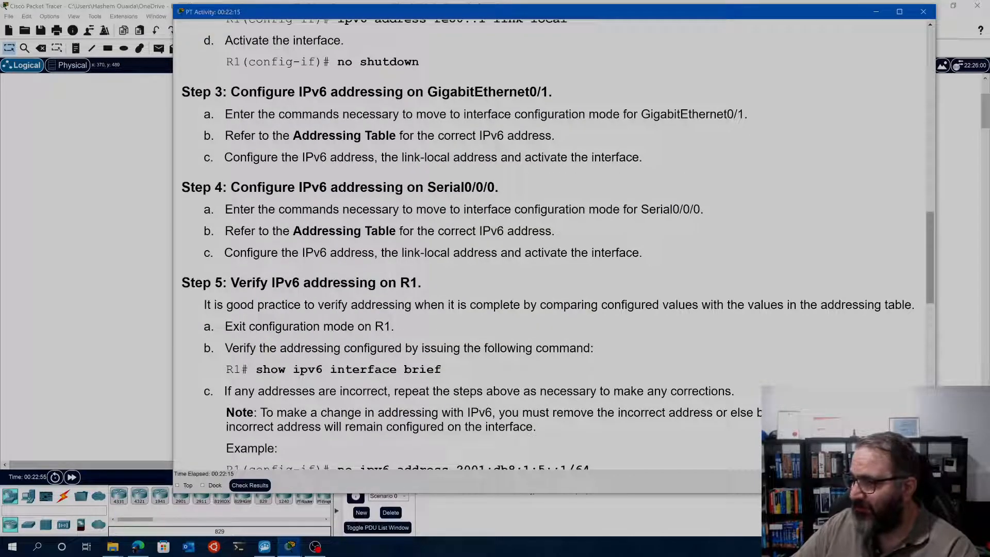
{"action": "scroll", "coordinate": [452, 349], "scroll_direction": "down", "scroll_amount": 3}
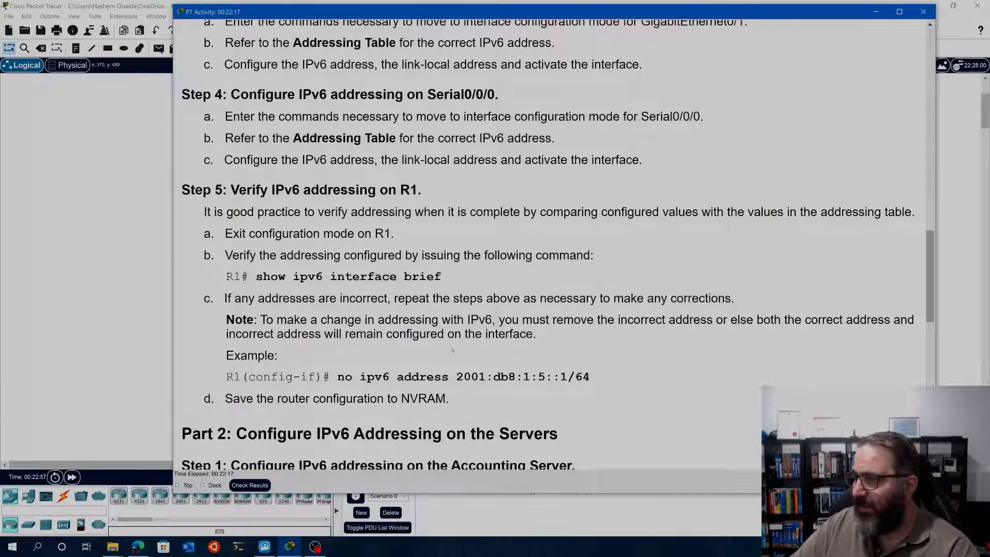
{"action": "scroll", "coordinate": [452, 350], "scroll_direction": "down", "scroll_amount": 4}
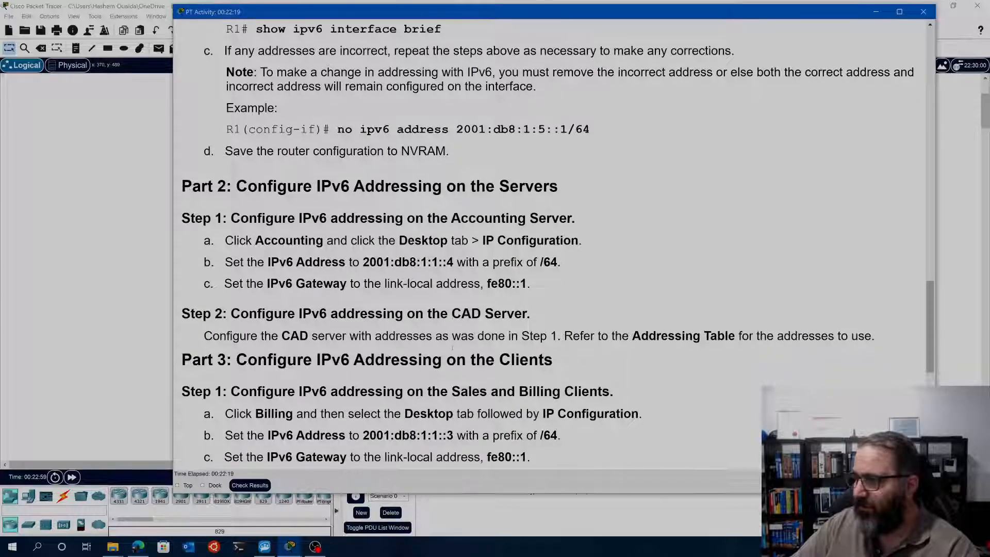
{"action": "left_click_drag", "start_coordinate": [255, 241], "coordinate": [556, 241]}
{"action": "left_click_drag", "start_coordinate": [393, 14], "coordinate": [656, 33]}
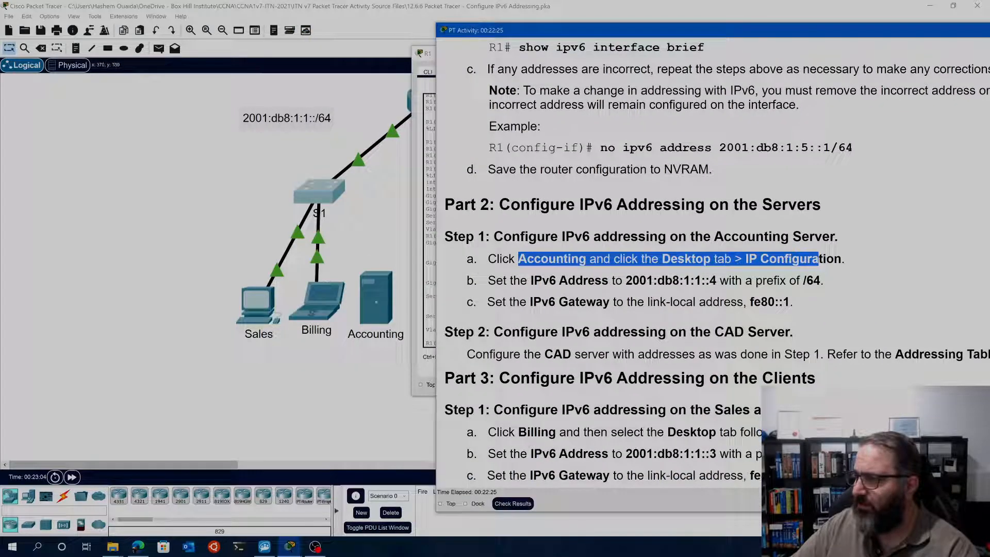
Try again to access the connection types for adding a link in the topology
{"action": "left_click", "coordinate": [63, 498]}
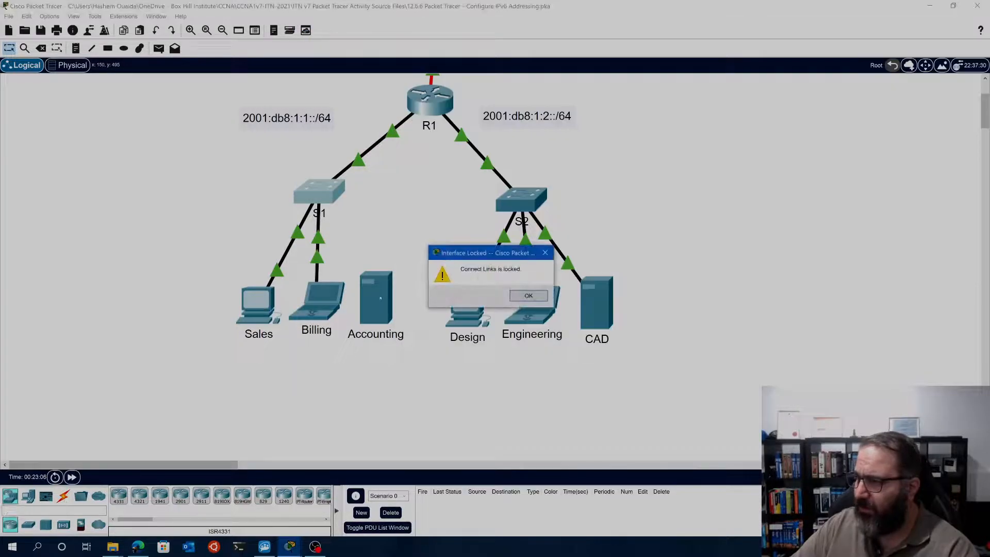
{"action": "left_click", "coordinate": [528, 295]}
{"action": "left_click", "coordinate": [885, 128]}
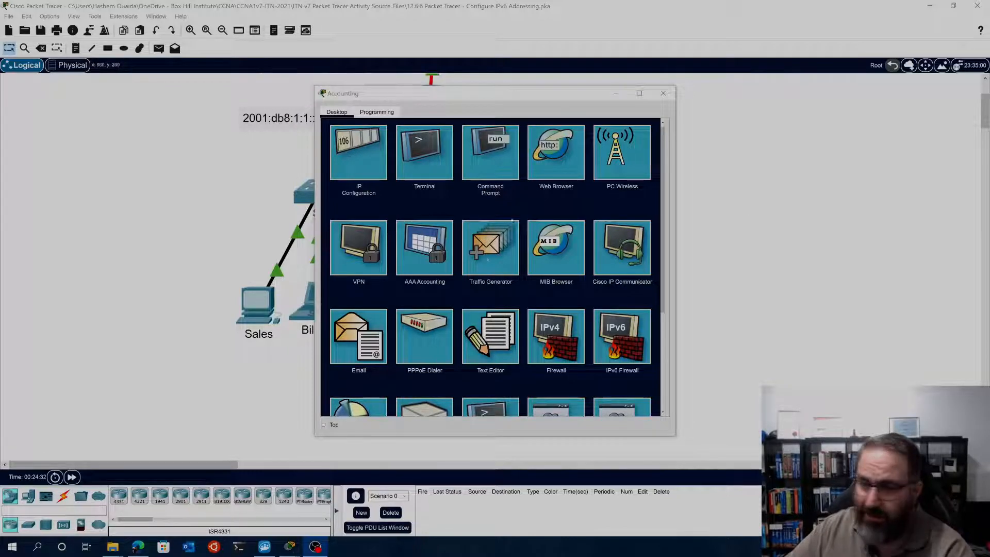
Move the Accounting window aside and copy the IPv6 address 2001:db8:1:1::4 from Part 2 Step 1 of the activity instructions
{"action": "left_click_drag", "start_coordinate": [414, 93], "coordinate": [577, 85]}
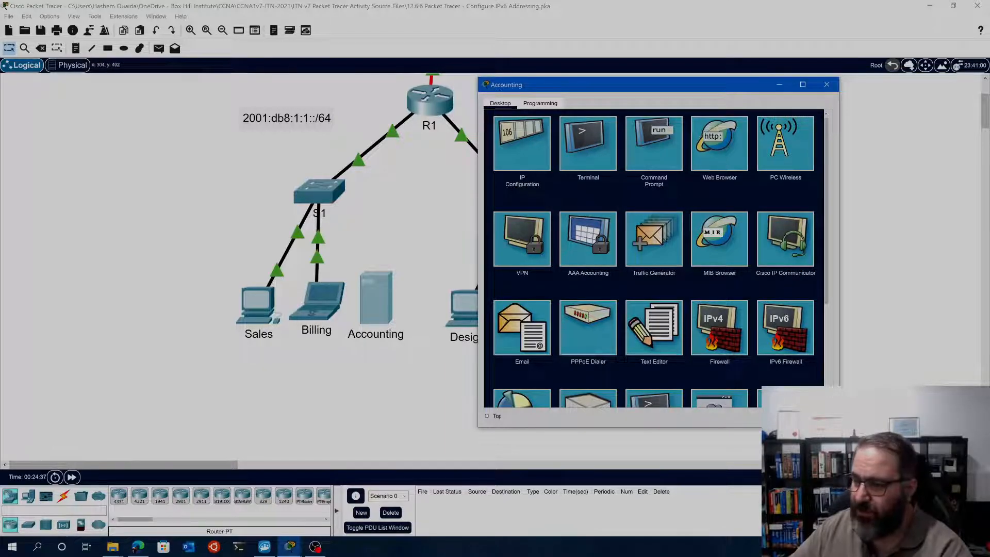
{"action": "left_click", "coordinate": [296, 549]}
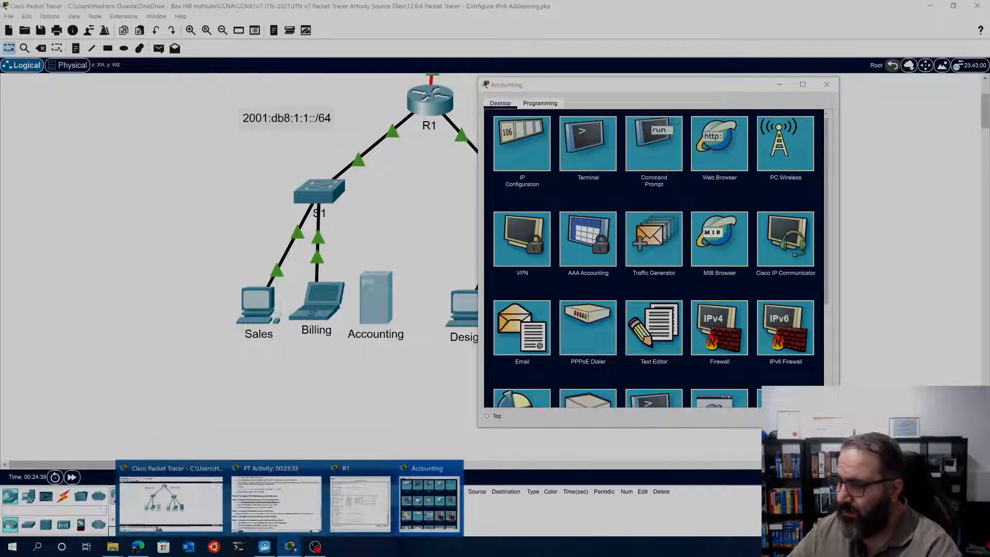
{"action": "left_click", "coordinate": [282, 508]}
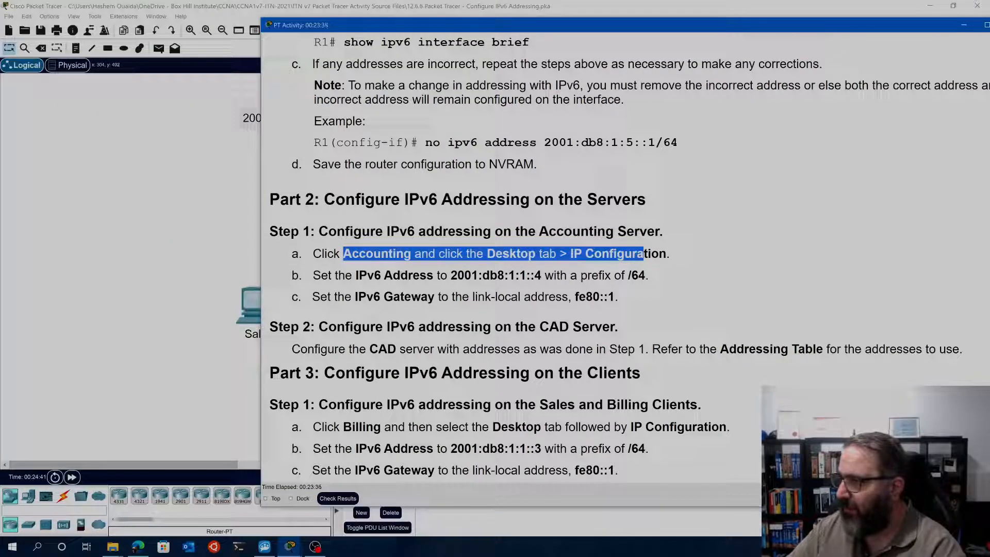
{"action": "left_click_drag", "start_coordinate": [450, 275], "coordinate": [541, 275]}
{"action": "right_click", "coordinate": [479, 273]}
{"action": "left_click", "coordinate": [499, 282]}
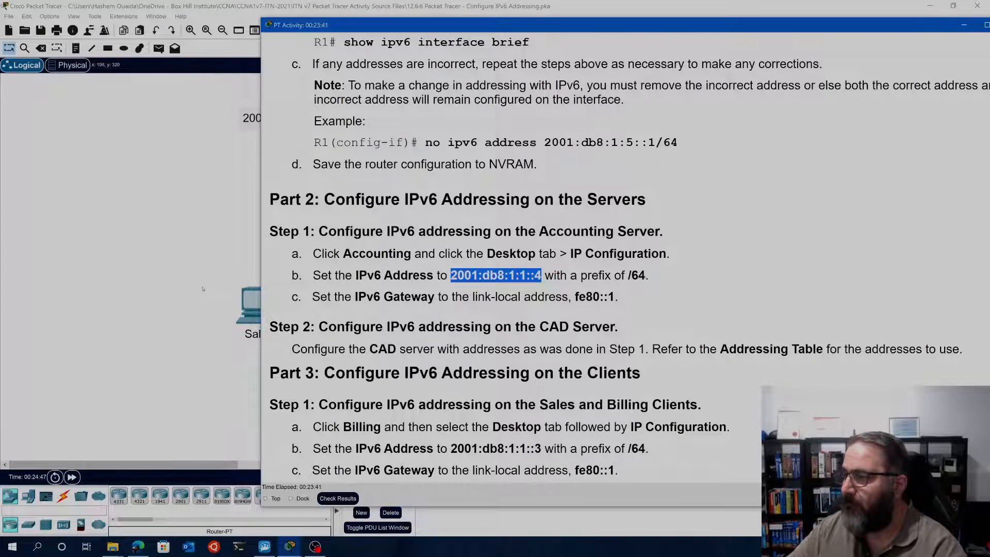
In the Accounting server's IP Configuration, set the static IPv6 address to the copied 2001:db8:1:1::4 with prefix length 64
{"action": "left_click", "coordinate": [202, 289]}
{"action": "left_click", "coordinate": [375, 298]}
{"action": "left_click", "coordinate": [527, 145]}
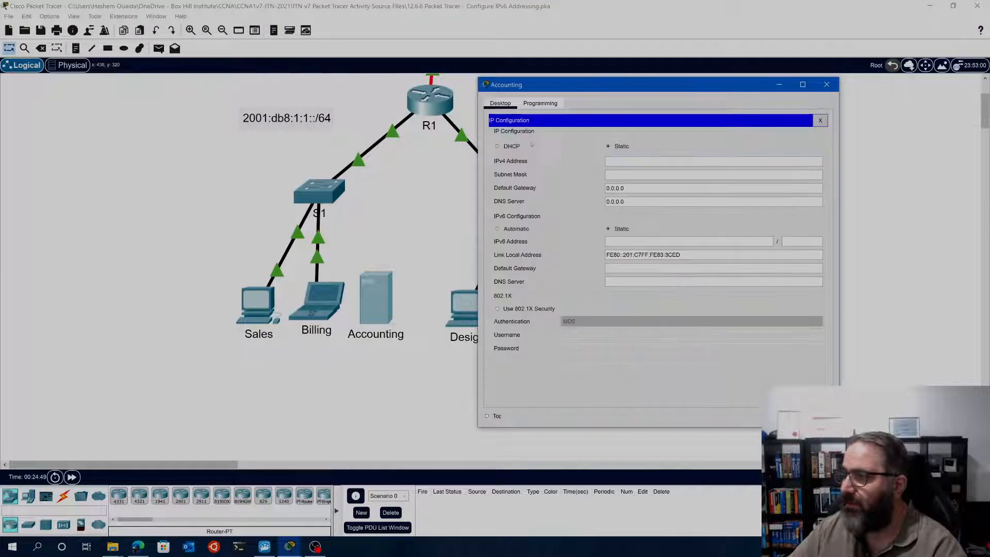
{"action": "right_click", "coordinate": [636, 242]}
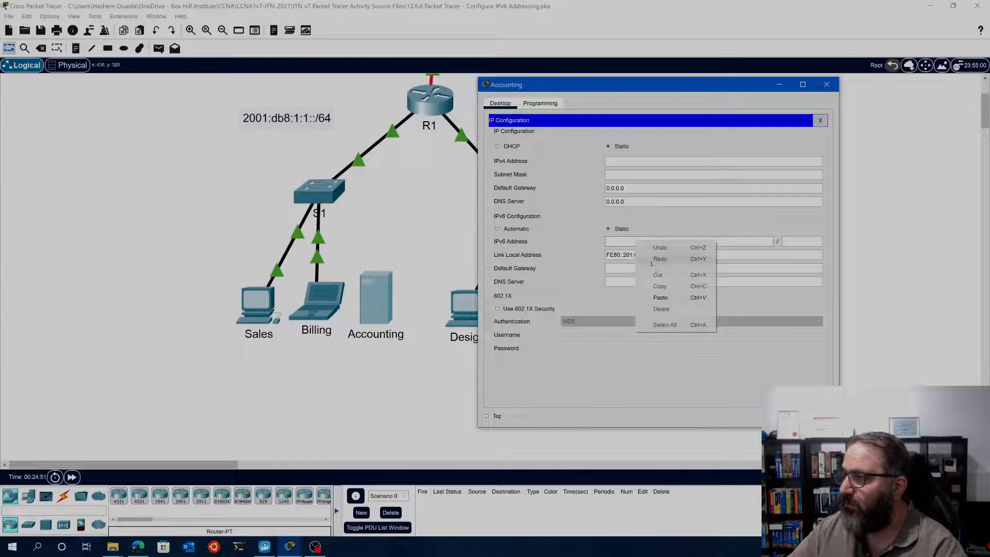
{"action": "left_click", "coordinate": [660, 297]}
{"action": "key", "text": "Tab"}
{"action": "type", "text": "64"}
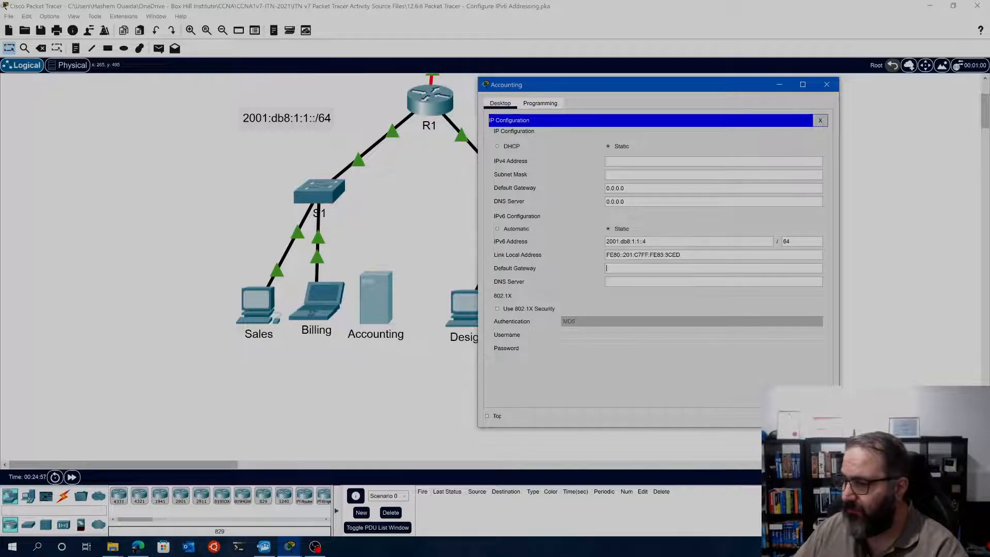
Copy the link-local gateway fe80::1 from the instructions into the Accounting server's IPv6 default gateway, and close IP Configuration
{"action": "left_click", "coordinate": [289, 547]}
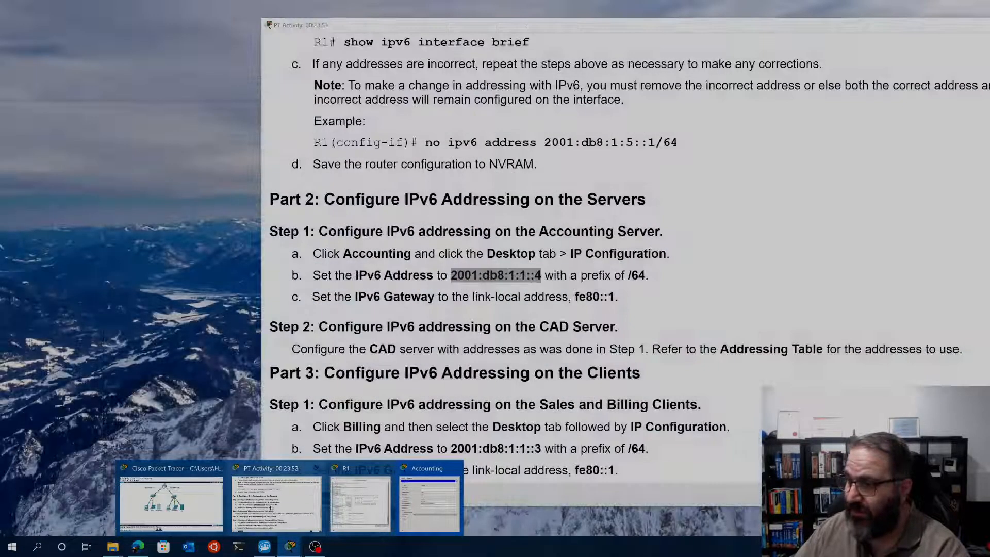
{"action": "left_click", "coordinate": [276, 502]}
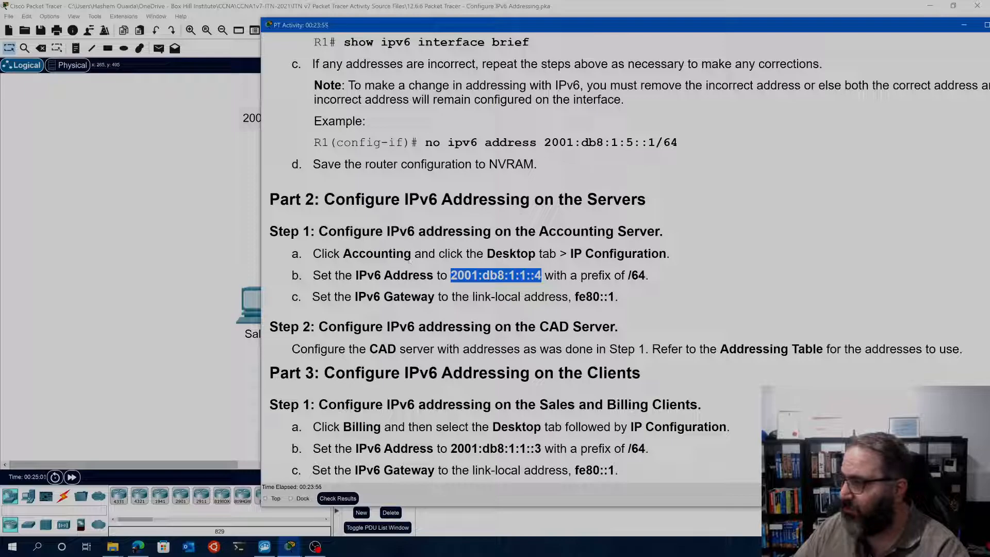
{"action": "left_click_drag", "start_coordinate": [573, 297], "coordinate": [615, 296]}
{"action": "right_click", "coordinate": [615, 297]}
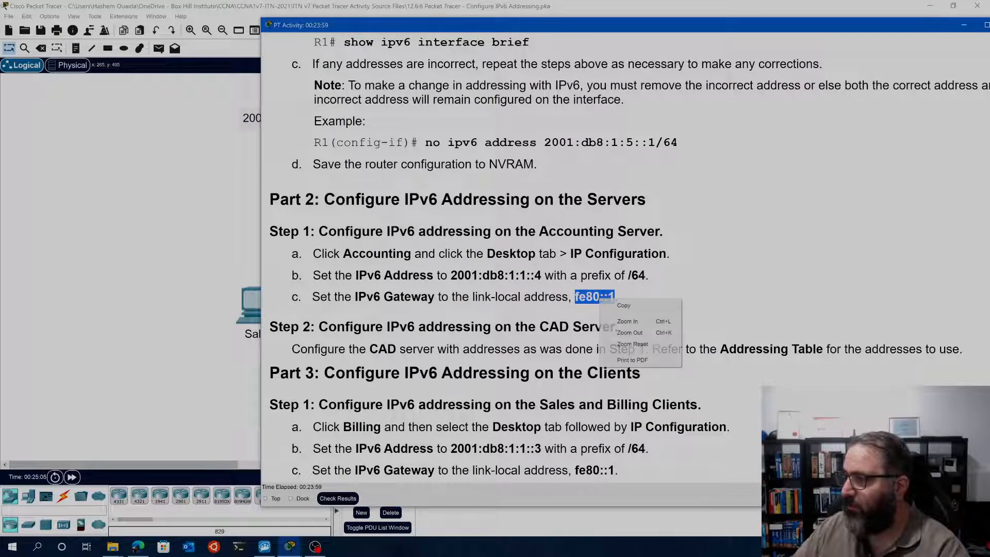
{"action": "left_click", "coordinate": [621, 307]}
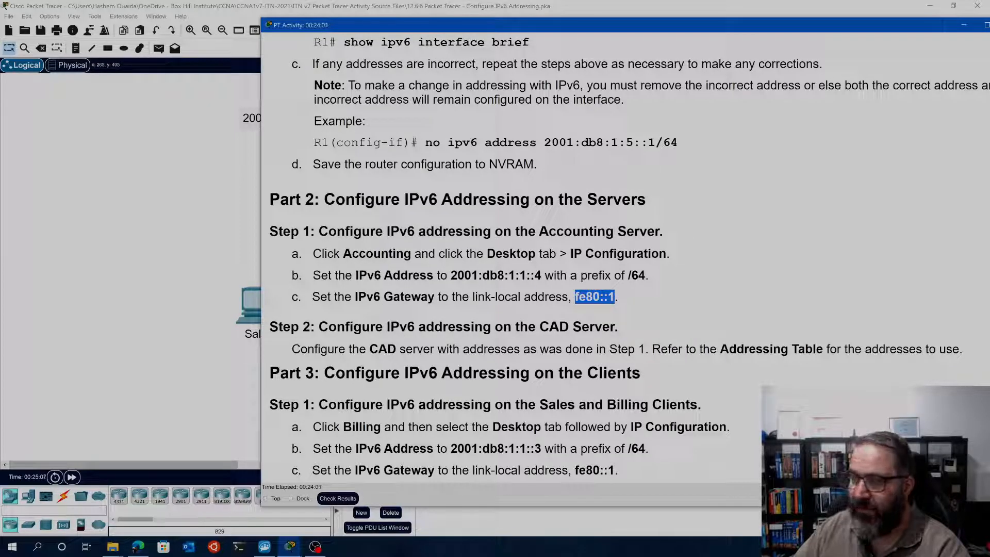
{"action": "left_click", "coordinate": [172, 305]}
{"action": "left_click", "coordinate": [381, 278]}
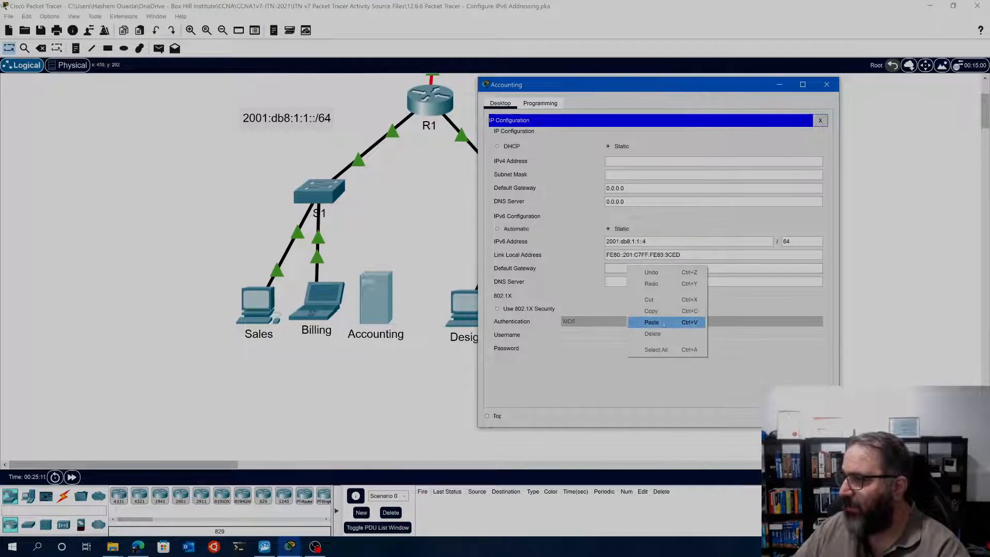
{"action": "left_click", "coordinate": [651, 321]}
{"action": "left_click", "coordinate": [819, 122]}
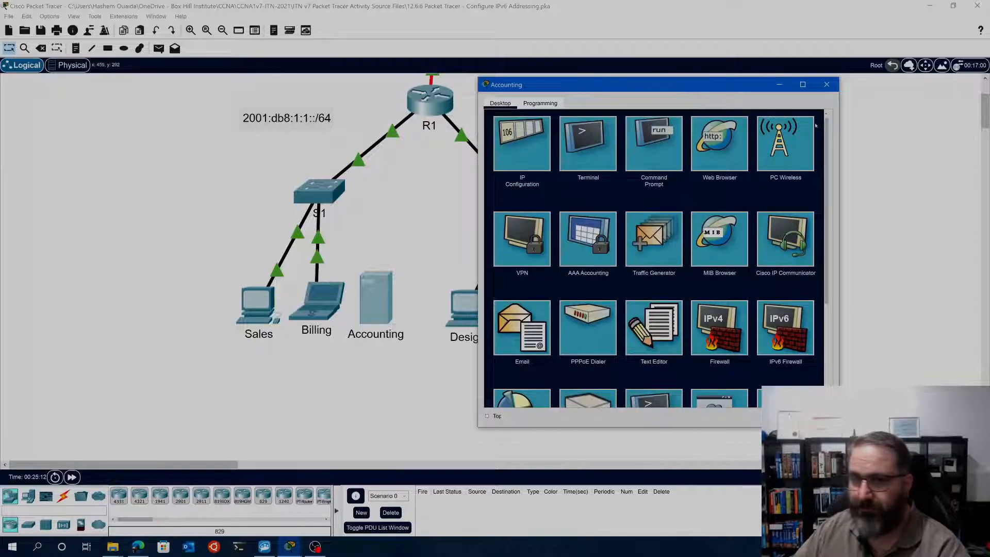
Check the activity results from the instructions window and review the assessment items, including the Accounting server's IPv6 settings
{"action": "left_click_drag", "start_coordinate": [623, 88], "coordinate": [421, 101]}
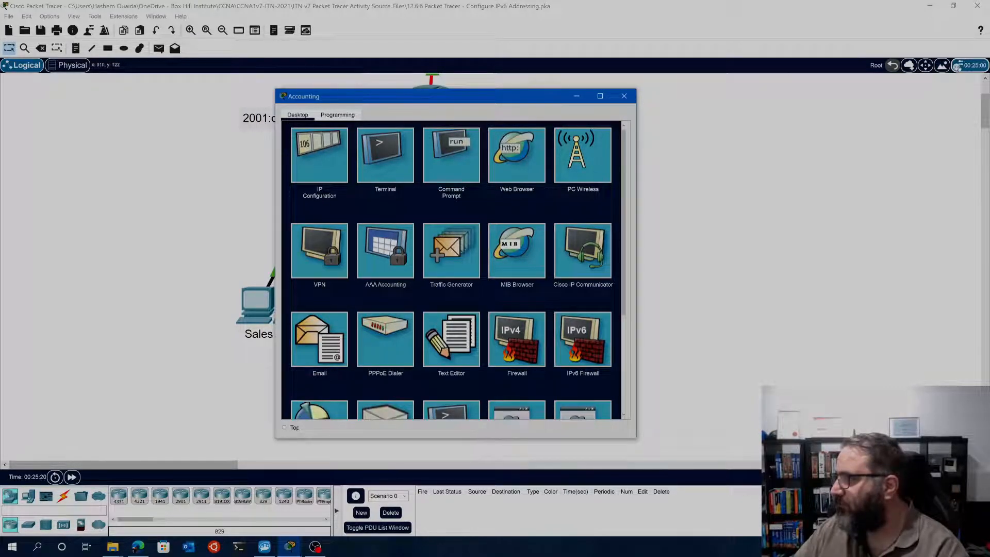
{"action": "left_click_drag", "start_coordinate": [364, 98], "coordinate": [442, 86]}
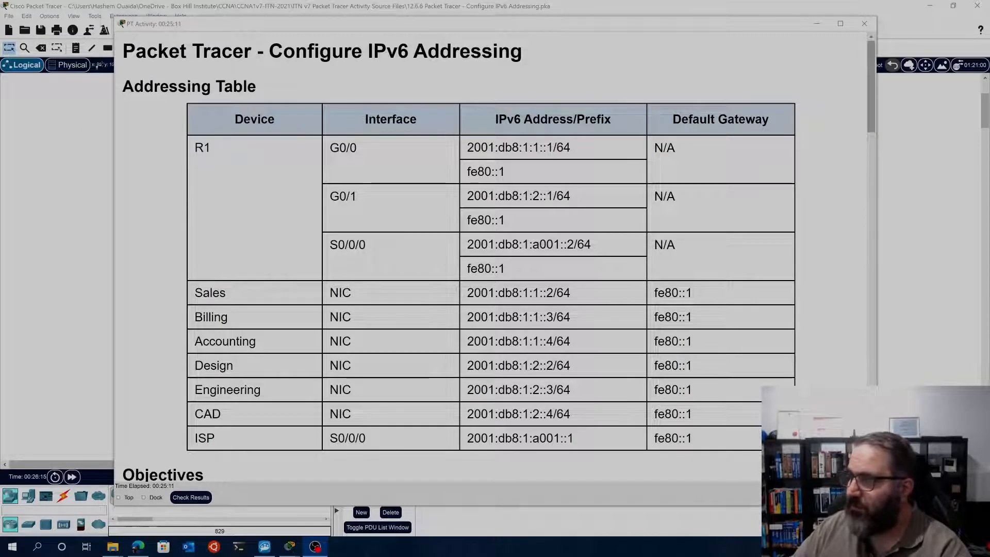
{"action": "left_click", "coordinate": [190, 497]}
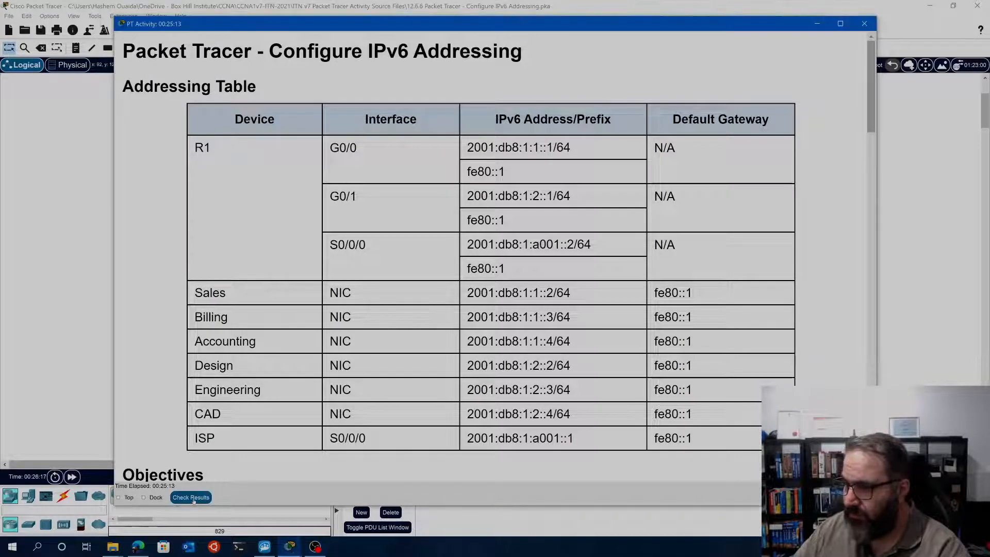
{"action": "left_click", "coordinate": [93, 72]}
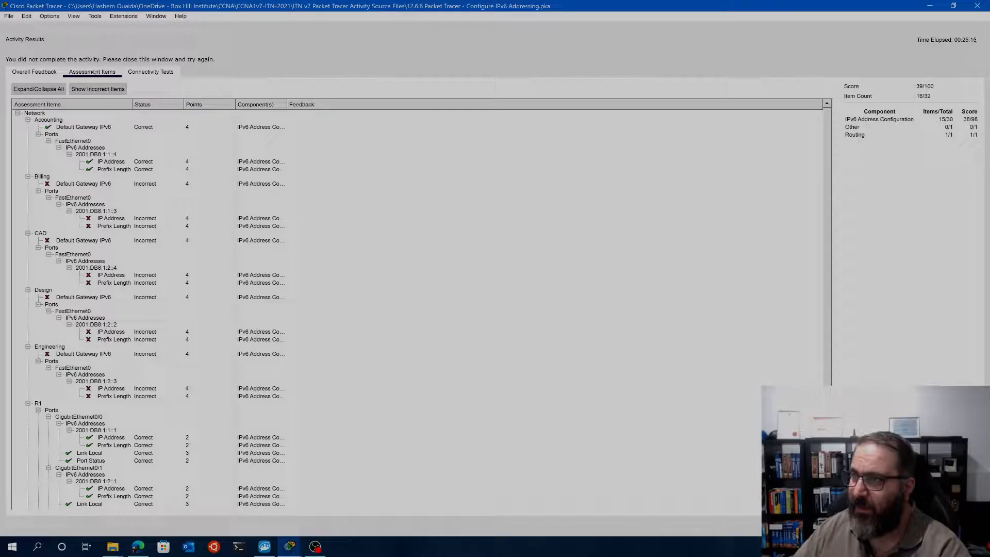
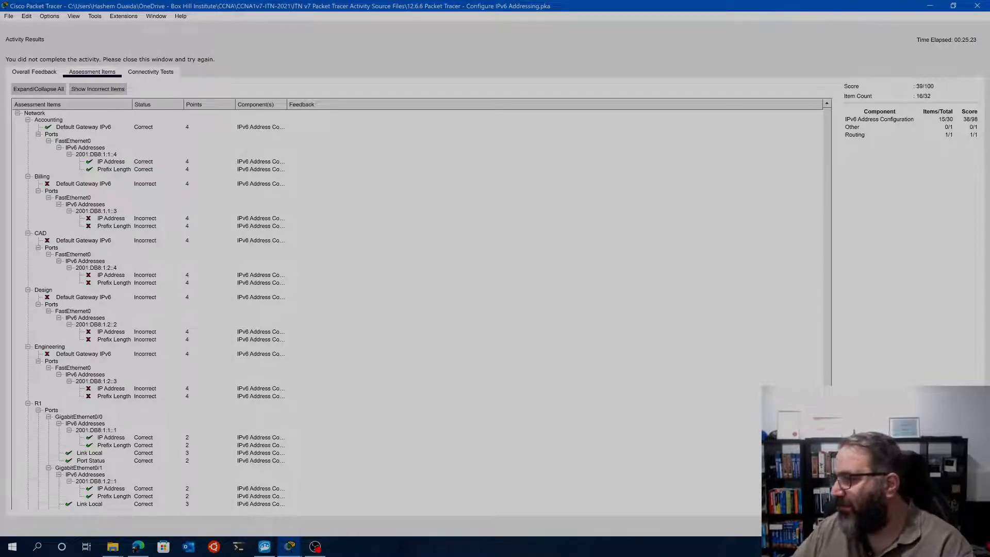
Close the activity results and copy the CAD server's IPv6 address 2001:db8:1:2::4/64 from the Addressing Table
{"action": "left_click", "coordinate": [963, 525]}
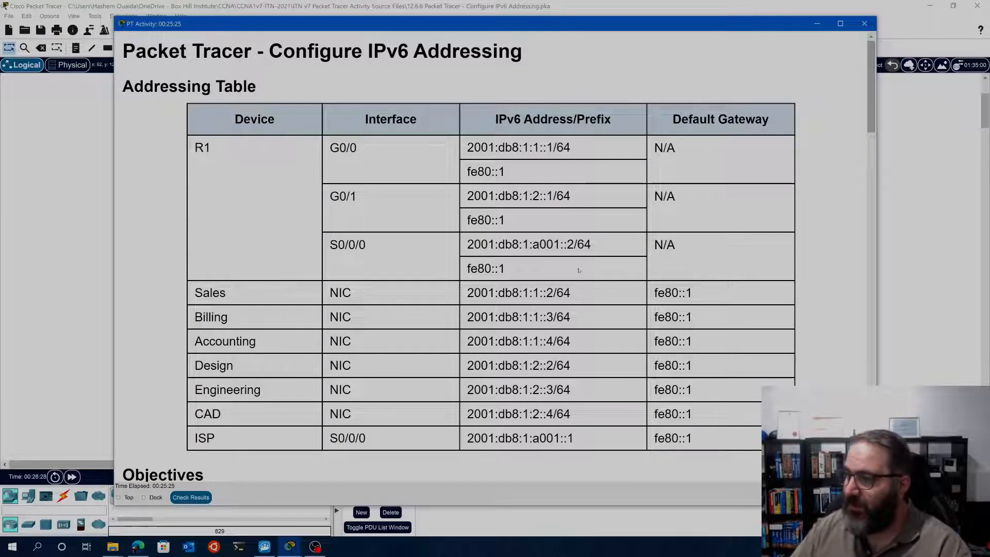
{"action": "mouse_move", "coordinate": [570, 414]}
{"action": "left_mouse_down"}
{"action": "mouse_move", "coordinate": [474, 414]}
{"action": "mouse_move", "coordinate": [572, 415]}
{"action": "left_mouse_up"}
{"action": "right_click", "coordinate": [545, 417]}
{"action": "left_click", "coordinate": [566, 423]}
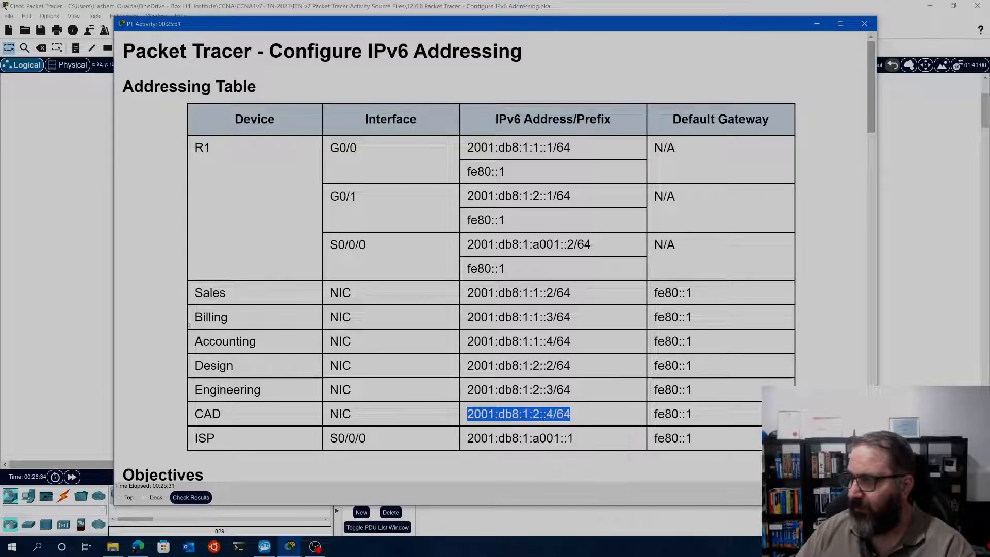
In the CAD server's IP Configuration, set the static IPv6 address to 2001:db8:1:2::4 with prefix length 64
{"action": "left_click", "coordinate": [47, 201]}
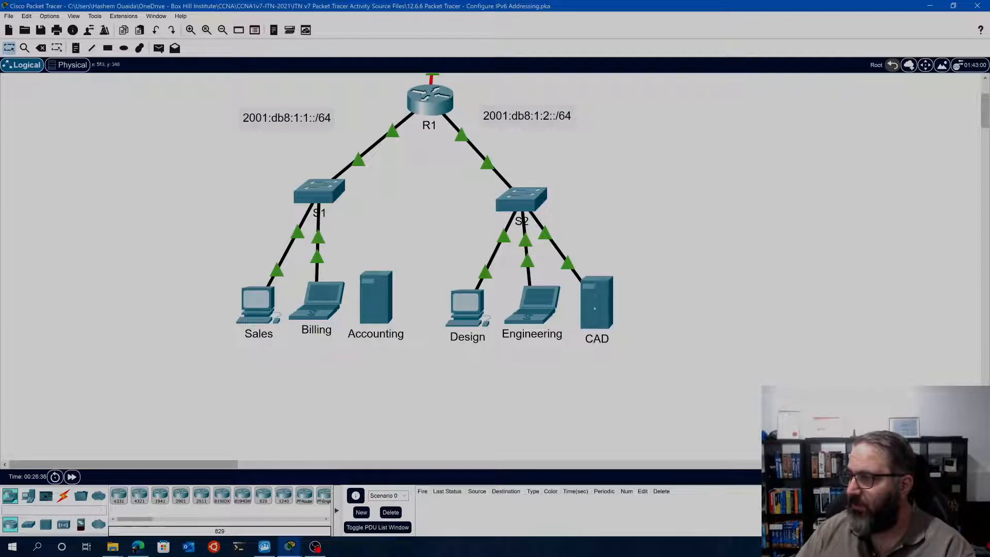
{"action": "left_click", "coordinate": [596, 302]}
{"action": "left_click", "coordinate": [361, 136]}
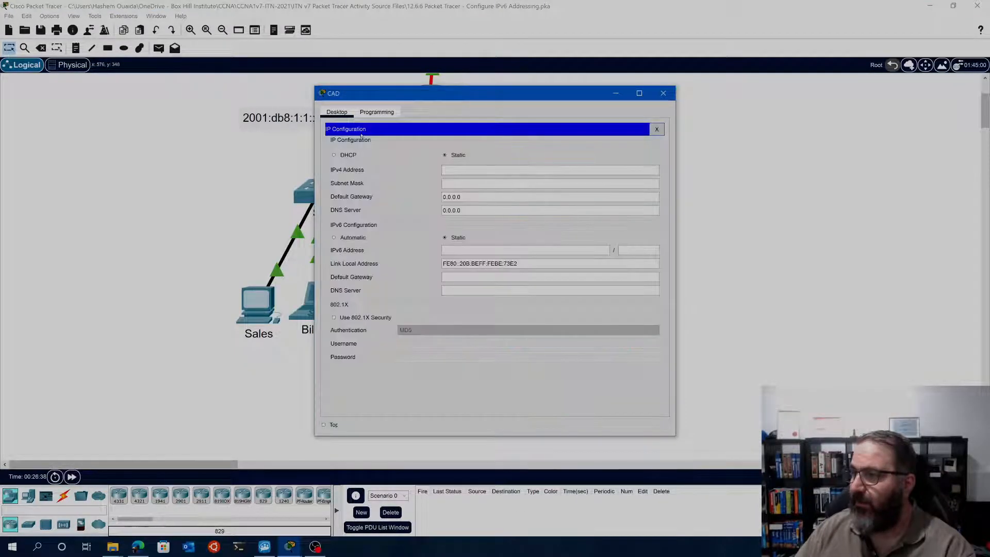
{"action": "right_click", "coordinate": [465, 253]}
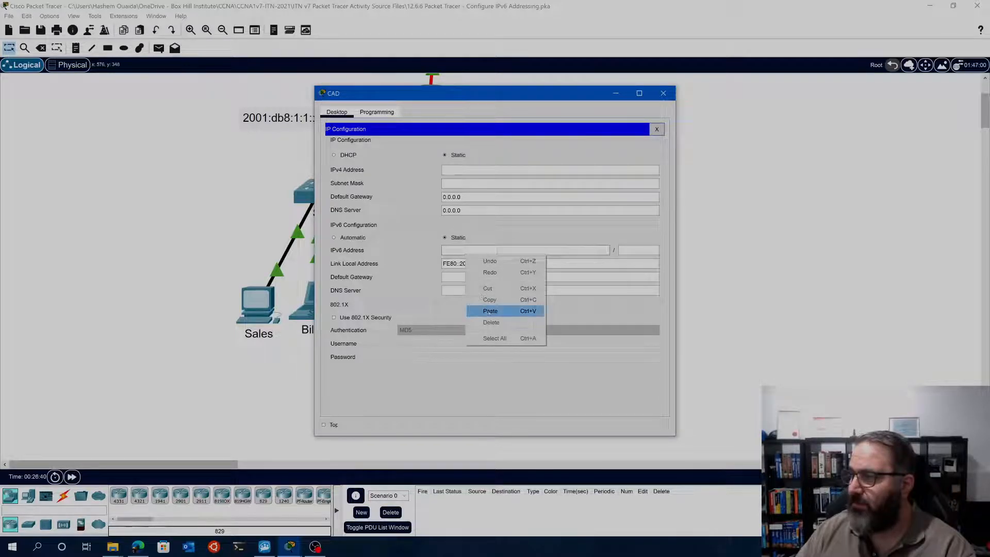
{"action": "left_click", "coordinate": [484, 310]}
{"action": "key", "text": "BackSpace"}
{"action": "key", "text": "BackSpace"}
{"action": "key", "text": "BackSpace"}
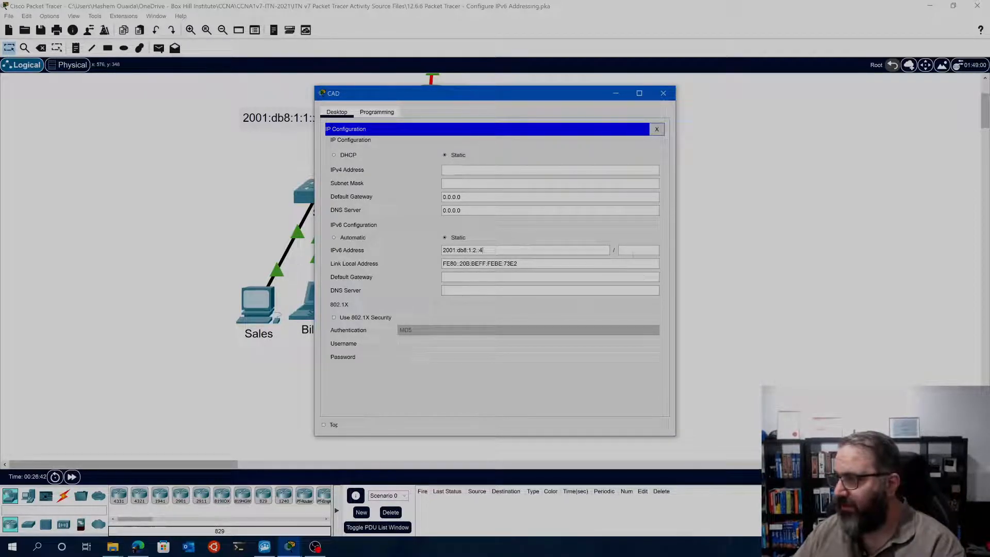
{"action": "key", "text": "Tab"}
{"action": "type", "text": "6"}
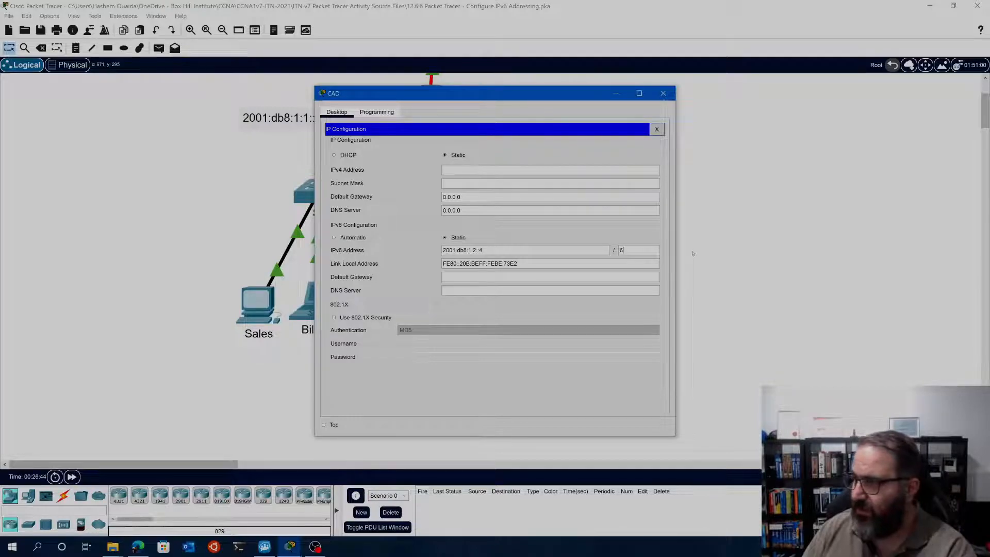
Copy CAD's gateway fe80::1 from the Addressing Table into the CAD server's IPv6 default gateway, and close IP Configuration
{"action": "left_click", "coordinate": [576, 281]}
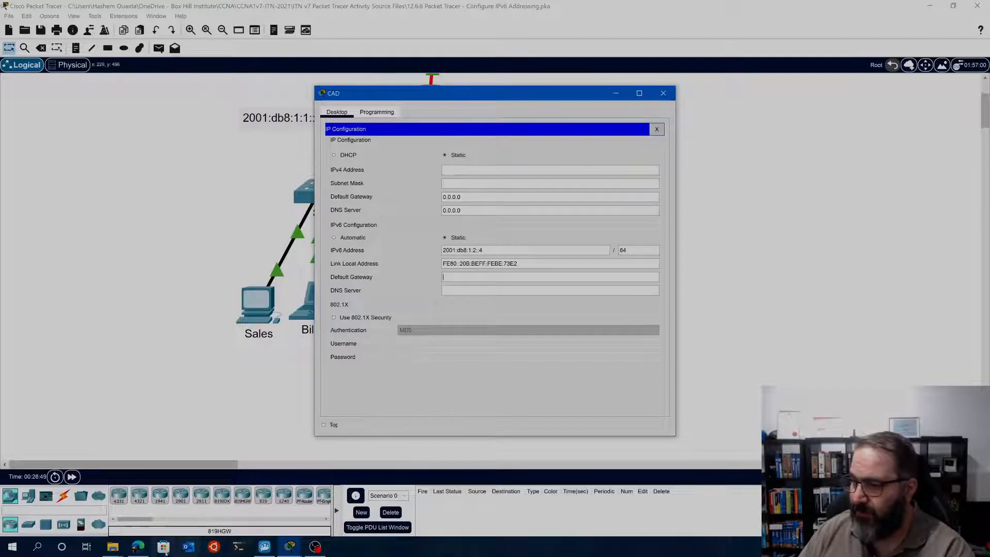
{"action": "left_click", "coordinate": [292, 543]}
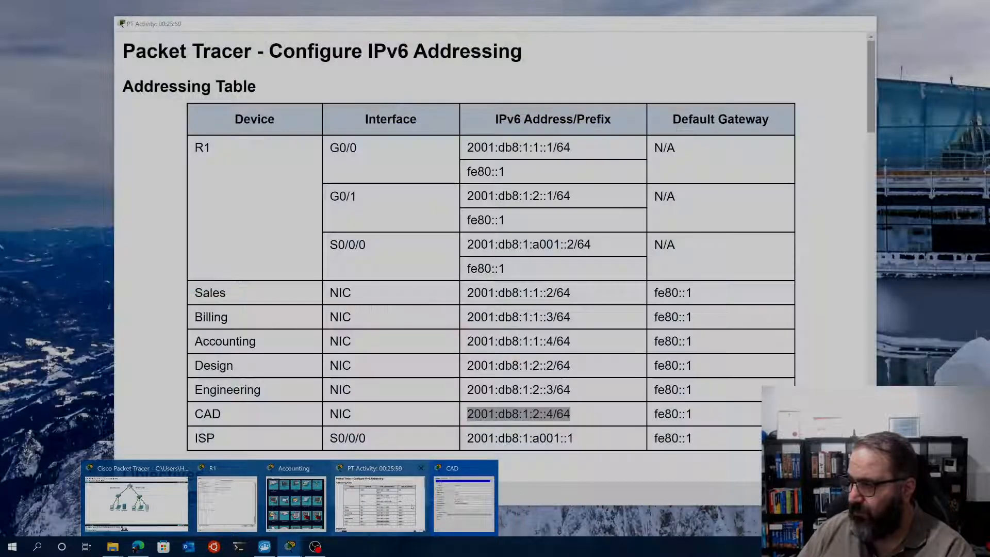
{"action": "left_click", "coordinate": [412, 507]}
{"action": "left_click_drag", "start_coordinate": [696, 414], "coordinate": [653, 414]}
{"action": "right_click", "coordinate": [682, 418]}
{"action": "left_click", "coordinate": [704, 425]}
{"action": "left_click", "coordinate": [900, 356]}
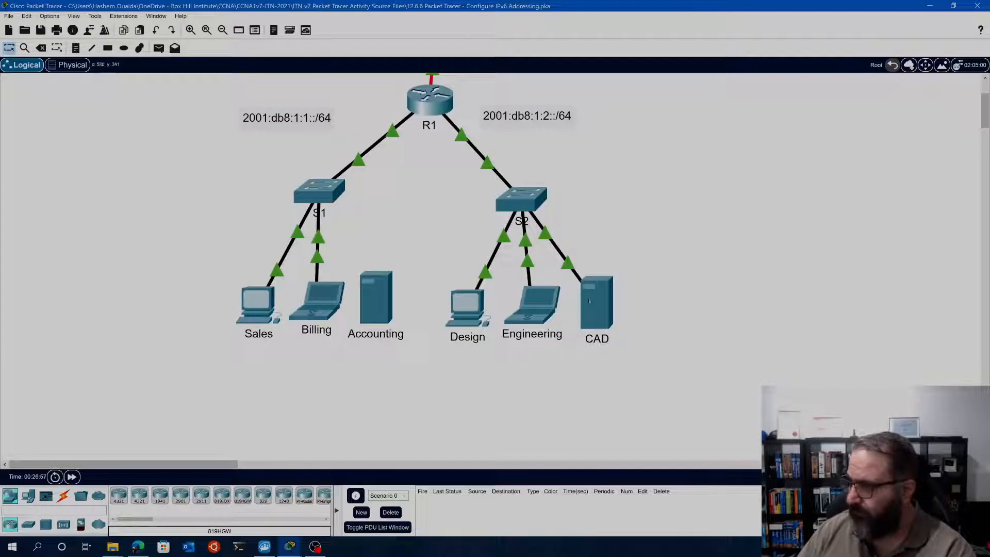
{"action": "left_click", "coordinate": [598, 301]}
{"action": "right_click", "coordinate": [470, 277]}
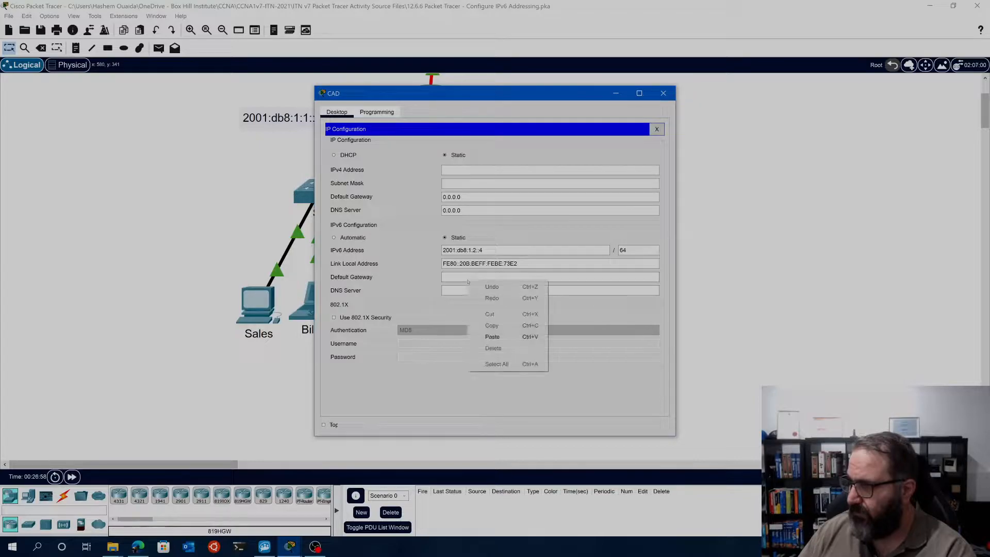
{"action": "left_click", "coordinate": [489, 335]}
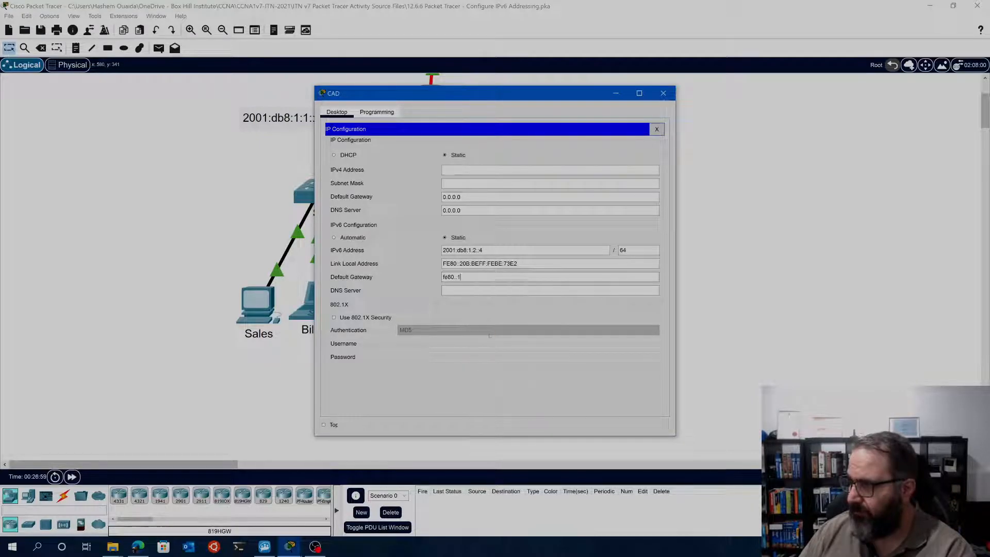
{"action": "left_click", "coordinate": [656, 129]}
Open the CAD server's Command Prompt and try to ping the gateway with "ping ipv6 fe80::1" and "ping ipv6 fe80::1/64"
{"action": "left_click_drag", "start_coordinate": [598, 94], "coordinate": [624, 88]}
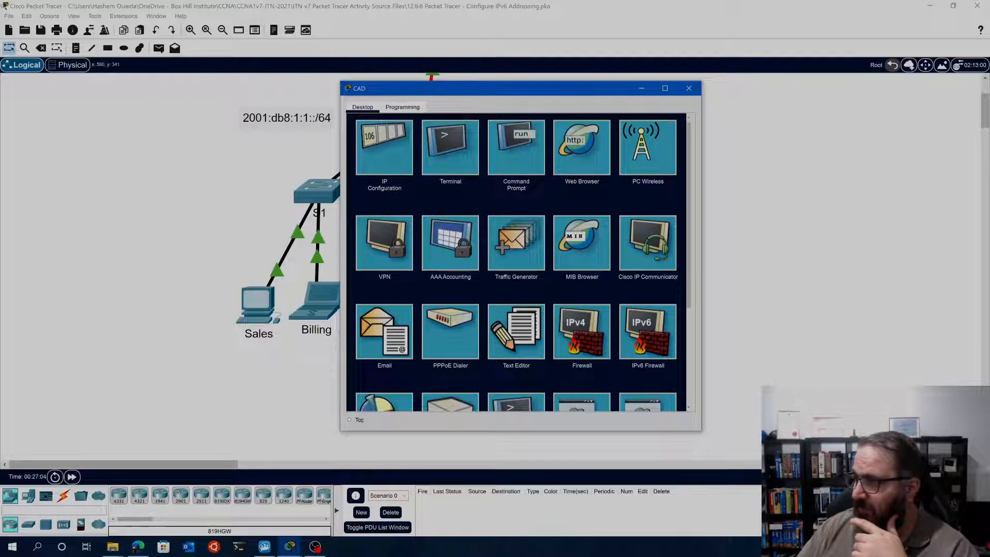
{"action": "left_click", "coordinate": [516, 148]}
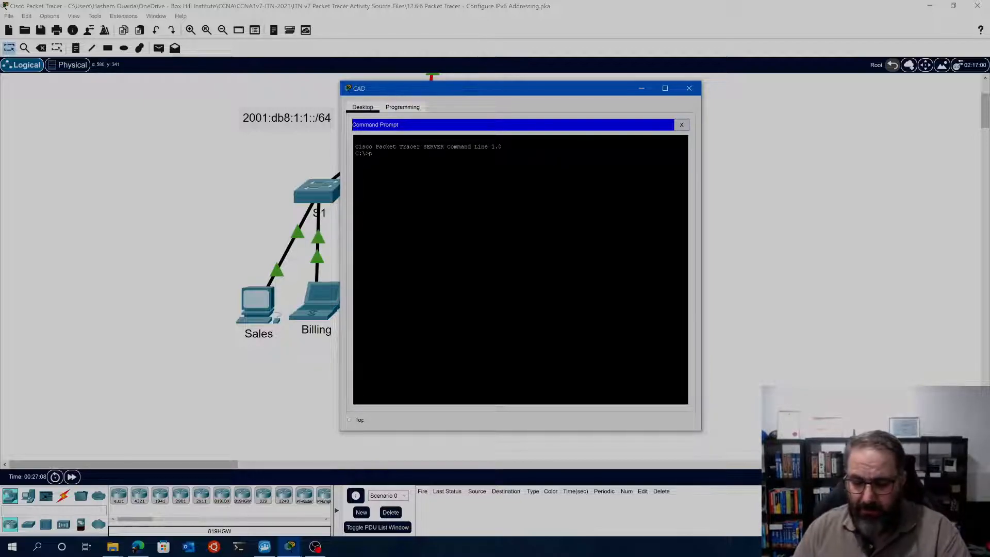
{"action": "type", "text": "ping ipv6"}
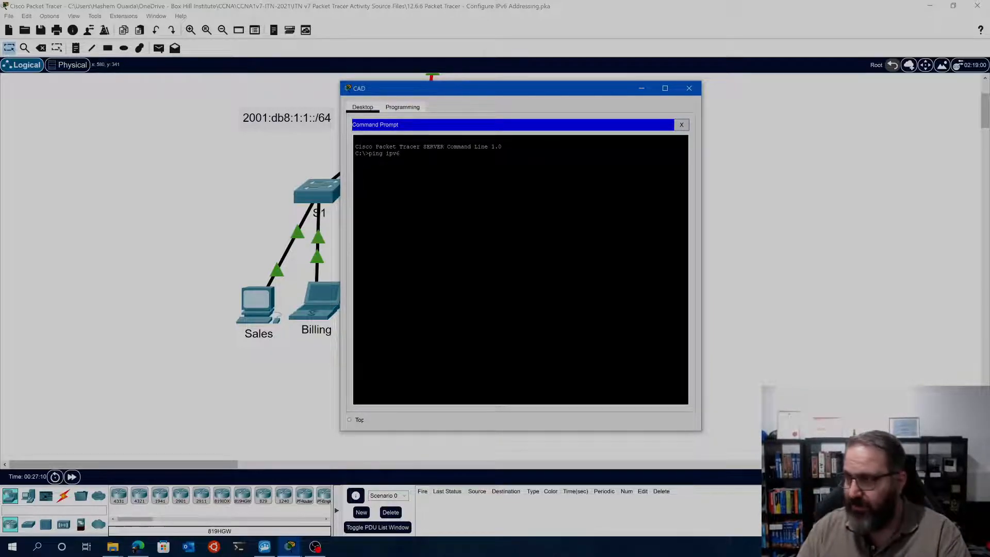
{"action": "type", "text": " fe80::1"}
{"action": "key", "text": "Return"}
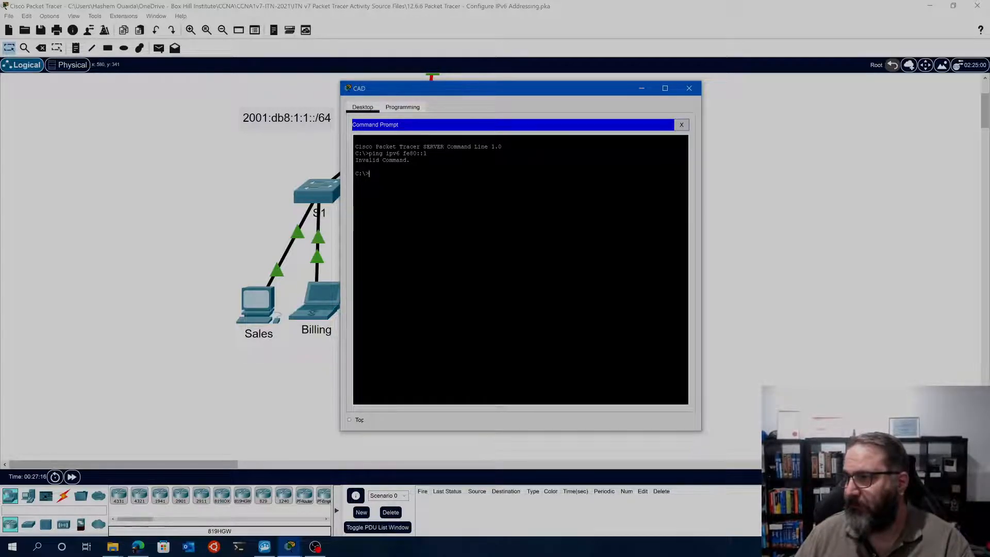
{"action": "key", "text": "Up"}
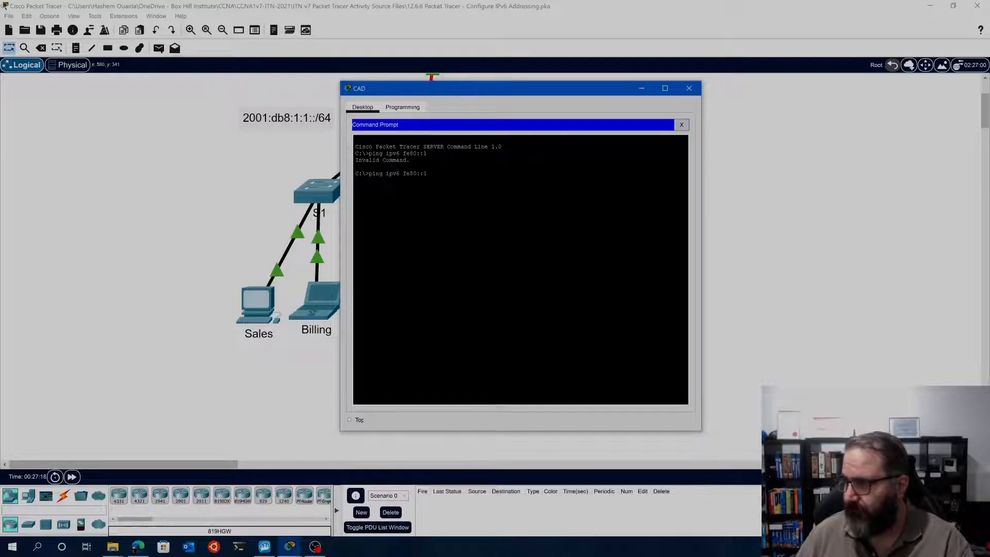
{"action": "type", "text": "/64"}
{"action": "key", "text": "Return"}
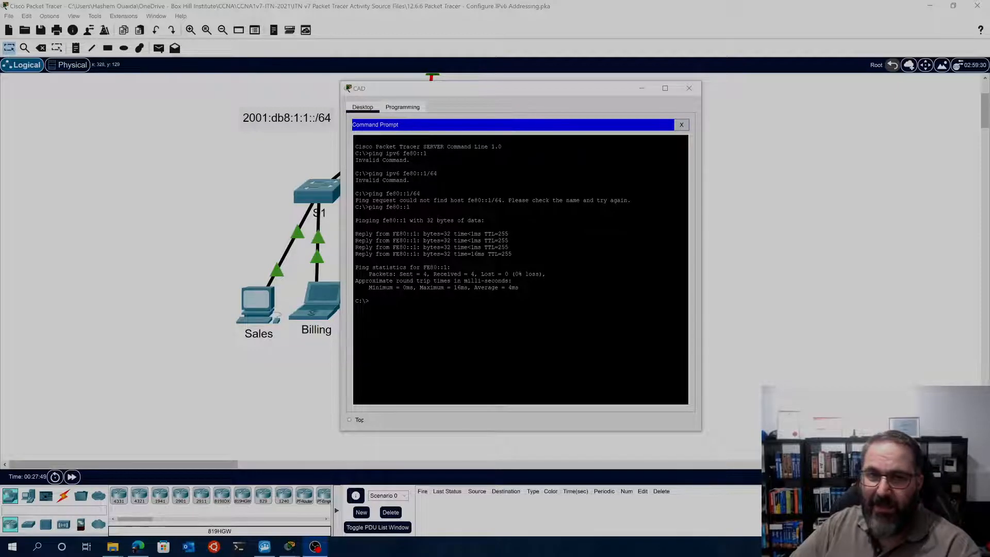
Run "ping fe80::1" from the CAD server's Command Prompt to test the gateway, and close the CAD window
{"action": "key", "text": "alt+Tab"}
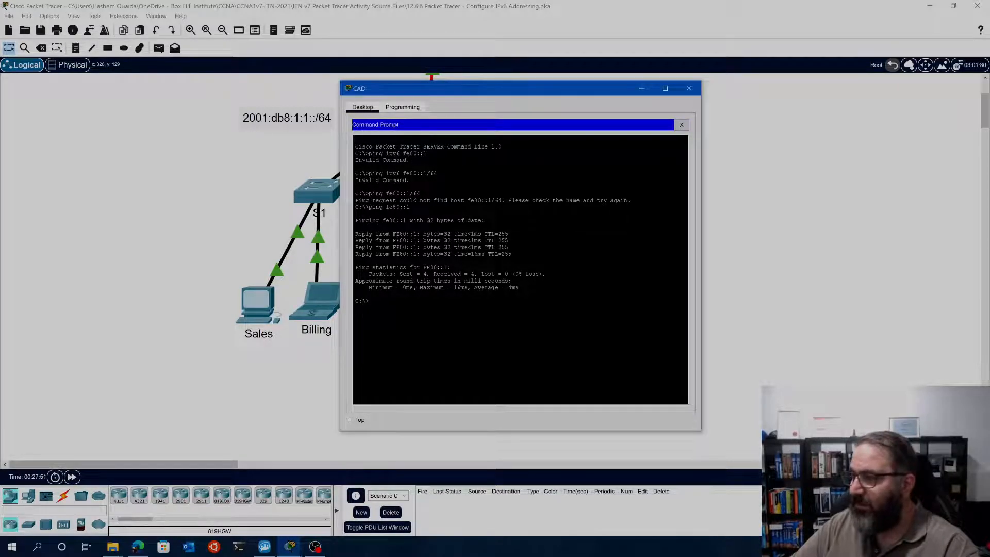
{"action": "key", "text": "Up"}
{"action": "key", "text": "Up"}
{"action": "key", "text": "Up"}
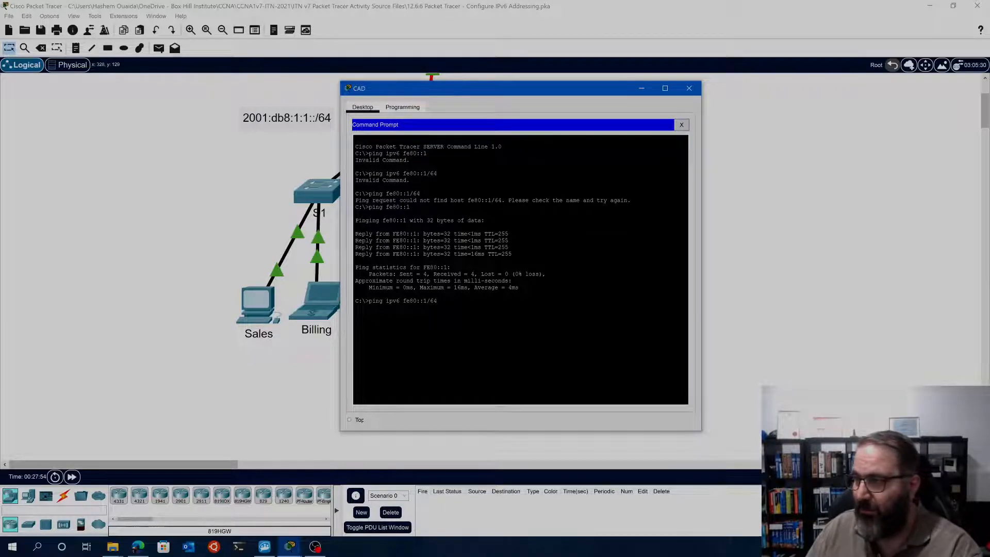
{"action": "key", "text": "BackSpace"}
{"action": "key", "text": "BackSpace"}
{"action": "key", "text": "BackSpace"}
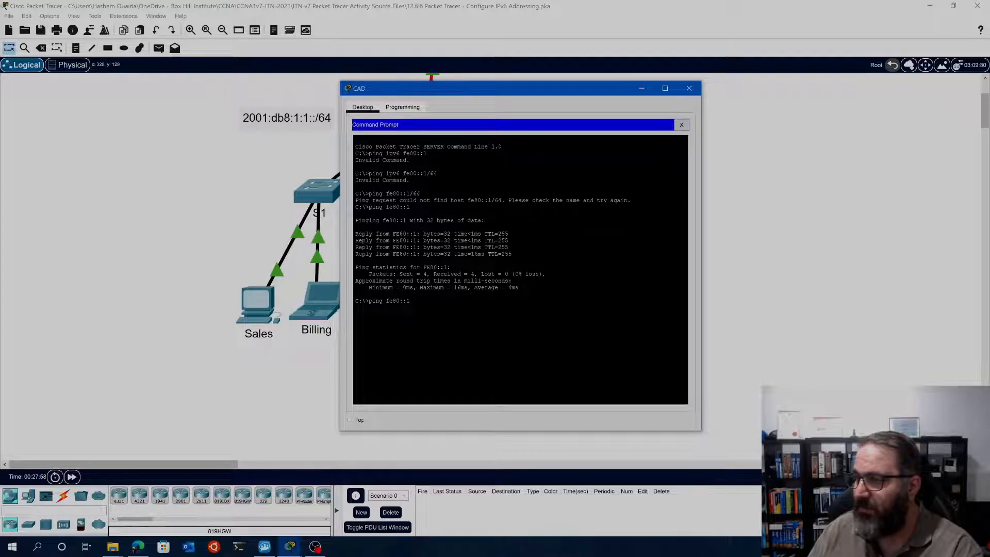
{"action": "key", "text": "Return"}
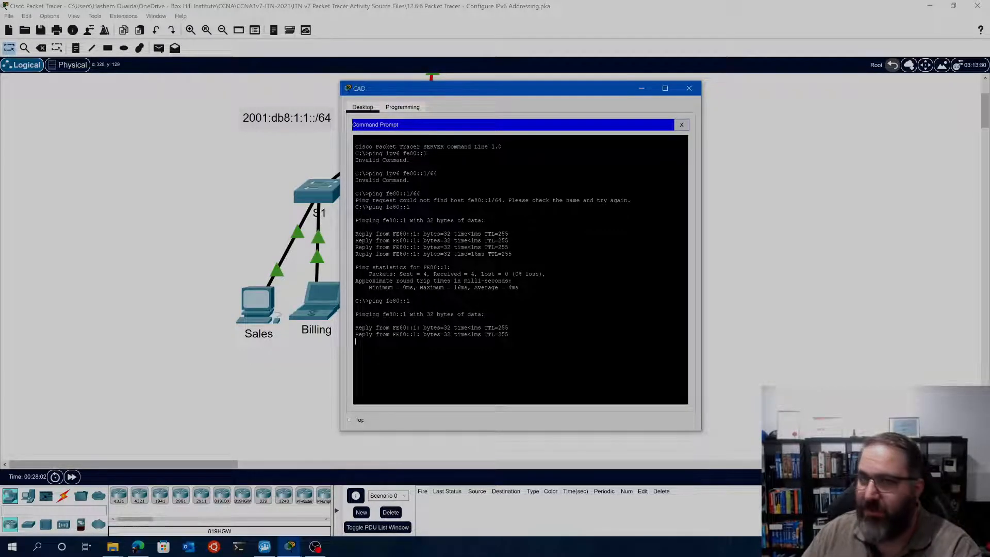
{"action": "left_click_drag", "start_coordinate": [643, 94], "coordinate": [621, 131]}
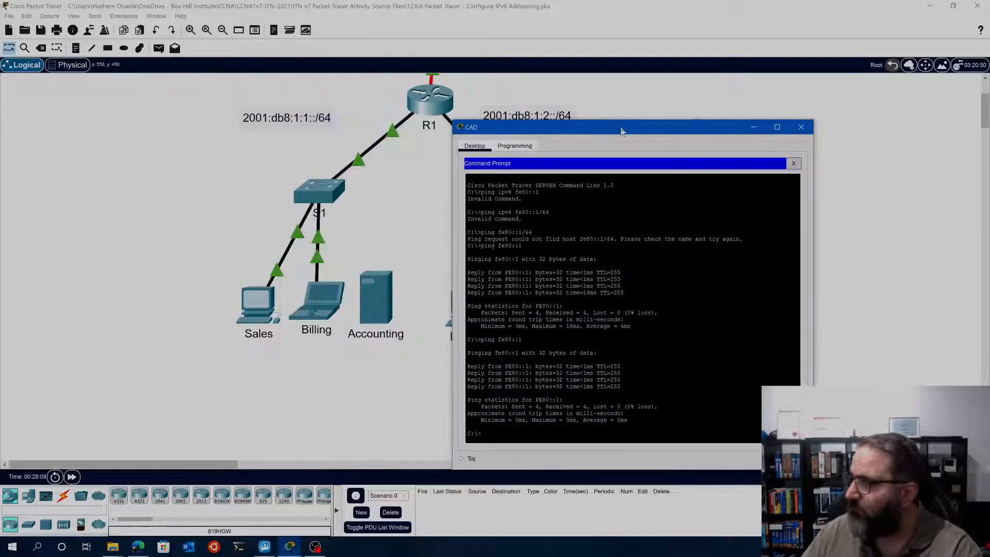
{"action": "left_click", "coordinate": [800, 127]}
Reopen the activity instructions and read Part 3 Step 1 on configuring IPv6 addressing for the Sales and Billing clients
{"action": "scroll", "coordinate": [665, 312], "scroll_direction": "up", "scroll_amount": 3}
{"action": "scroll", "coordinate": [665, 313], "scroll_direction": "down", "scroll_amount": 3}
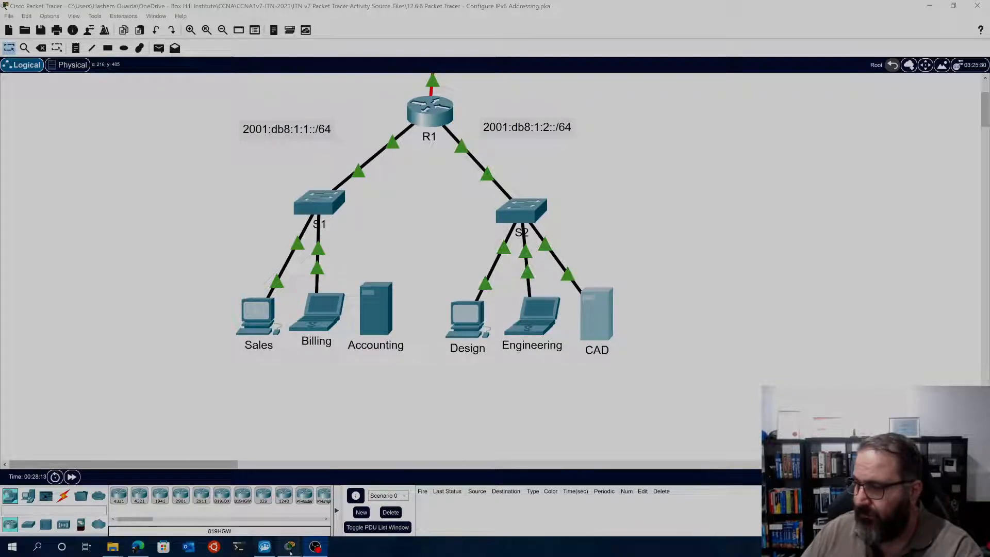
{"action": "mouse_move", "coordinate": [291, 552]}
{"action": "left_click", "coordinate": [407, 497]}
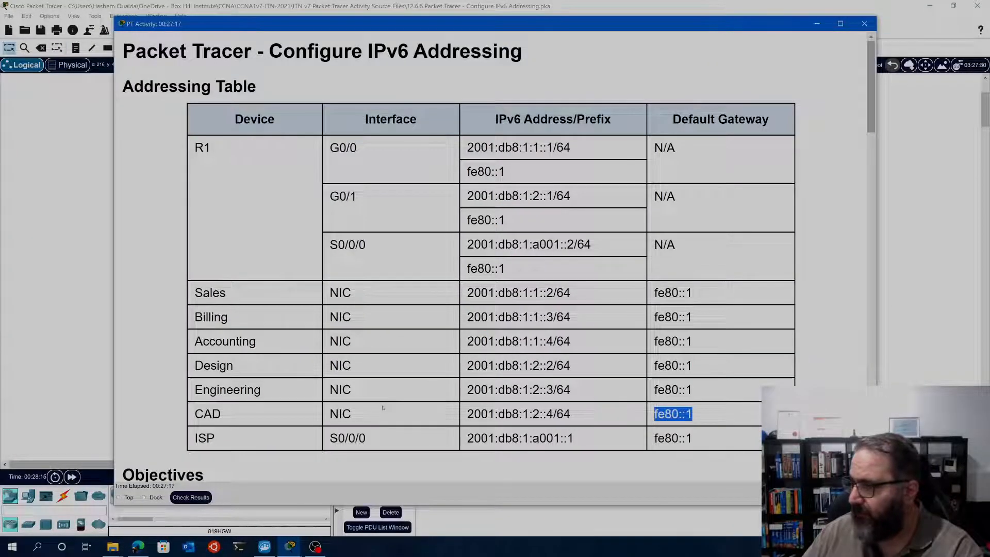
{"action": "scroll", "coordinate": [383, 408], "scroll_direction": "down", "scroll_amount": 1}
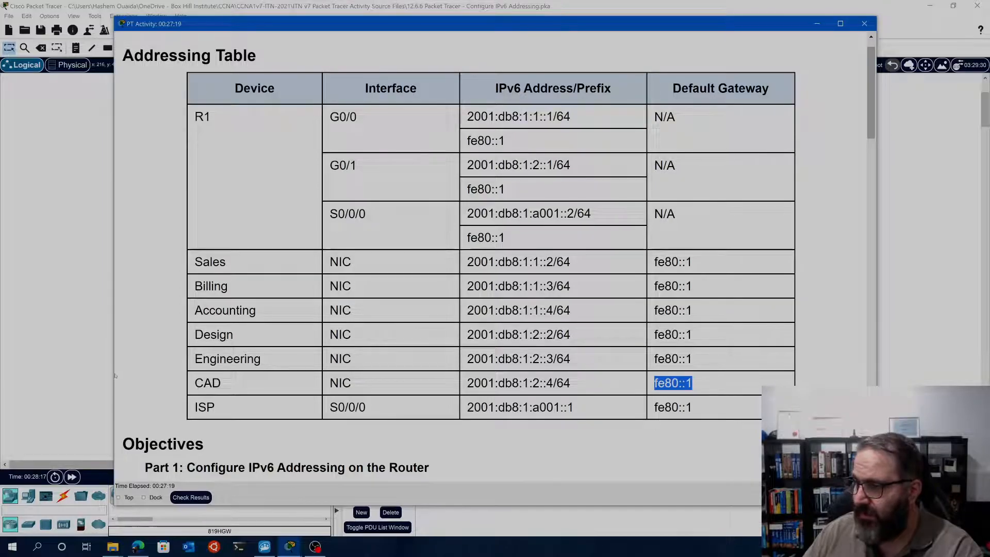
{"action": "scroll", "coordinate": [295, 159], "scroll_direction": "down", "scroll_amount": 15}
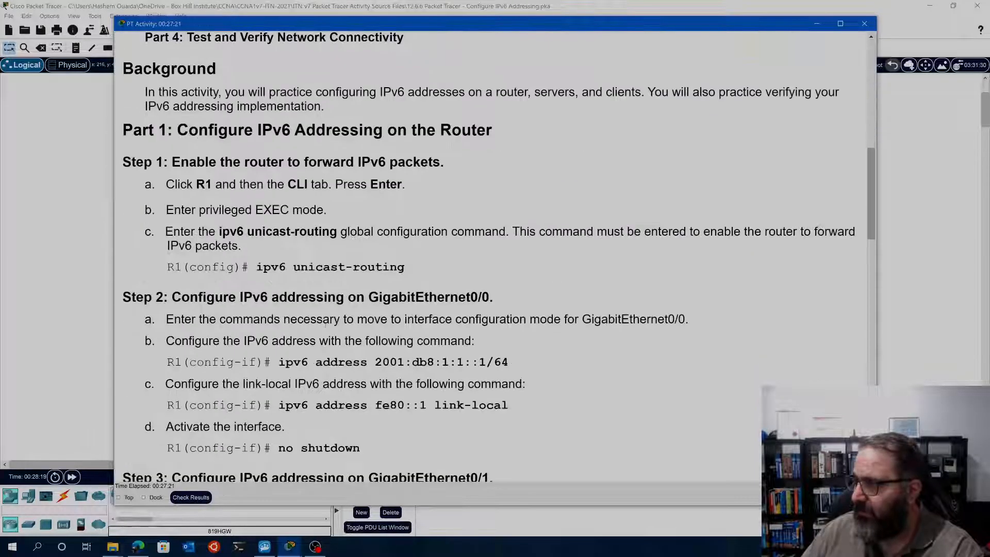
{"action": "scroll", "coordinate": [295, 159], "scroll_direction": "down", "scroll_amount": 13}
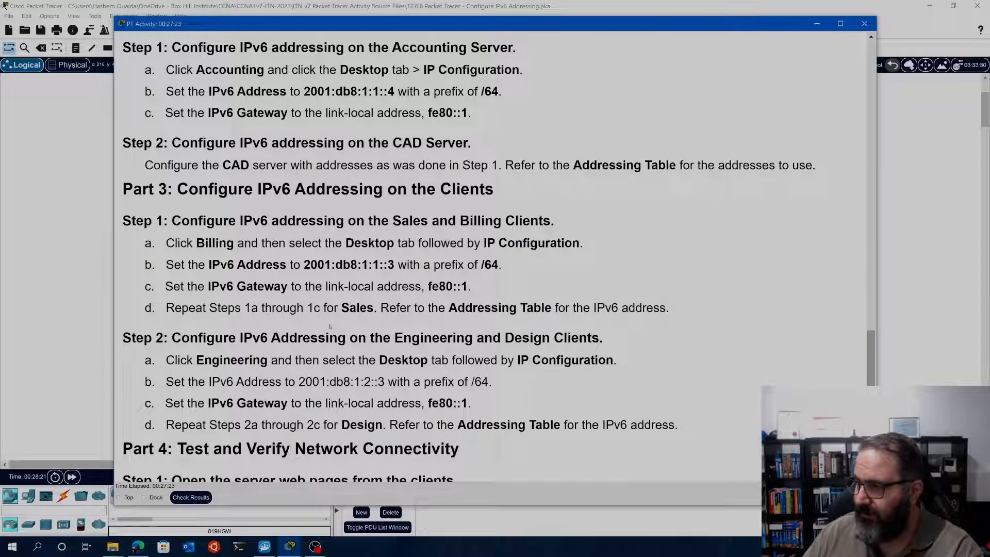
{"action": "scroll", "coordinate": [330, 326], "scroll_direction": "up", "scroll_amount": 1}
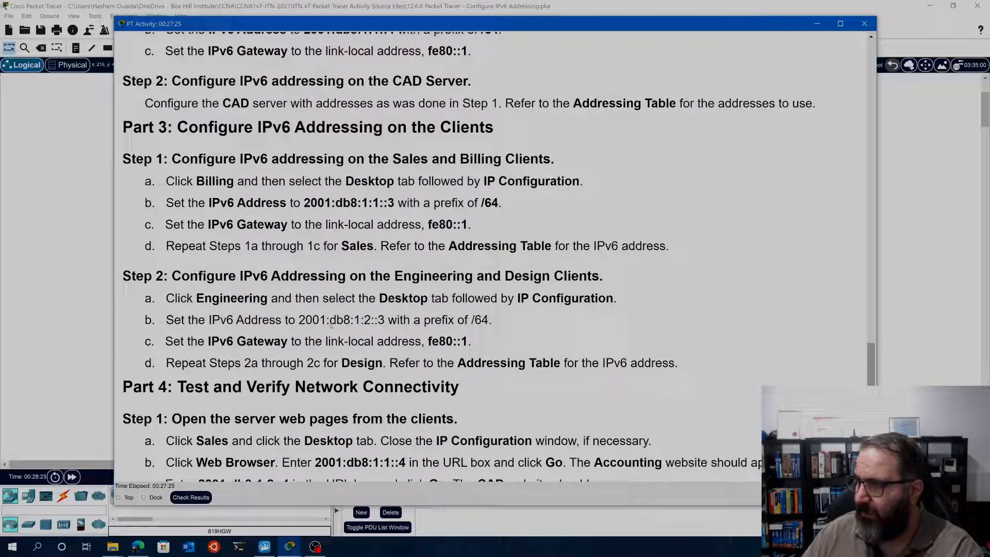
{"action": "scroll", "coordinate": [247, 186], "scroll_direction": "up", "scroll_amount": 1}
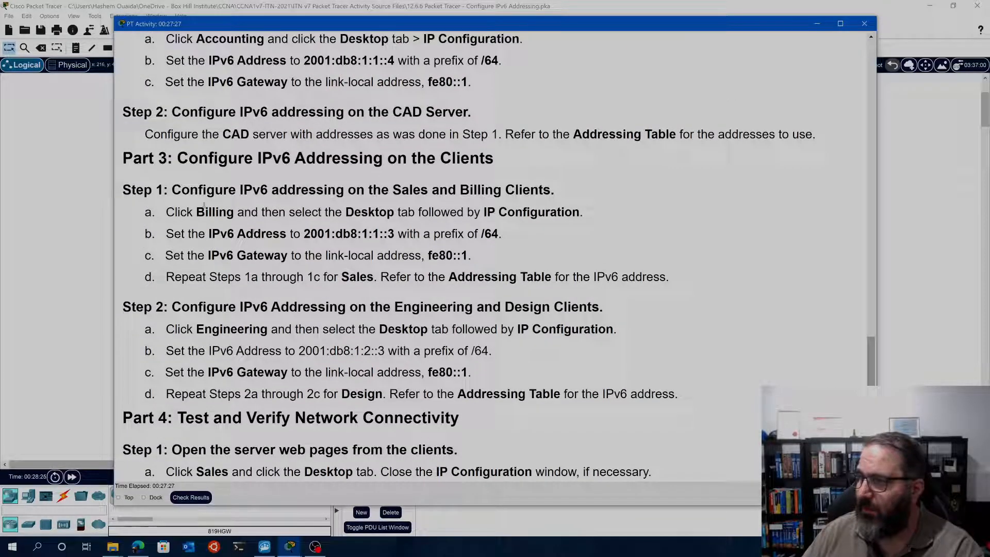
{"action": "left_click_drag", "start_coordinate": [181, 192], "coordinate": [565, 212]}
Copy the Billing client's IPv6 address 2001:db8:1:1::3 from Part 3 Step 1 of the instructions
{"action": "left_click_drag", "start_coordinate": [395, 233], "coordinate": [290, 235]}
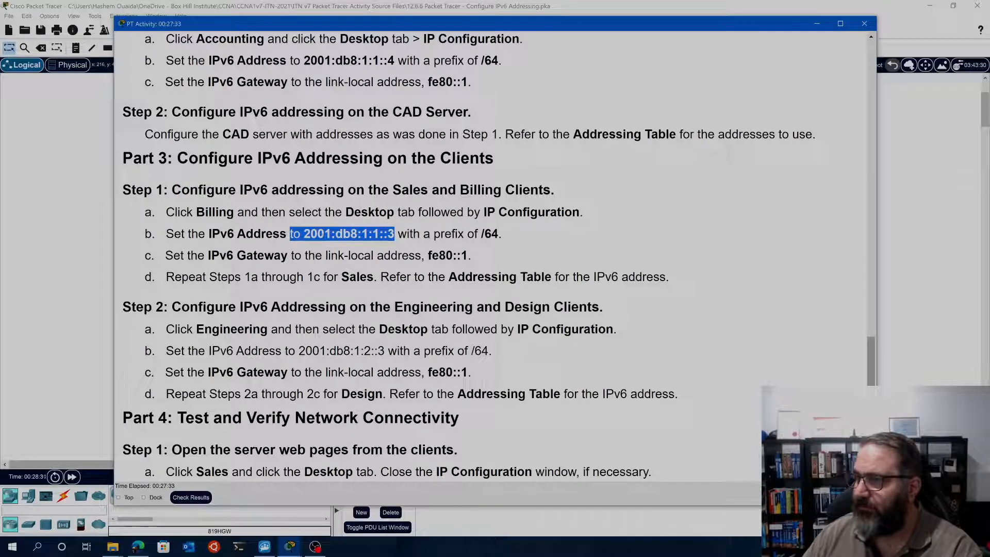
{"action": "right_click", "coordinate": [322, 237]}
{"action": "left_click", "coordinate": [301, 243]}
{"action": "left_click_drag", "start_coordinate": [305, 235], "coordinate": [395, 235]}
{"action": "right_click", "coordinate": [384, 237]}
{"action": "left_click", "coordinate": [405, 244]}
Copy the Billing client's IPv6 address 2001:db8:1:1::3 again from Part 3 Step 1 of the instructions, without the preceding word
{"action": "left_click", "coordinate": [102, 238]}
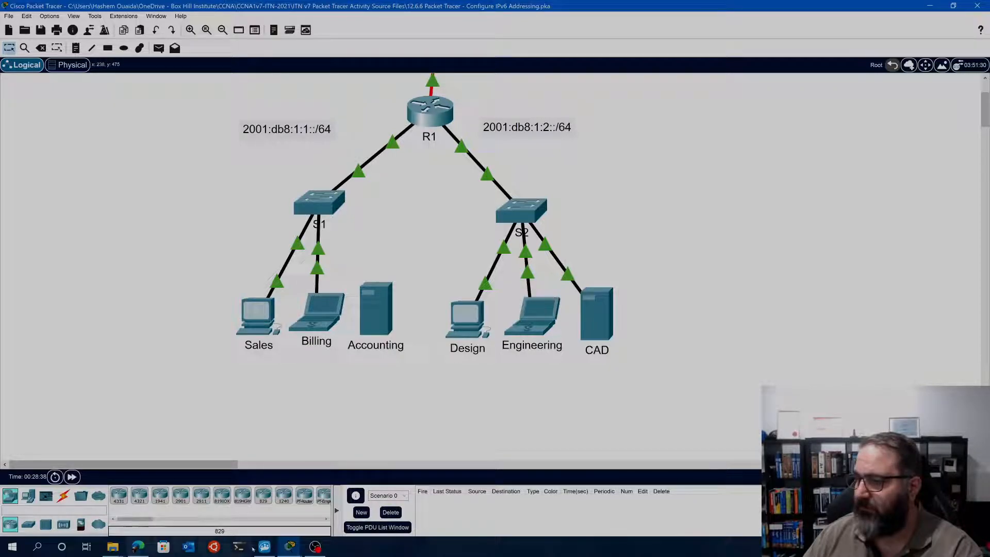
{"action": "mouse_move", "coordinate": [289, 546]}
{"action": "left_click", "coordinate": [412, 494]}
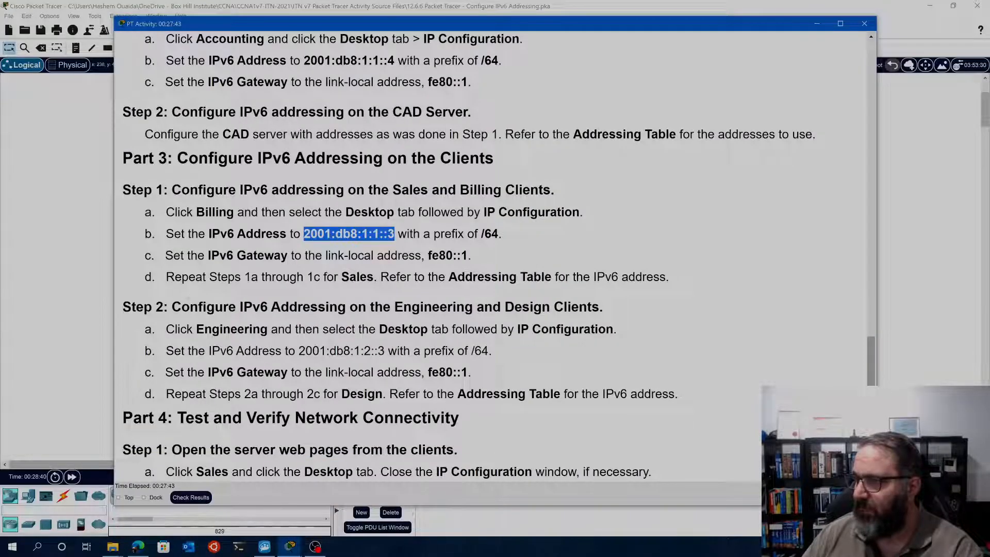
{"action": "left_click", "coordinate": [106, 251]}
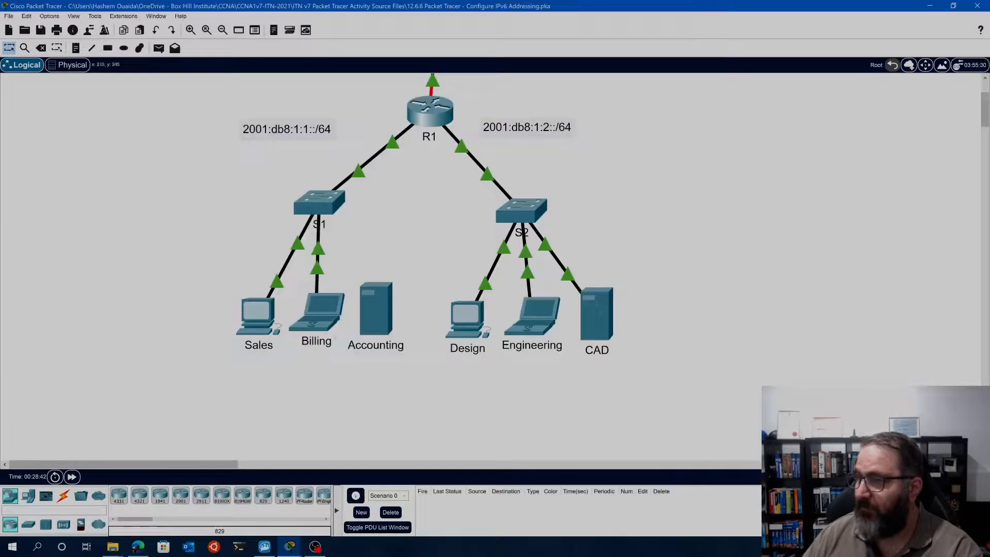
Open the Billing client's IP Configuration and set its IPv6 address to 2001:db8:1:1::3 with prefix 64
{"action": "left_click", "coordinate": [313, 310]}
{"action": "left_click", "coordinate": [359, 155]}
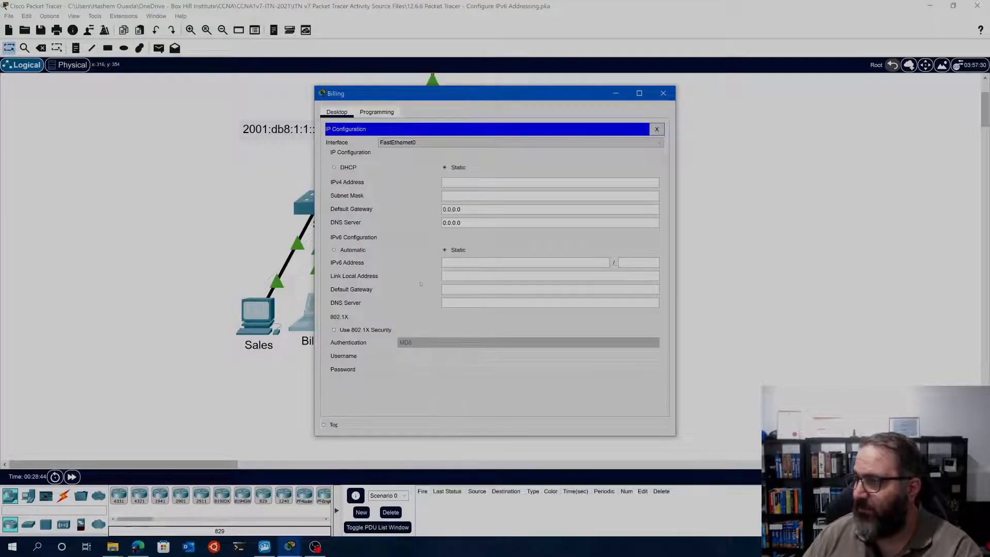
{"action": "right_click", "coordinate": [458, 265]}
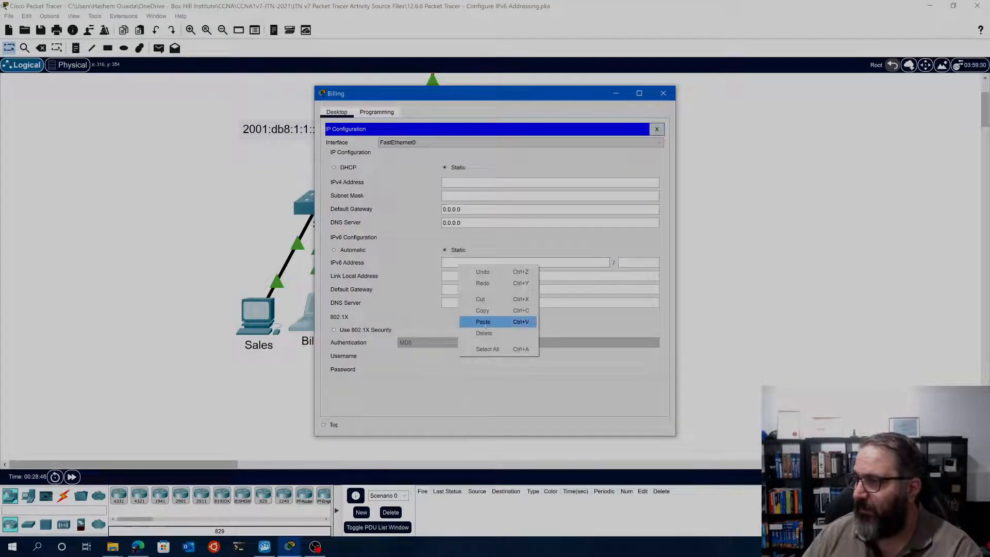
{"action": "left_click", "coordinate": [484, 322]}
{"action": "left_click", "coordinate": [620, 262]}
{"action": "type", "text": "64"}
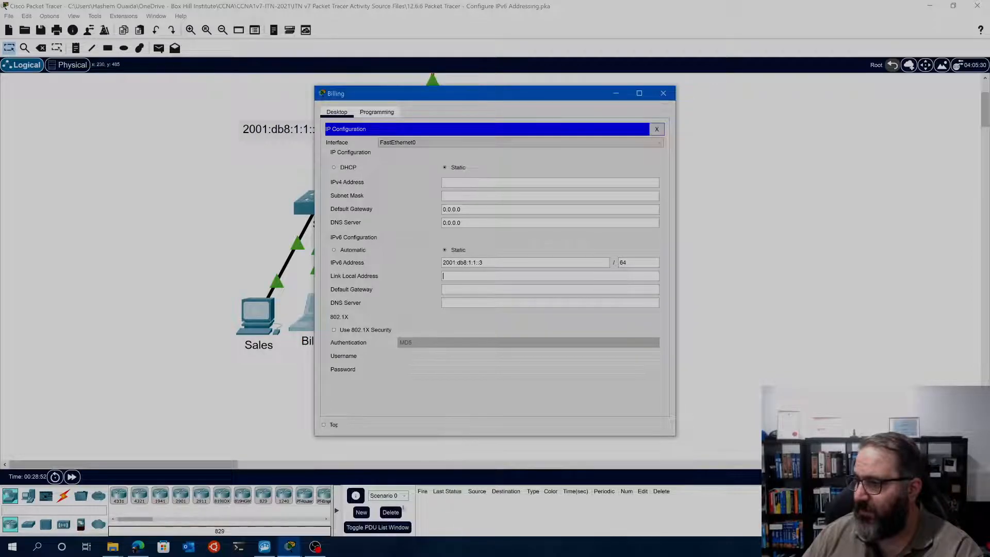
Copy the gateway's link-local address fe80::1 from Part 3 Step 1 of the activity instructions
{"action": "mouse_move", "coordinate": [291, 547]}
{"action": "left_click", "coordinate": [378, 503]}
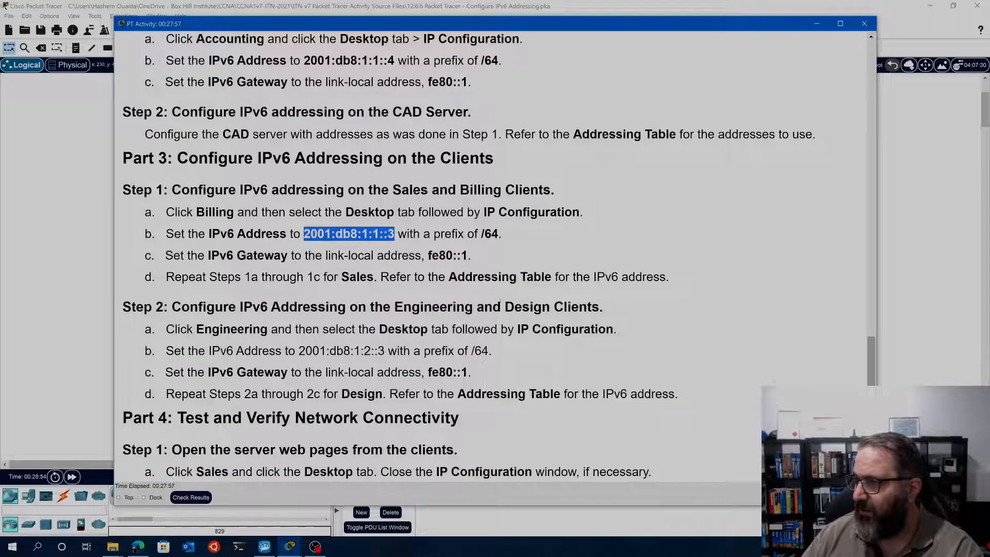
{"action": "left_click_drag", "start_coordinate": [470, 256], "coordinate": [427, 256]}
{"action": "key", "text": "ctrl+c"}
{"action": "right_click", "coordinate": [442, 261]}
{"action": "left_click", "coordinate": [460, 267]}
{"action": "left_click", "coordinate": [89, 303]}
Paste fe80::1 as the link local address in the Billing client's IPv6 configuration
{"action": "left_click", "coordinate": [319, 314]}
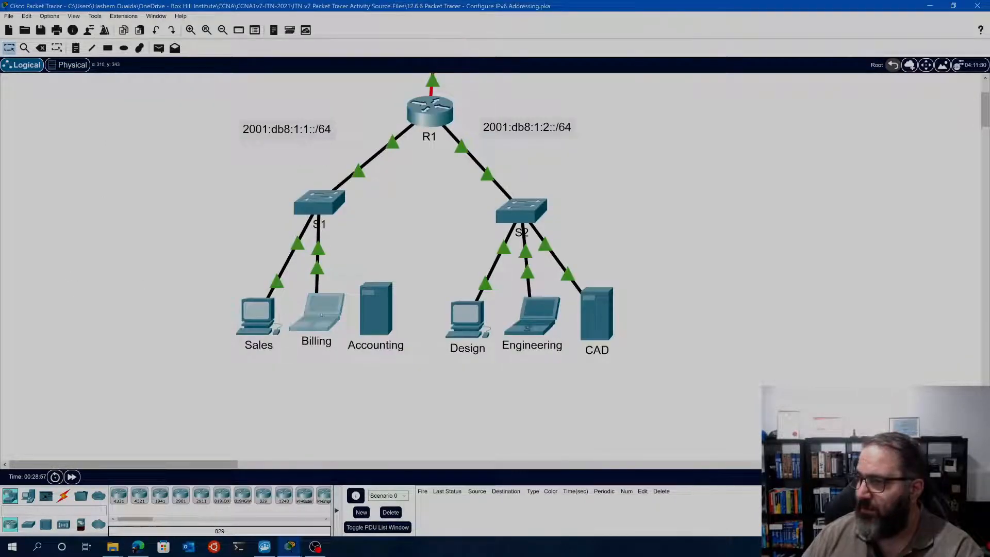
{"action": "right_click", "coordinate": [488, 274]}
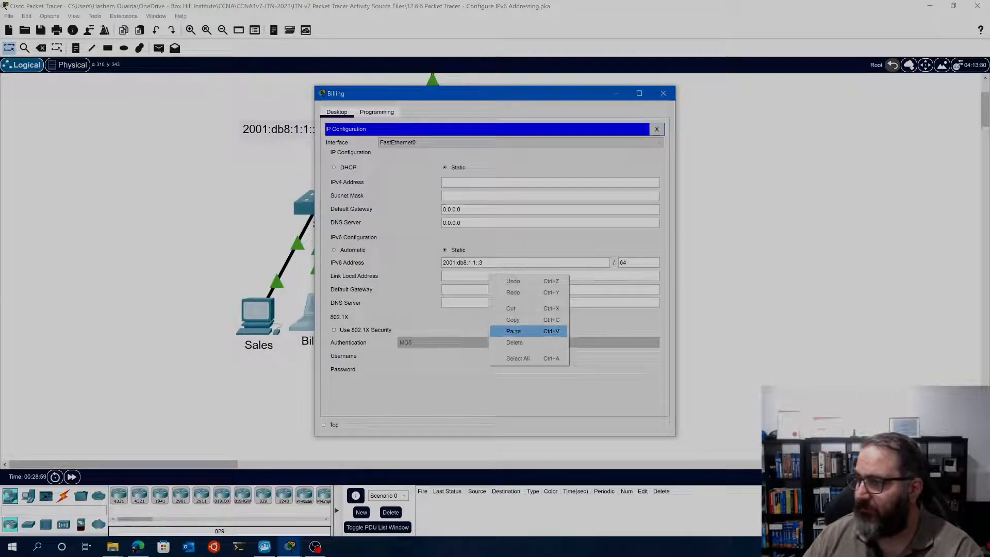
{"action": "left_click", "coordinate": [515, 330]}
{"action": "left_click", "coordinate": [467, 289]}
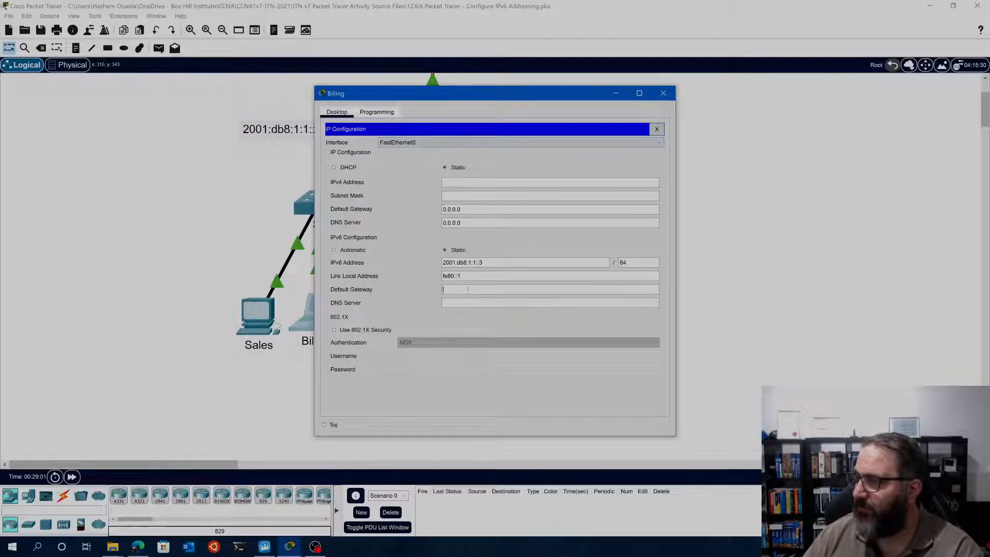
Move fe80::1 from the Billing client's link local address to its IPv6 default gateway, and close the Billing window
{"action": "left_click_drag", "start_coordinate": [459, 275], "coordinate": [422, 276]}
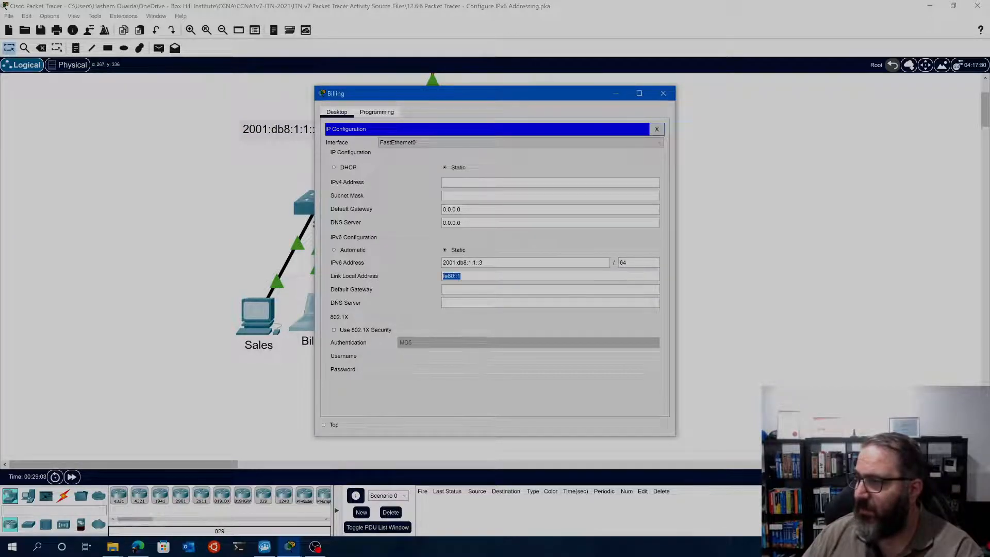
{"action": "left_click", "coordinate": [474, 312]}
{"action": "left_click", "coordinate": [451, 288]}
{"action": "right_click", "coordinate": [451, 289]}
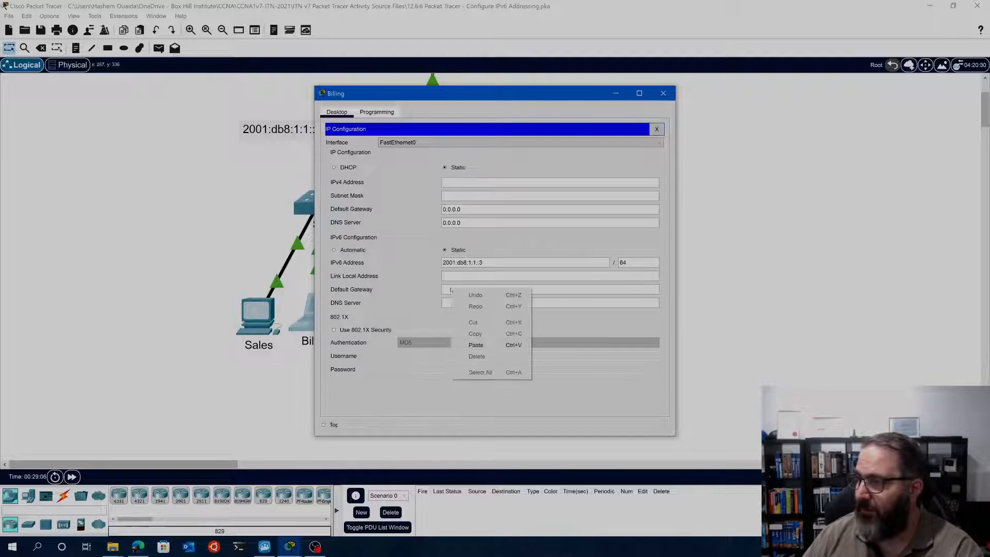
{"action": "left_click", "coordinate": [471, 342]}
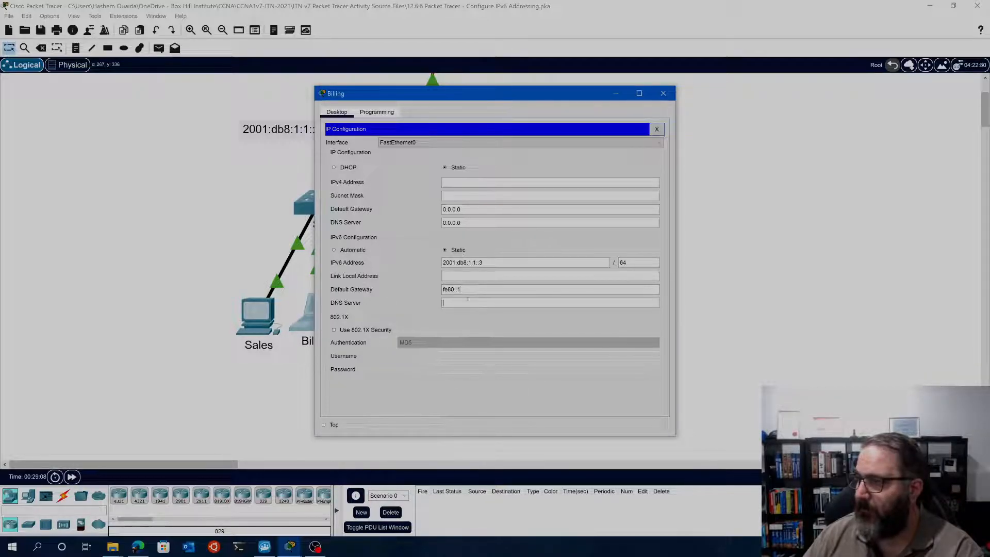
{"action": "left_click", "coordinate": [656, 129]}
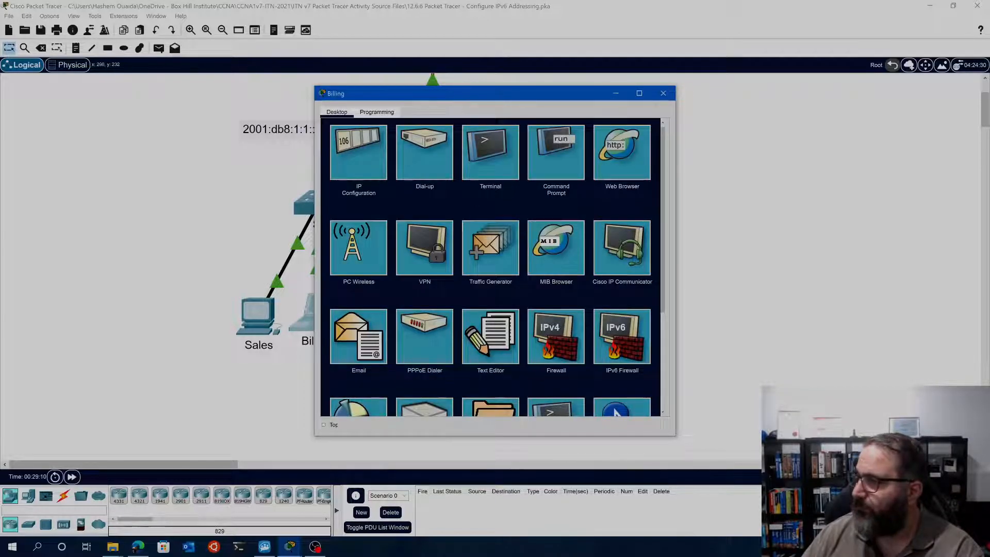
{"action": "left_click", "coordinate": [663, 93]}
Copy the Sales client's IPv6 address 2001:db8:1:1::2, without its prefix, from the Addressing Table in the instructions
{"action": "left_click", "coordinate": [289, 546]}
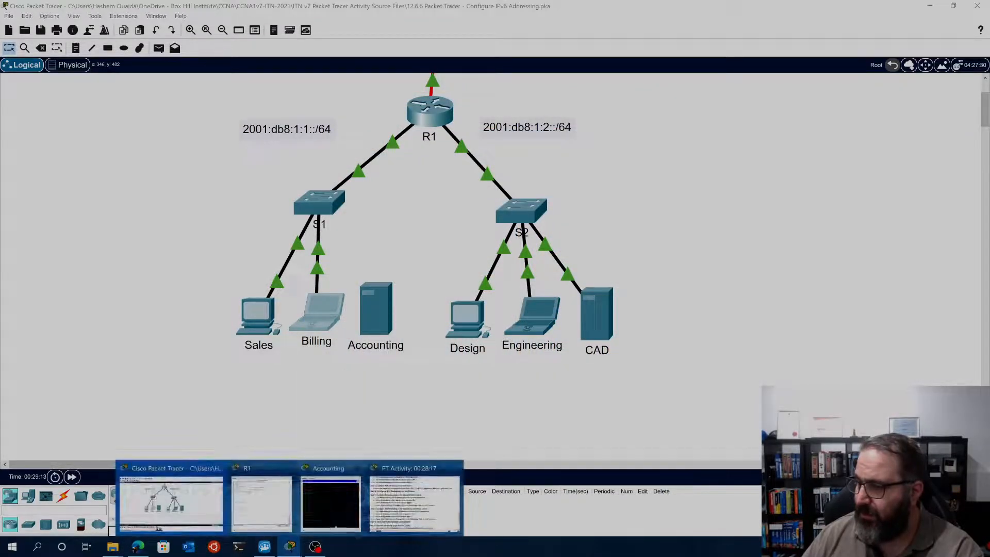
{"action": "left_click", "coordinate": [415, 508]}
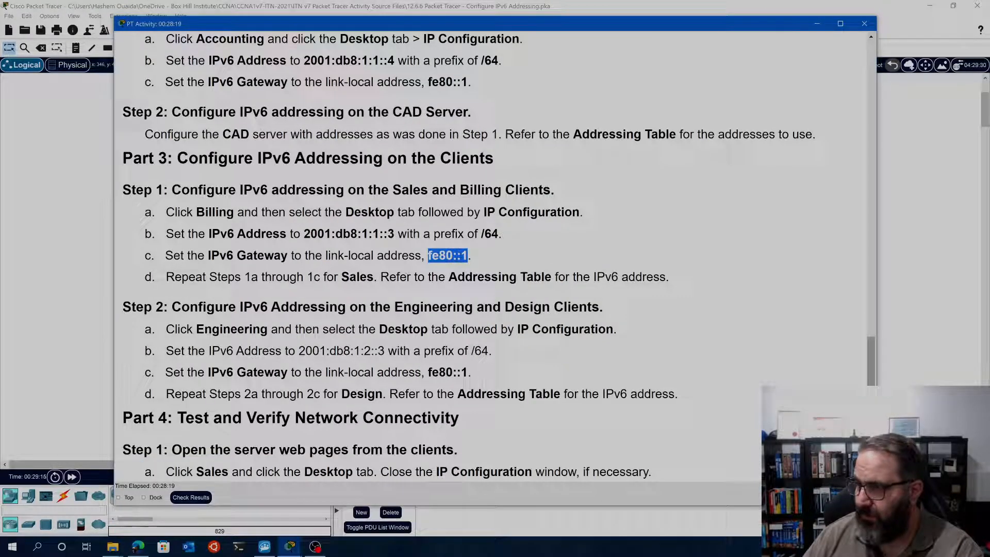
{"action": "double_click", "coordinate": [357, 277]}
{"action": "scroll", "coordinate": [356, 276], "scroll_direction": "up", "scroll_amount": 15}
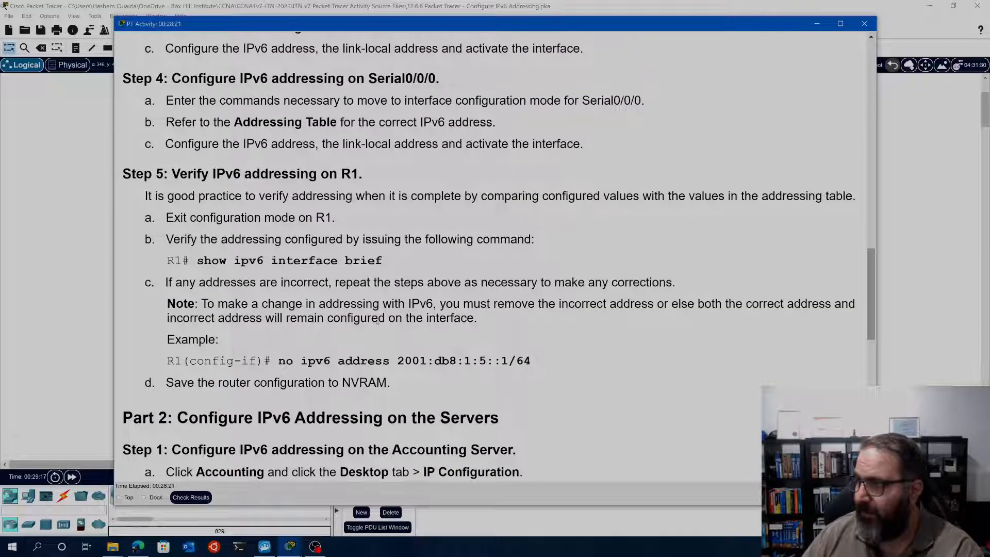
{"action": "scroll", "coordinate": [356, 277], "scroll_direction": "up", "scroll_amount": 10}
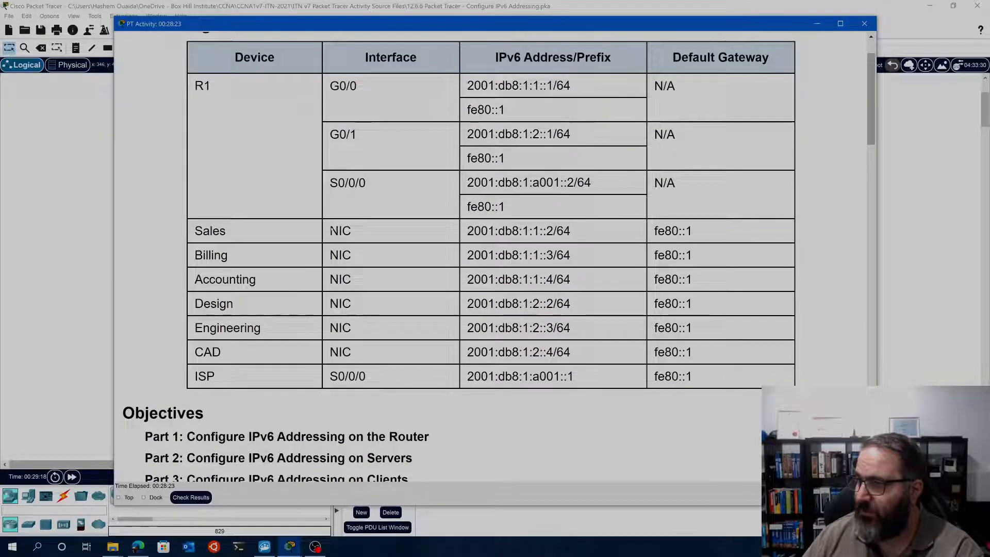
{"action": "left_click_drag", "start_coordinate": [573, 230], "coordinate": [465, 230]}
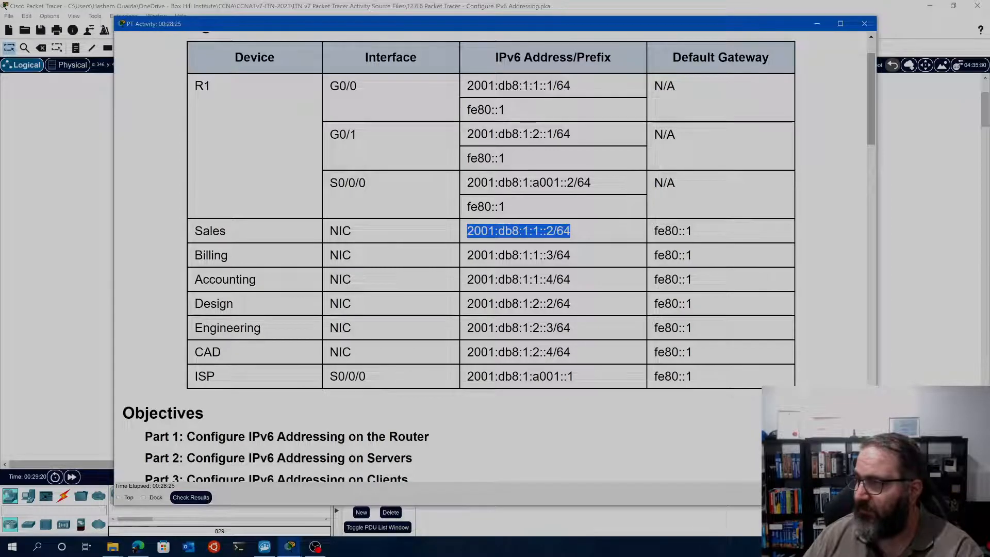
{"action": "left_click_drag", "start_coordinate": [555, 230], "coordinate": [466, 230]}
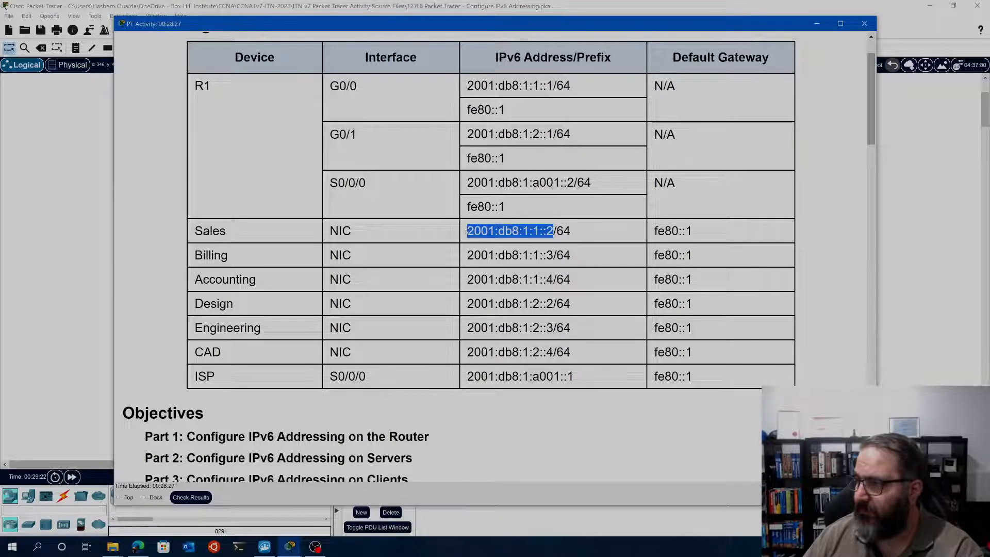
{"action": "right_click", "coordinate": [473, 232]}
{"action": "left_click", "coordinate": [498, 238]}
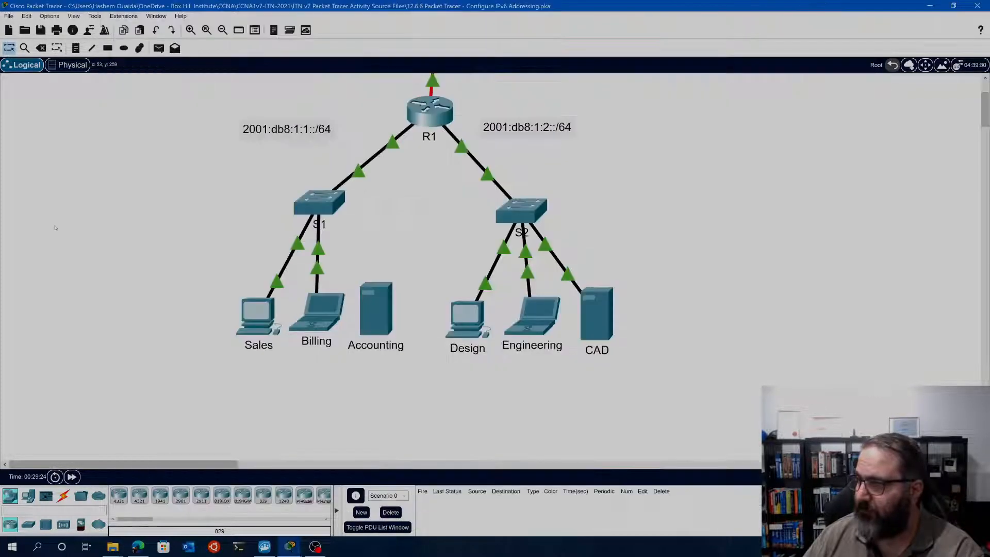
Set the Sales client's IPv6 address to 2001:db8:1:1::2 with prefix 64 in its IP Configuration
{"action": "left_click", "coordinate": [257, 315]}
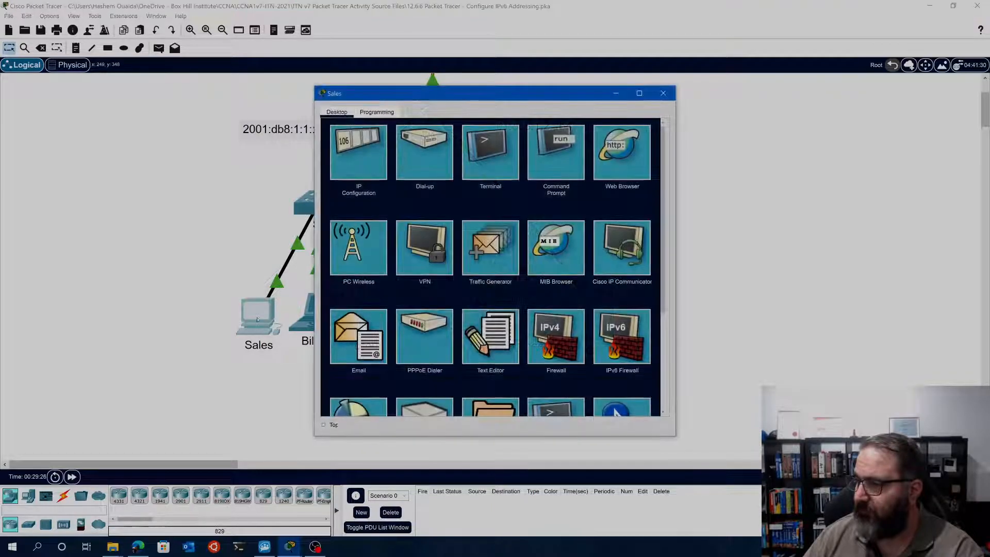
{"action": "left_click", "coordinate": [378, 161]}
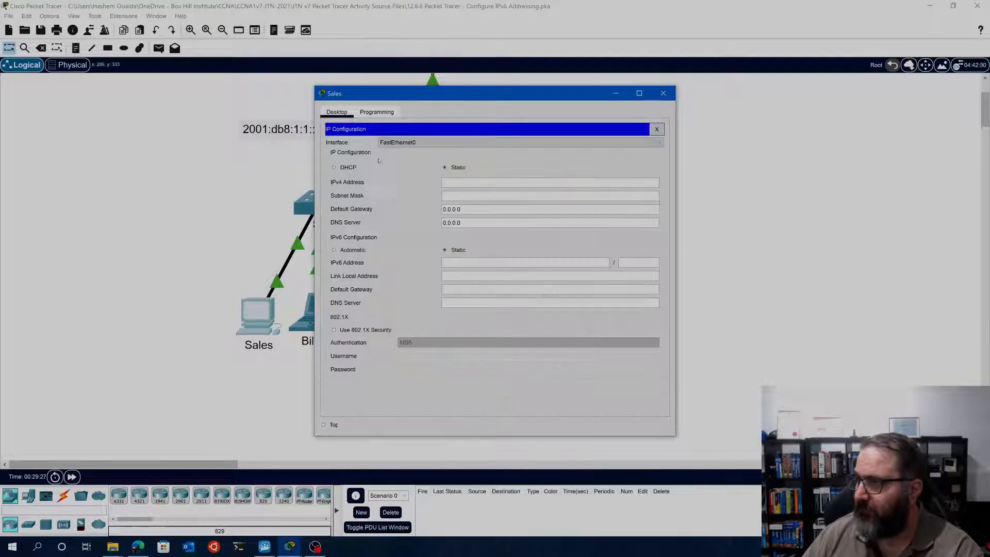
{"action": "right_click", "coordinate": [471, 264]}
{"action": "left_click", "coordinate": [496, 320]}
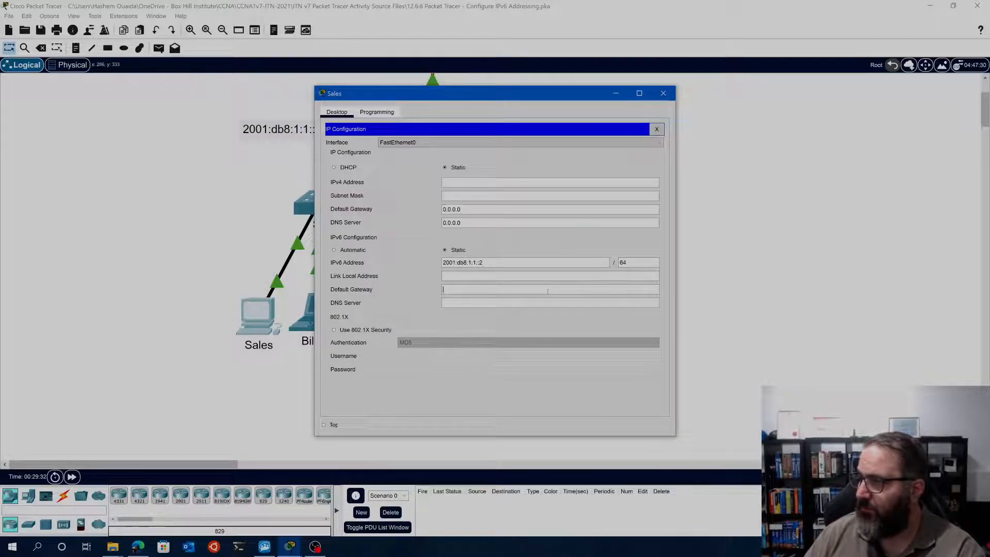
{"action": "left_click", "coordinate": [663, 93]}
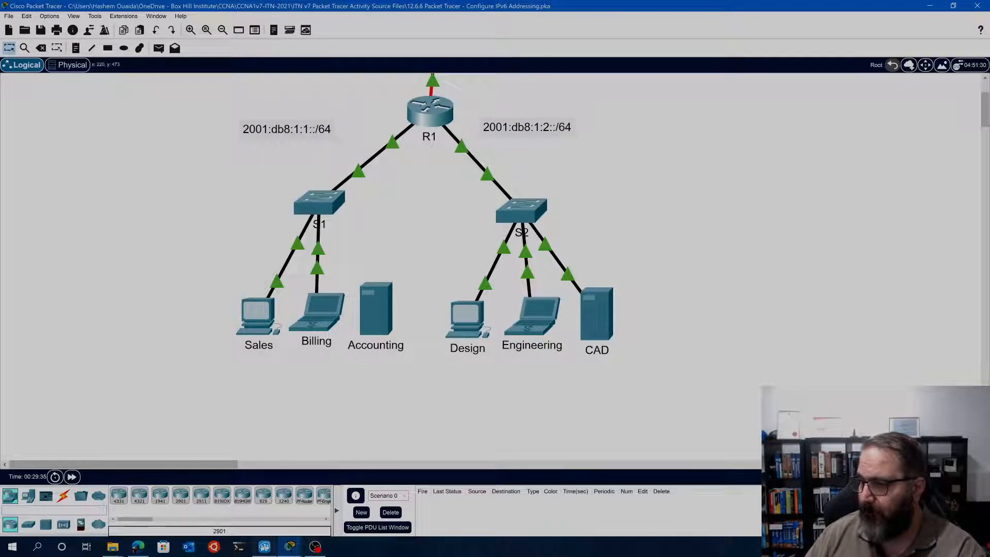
Copy the Sales client's default gateway fe80::1 from the Addressing Table in the instructions
{"action": "mouse_move", "coordinate": [289, 551]}
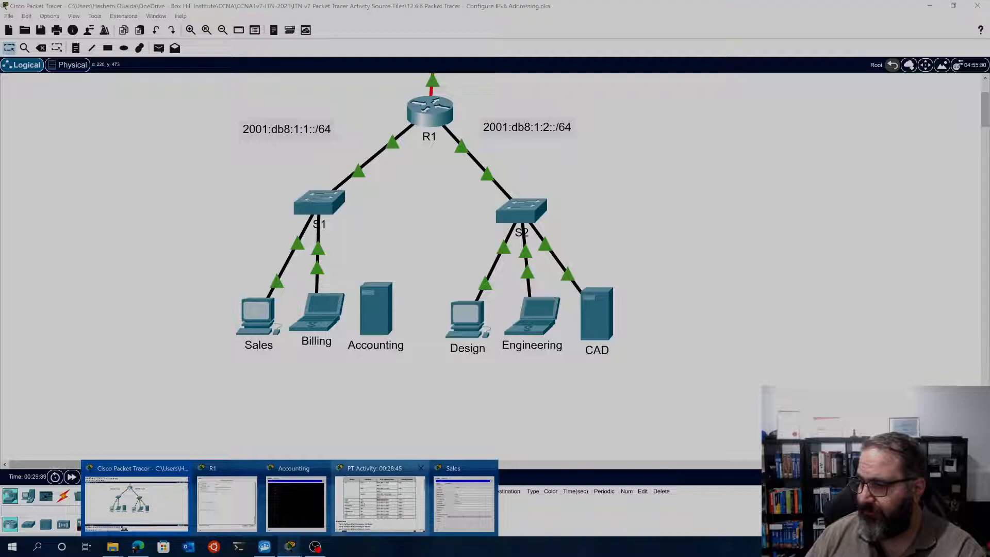
{"action": "left_click", "coordinate": [381, 503]}
{"action": "left_click_drag", "start_coordinate": [692, 230], "coordinate": [653, 231]}
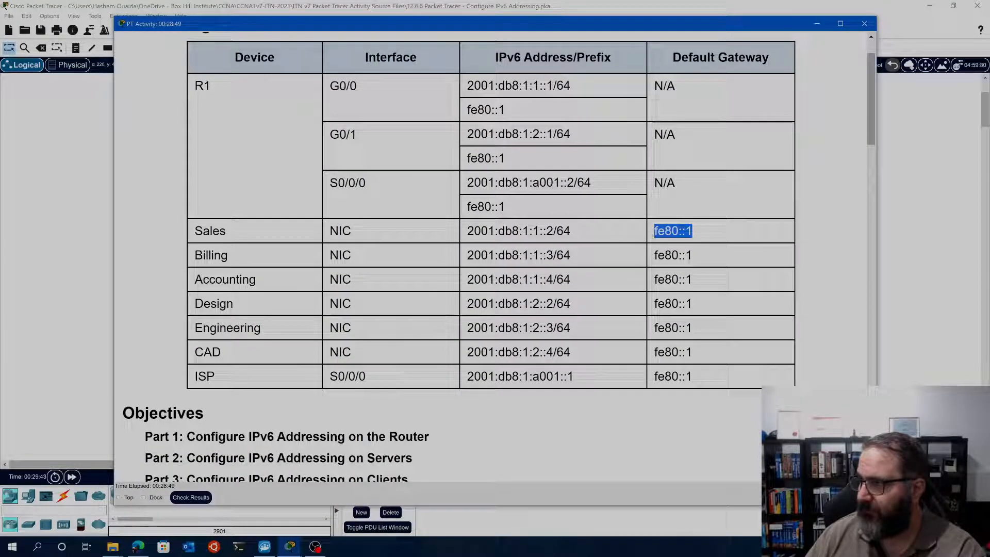
{"action": "right_click", "coordinate": [665, 235]}
{"action": "left_click", "coordinate": [680, 242]}
{"action": "left_click", "coordinate": [904, 217]}
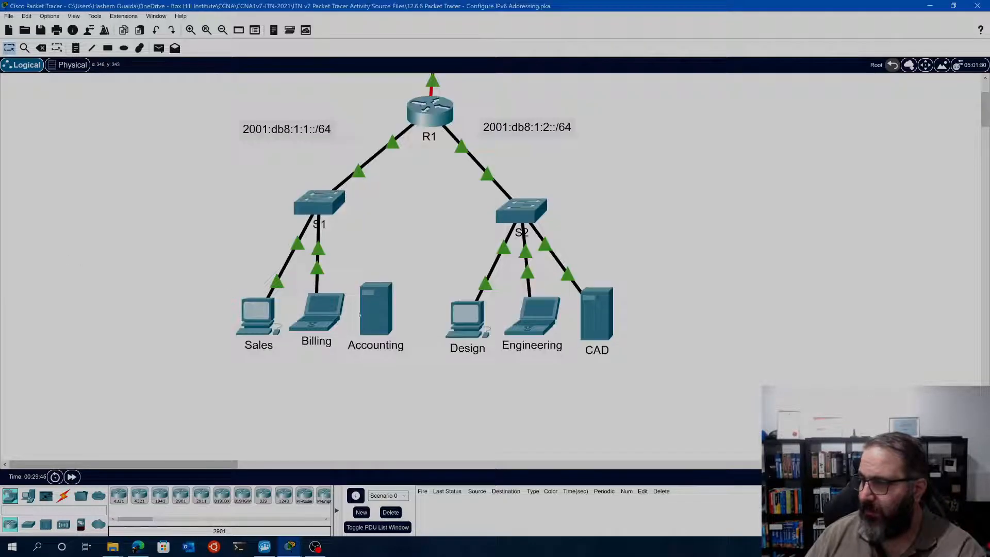
Set the Sales client's IPv6 default gateway to fe80::1 and close the Sales window
{"action": "left_click", "coordinate": [305, 308]}
{"action": "left_click", "coordinate": [260, 316]}
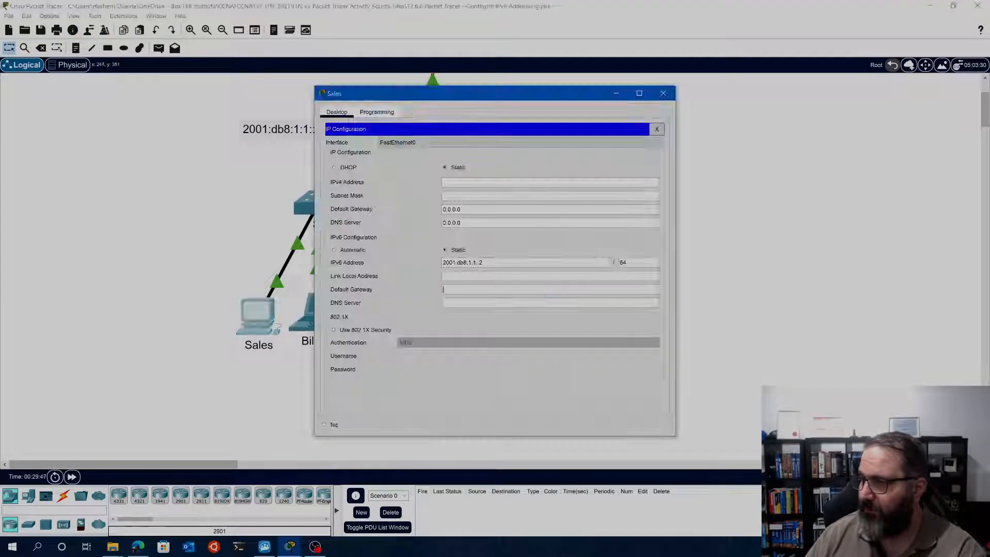
{"action": "right_click", "coordinate": [465, 289]}
{"action": "left_click", "coordinate": [489, 349]}
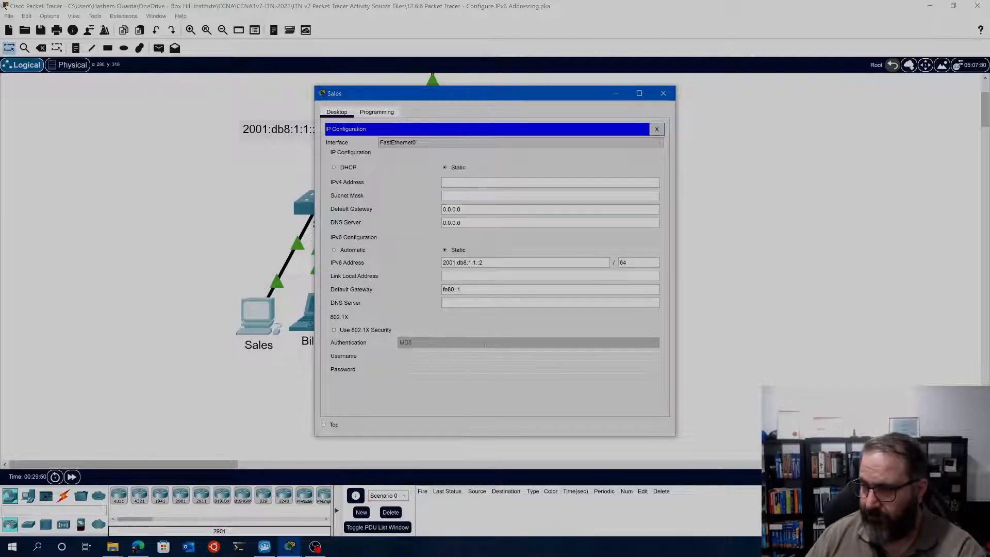
{"action": "left_click", "coordinate": [656, 129]}
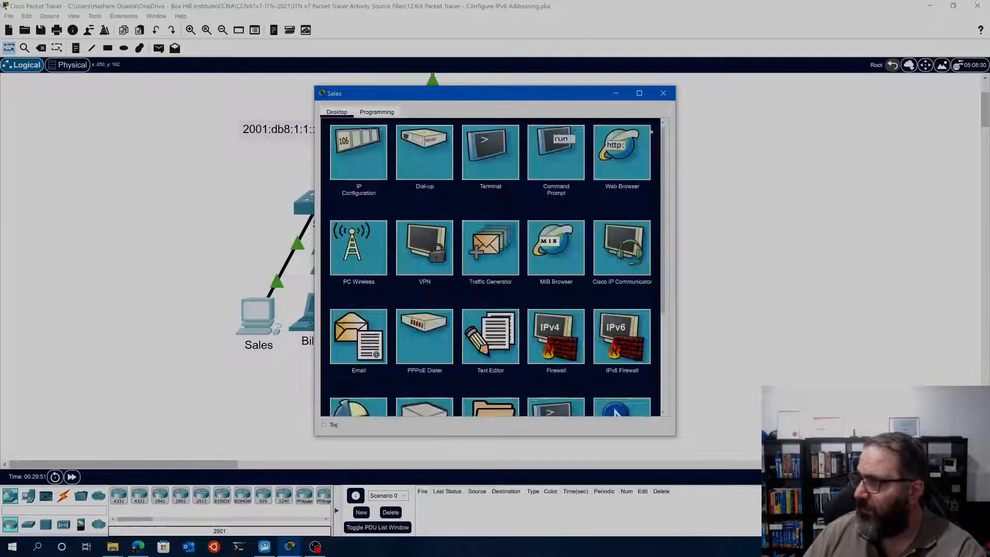
{"action": "left_click", "coordinate": [664, 94]}
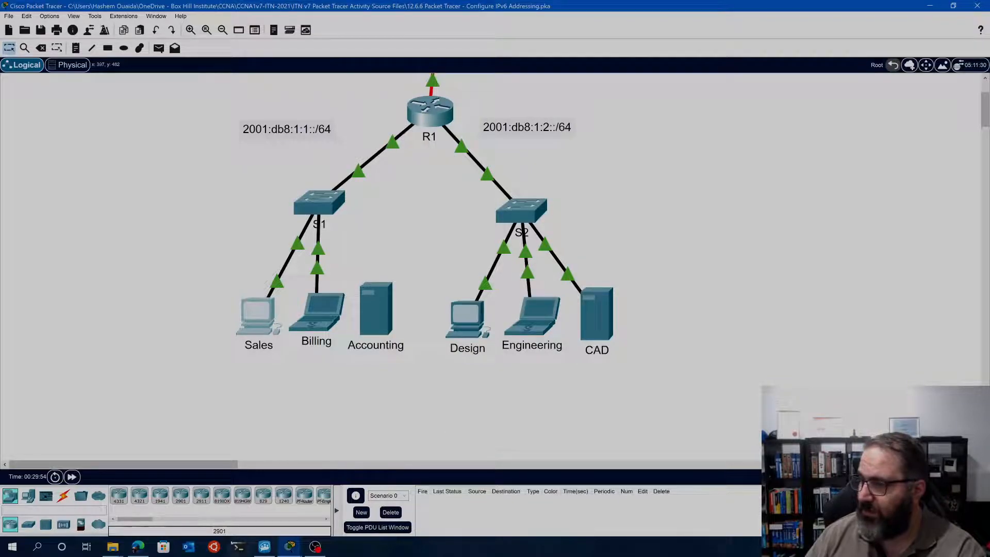
Copy the Design client's IPv6 address 2001:db8:1:2::2, without its prefix, from the Addressing Table in the instructions
{"action": "left_click", "coordinate": [289, 546]}
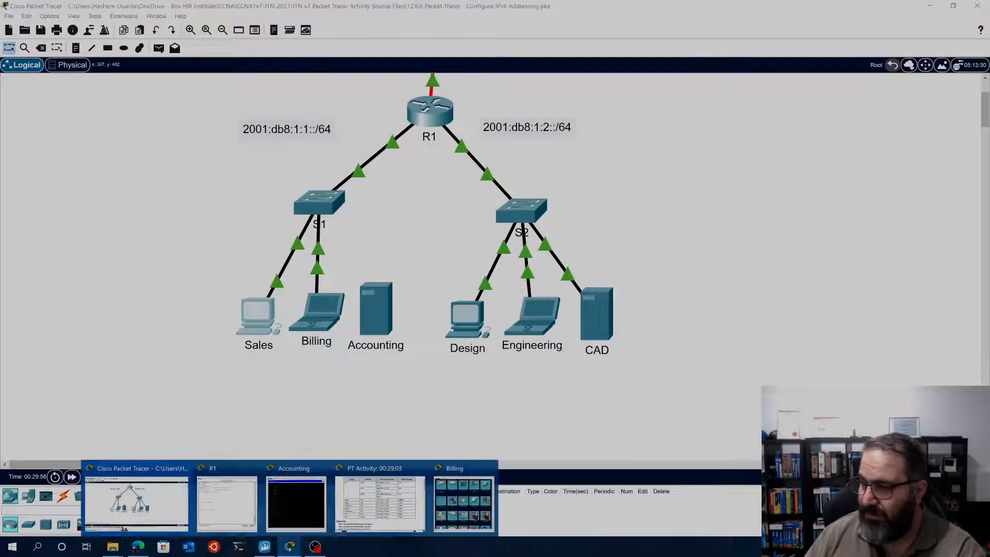
{"action": "left_click", "coordinate": [380, 498]}
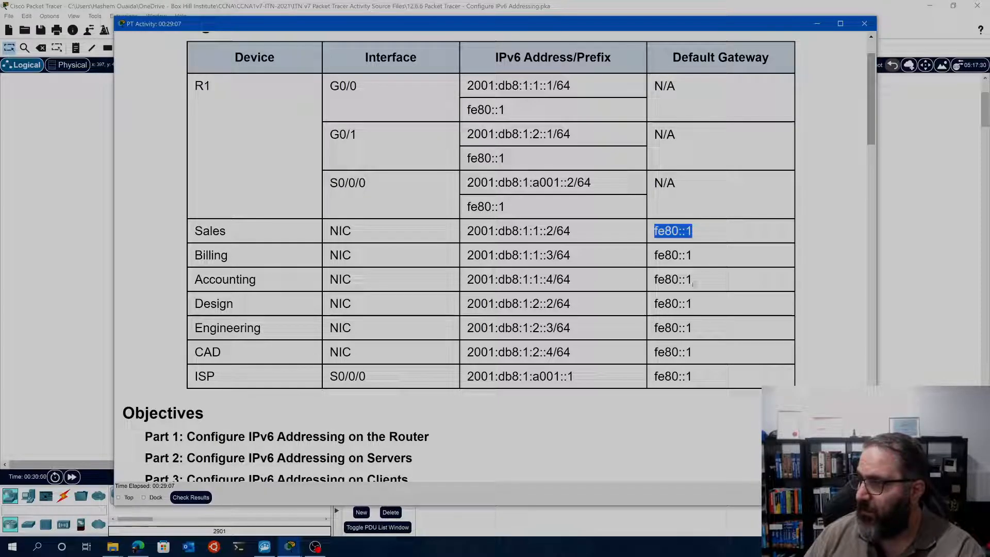
{"action": "left_click_drag", "start_coordinate": [554, 303], "coordinate": [465, 304]}
{"action": "right_click", "coordinate": [479, 304]}
{"action": "left_click", "coordinate": [494, 311]}
{"action": "left_click", "coordinate": [82, 290]}
Set the Design client's IPv6 address to 2001:db8:1:2::2 with prefix 64 in its IP Configuration
{"action": "left_click", "coordinate": [467, 319]}
{"action": "left_click", "coordinate": [360, 153]}
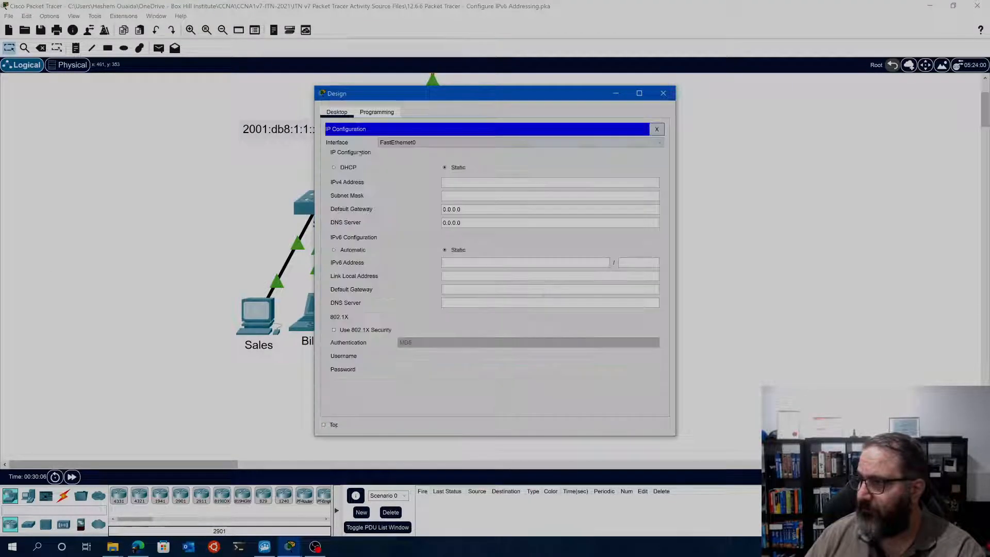
{"action": "right_click", "coordinate": [461, 265]}
{"action": "left_click", "coordinate": [496, 321]}
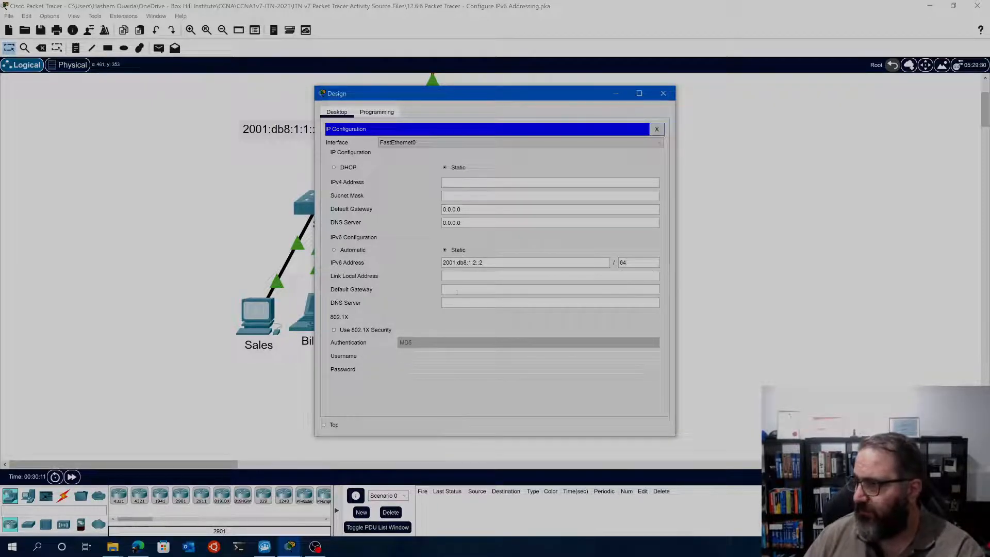
Set the Design client's IPv6 default gateway to FE80::1 and close the Design window
{"action": "type", "text": "FE"}
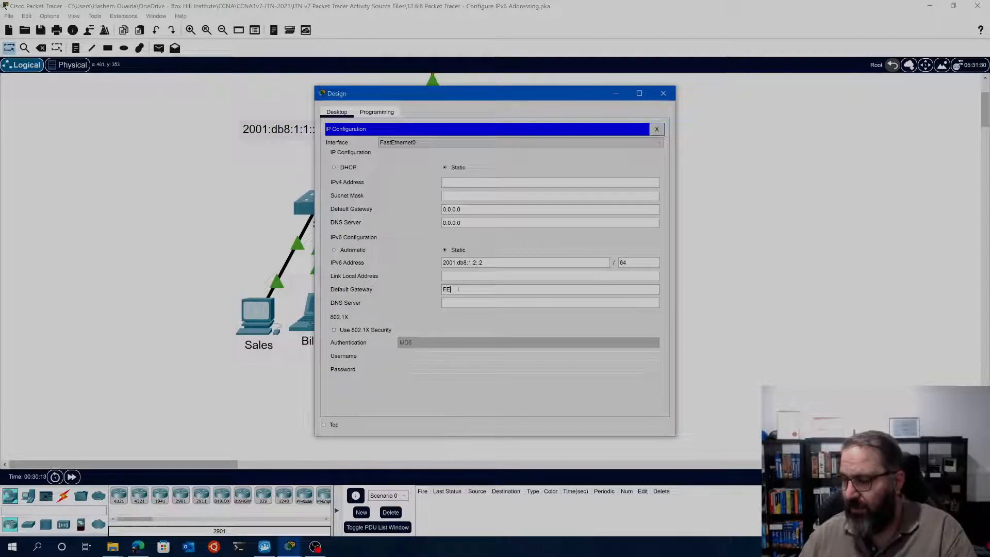
{"action": "type", "text": "80::1"}
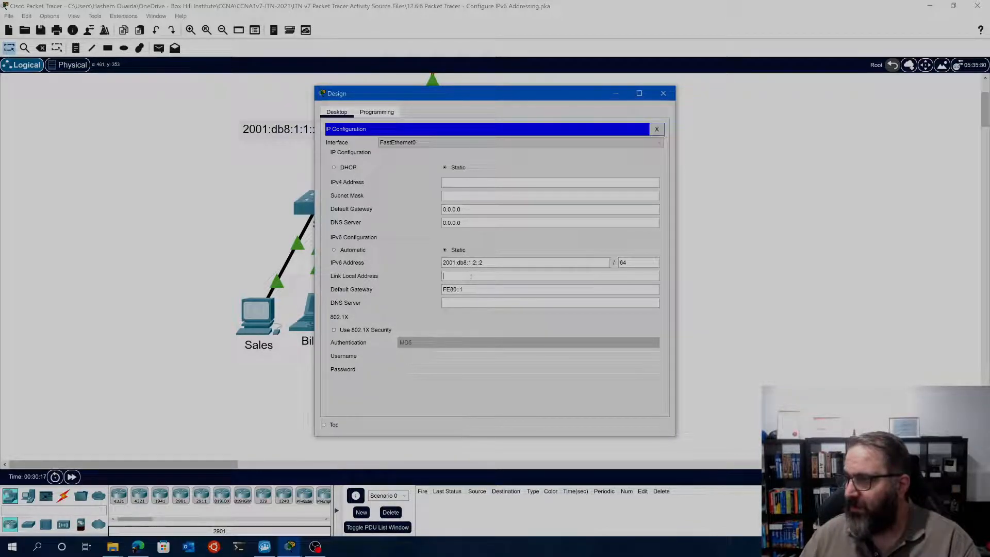
{"action": "left_click", "coordinate": [656, 130]}
{"action": "left_click", "coordinate": [663, 93]}
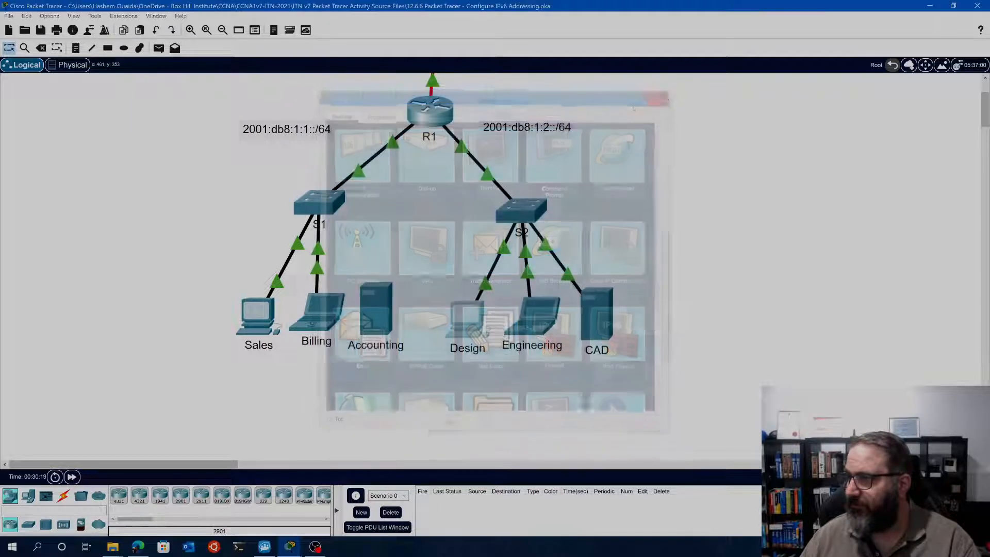
Open the Engineering client's IP Configuration and copy its IPv6 address 2001:db8:1:2::3, without the prefix, from the Addressing Table in the instructions
{"action": "left_click", "coordinate": [532, 315]}
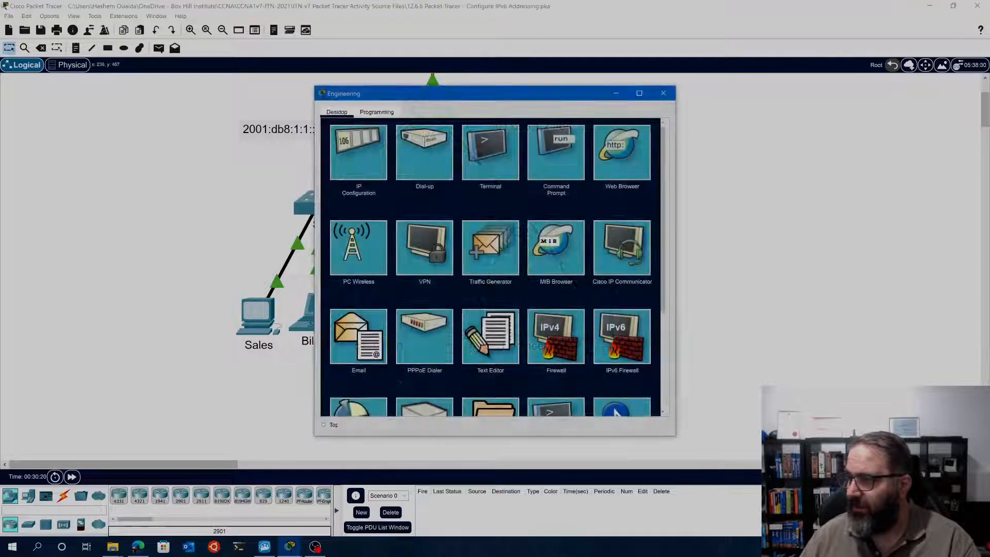
{"action": "left_click", "coordinate": [359, 151]}
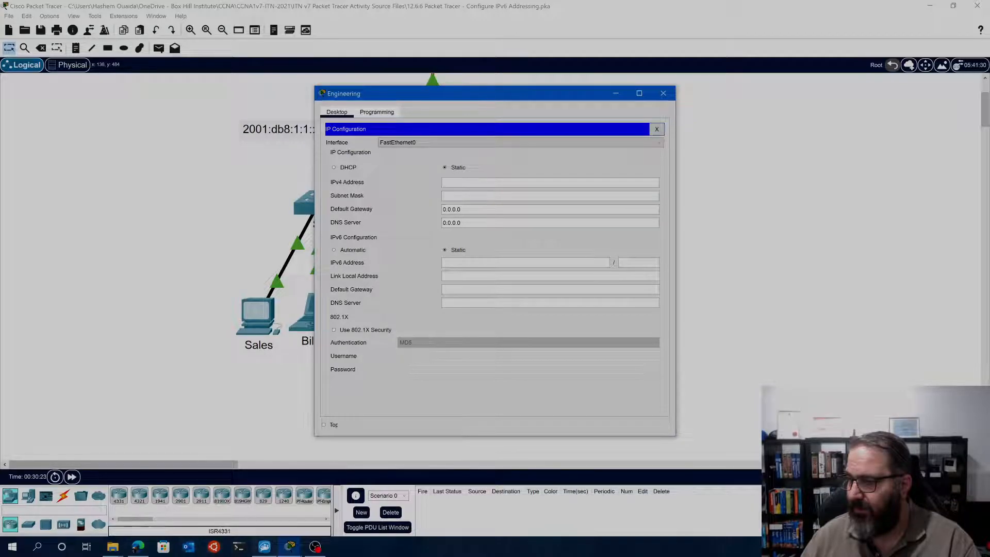
{"action": "left_click", "coordinate": [290, 548]}
{"action": "left_click", "coordinate": [338, 507]}
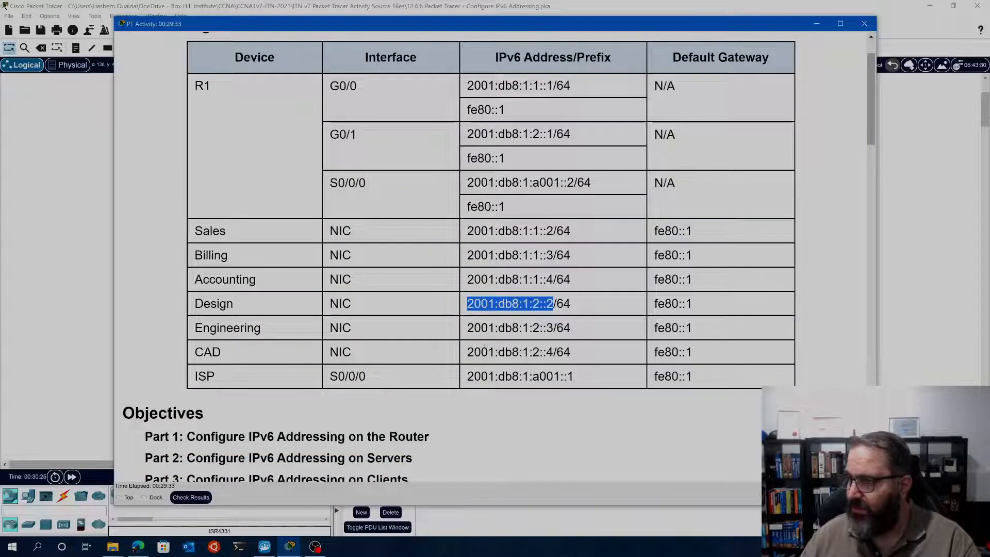
{"action": "left_click_drag", "start_coordinate": [553, 327], "coordinate": [467, 328]}
{"action": "right_click", "coordinate": [496, 329]}
{"action": "left_click", "coordinate": [517, 338]}
{"action": "left_click", "coordinate": [82, 234]}
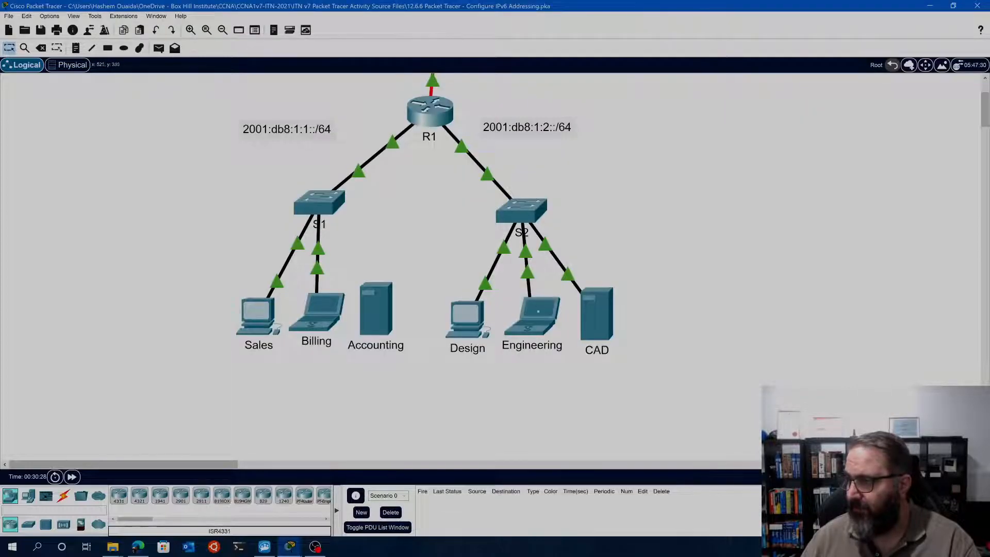
Set the Engineering client's IPv6 address to the copied 2001:db8:1:2::3 with prefix 64
{"action": "left_click", "coordinate": [538, 308]}
{"action": "right_click", "coordinate": [464, 263]}
{"action": "left_click", "coordinate": [485, 320]}
{"action": "left_click", "coordinate": [640, 262]}
{"action": "type", "text": "64"}
Set the Engineering client's IPv6 default gateway to FE80::01
{"action": "key", "text": "Tab"}
{"action": "key", "text": "Tab"}
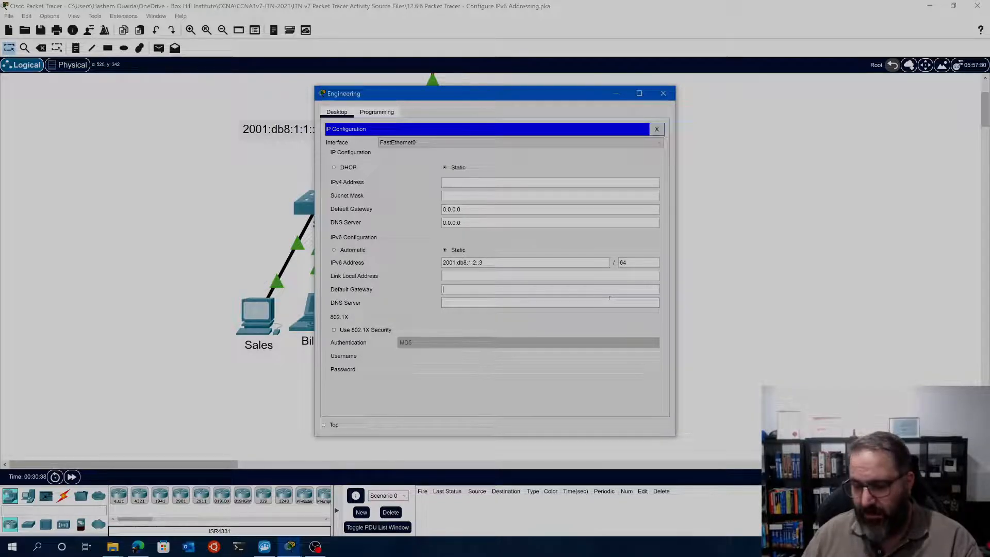
{"action": "type", "text": "FE80"}
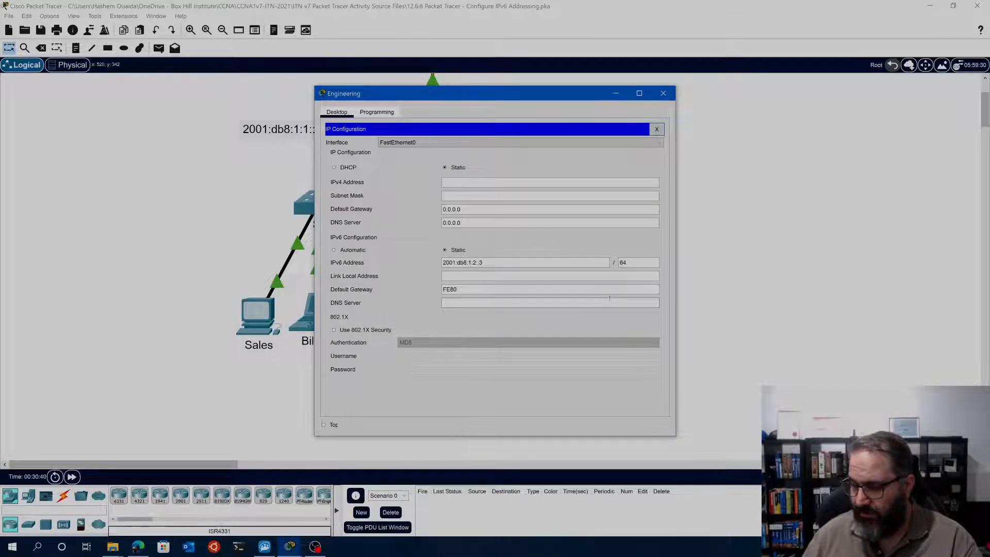
{"action": "type", "text": "::01"}
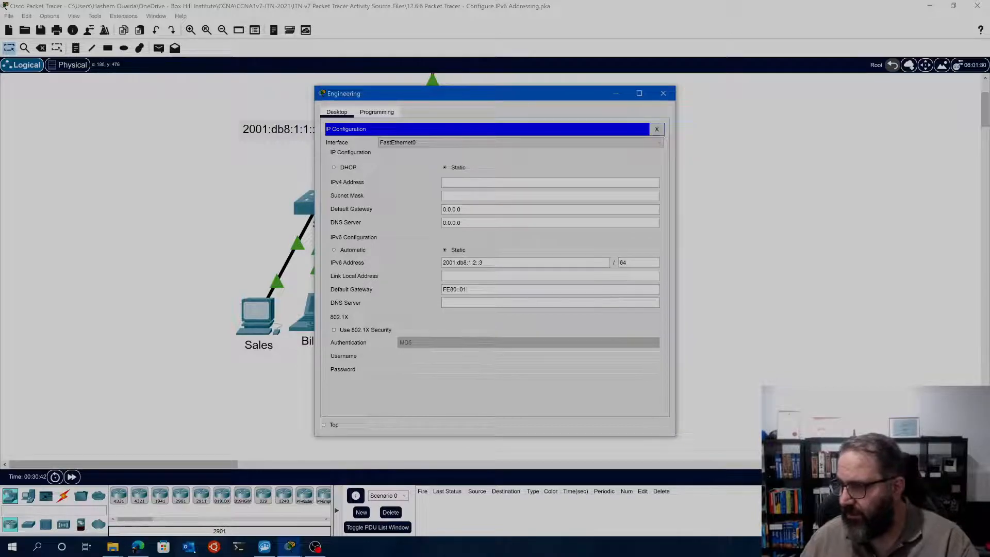
Close the leftover Billing window and the Engineering window
{"action": "mouse_move", "coordinate": [290, 547]}
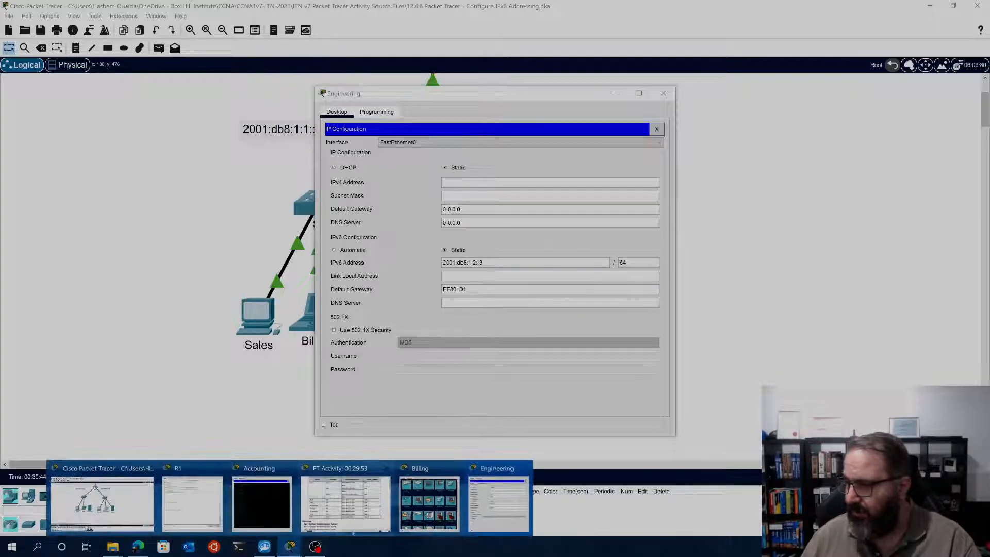
{"action": "mouse_move", "coordinate": [353, 514]}
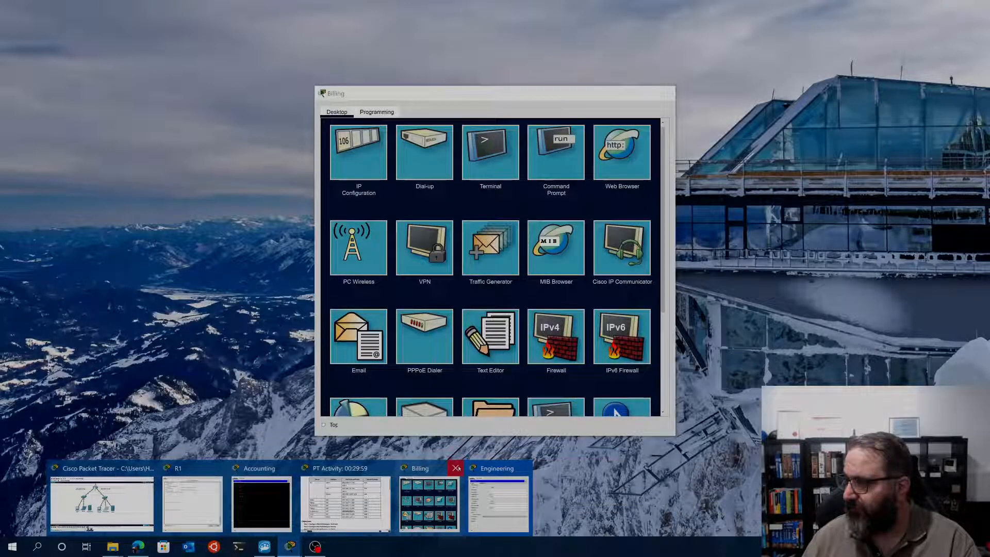
{"action": "left_click", "coordinate": [454, 468]}
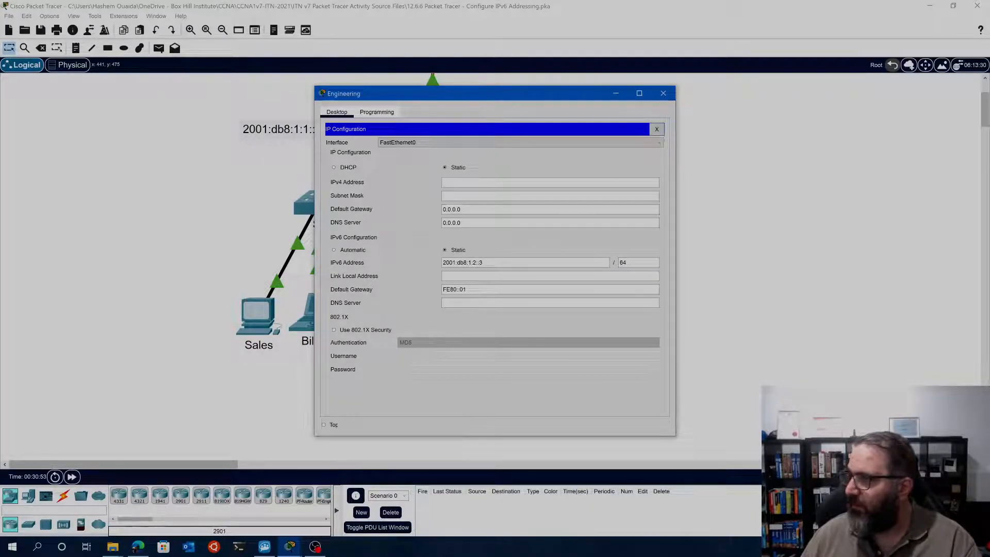
{"action": "left_click", "coordinate": [656, 129]}
{"action": "left_click", "coordinate": [662, 93]}
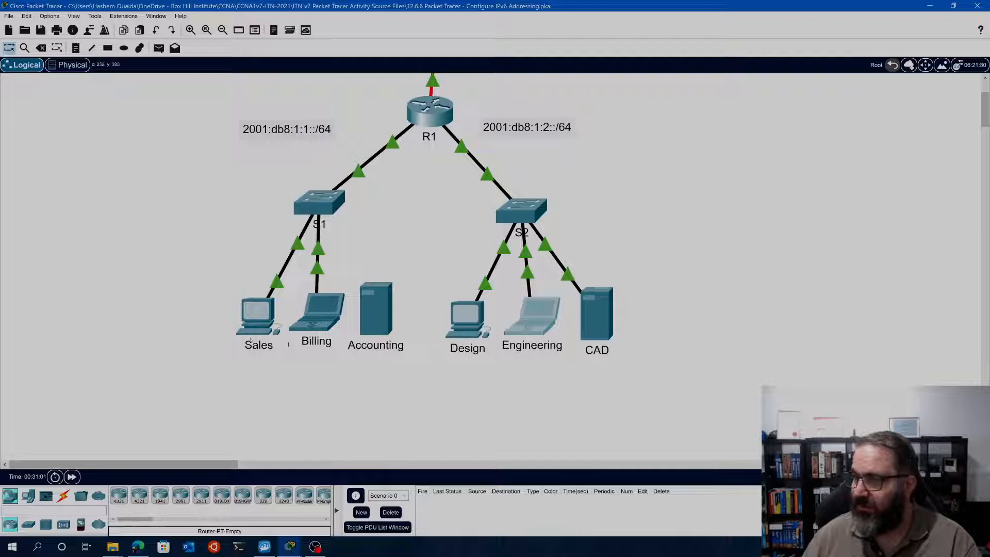
Copy the Accounting server's web address 2001:db8:1:1::4 from Part 4, Step 1 of the activity instructions
{"action": "left_click", "coordinate": [289, 546]}
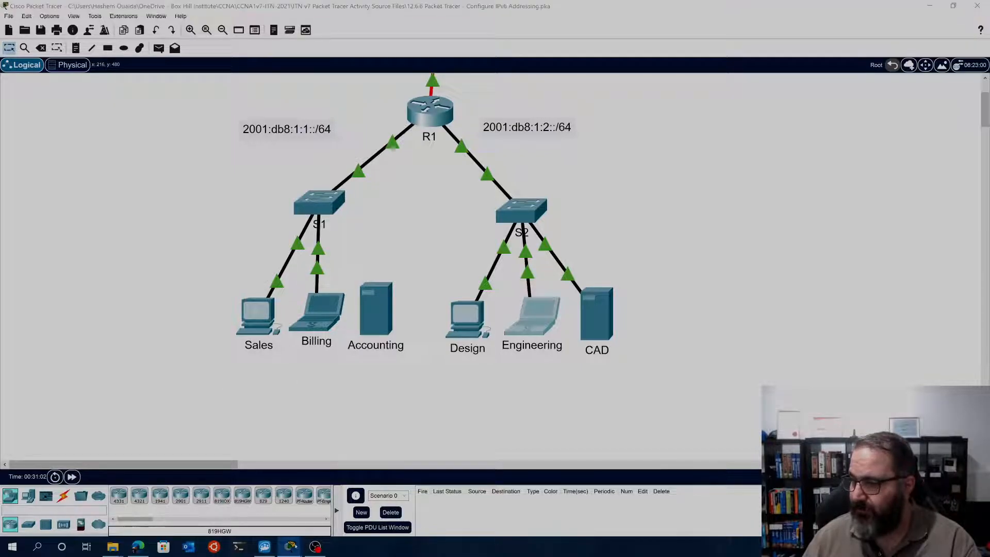
{"action": "left_click", "coordinate": [414, 503]}
{"action": "scroll", "coordinate": [424, 375], "scroll_direction": "down", "scroll_amount": 15}
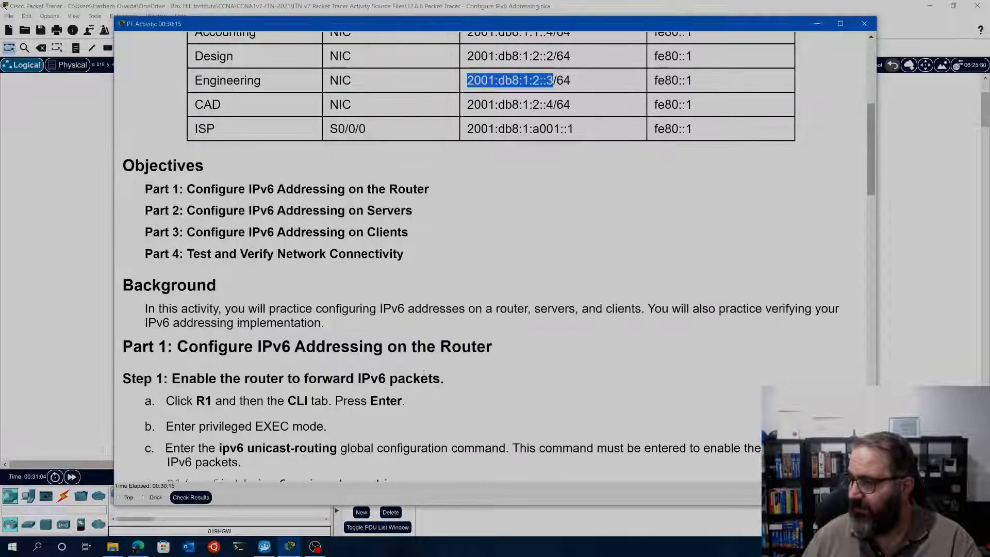
{"action": "scroll", "coordinate": [423, 374], "scroll_direction": "down", "scroll_amount": 20}
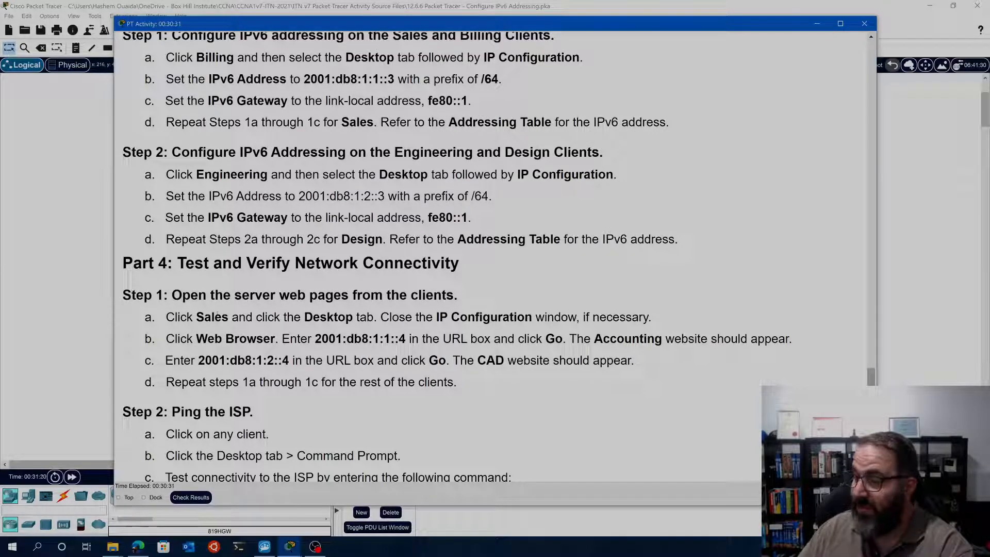
{"action": "left_click_drag", "start_coordinate": [197, 316], "coordinate": [264, 317]}
{"action": "left_click_drag", "start_coordinate": [315, 338], "coordinate": [406, 338]}
{"action": "right_click", "coordinate": [394, 341]}
{"action": "left_click", "coordinate": [417, 347]}
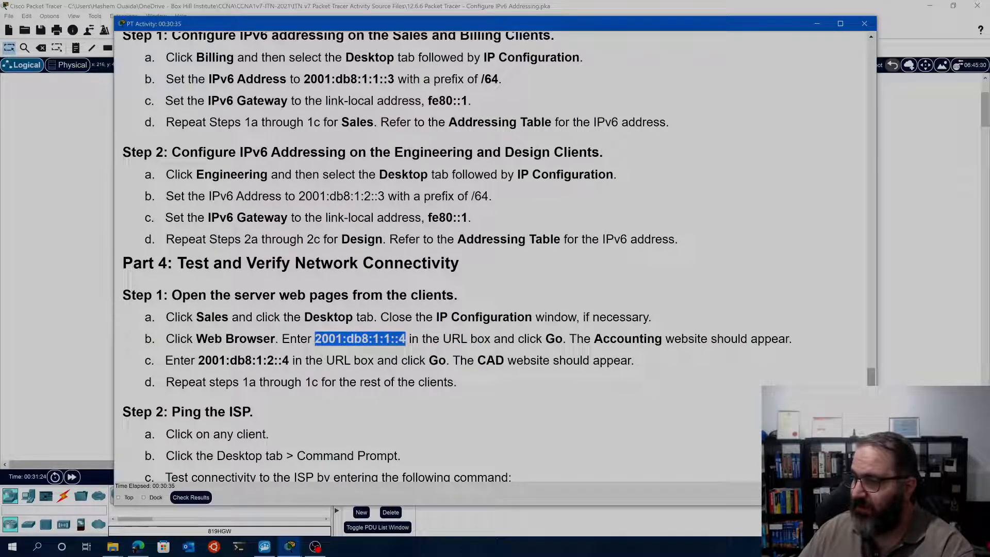
{"action": "left_click", "coordinate": [59, 394]}
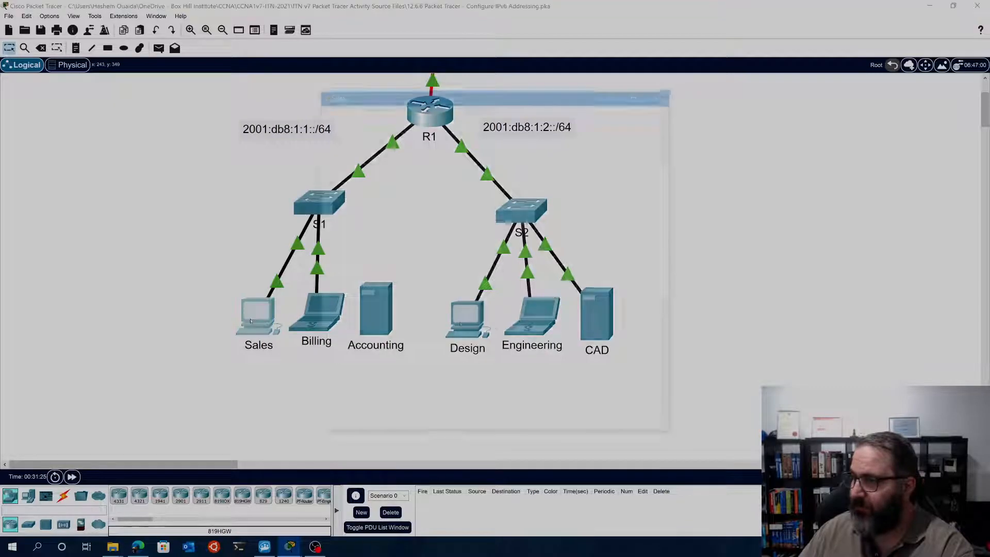
Request the Accounting website at 2001:db8:1:1::4 in the Sales client's Web Browser
{"action": "left_click", "coordinate": [256, 315]}
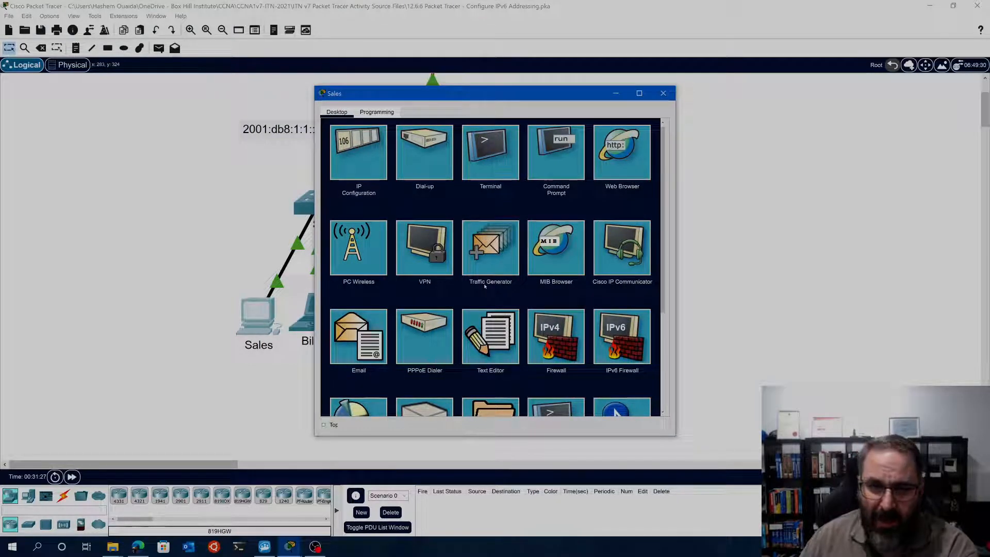
{"action": "left_click", "coordinate": [624, 160]}
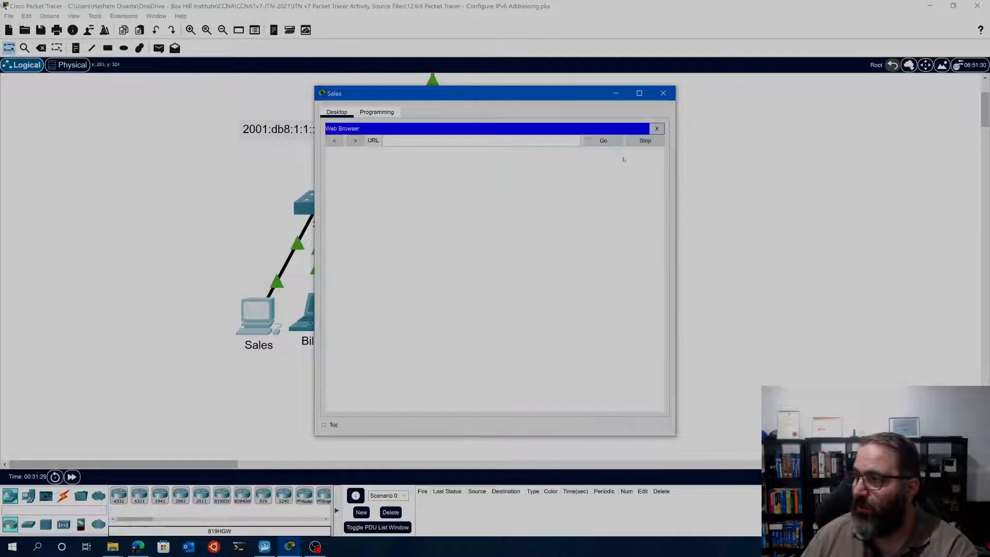
{"action": "left_click_drag", "start_coordinate": [516, 90], "coordinate": [432, 75]}
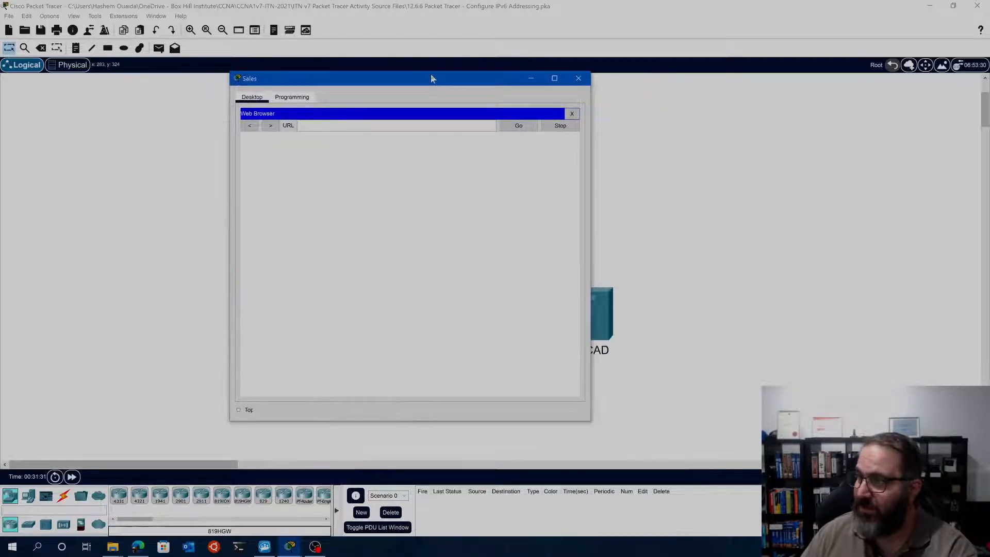
{"action": "left_click", "coordinate": [554, 78]}
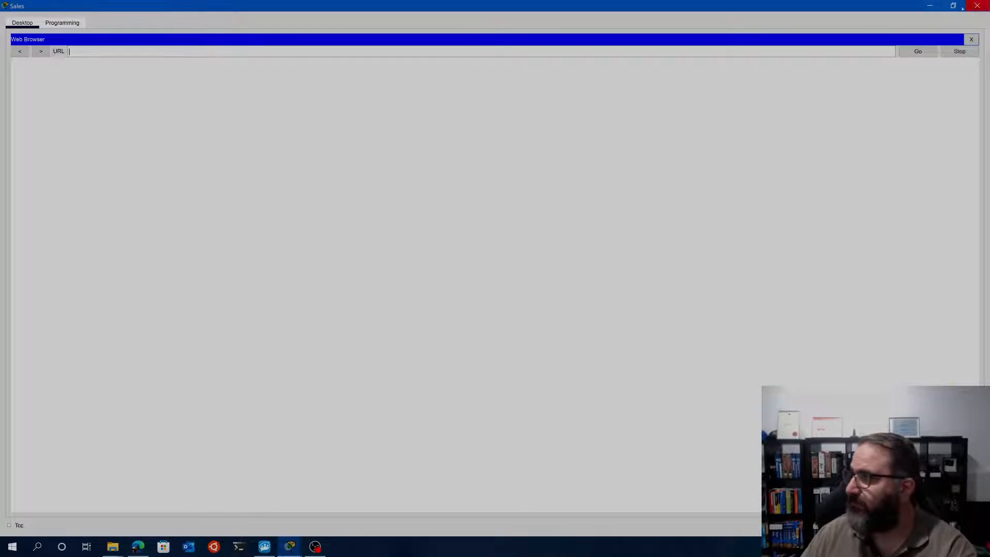
{"action": "left_click", "coordinate": [953, 6]}
{"action": "right_click", "coordinate": [304, 126]}
{"action": "left_click", "coordinate": [326, 185]}
{"action": "left_click", "coordinate": [526, 126]}
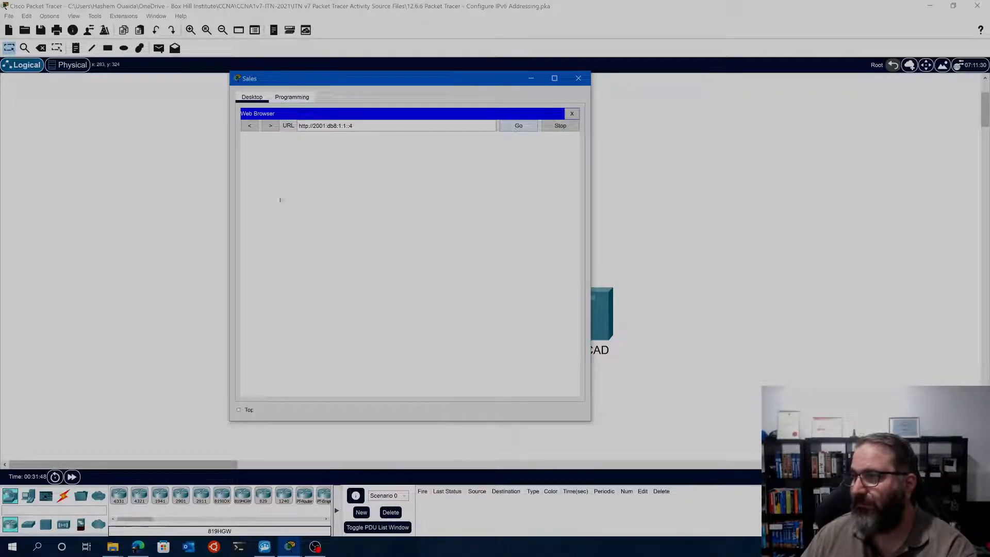
Copy the address 2001:db8:1:1::4 again from Part 4, Step 1b of the instructions
{"action": "mouse_move", "coordinate": [264, 548]}
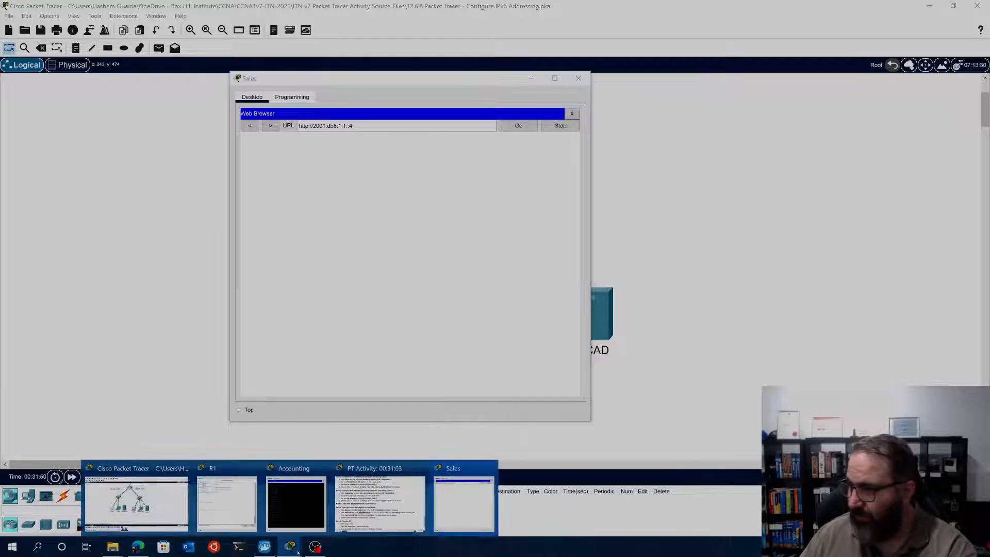
{"action": "left_click", "coordinate": [380, 498]}
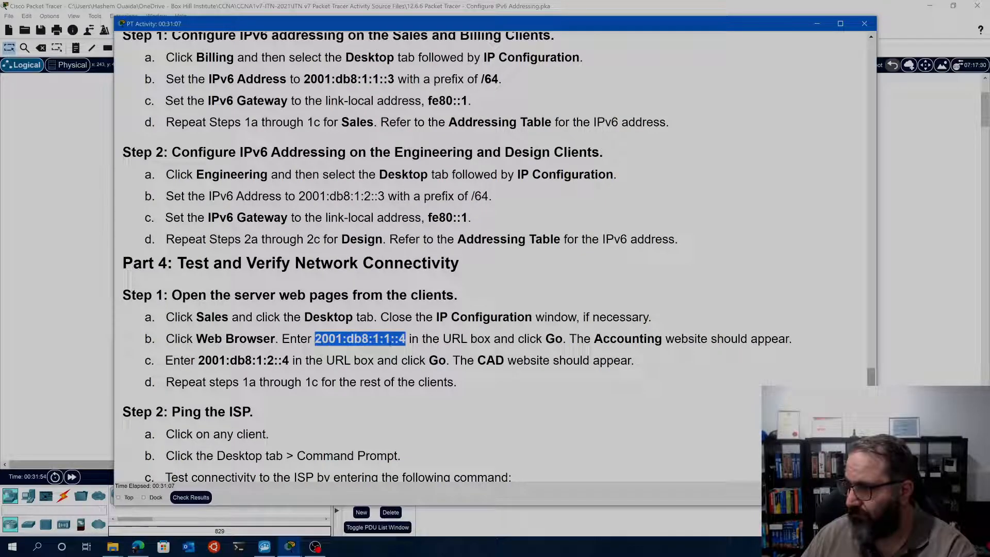
{"action": "left_click_drag", "start_coordinate": [164, 338], "coordinate": [314, 338]}
{"action": "left_click", "coordinate": [348, 339]}
{"action": "right_click", "coordinate": [332, 339]}
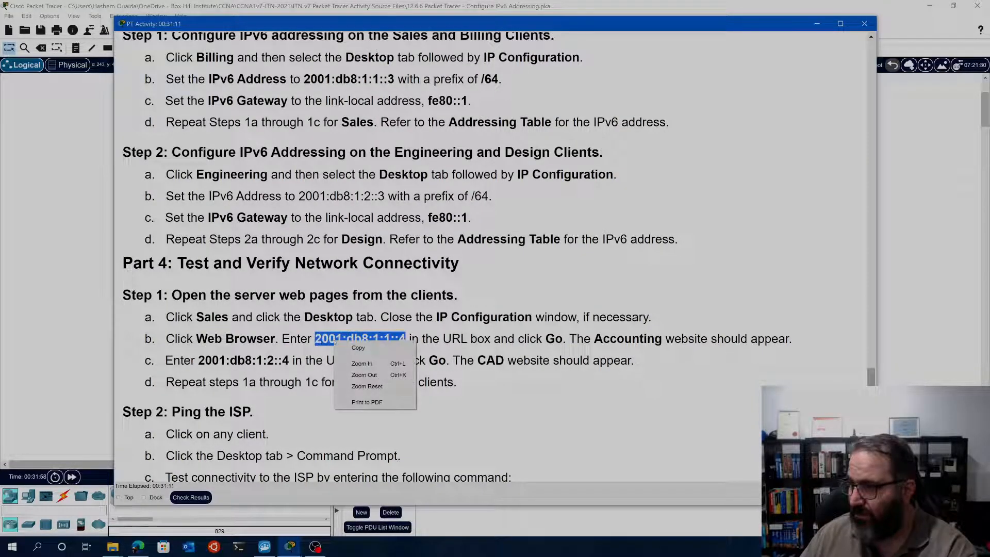
{"action": "left_click", "coordinate": [348, 346]}
{"action": "left_click", "coordinate": [92, 313]}
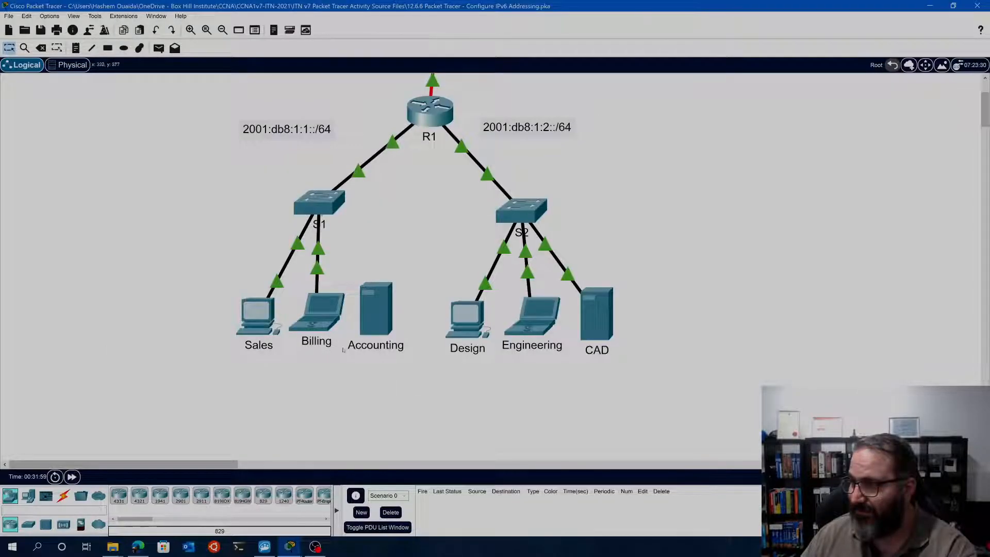
Close the Sales client's Web Browser and ping 2001:db8:1:1::4 from its Command Prompt
{"action": "left_click", "coordinate": [256, 316]}
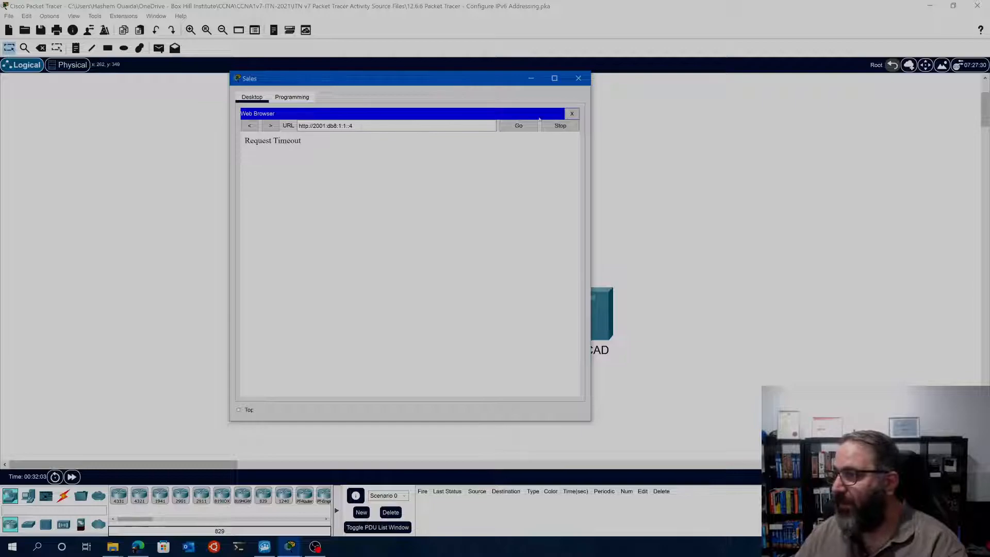
{"action": "left_click", "coordinate": [572, 114]}
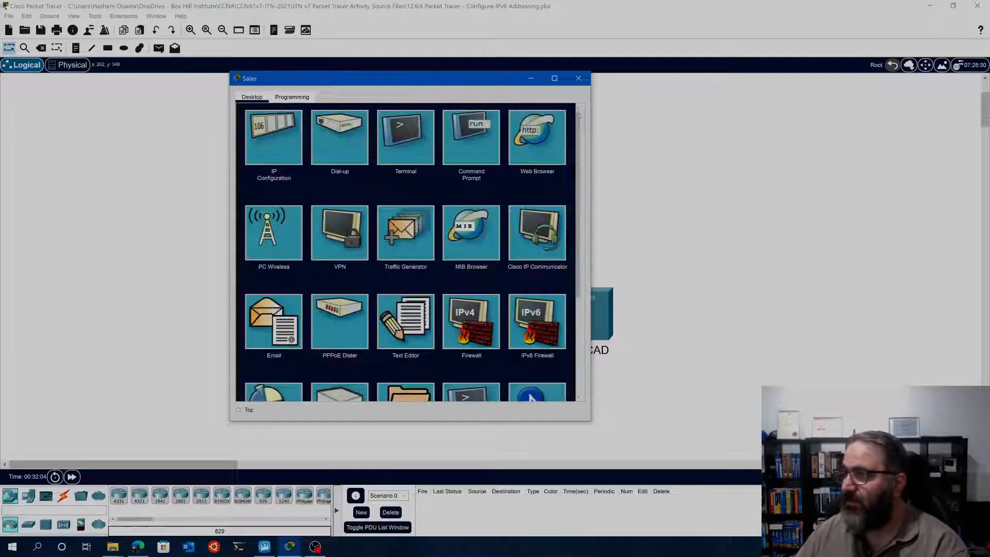
{"action": "left_click", "coordinate": [463, 137]}
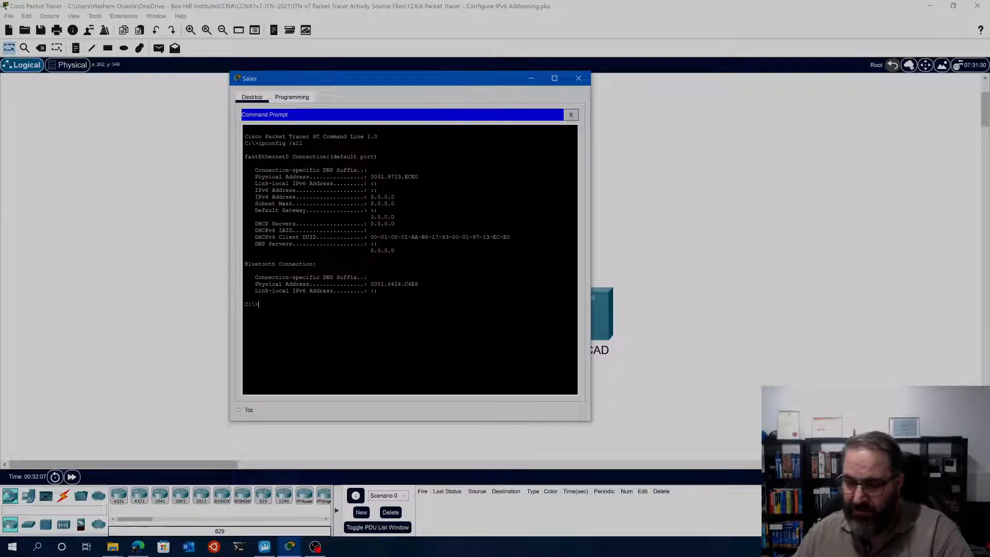
{"action": "type", "text": "ping 2001:db8:1:1::4"}
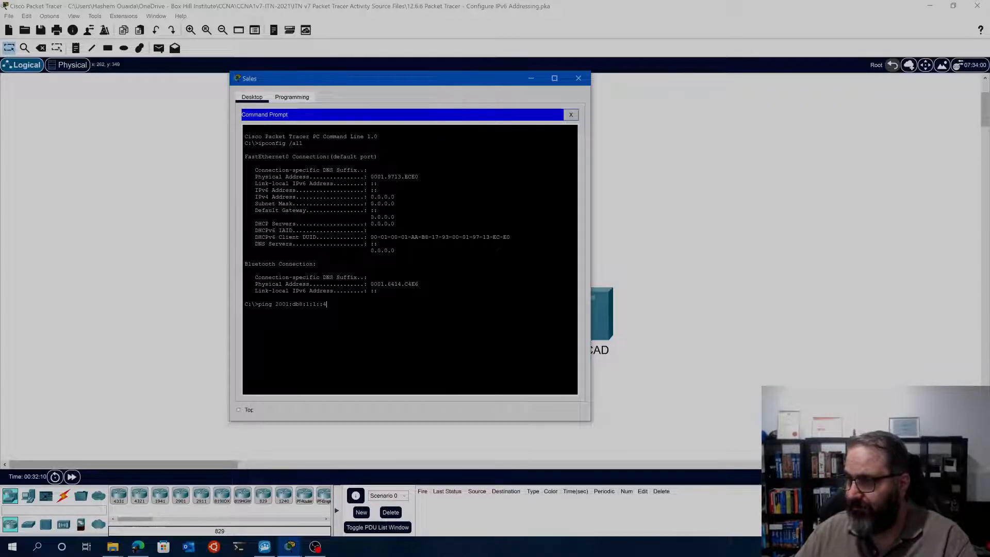
{"action": "key", "text": "Return"}
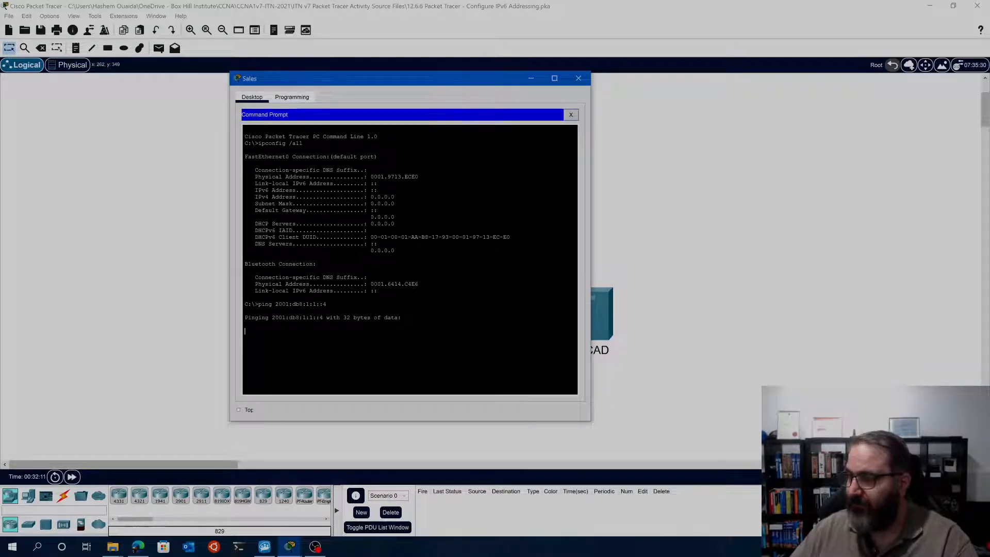
Check the network topology behind the Sales window and reread Part 4, Step 1b of the activity instructions
{"action": "left_click_drag", "start_coordinate": [398, 85], "coordinate": [797, 195]}
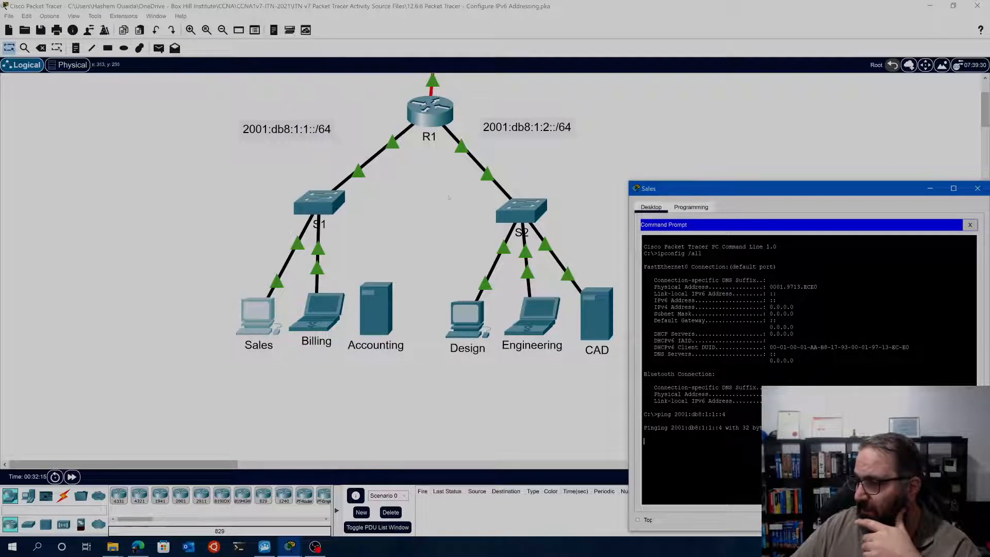
{"action": "left_click_drag", "start_coordinate": [697, 189], "coordinate": [444, 90]}
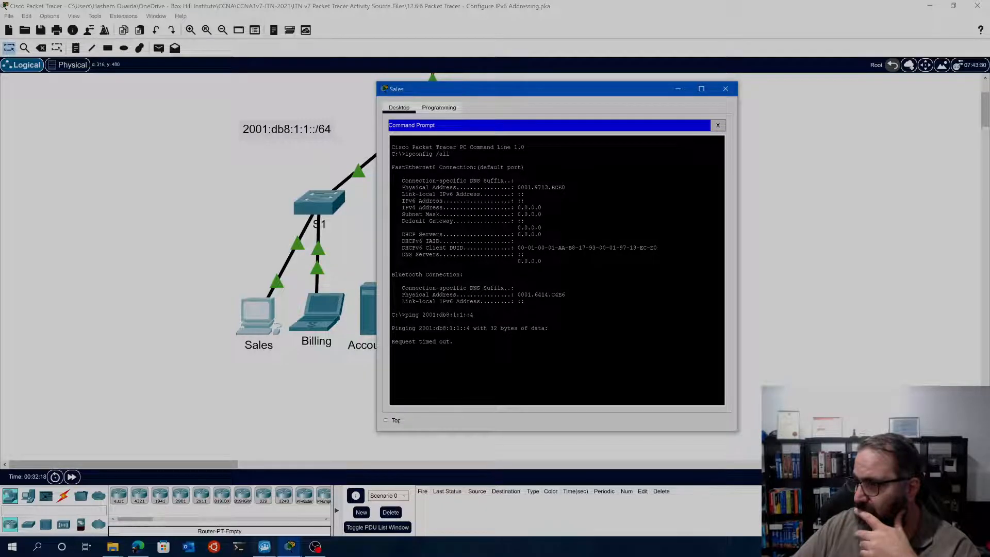
{"action": "left_click", "coordinate": [290, 546]}
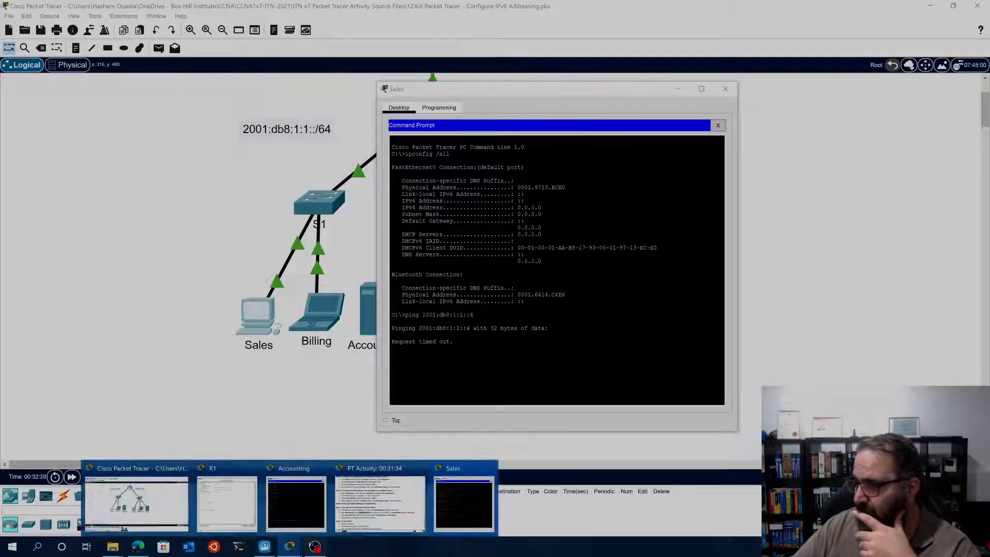
{"action": "left_click", "coordinate": [390, 522]}
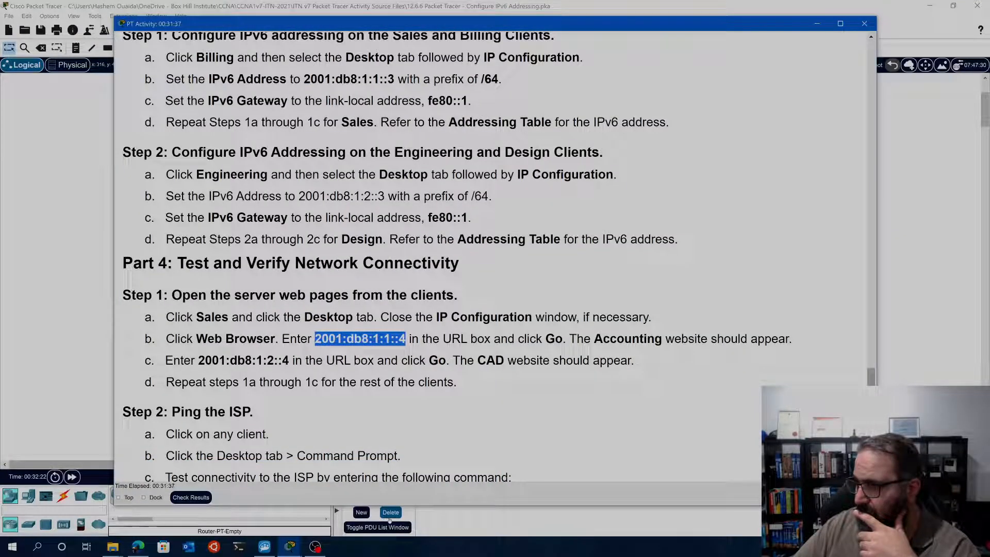
{"action": "left_click_drag", "start_coordinate": [569, 344], "coordinate": [142, 337]}
{"action": "left_click", "coordinate": [33, 278]}
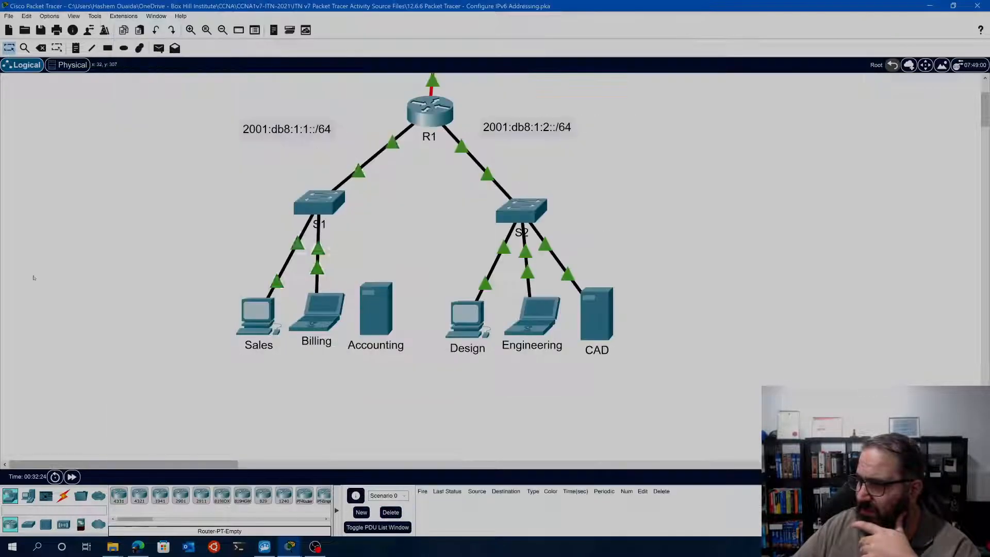
Inspect the Accounting server's Command Prompt and R1's CLI, and try to open the ISP cloud
{"action": "left_click", "coordinate": [390, 315]}
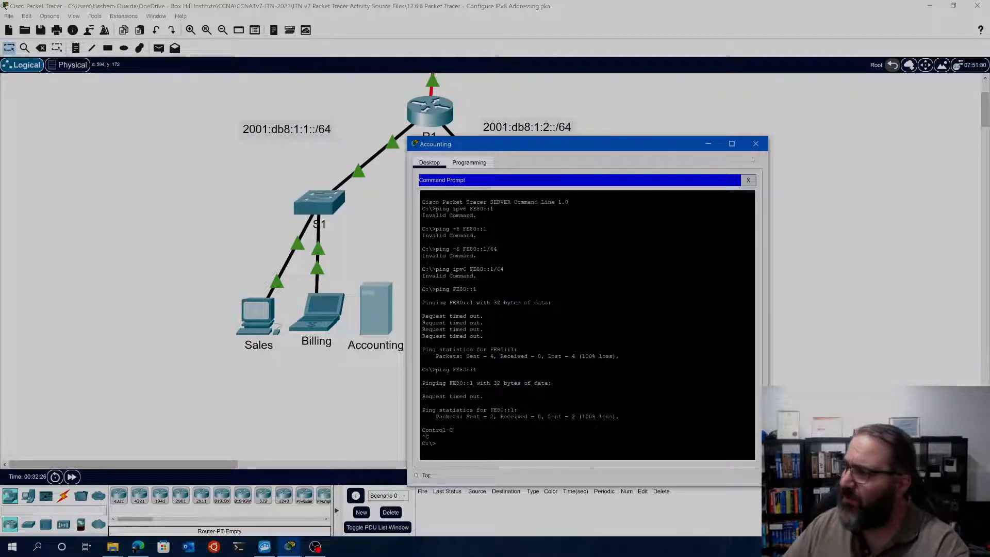
{"action": "left_click", "coordinate": [756, 143]}
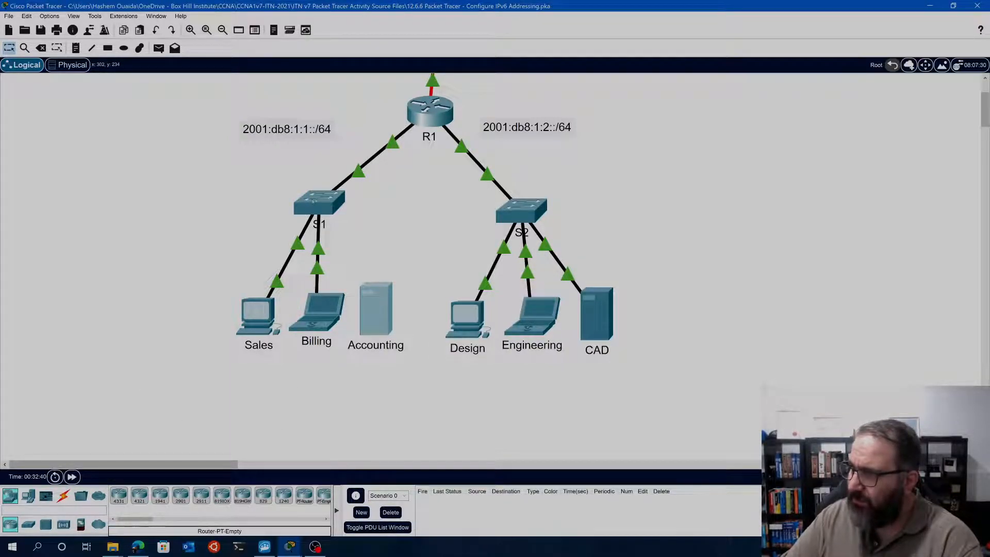
{"action": "scroll", "coordinate": [406, 343], "scroll_direction": "up", "scroll_amount": 3}
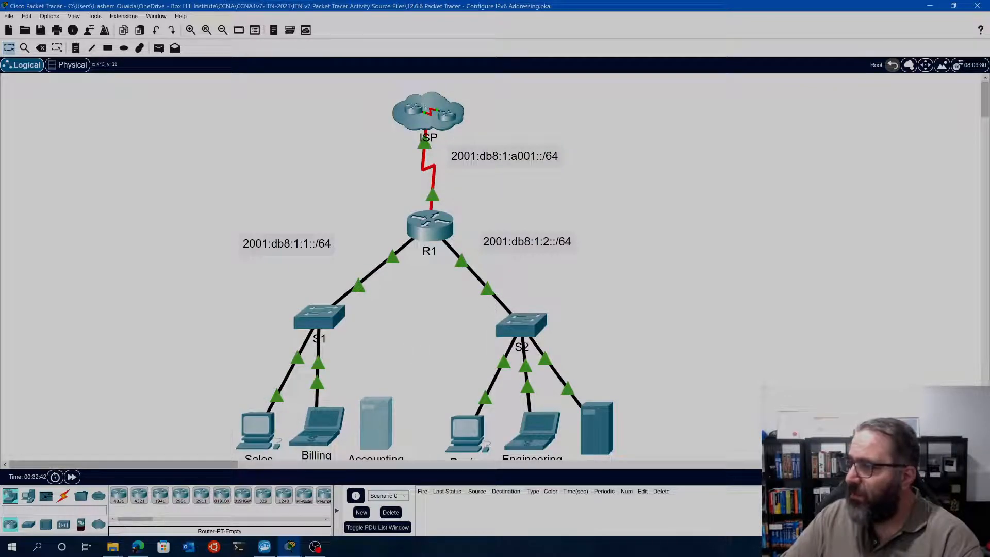
{"action": "left_click", "coordinate": [421, 135]}
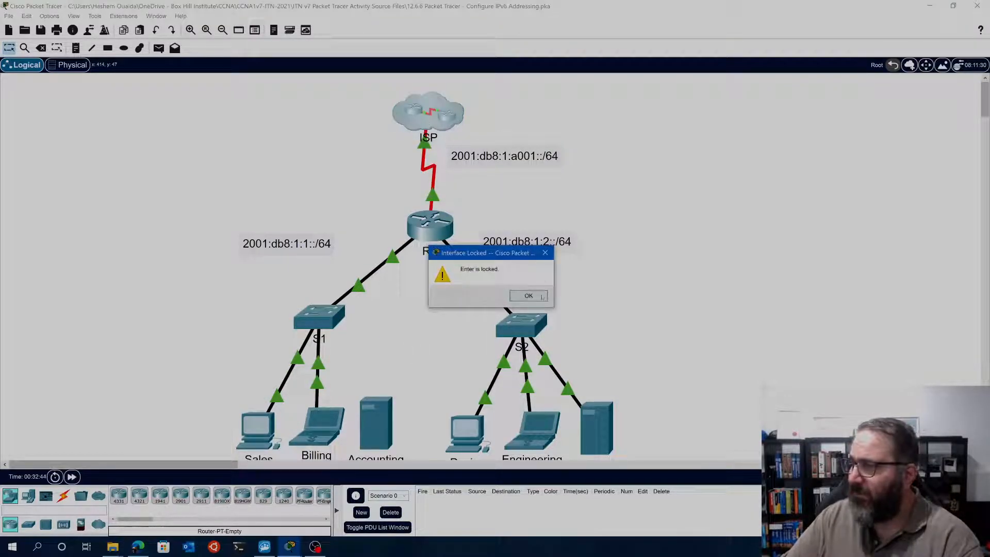
{"action": "left_click", "coordinate": [518, 299]}
{"action": "left_click", "coordinate": [430, 225]}
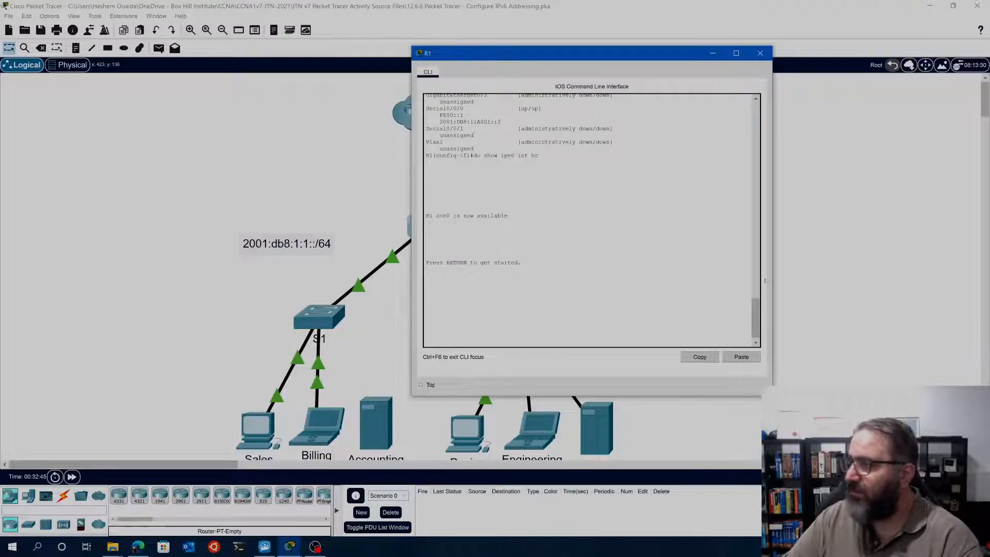
{"action": "left_click", "coordinate": [760, 53]}
{"action": "scroll", "coordinate": [442, 376], "scroll_direction": "down", "scroll_amount": 3}
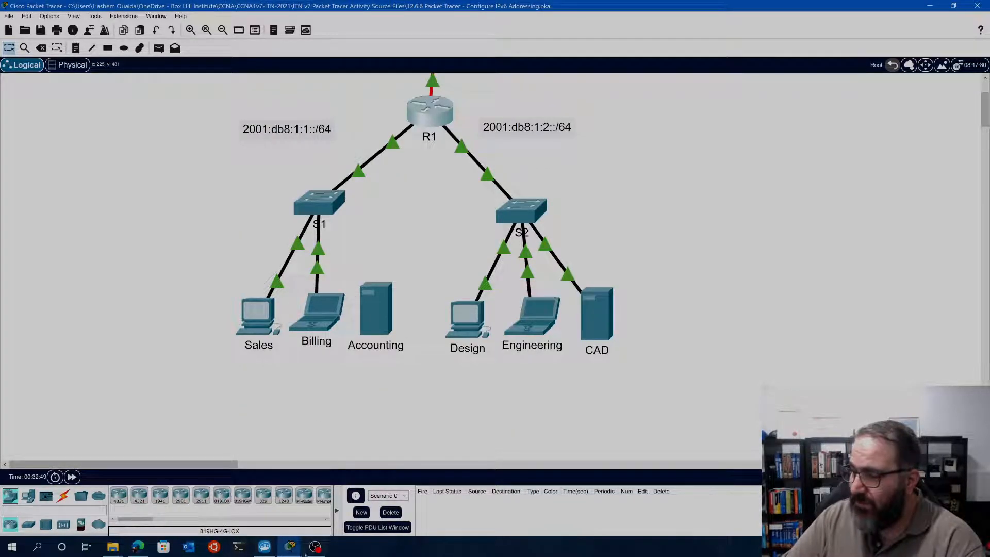
Copy the CAD server's web address 2001:db8:1:2::4 from Part 4, Step 1c of the activity instructions
{"action": "mouse_move", "coordinate": [278, 550]}
{"action": "left_click", "coordinate": [312, 503]}
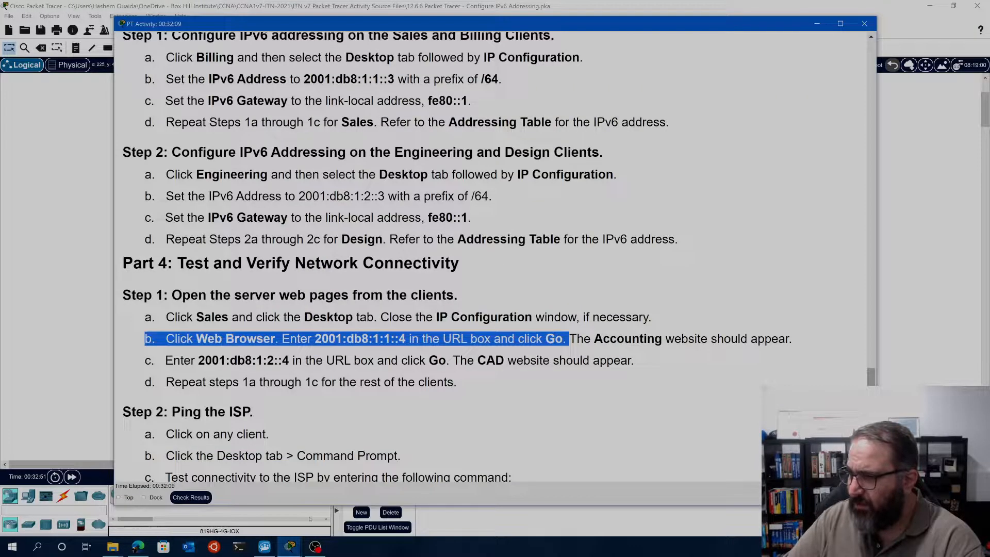
{"action": "scroll", "coordinate": [295, 403], "scroll_direction": "down", "scroll_amount": 1}
{"action": "left_click_drag", "start_coordinate": [199, 298], "coordinate": [289, 299]}
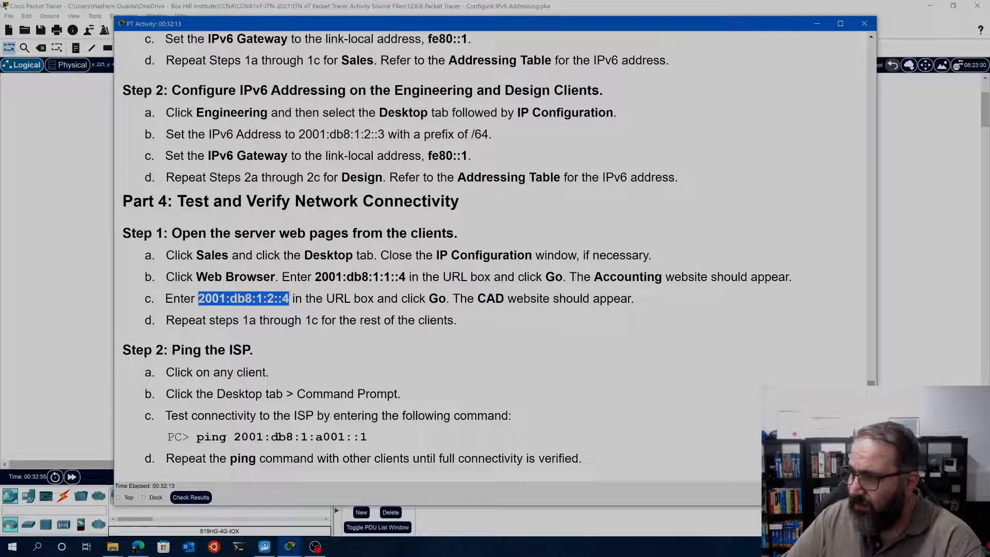
{"action": "right_click", "coordinate": [260, 299]}
{"action": "left_click", "coordinate": [279, 307]}
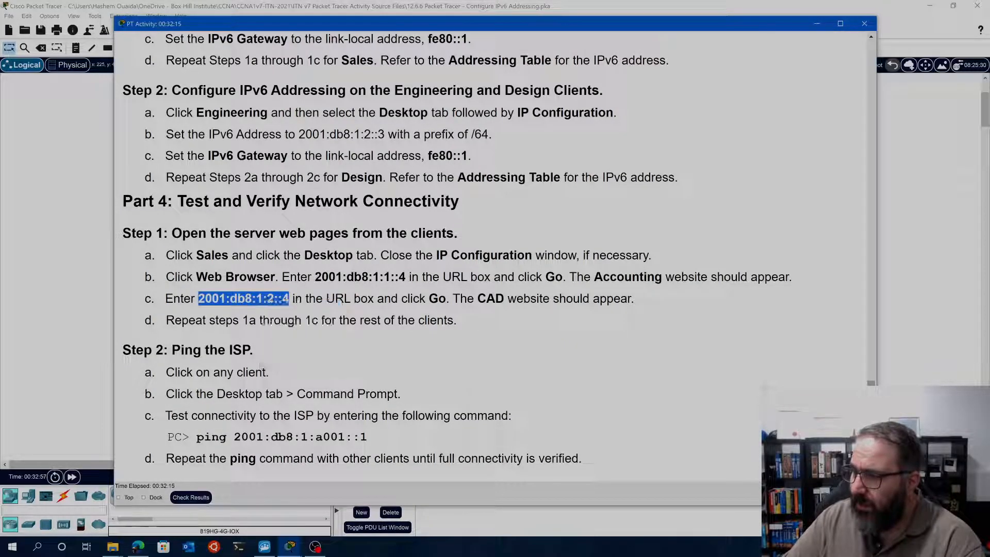
{"action": "left_click", "coordinate": [53, 347]}
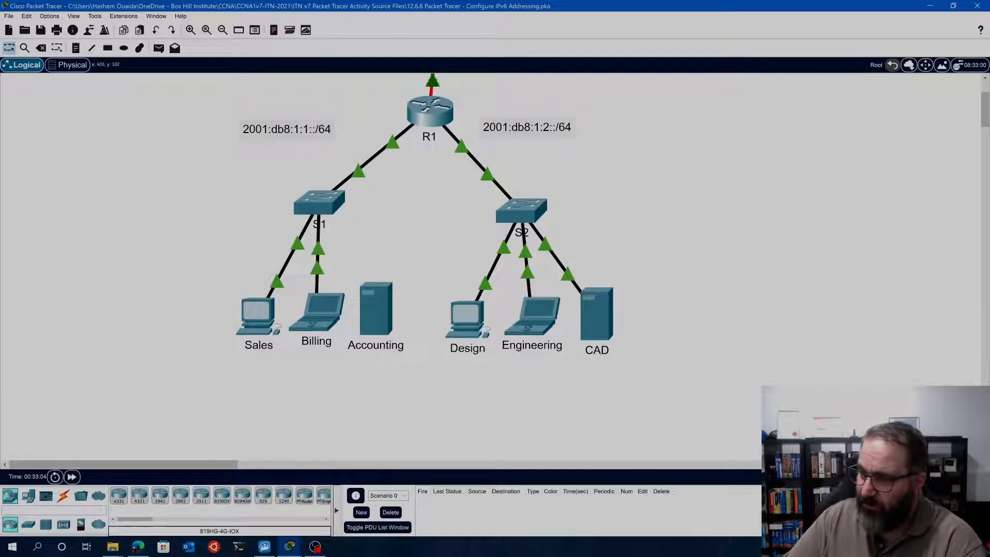
Request the CAD website at 2001:db8:1:2::4 in the Sales client's Web Browser, and close the Sales window
{"action": "left_click", "coordinate": [258, 316]}
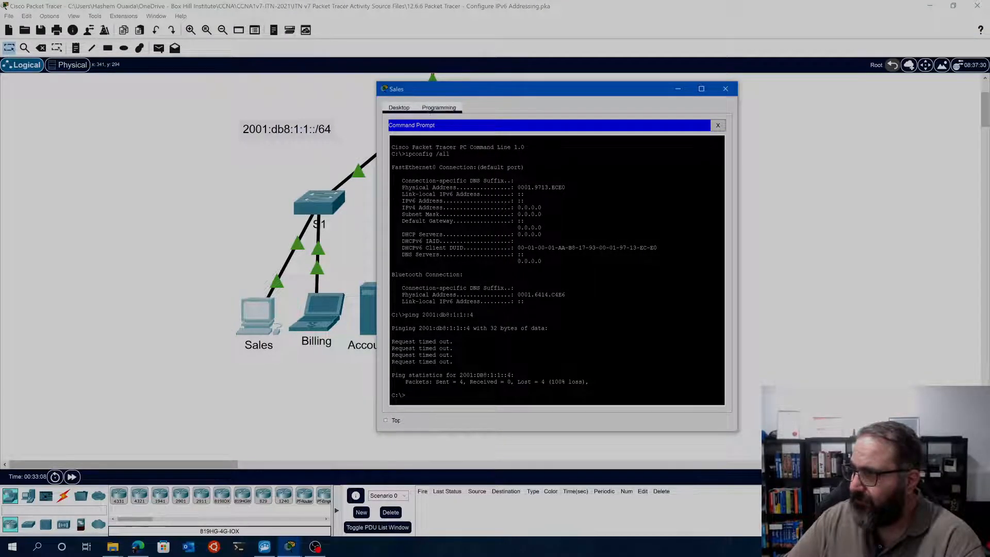
{"action": "left_click", "coordinate": [718, 125]}
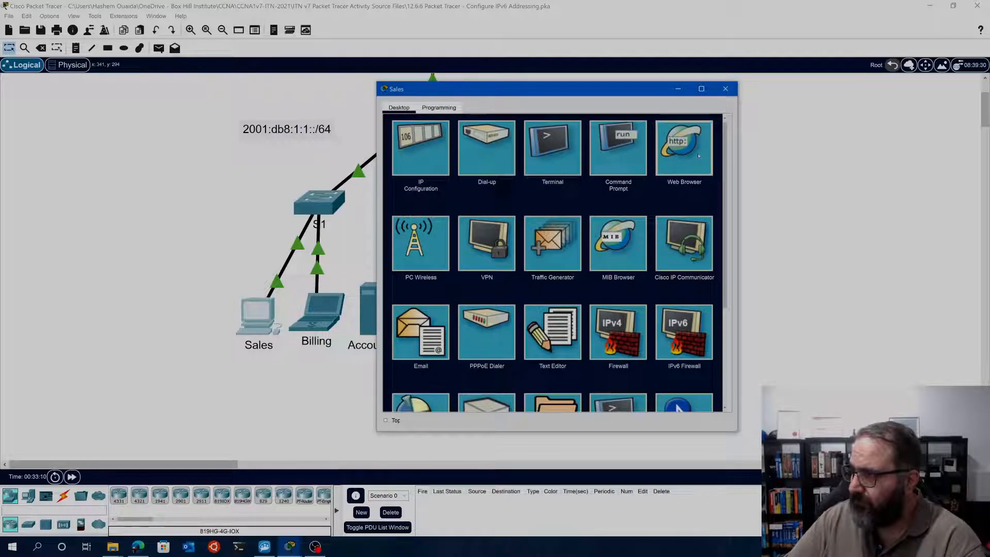
{"action": "left_click", "coordinate": [681, 149]}
{"action": "right_click", "coordinate": [476, 136]}
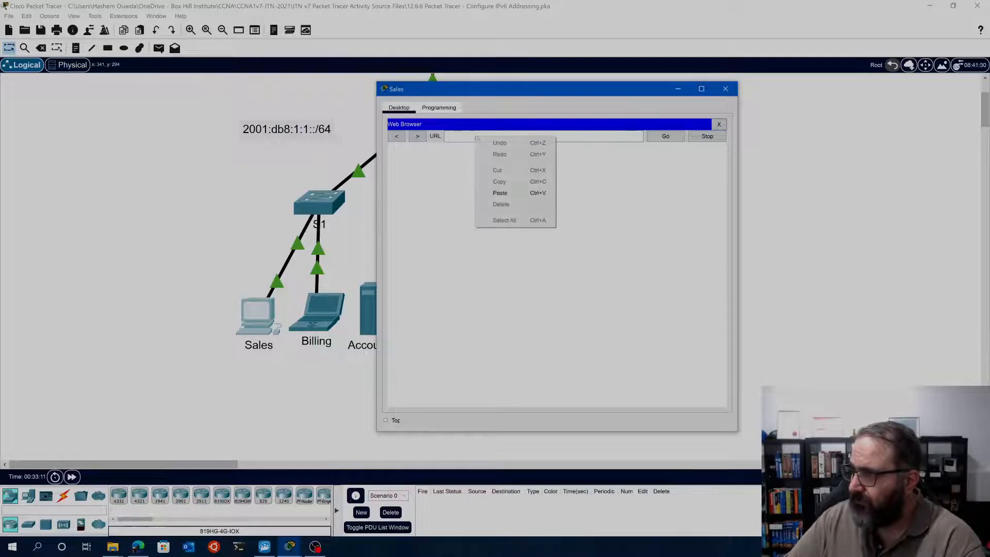
{"action": "left_click", "coordinate": [501, 193]}
{"action": "left_click", "coordinate": [669, 137]}
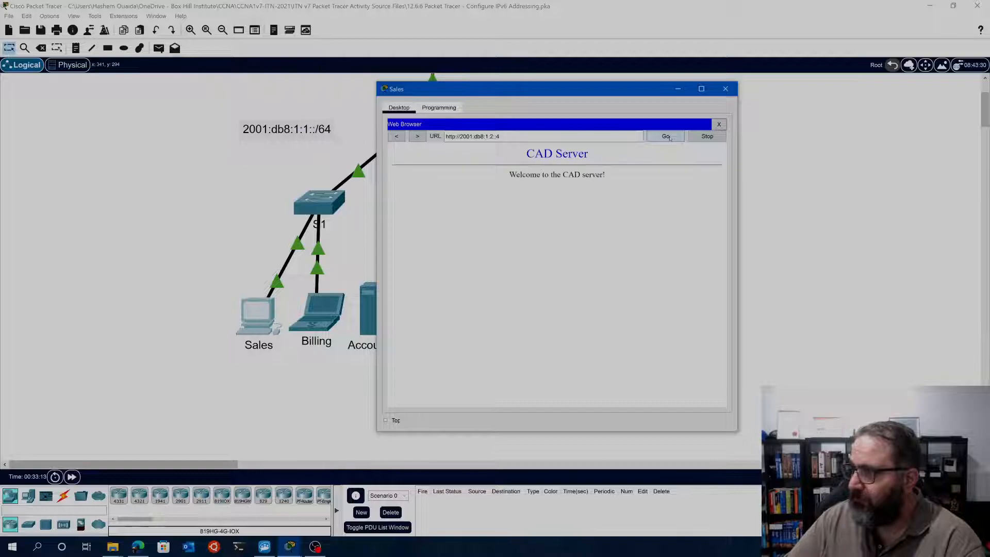
{"action": "left_click_drag", "start_coordinate": [523, 148], "coordinate": [615, 182]}
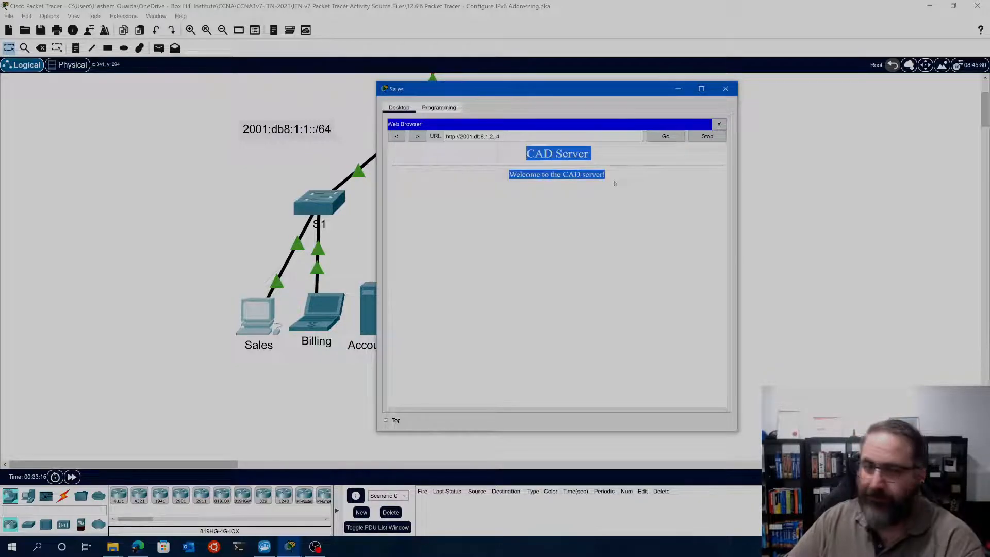
{"action": "left_click", "coordinate": [726, 89]}
Reopen the Sales client's Command Prompt and place its window clear of R1 and the 2001:db8:1:2::/64 network
{"action": "scroll", "coordinate": [426, 117], "scroll_direction": "up", "scroll_amount": 5}
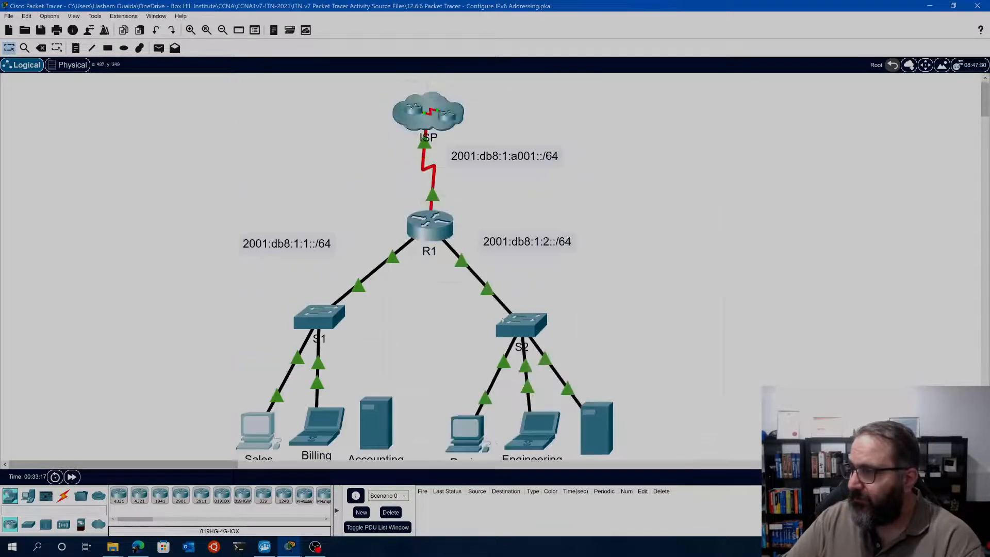
{"action": "scroll", "coordinate": [446, 286], "scroll_direction": "down", "scroll_amount": 3}
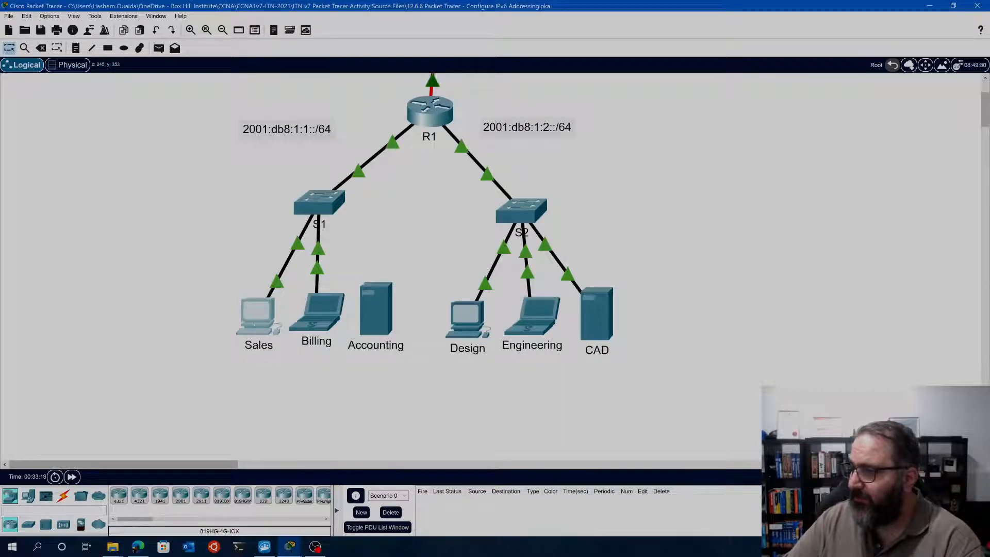
{"action": "left_click", "coordinate": [258, 316]}
{"action": "left_click_drag", "start_coordinate": [548, 93], "coordinate": [264, 104]}
{"action": "left_click", "coordinate": [250, 161]}
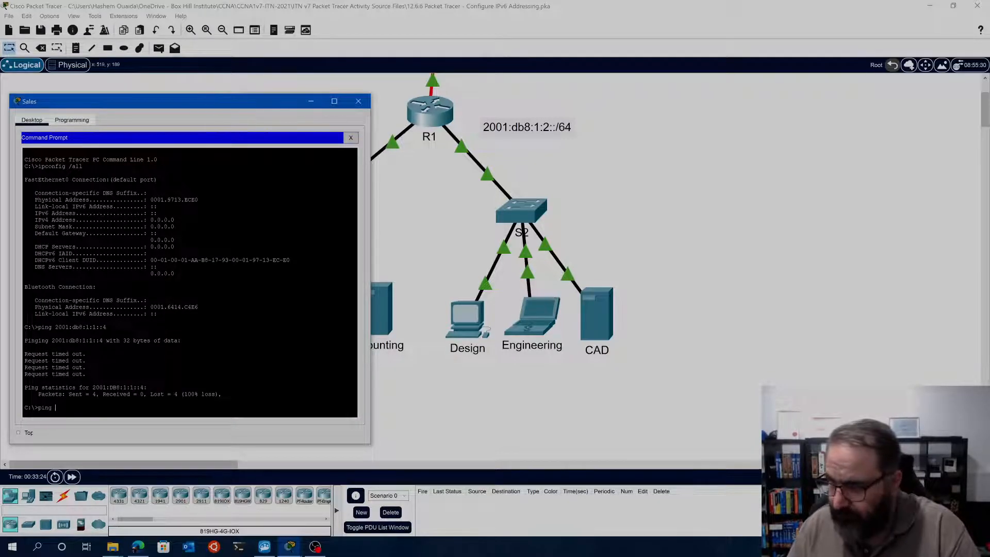
{"action": "type", "text": "2001"}
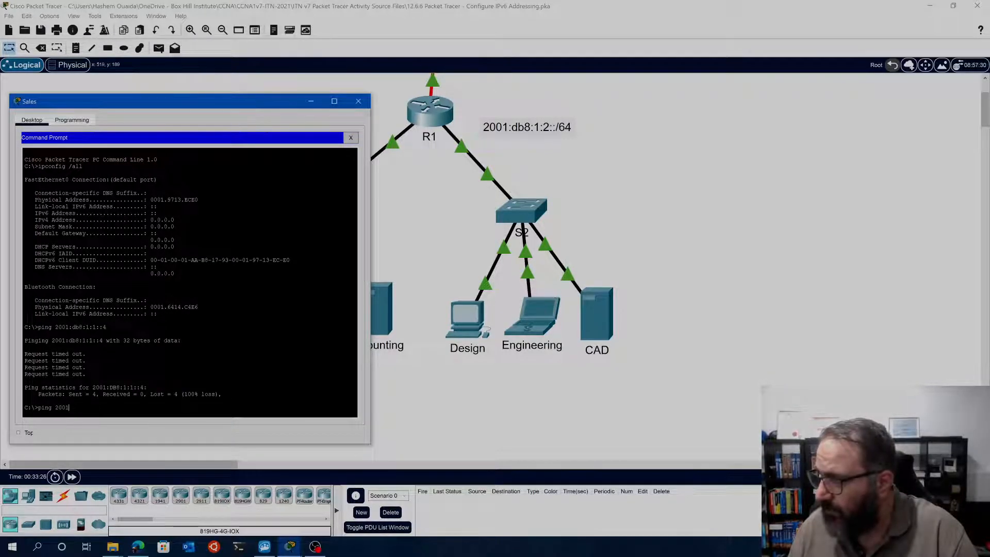
{"action": "type", "text": ":db"}
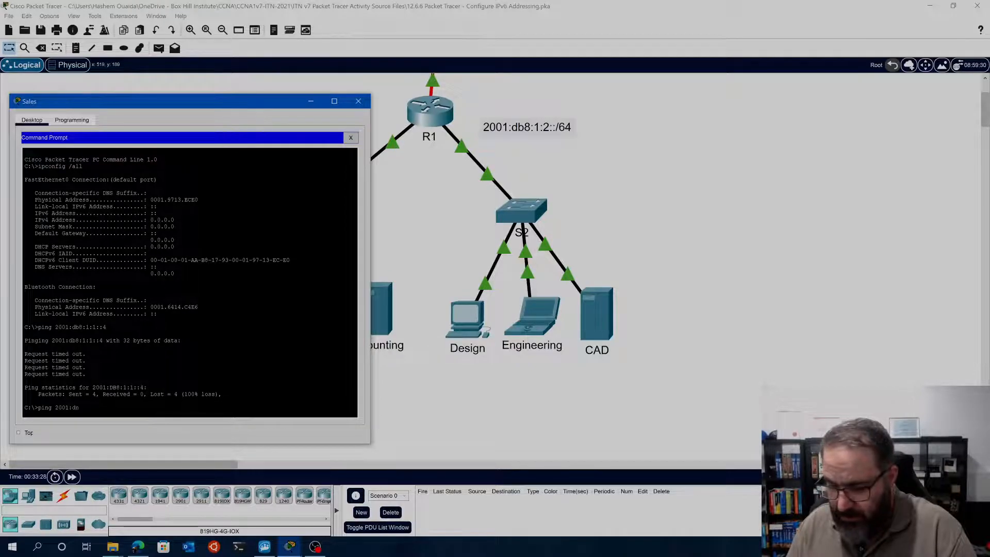
{"action": "type", "text": "8:"}
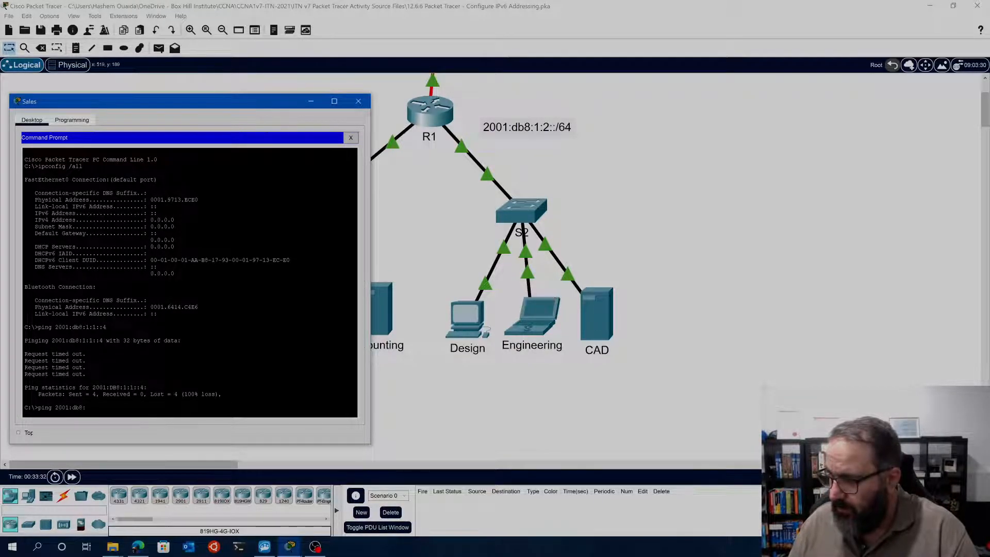
{"action": "type", "text": "1:2::"}
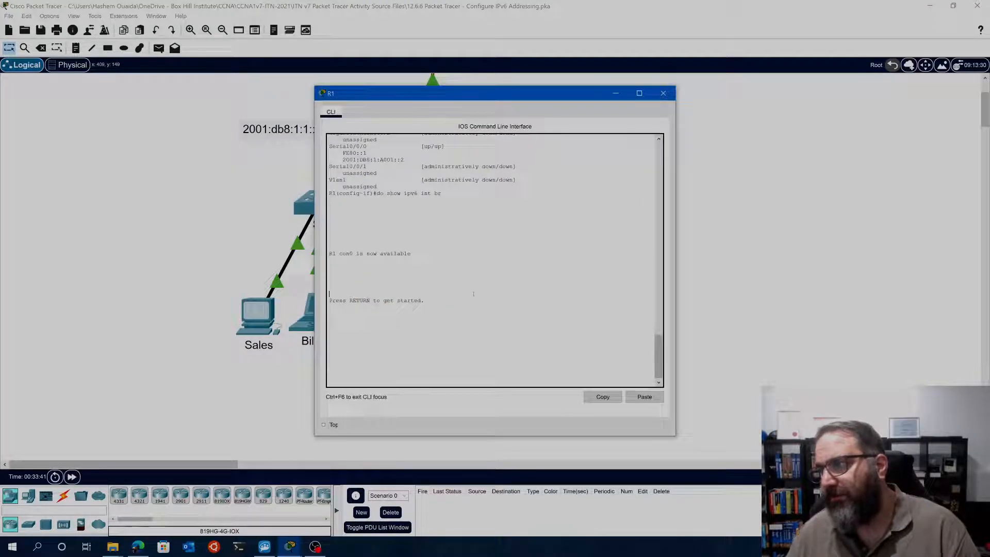
Copy the Serial0/0/0 address 2001:DB8:1:A001::2 from the IPv6 interface listing in R1's CLI
{"action": "left_click_drag", "start_coordinate": [354, 221], "coordinate": [406, 222]}
{"action": "right_click", "coordinate": [391, 222]}
{"action": "left_click", "coordinate": [410, 228]}
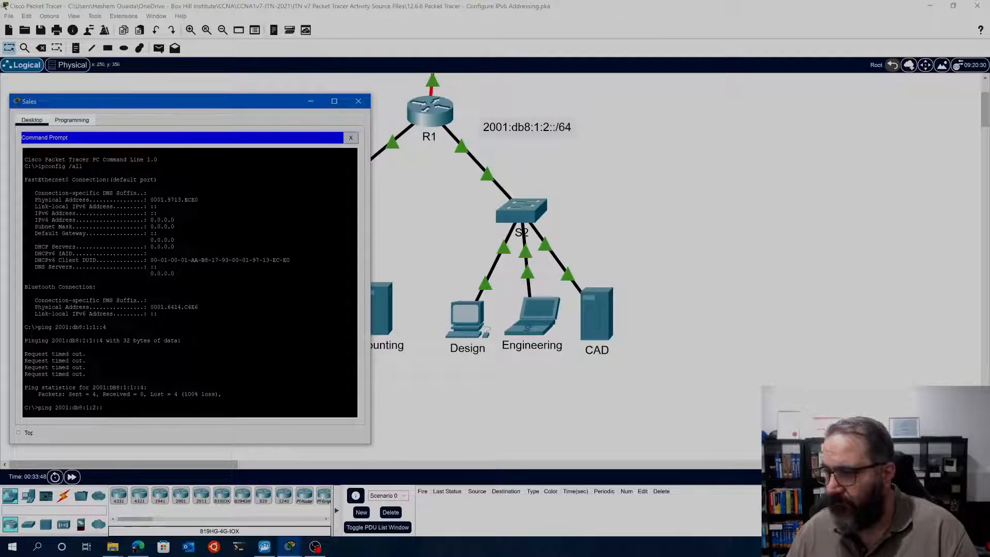
Replace the partly entered address and ping 2001:DB8:1:A001::2 from the Sales client, then close its window
{"action": "key", "text": "BackSpace"}
{"action": "key", "text": "BackSpace"}
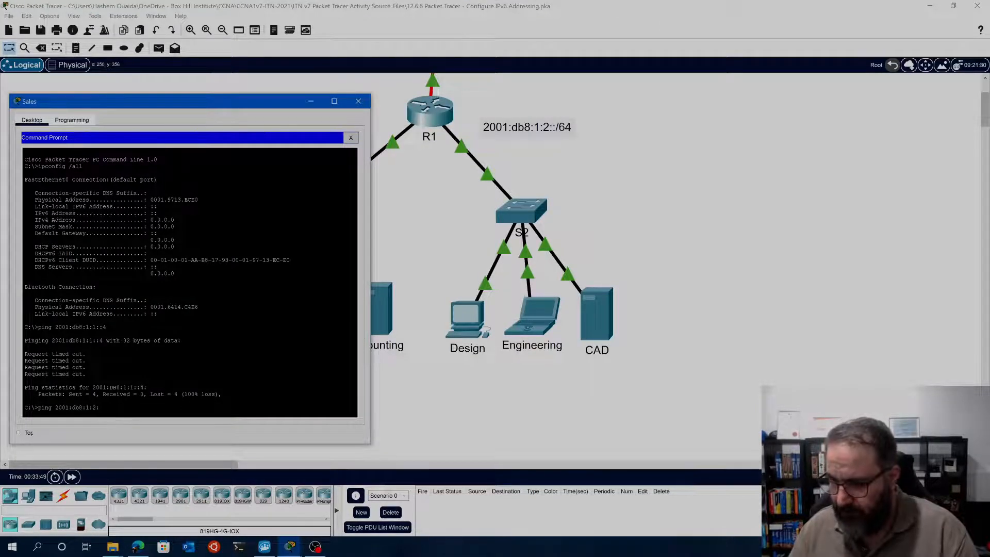
{"action": "key", "text": "BackSpace"}
{"action": "key", "text": "BackSpace"}
{"action": "key", "text": "BackSpace"}
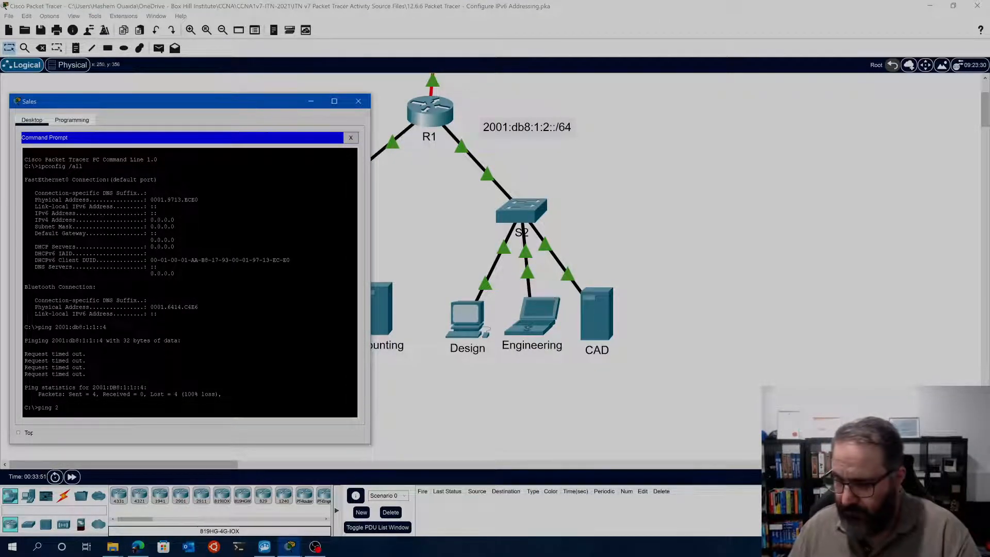
{"action": "right_click", "coordinate": [116, 410]}
{"action": "left_click", "coordinate": [141, 428]}
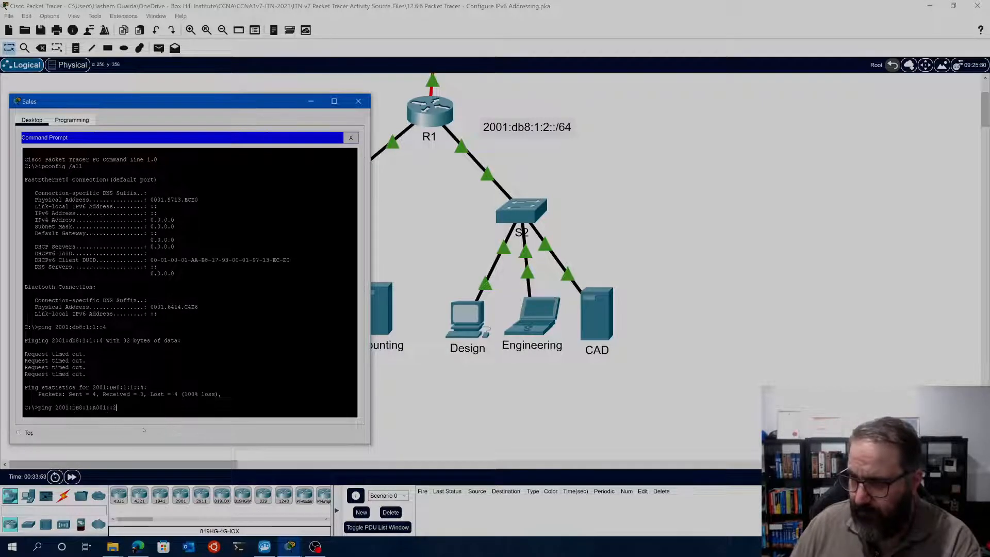
{"action": "key", "text": "Return"}
{"action": "left_click_drag", "start_coordinate": [180, 101], "coordinate": [251, 67]}
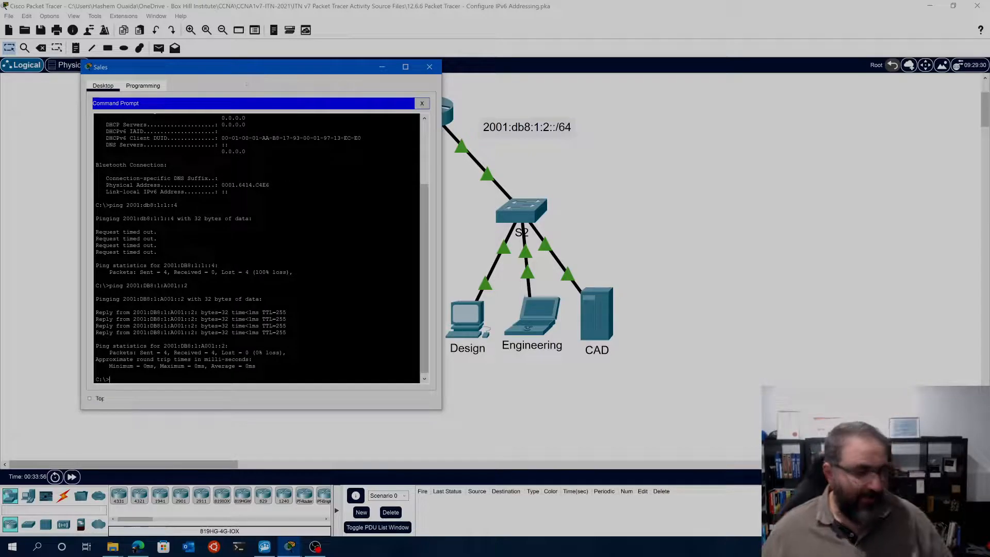
{"action": "left_click", "coordinate": [429, 67]}
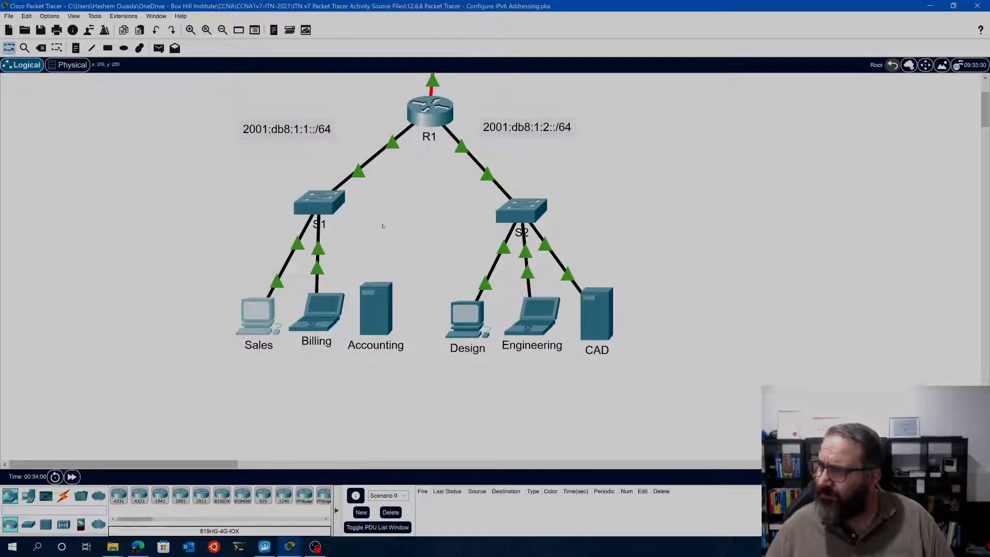
{"action": "scroll", "coordinate": [240, 377], "scroll_direction": "up", "scroll_amount": 2}
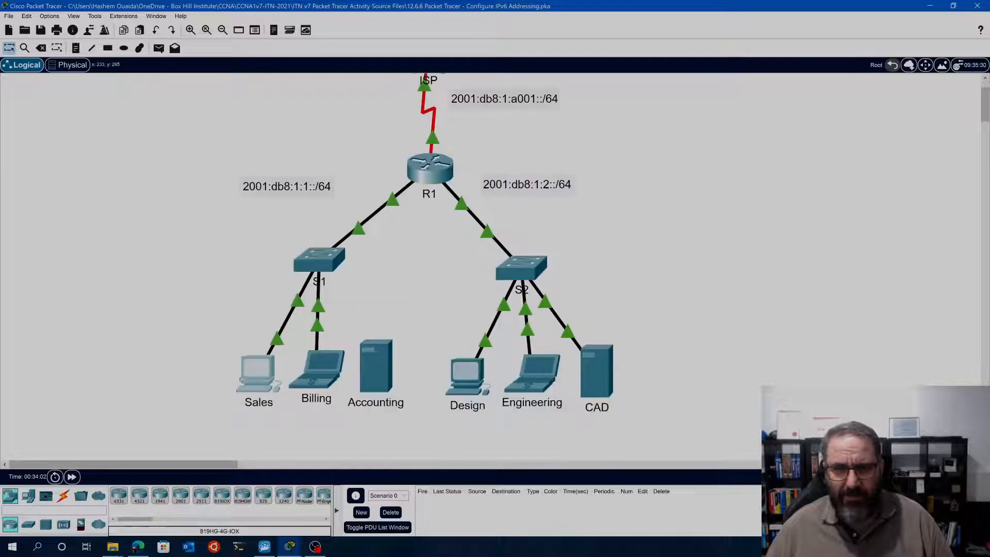
{"action": "scroll", "coordinate": [212, 317], "scroll_direction": "down", "scroll_amount": 1}
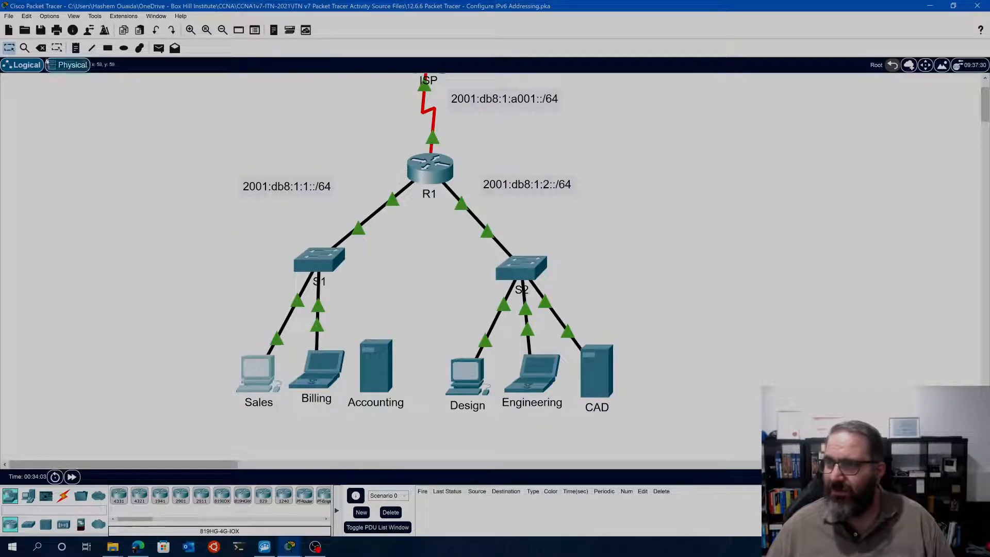
Try to delete switch S1 from the topology, keeping the Sales client
{"action": "left_click", "coordinate": [40, 48]}
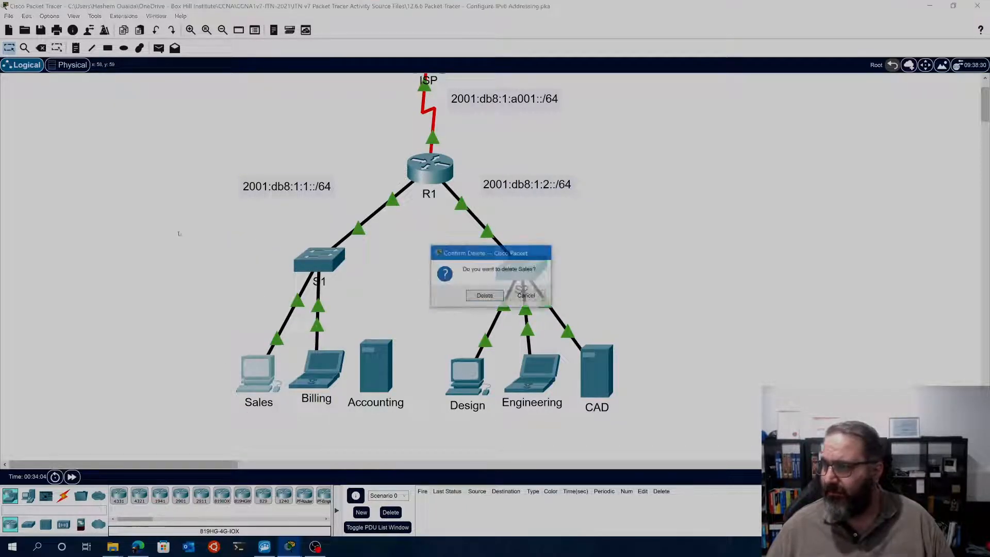
{"action": "left_click", "coordinate": [526, 295]}
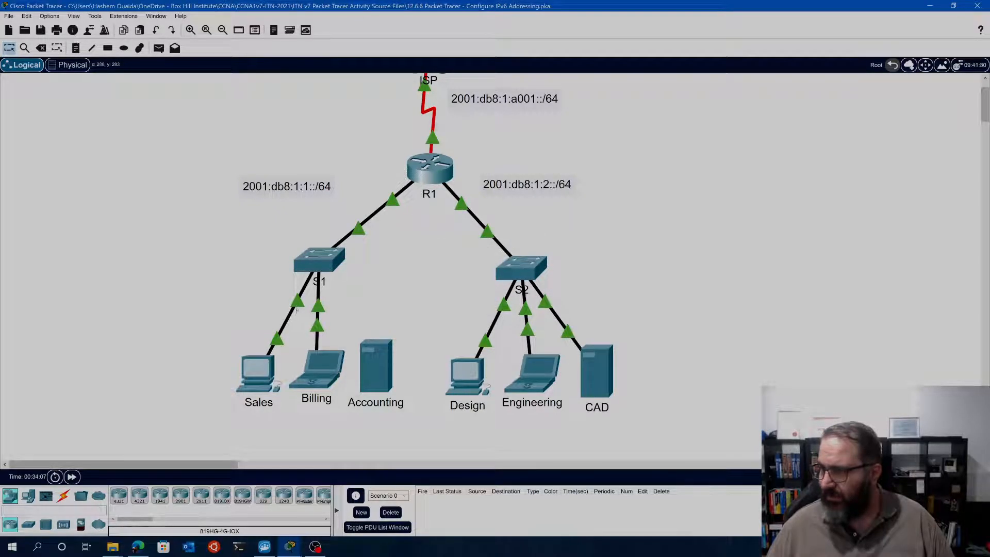
{"action": "left_click", "coordinate": [319, 261]}
{"action": "left_click", "coordinate": [665, 94]}
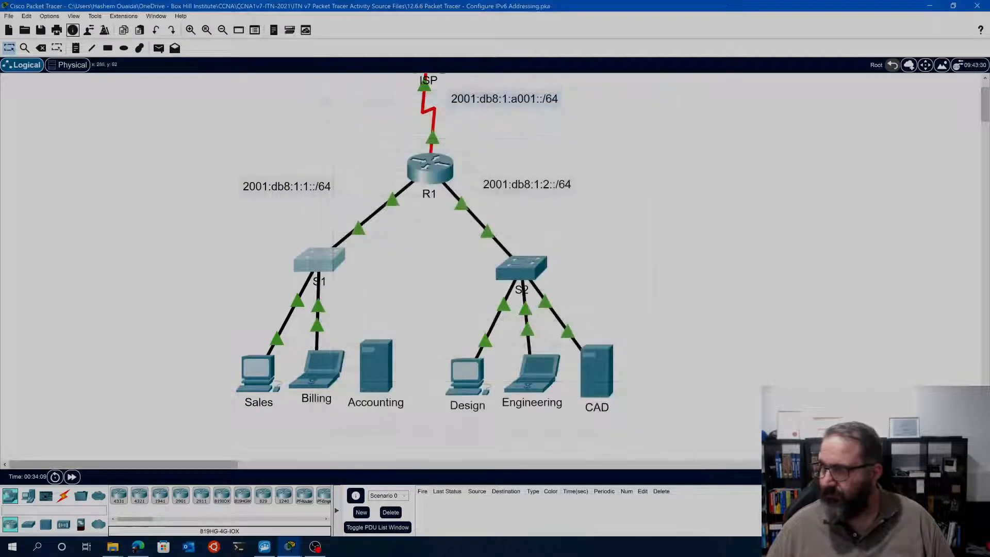
{"action": "left_click", "coordinate": [41, 48]}
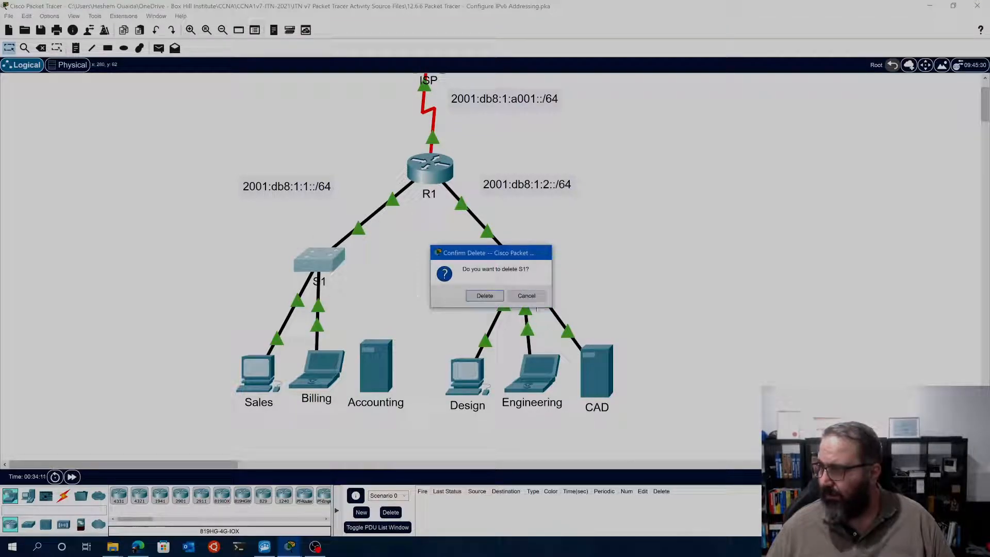
{"action": "left_click", "coordinate": [489, 296]}
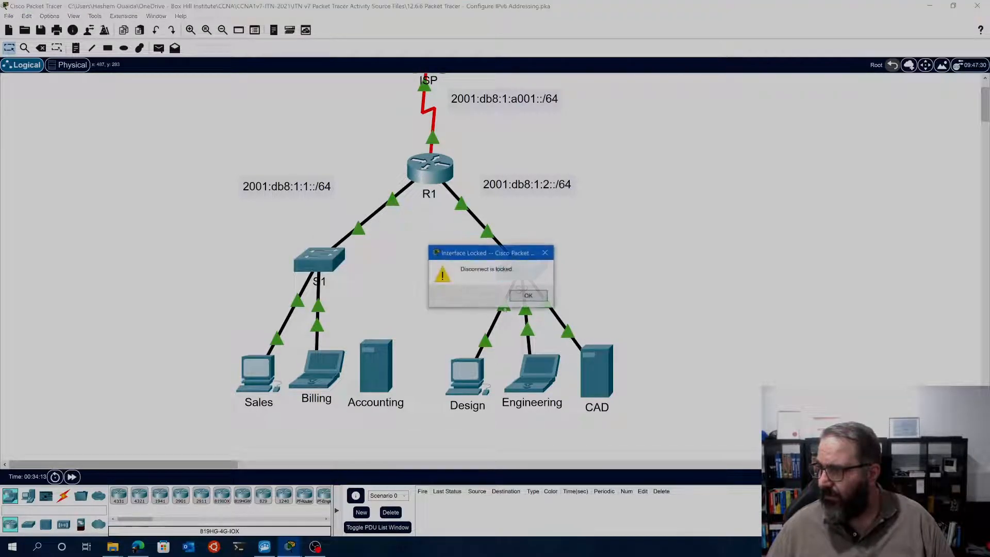
{"action": "left_click", "coordinate": [527, 296]}
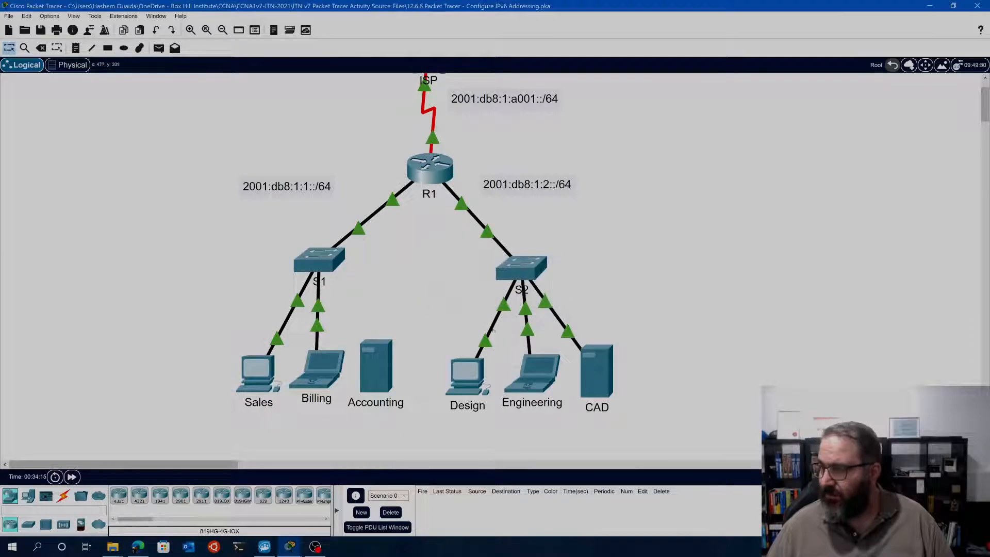
Try to delete the cable connecting R1 to switch S1
{"action": "left_click", "coordinate": [40, 48]}
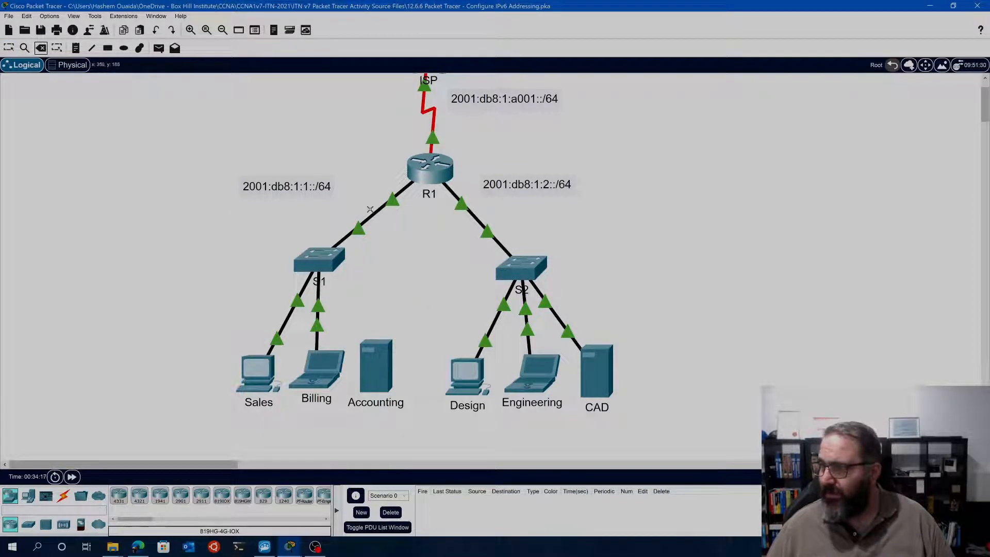
{"action": "left_click", "coordinate": [372, 212]}
{"action": "left_click", "coordinate": [528, 296]}
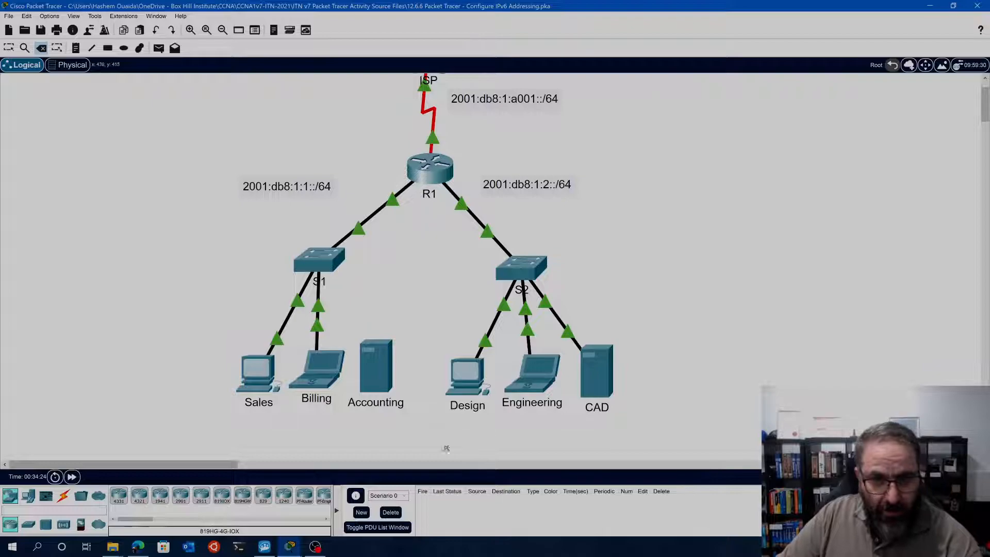
{"action": "scroll", "coordinate": [216, 304], "scroll_direction": "up", "scroll_amount": 1}
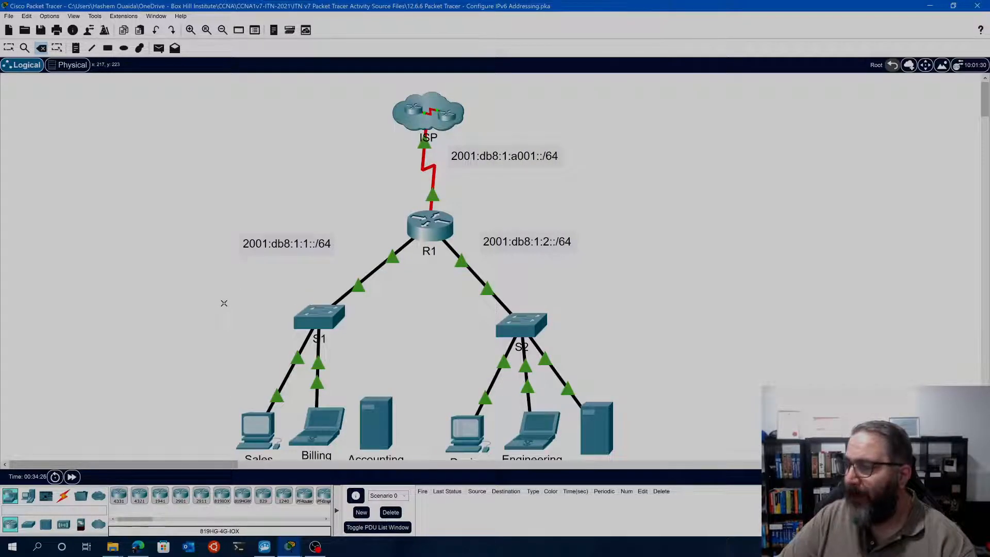
{"action": "scroll", "coordinate": [224, 303], "scroll_direction": "down", "scroll_amount": 2}
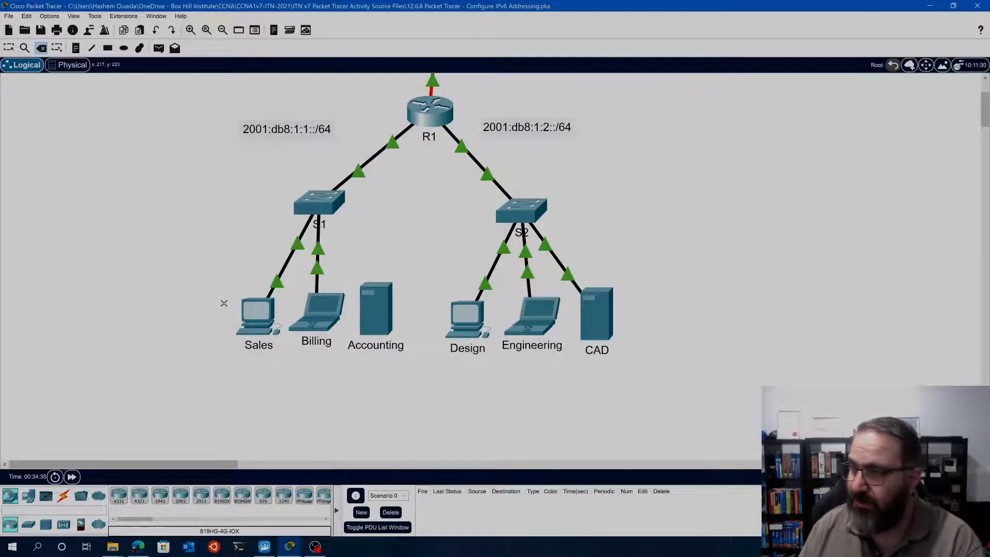
{"action": "scroll", "coordinate": [214, 304], "scroll_direction": "up", "scroll_amount": 3}
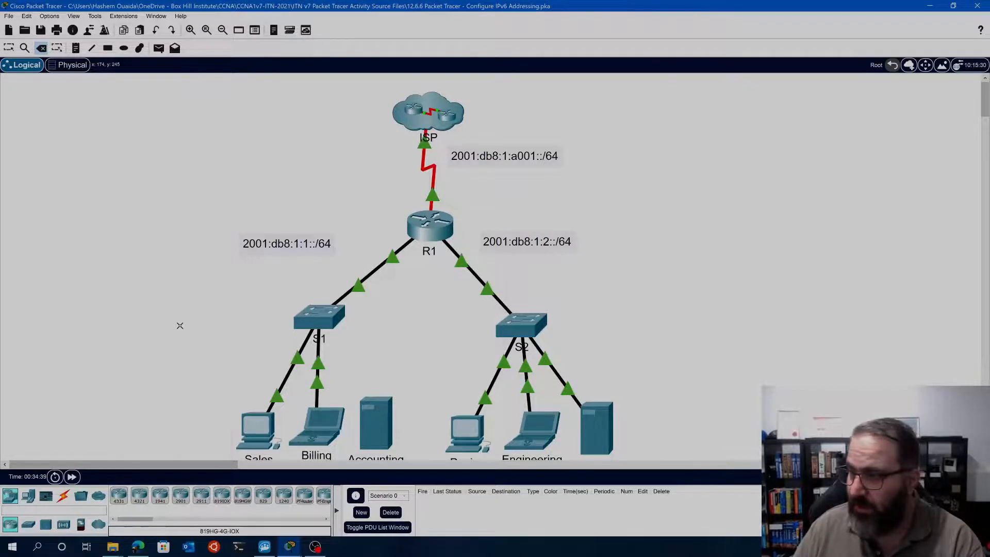
{"action": "scroll", "coordinate": [180, 325], "scroll_direction": "down", "scroll_amount": 2}
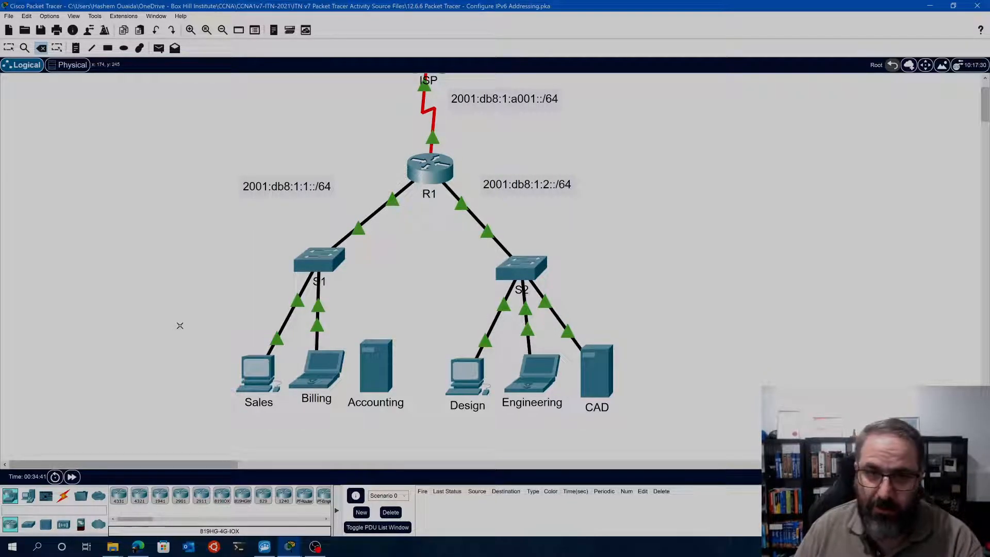